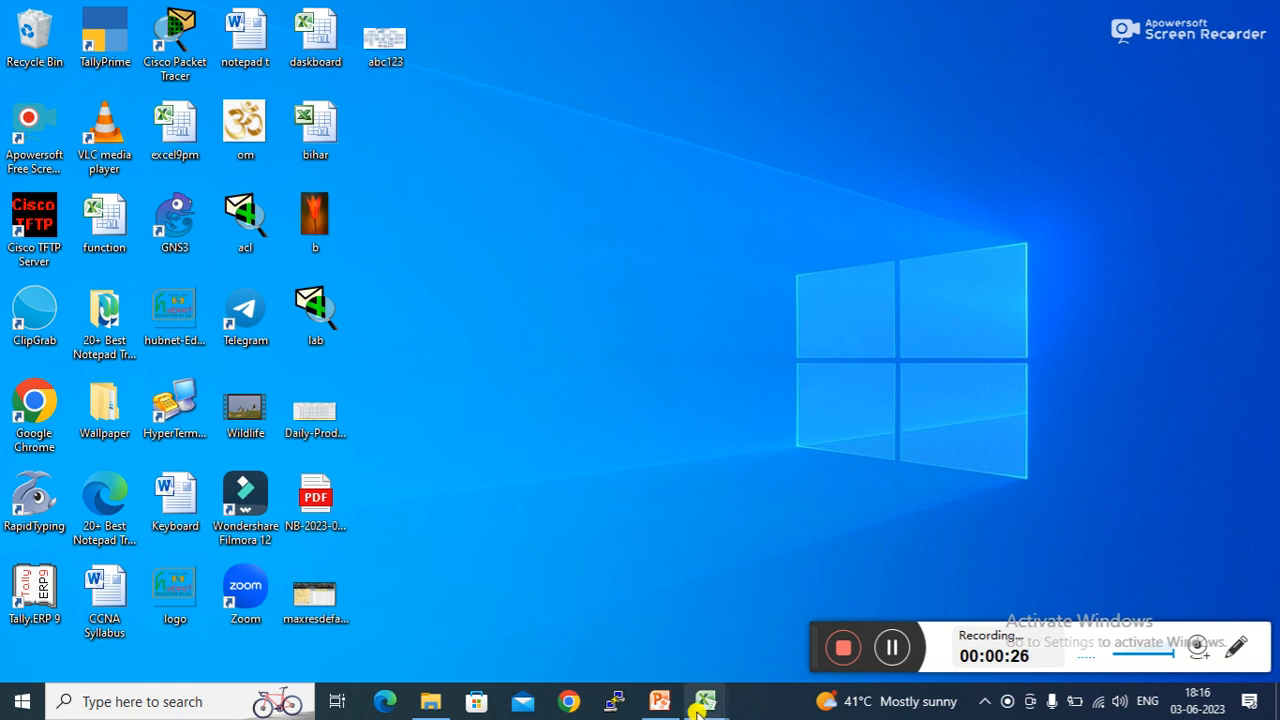
- Switch to the open Book1 workbook in Excel and select cell D5 on Sheet1
{"action": "mouse_move", "coordinate": [706, 700]}
{"action": "left_click", "coordinate": [625, 605]}
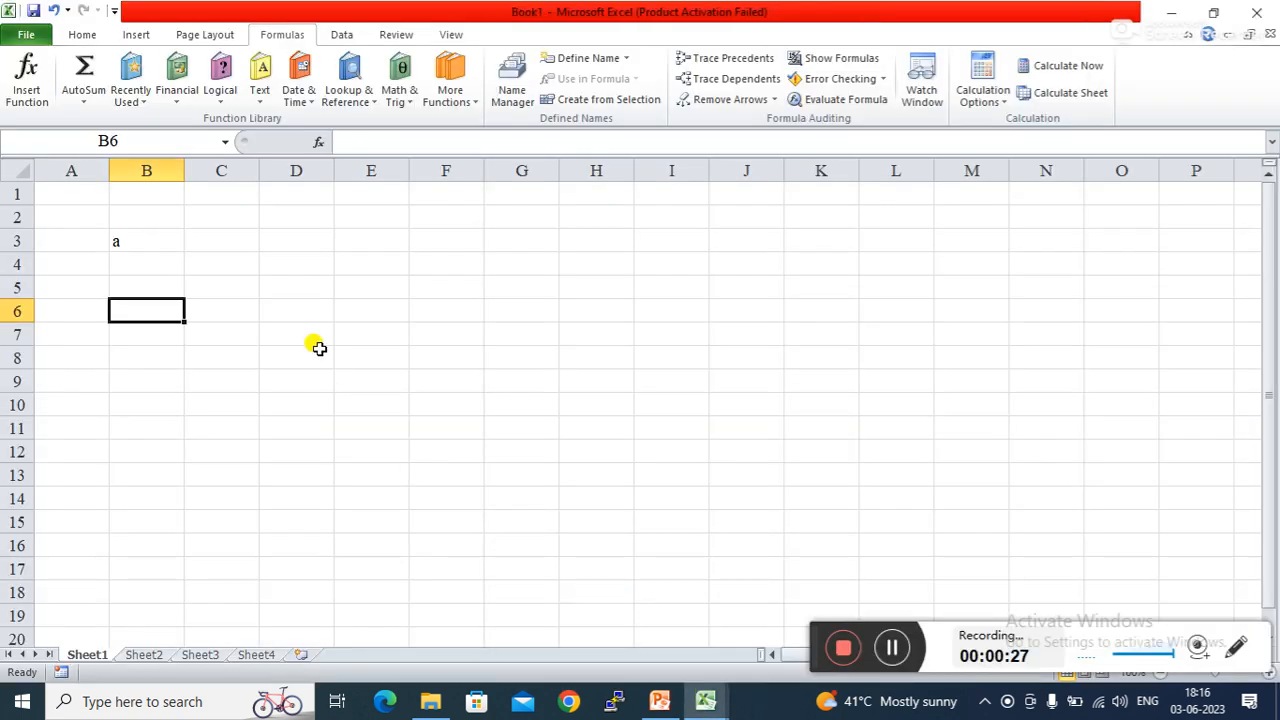
{"action": "left_click", "coordinate": [307, 289]}
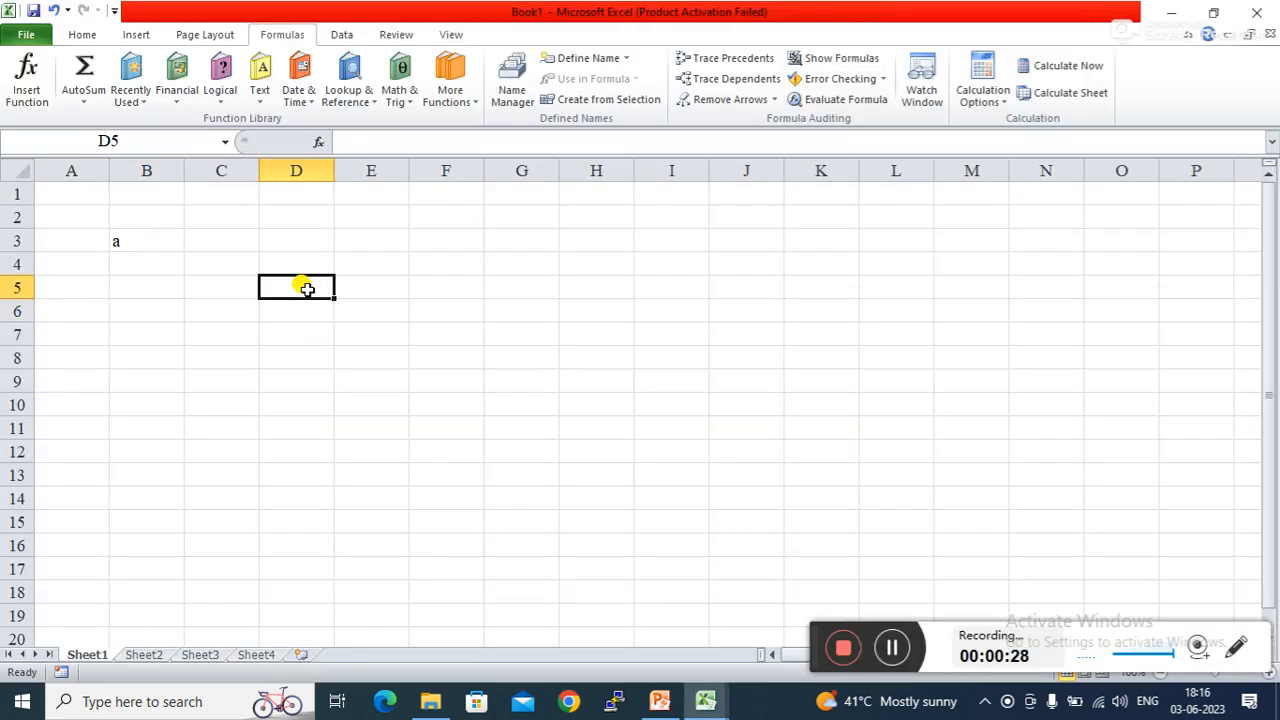
- Look over the view, data and formula commands available for the workbook, including the Macros command
{"action": "left_click", "coordinate": [400, 32]}
{"action": "left_click", "coordinate": [455, 38]}
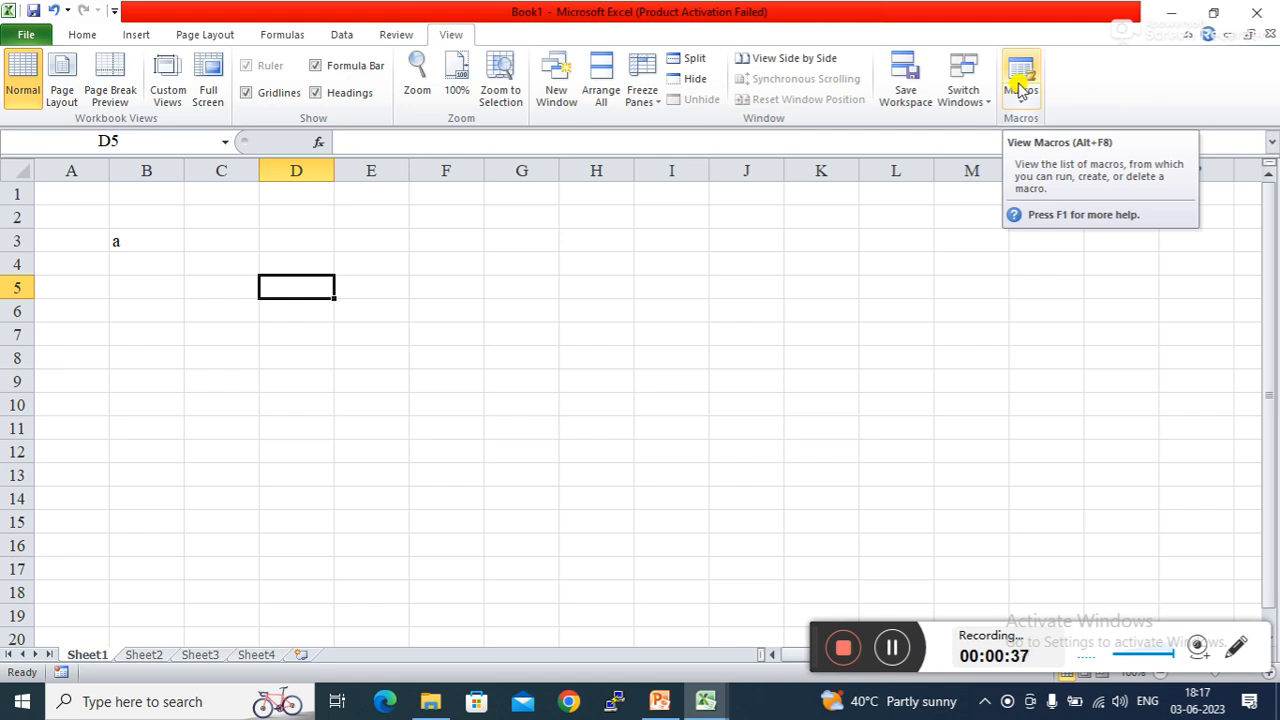
{"action": "left_click", "coordinate": [466, 363]}
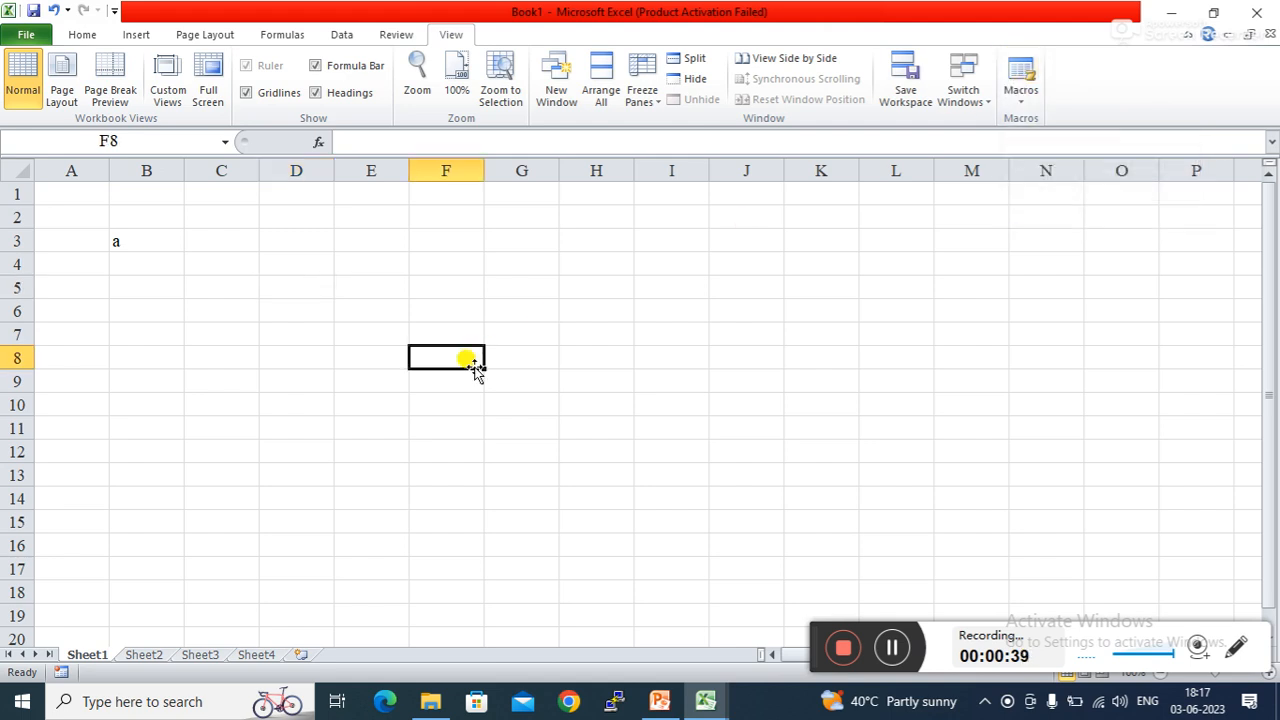
{"action": "left_click", "coordinate": [288, 40]}
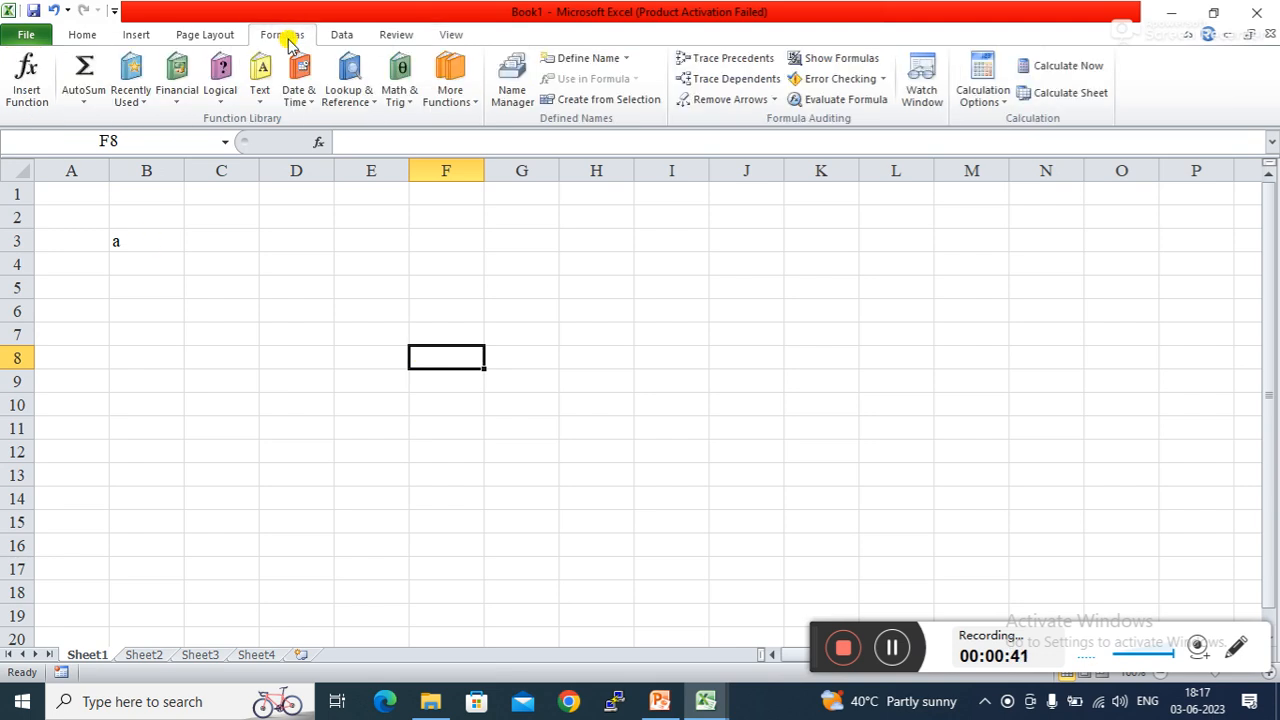
{"action": "left_click", "coordinate": [333, 36]}
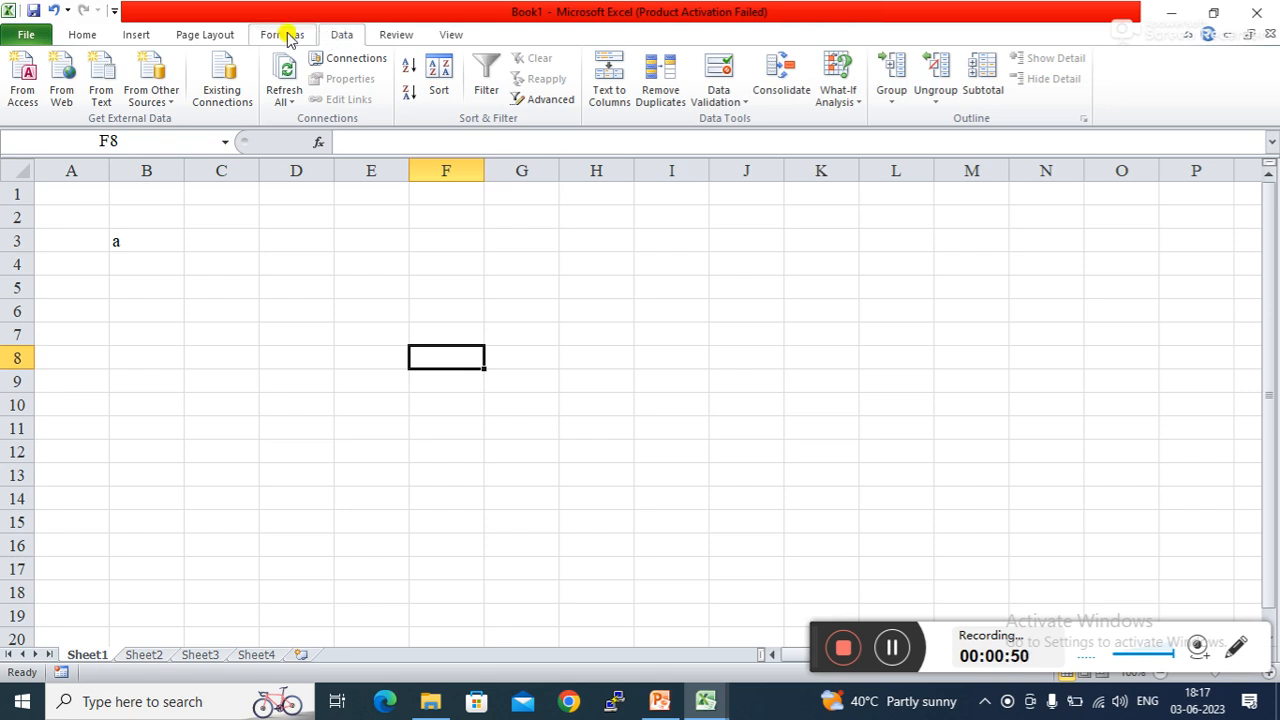
{"action": "left_click", "coordinate": [285, 36]}
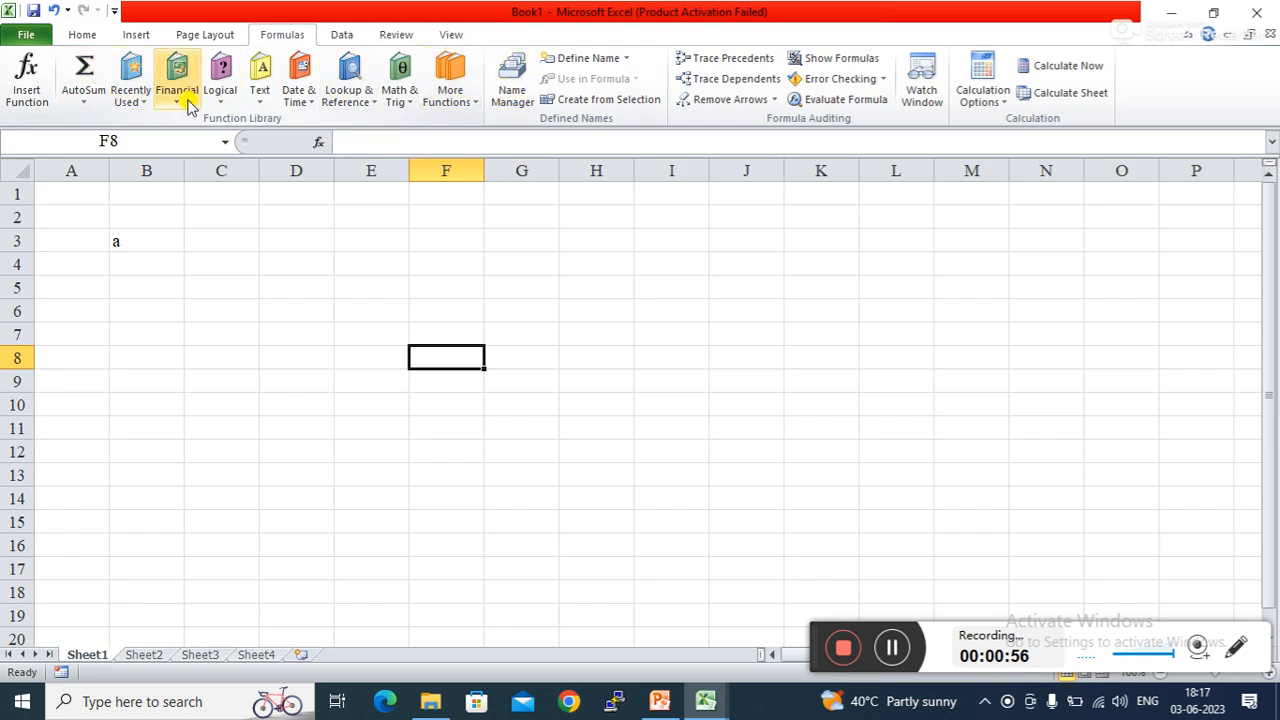
- Examine the AutoSum functions both in the function library and among the general editing commands
{"action": "left_click", "coordinate": [84, 108]}
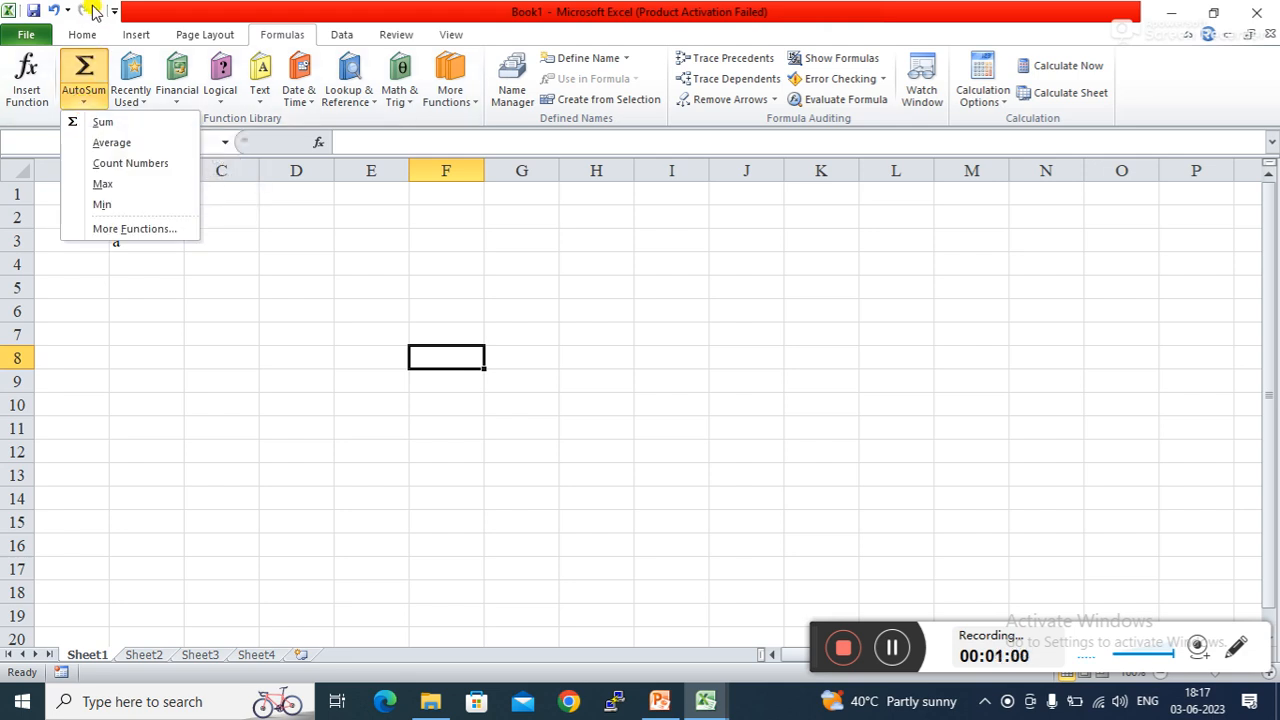
{"action": "left_click", "coordinate": [83, 34]}
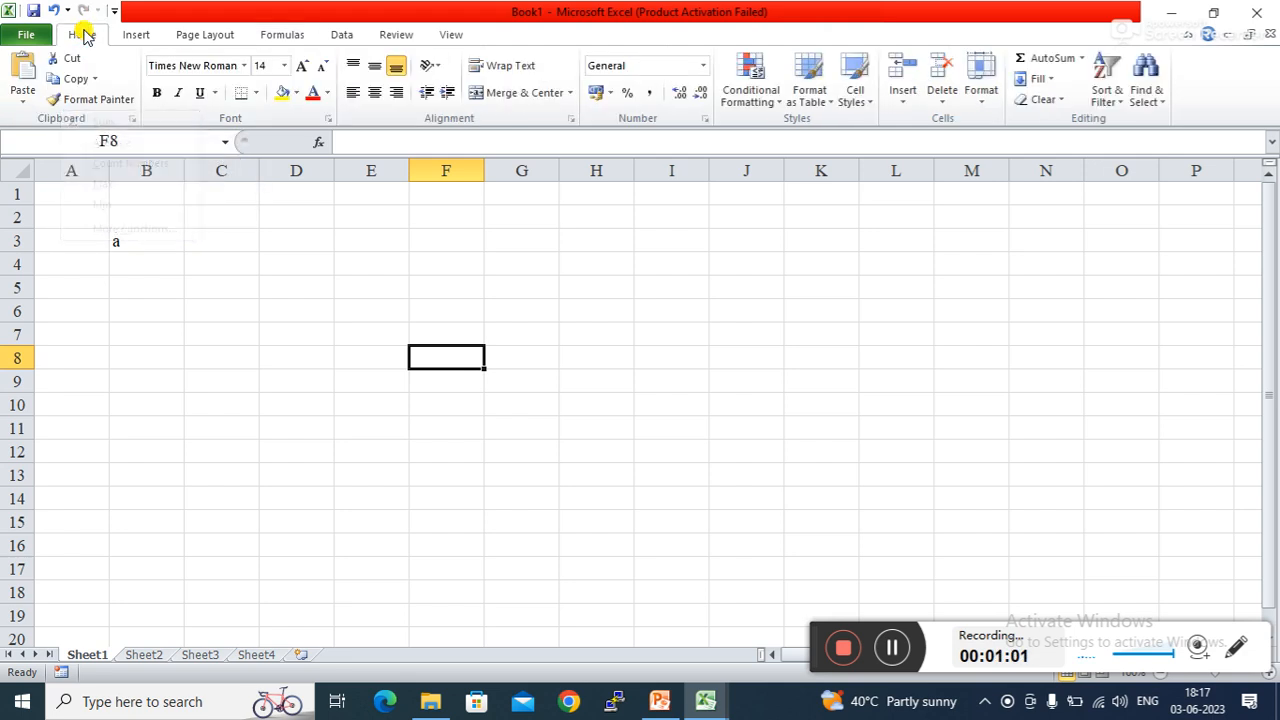
{"action": "left_click", "coordinate": [1081, 60]}
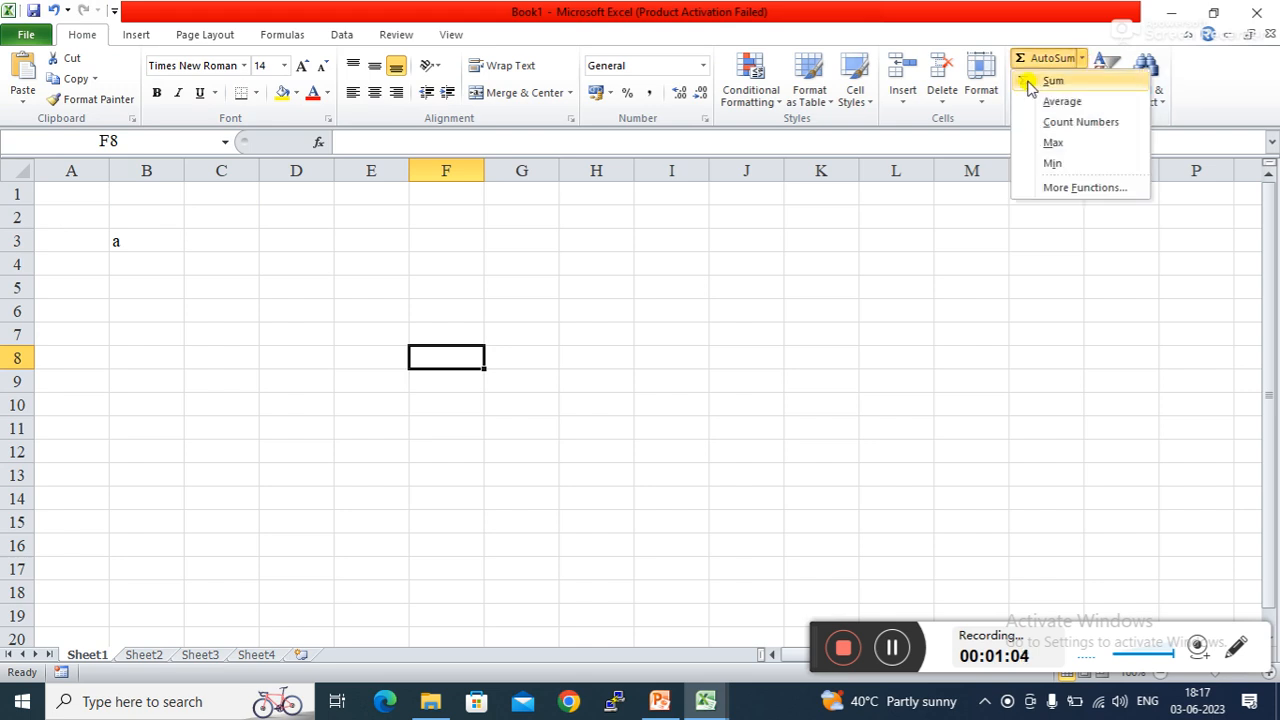
{"action": "left_click", "coordinate": [666, 290]}
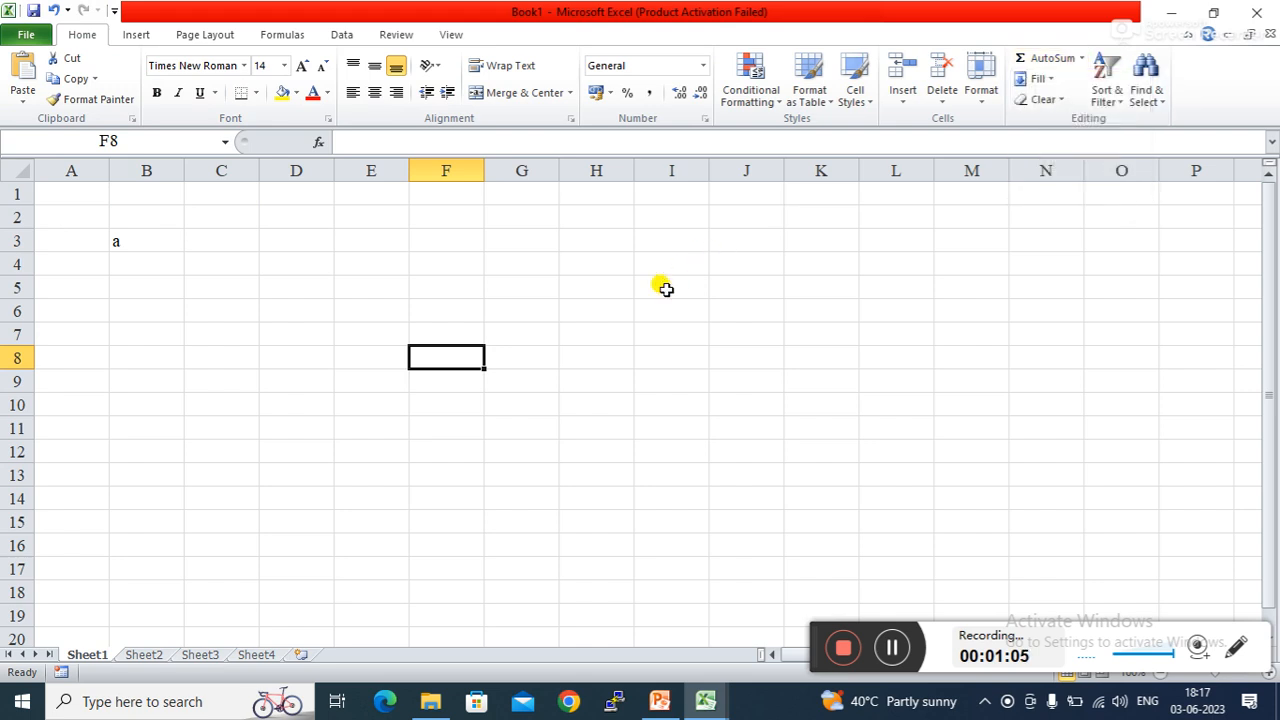
{"action": "left_click", "coordinate": [290, 35]}
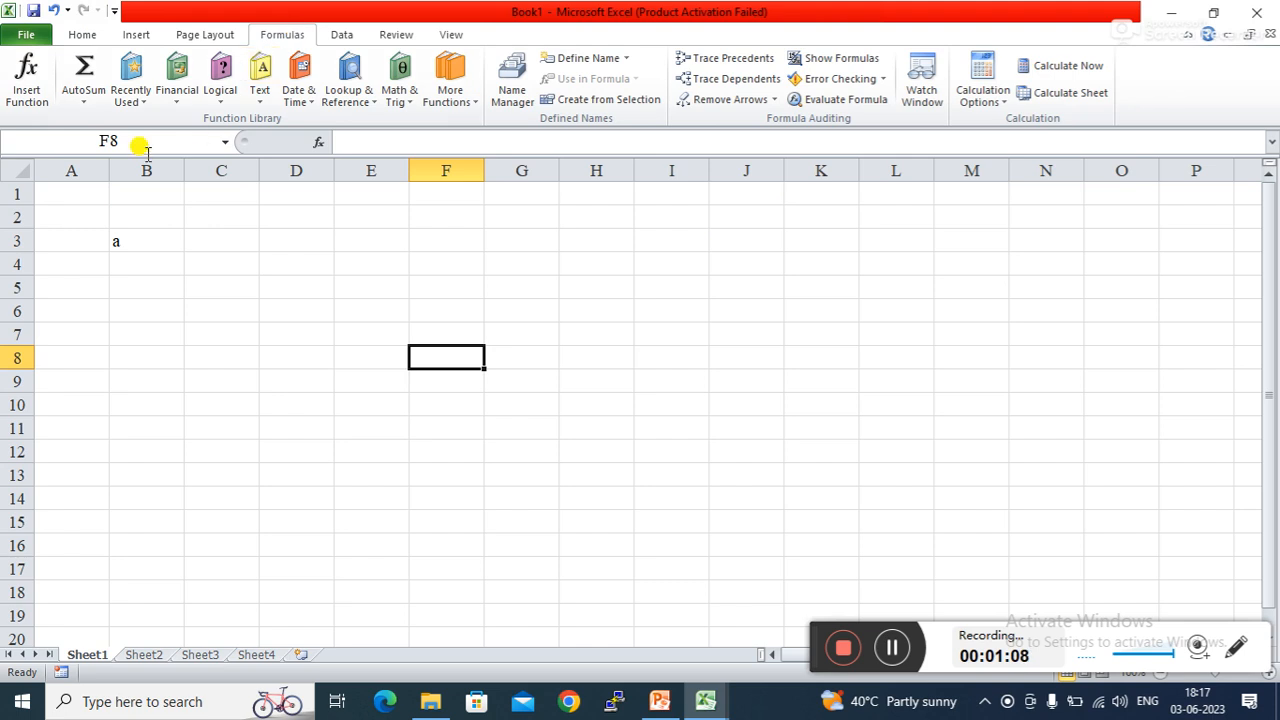
- Examine the recently used, financial and logical functions in the function library
{"action": "left_click", "coordinate": [148, 104]}
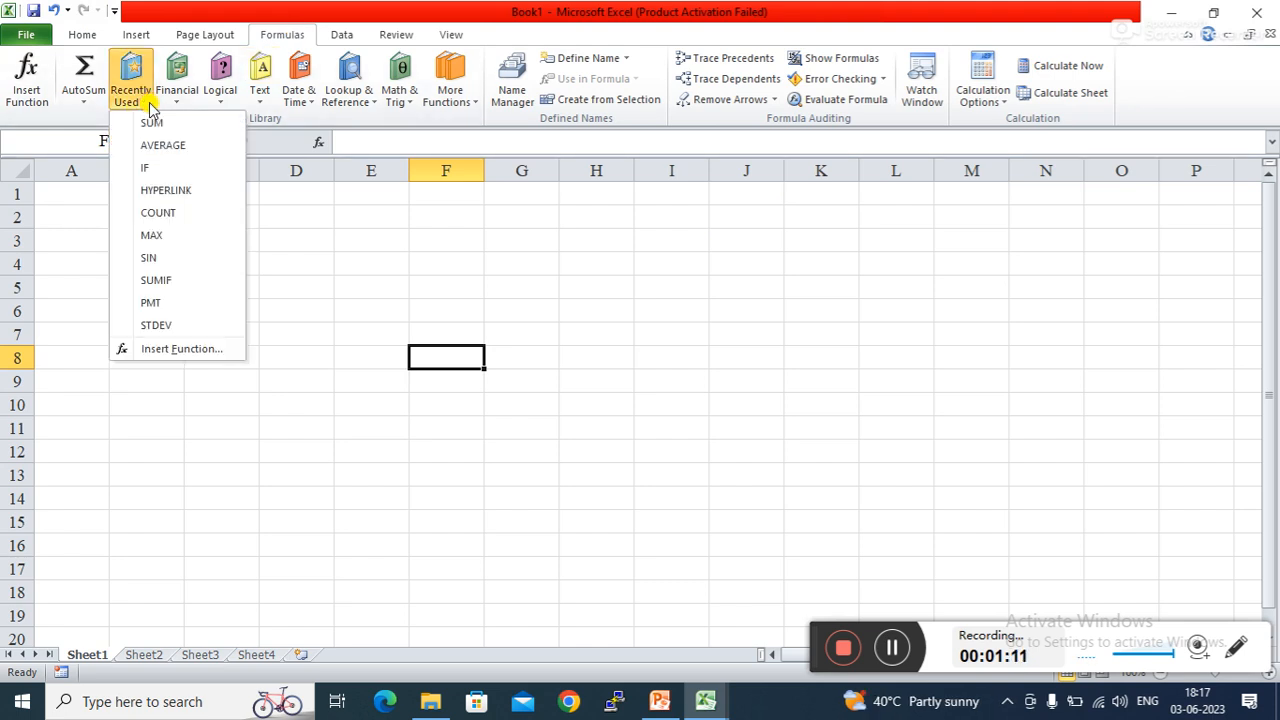
{"action": "left_click", "coordinate": [346, 268]}
{"action": "left_click", "coordinate": [180, 95]}
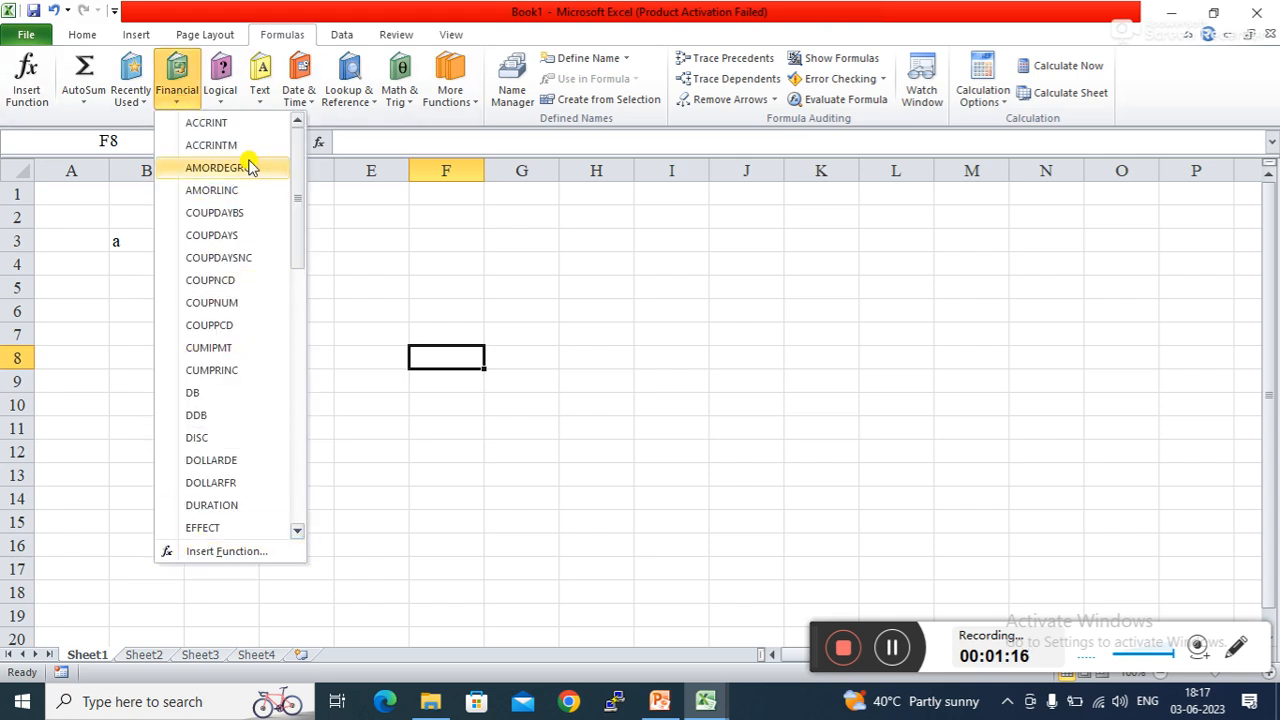
{"action": "left_click", "coordinate": [358, 293]}
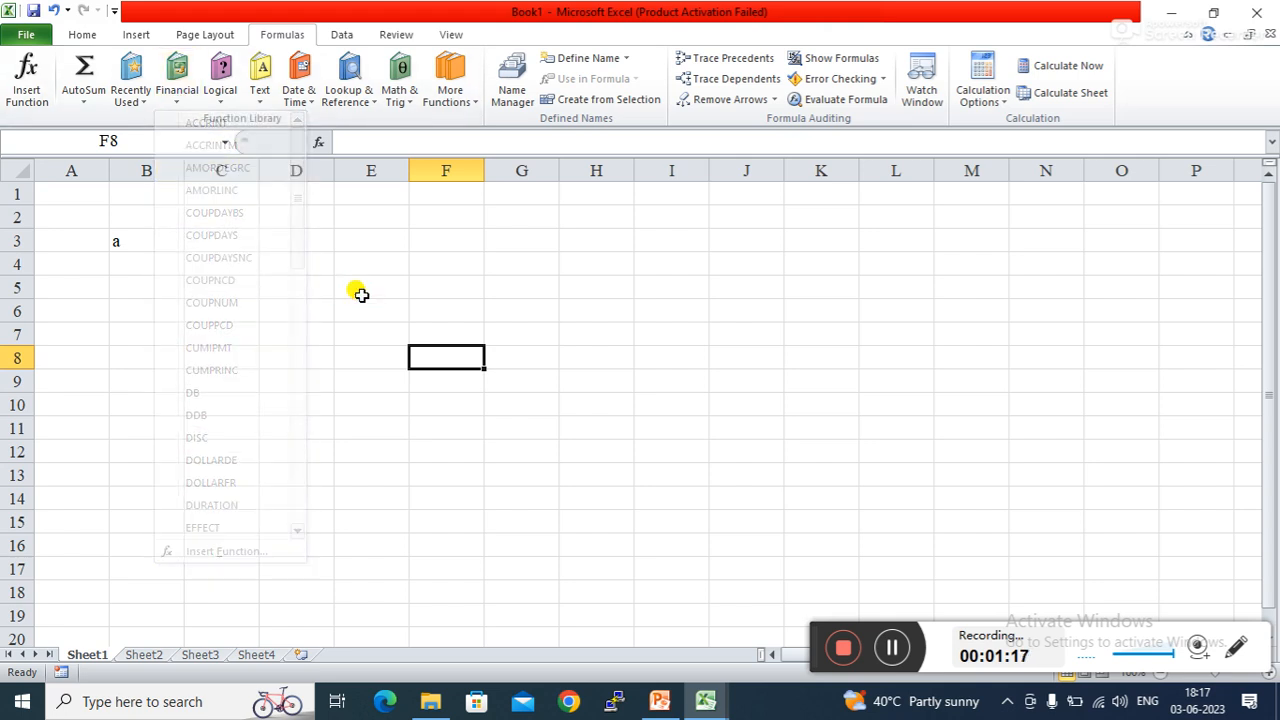
{"action": "left_click", "coordinate": [221, 99]}
{"action": "left_click", "coordinate": [145, 330]}
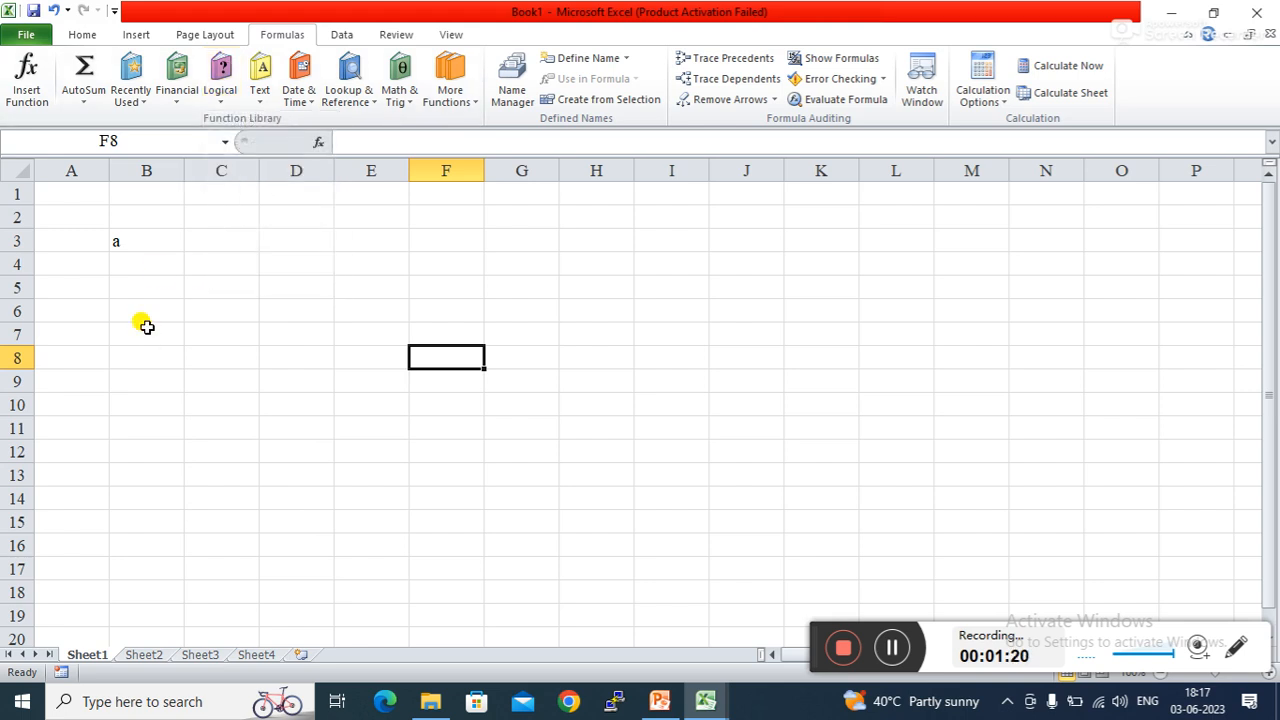
{"action": "left_click", "coordinate": [212, 108]}
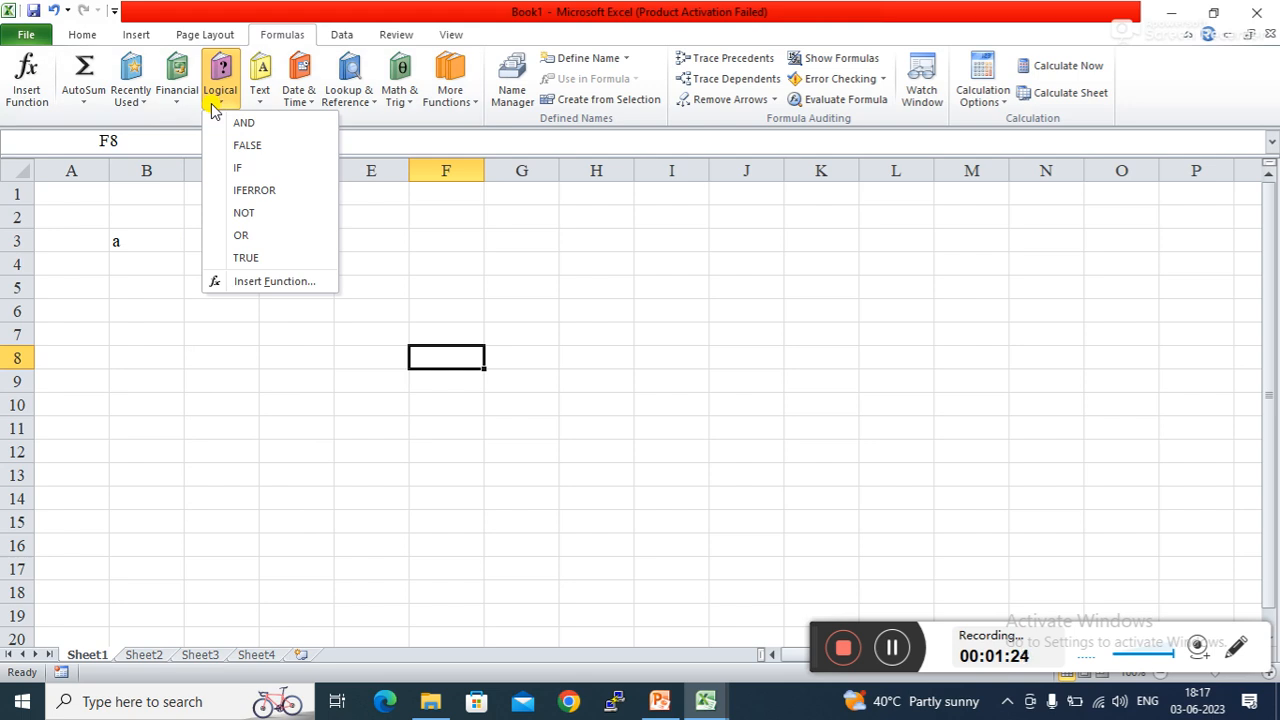
- Examine the text, date and time, lookup, math and additional function categories, including Cube and Compatibility
{"action": "left_click", "coordinate": [259, 100]}
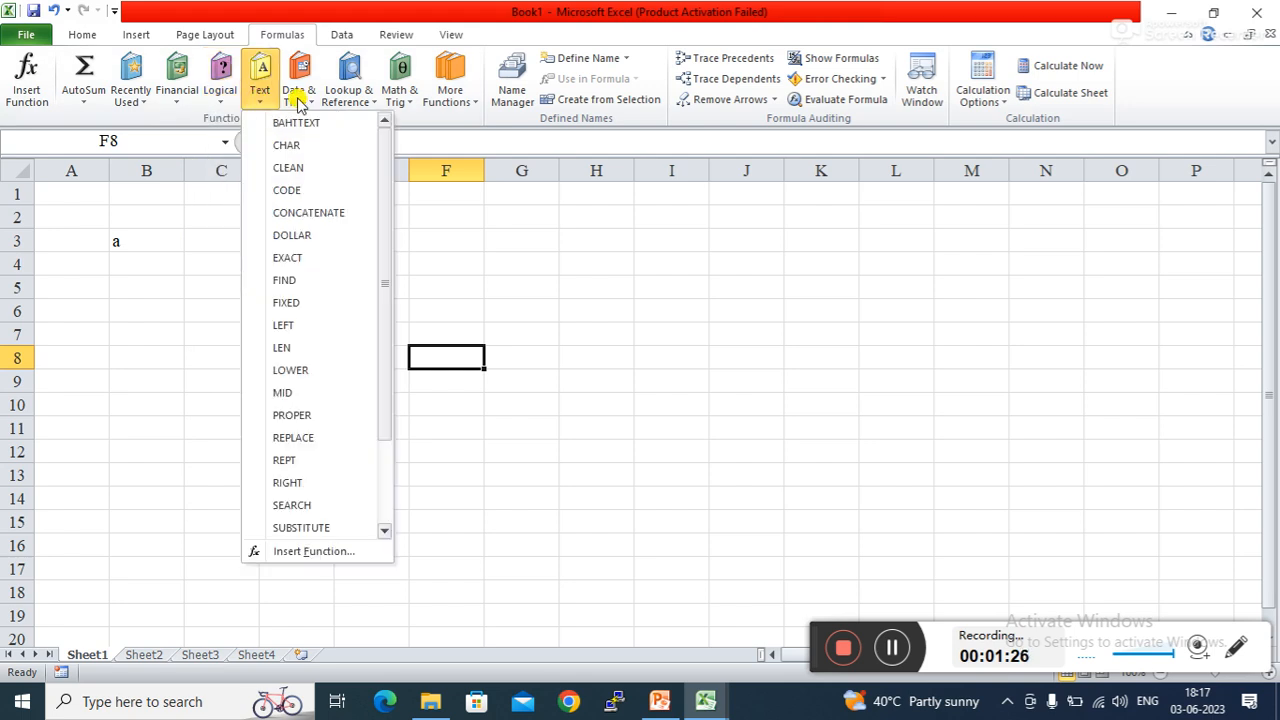
{"action": "left_click", "coordinate": [296, 100]}
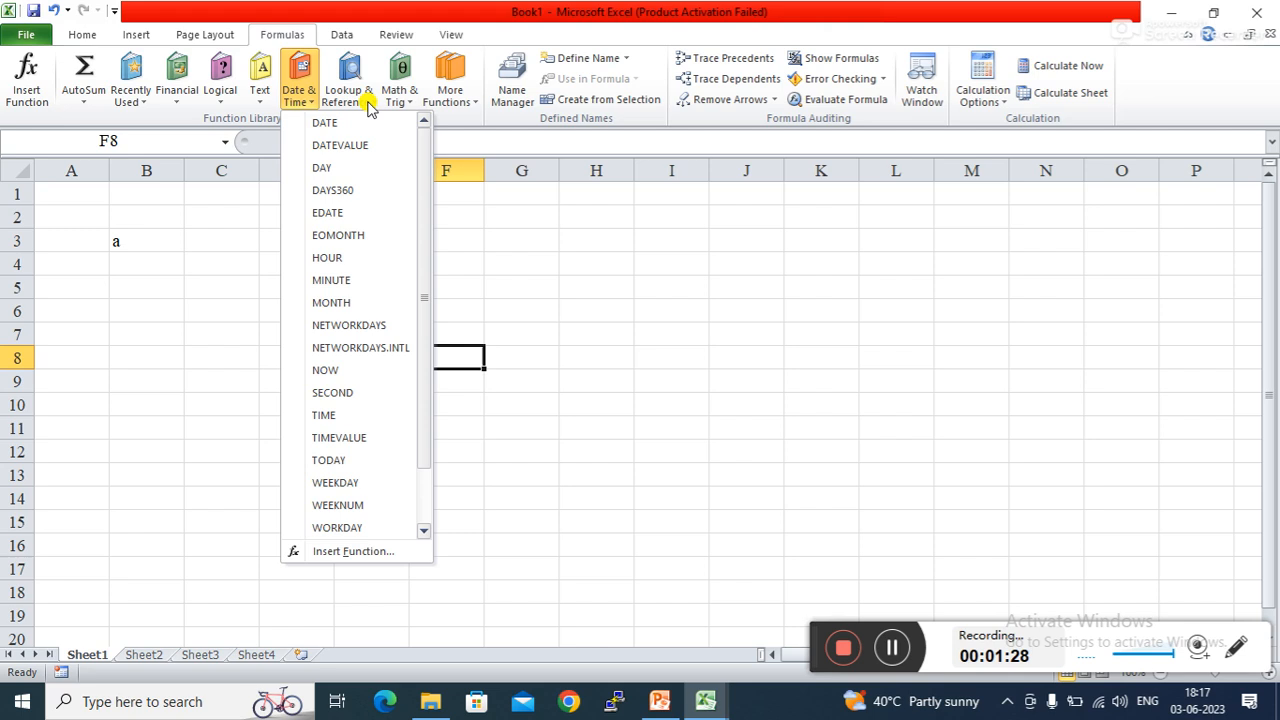
{"action": "left_click", "coordinate": [348, 104]}
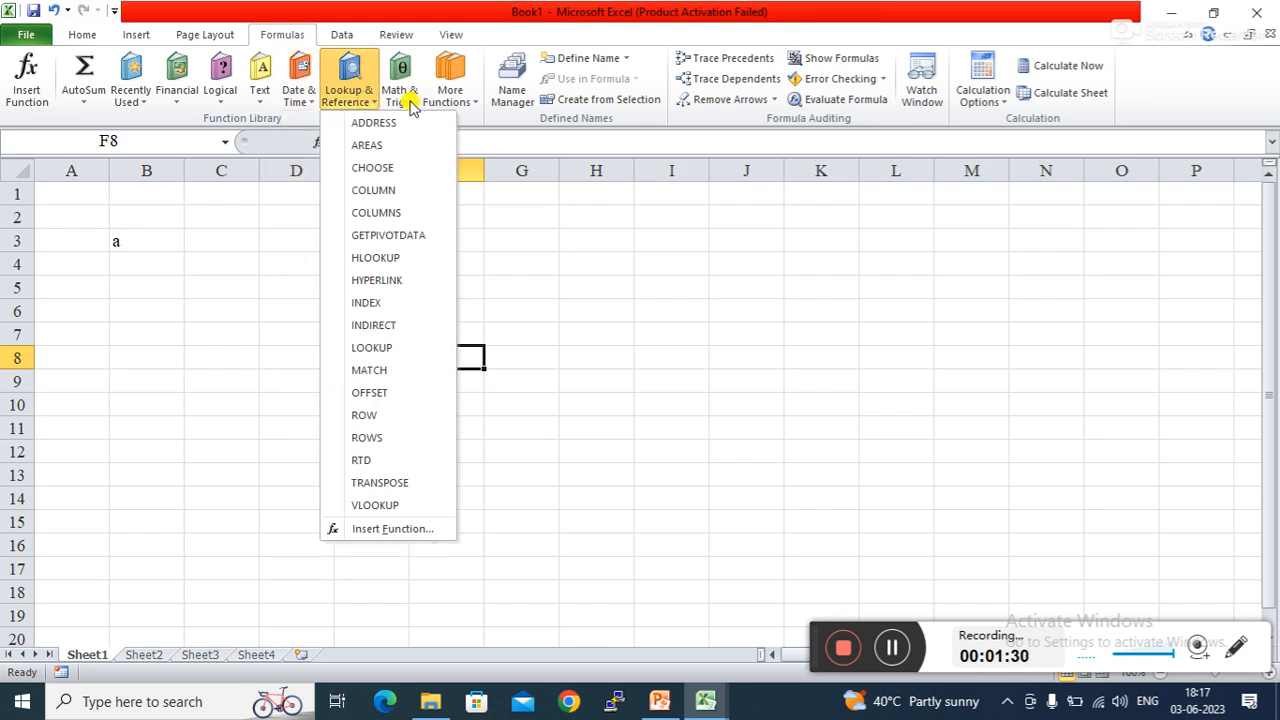
{"action": "left_click", "coordinate": [403, 100]}
{"action": "left_click", "coordinate": [474, 100]}
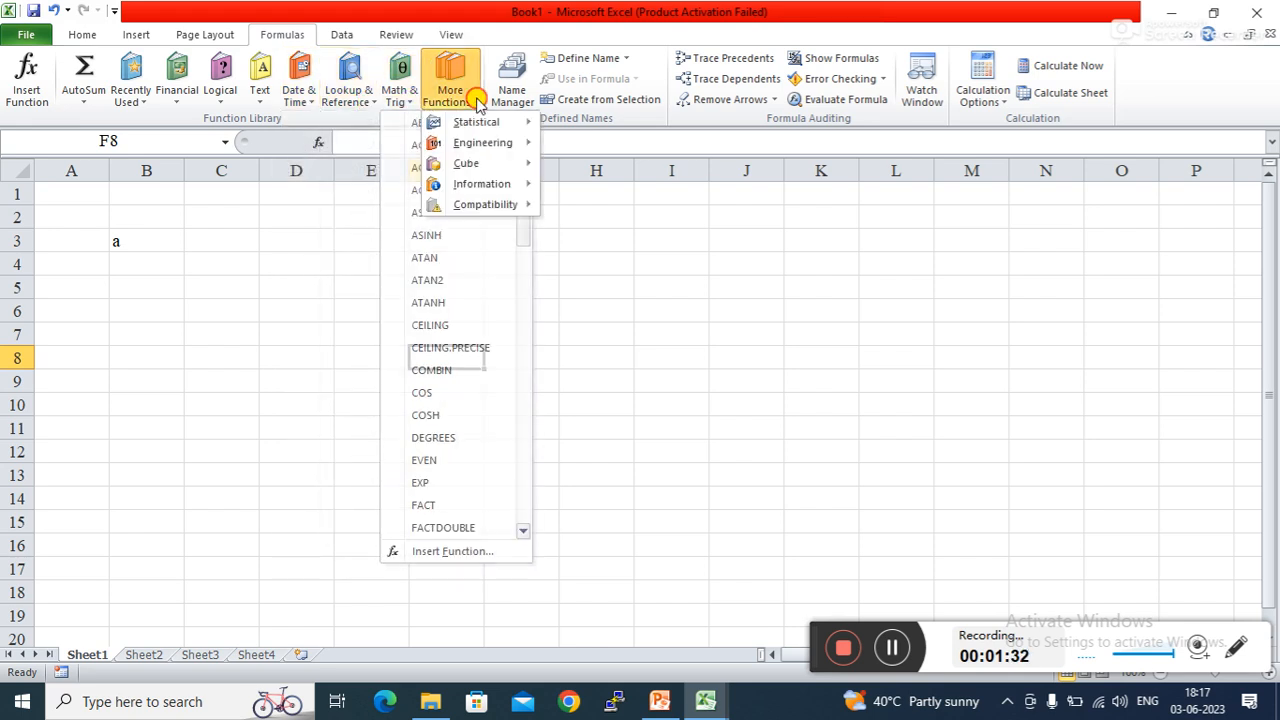
{"action": "mouse_move", "coordinate": [512, 120]}
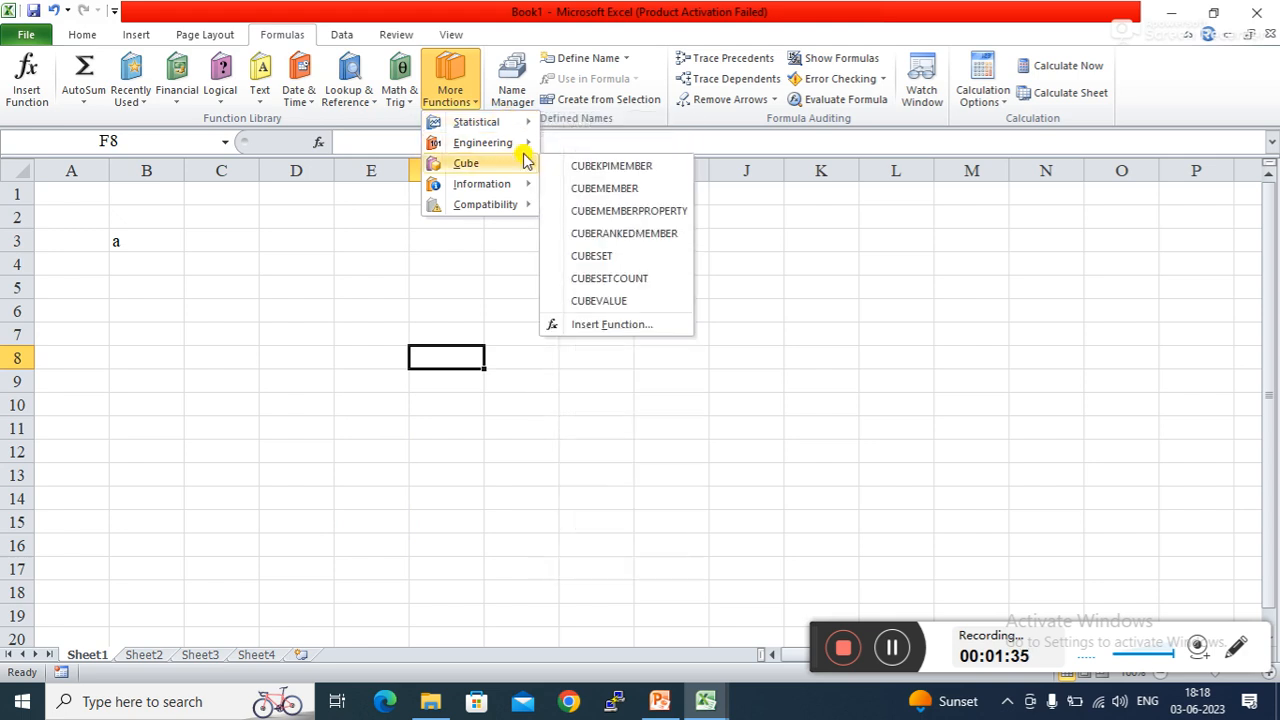
{"action": "mouse_move", "coordinate": [525, 185]}
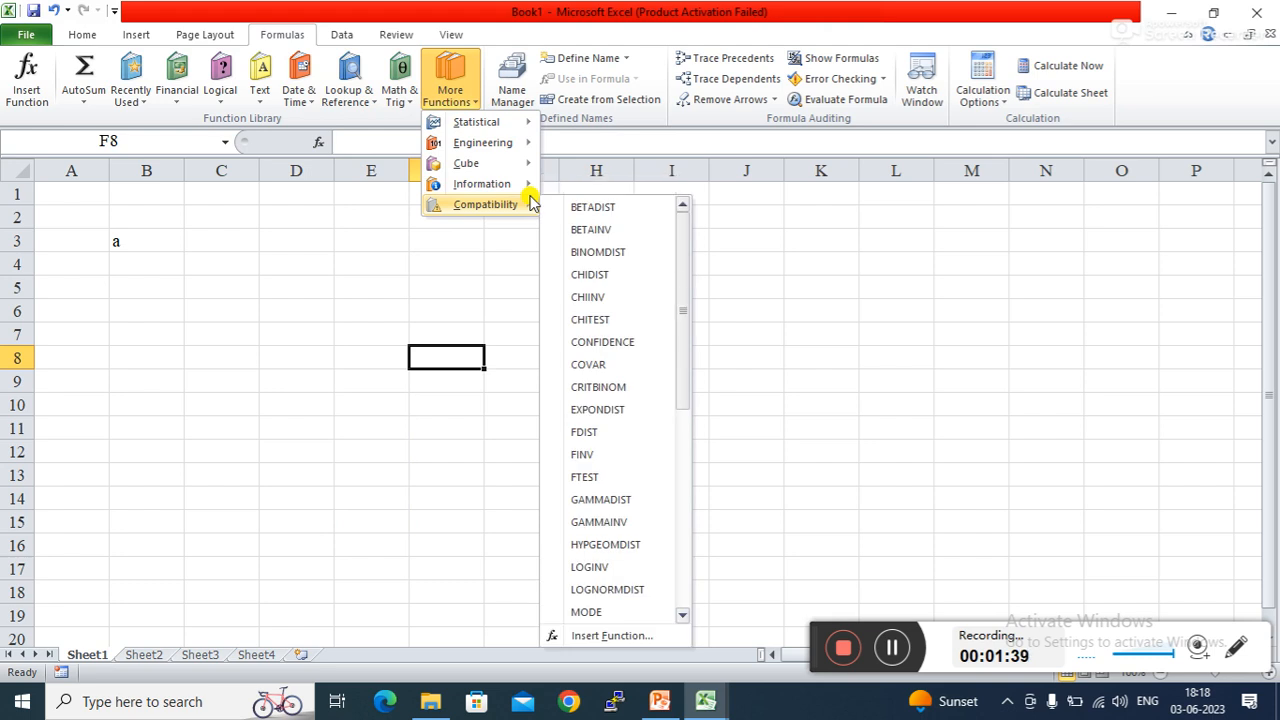
{"action": "left_click", "coordinate": [393, 300]}
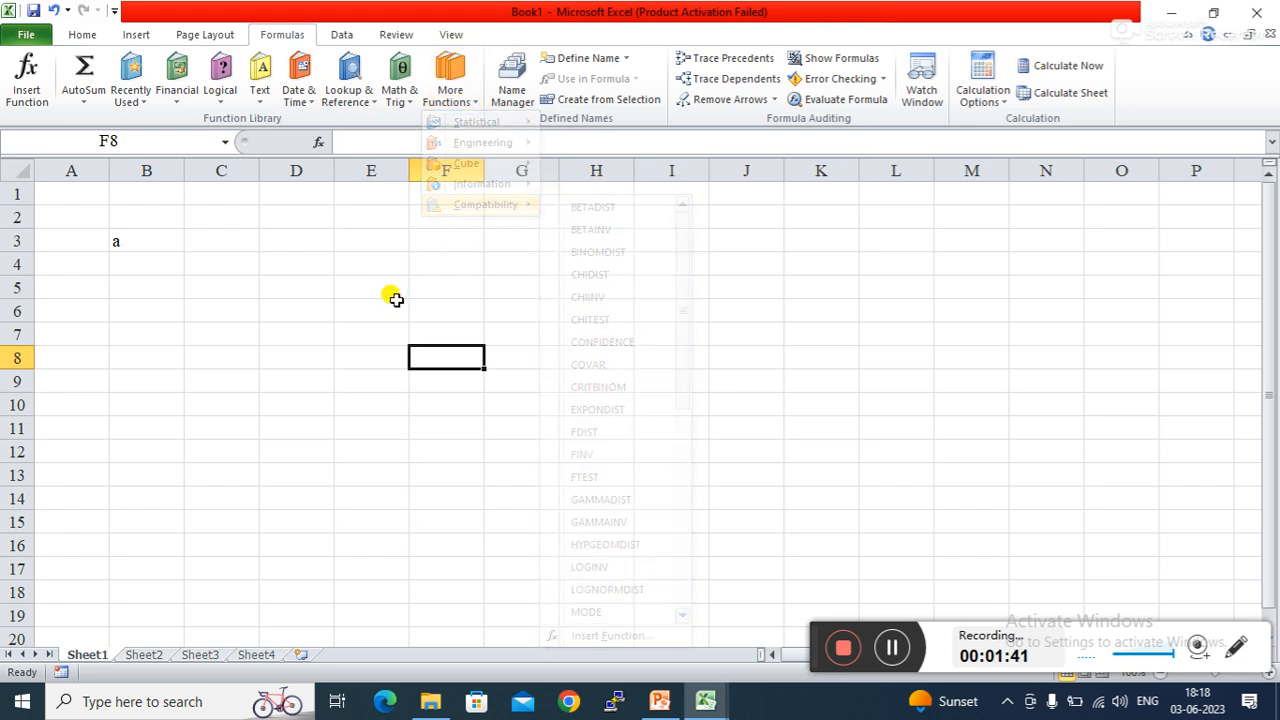
{"action": "left_click", "coordinate": [321, 350]}
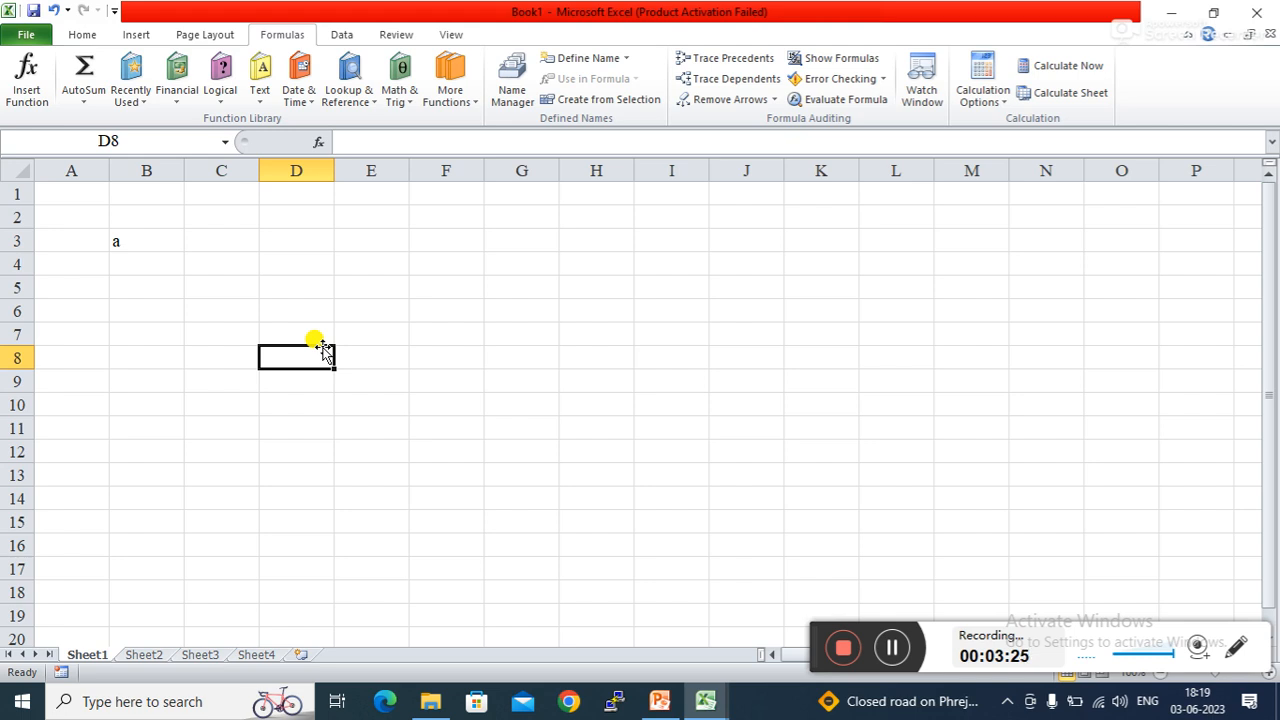
{"action": "left_click", "coordinate": [148, 243]}
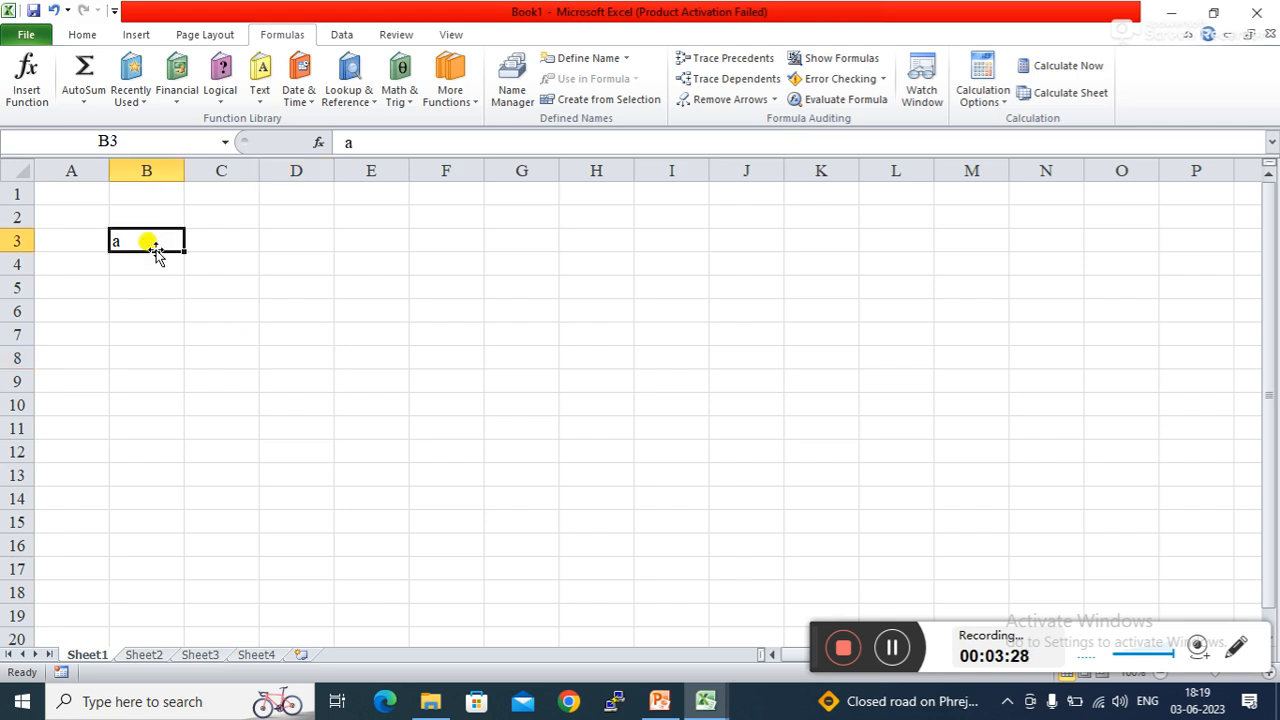
{"action": "left_click", "coordinate": [143, 263]}
{"action": "left_click", "coordinate": [220, 244]}
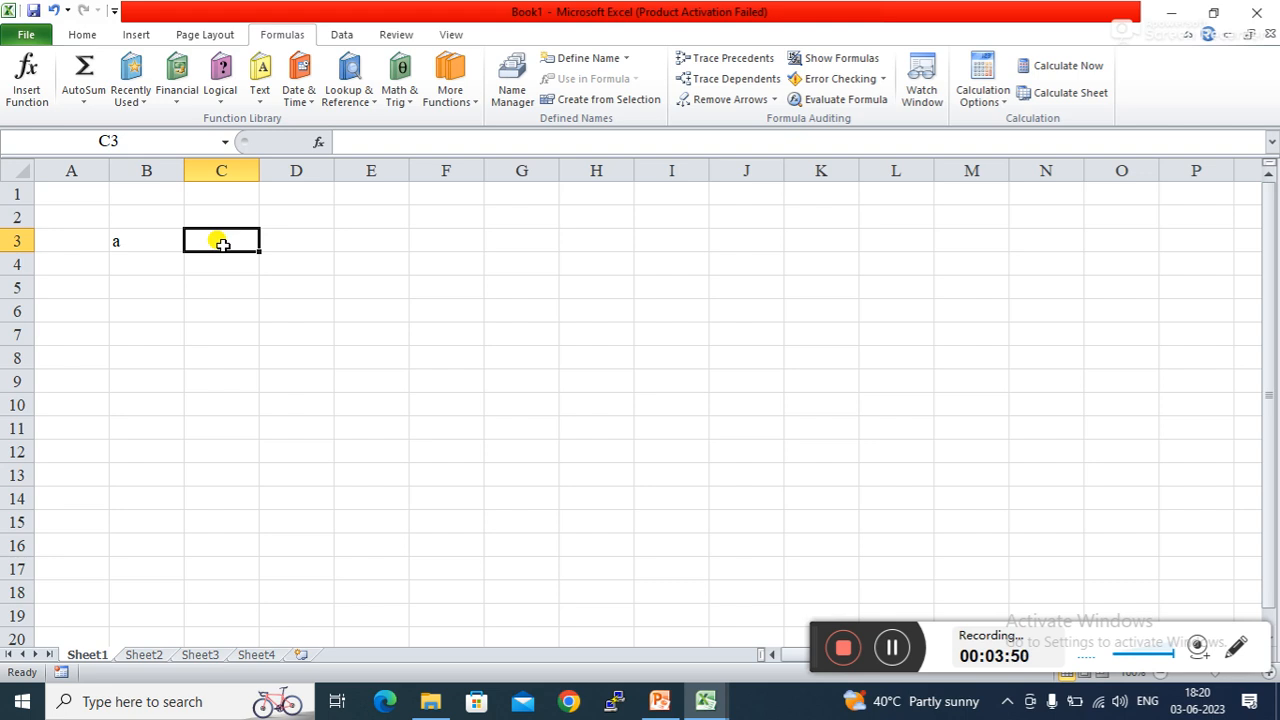
{"action": "left_click", "coordinate": [206, 259]}
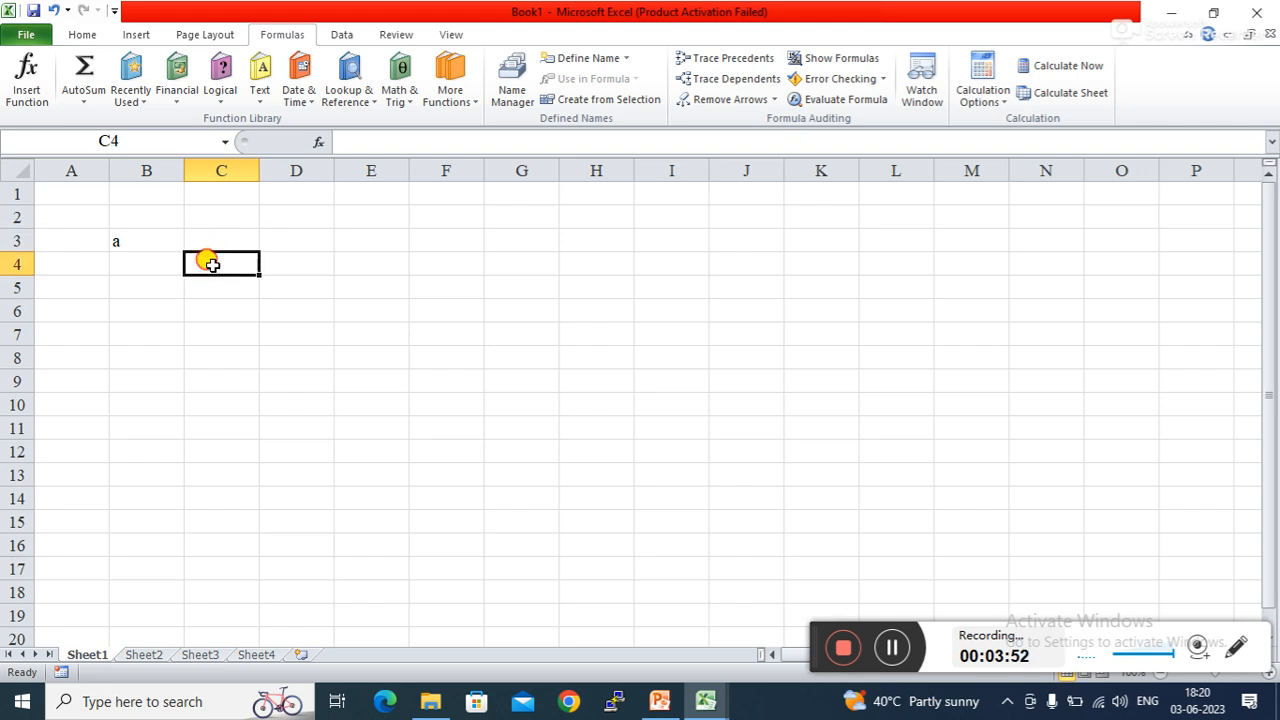
- Enter "add" in cell C3 and replace the content of cell B3 with 1
{"action": "left_click", "coordinate": [211, 240]}
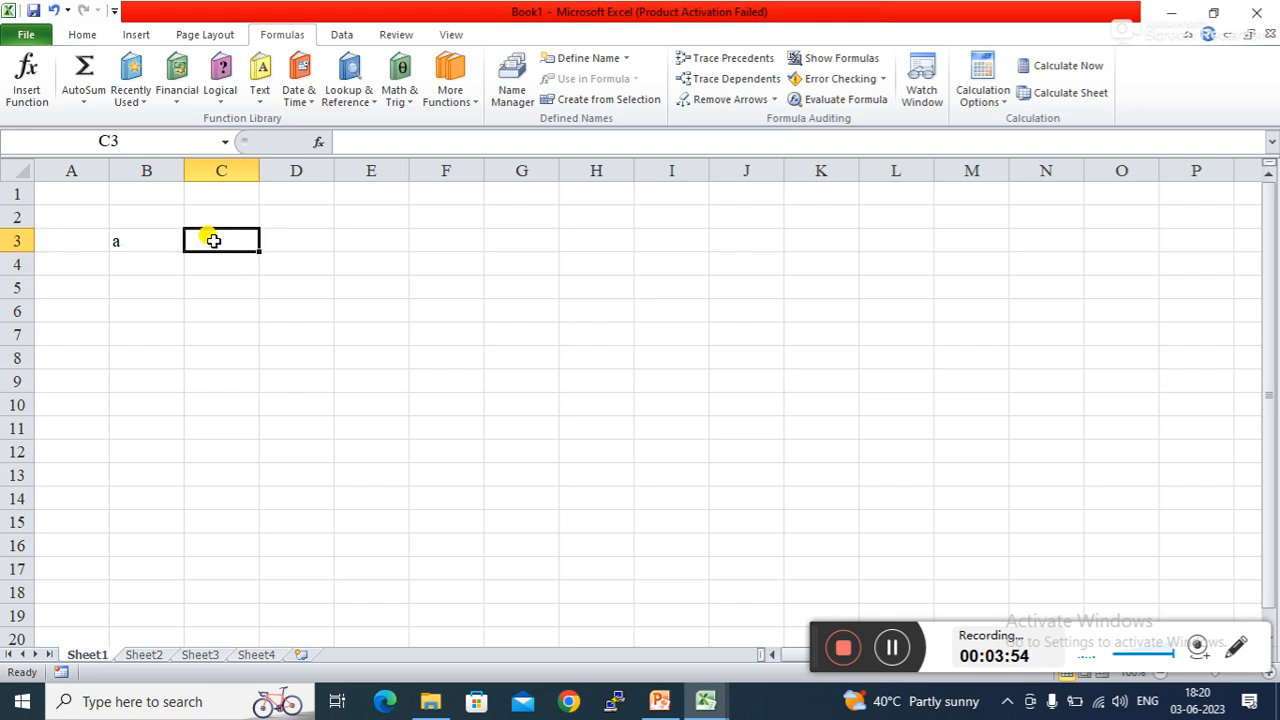
{"action": "type", "text": "add"}
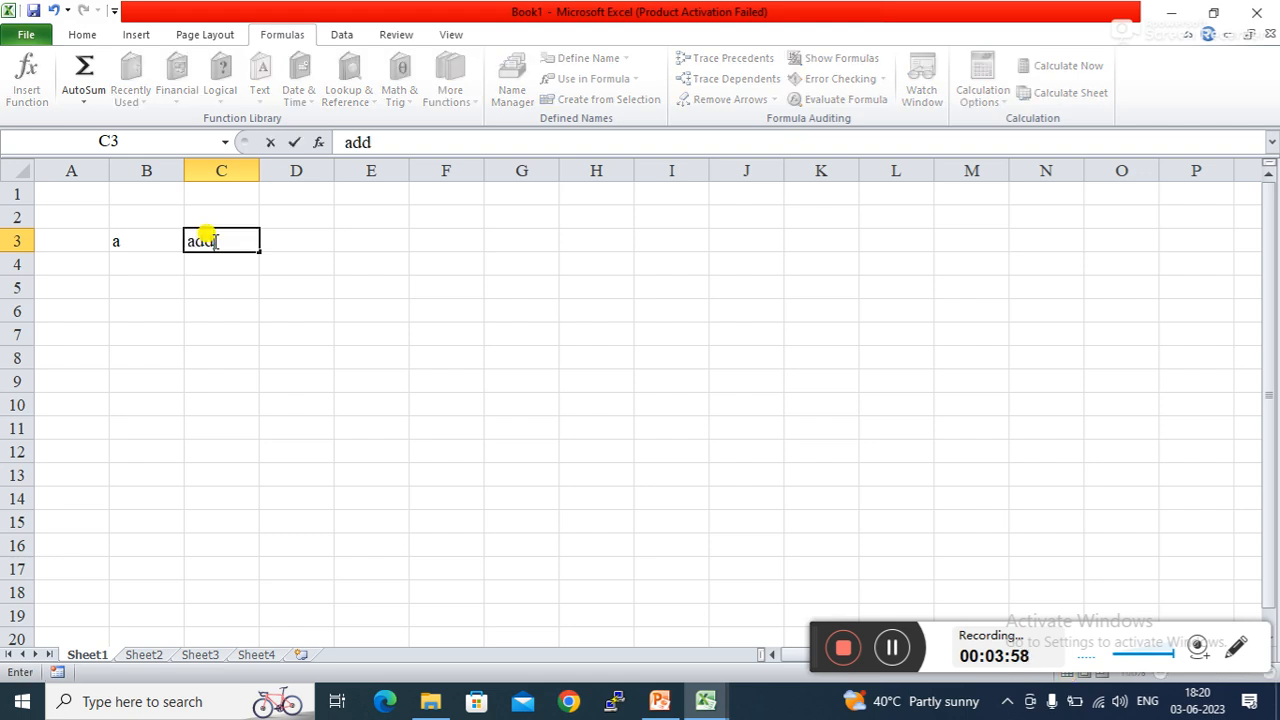
{"action": "key", "text": "Return"}
{"action": "left_click", "coordinate": [213, 241]}
{"action": "key", "text": "Left"}
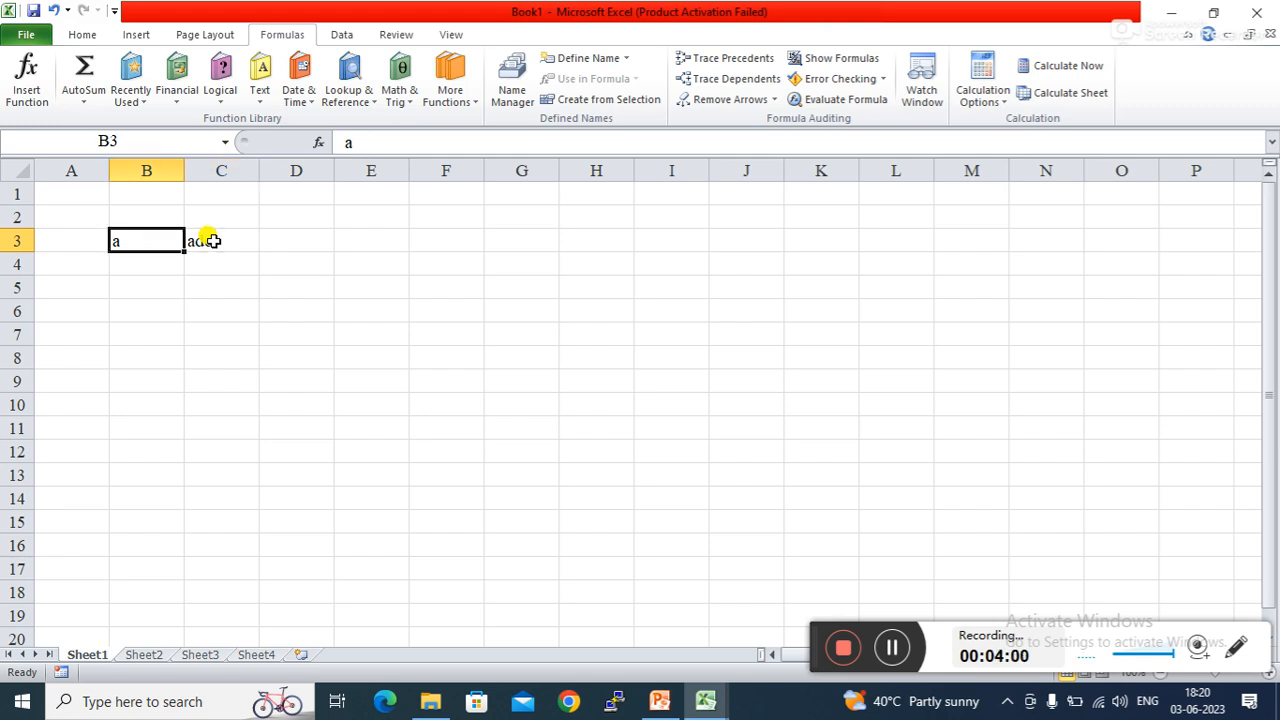
{"action": "type", "text": "1"}
{"action": "key", "text": "Return"}
- Enter "sum" in cell D3, beside the "add" entry
{"action": "key", "text": "Up"}
{"action": "key", "text": "Right"}
{"action": "key", "text": "Right"}
{"action": "type", "text": "sum"}
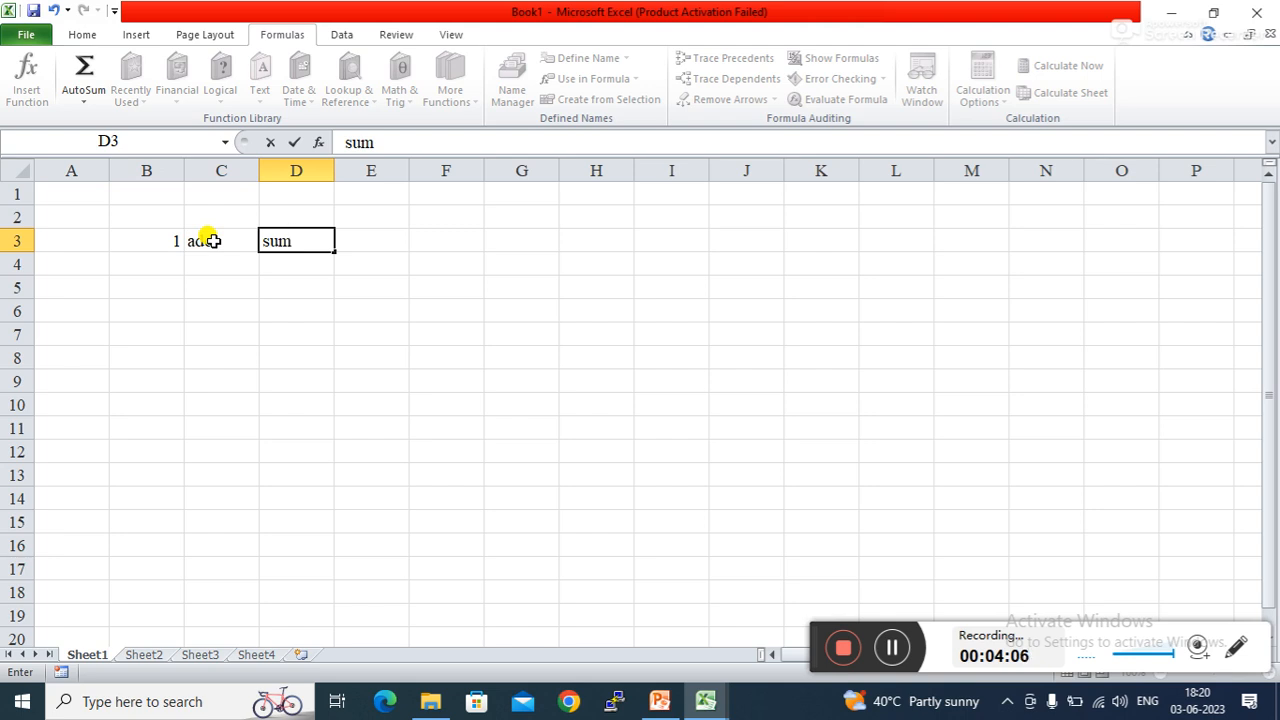
{"action": "key", "text": "Tab"}
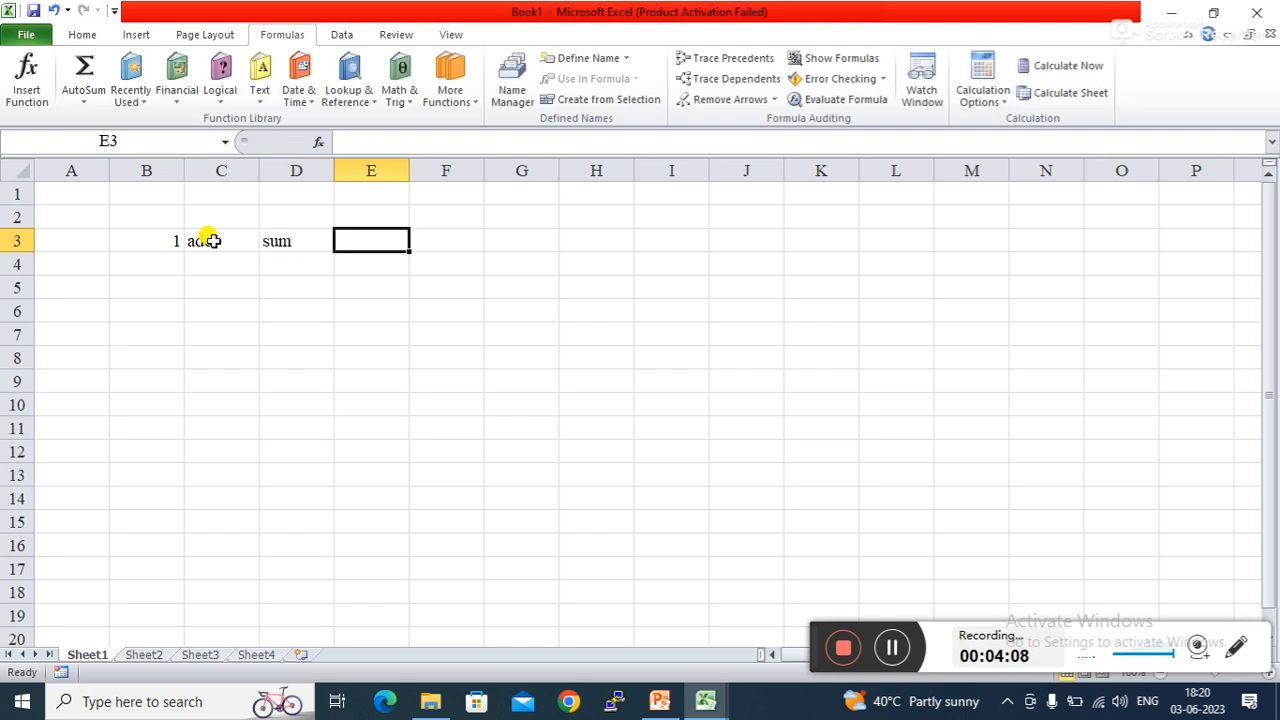
- Begin a formula in cell F3 with the SUM function name
{"action": "key", "text": "Right"}
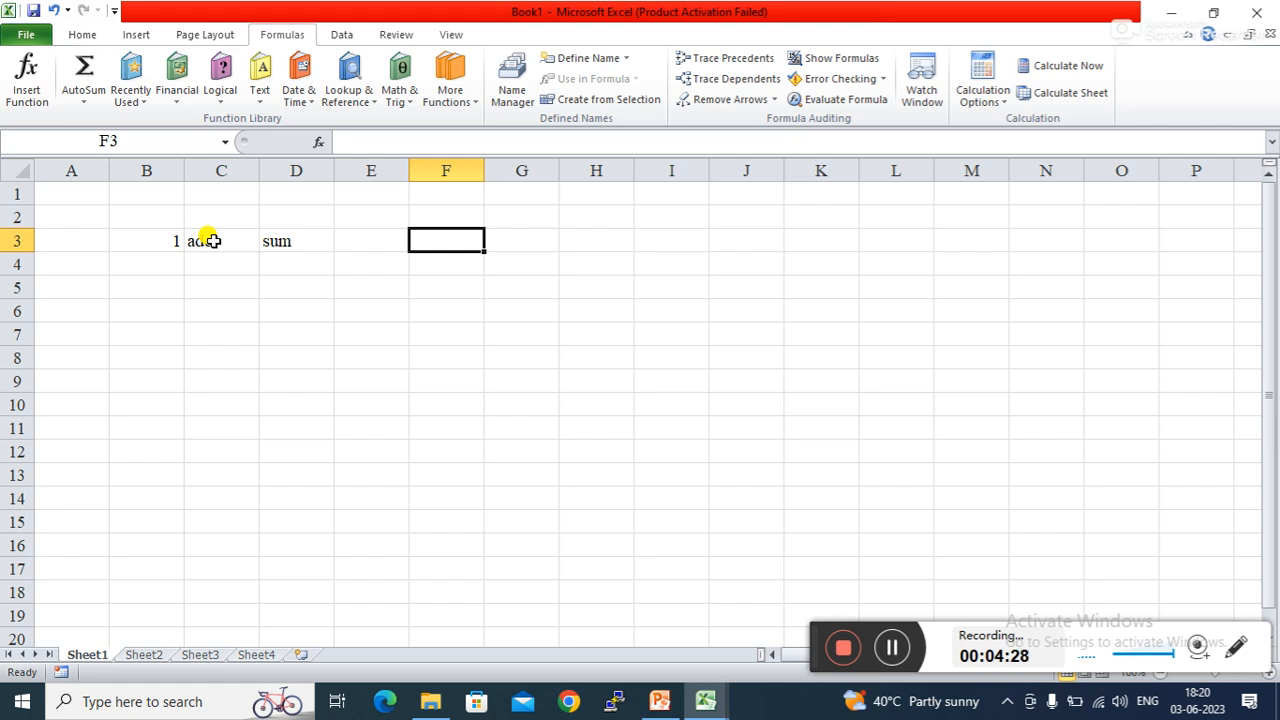
{"action": "type", "text": "="}
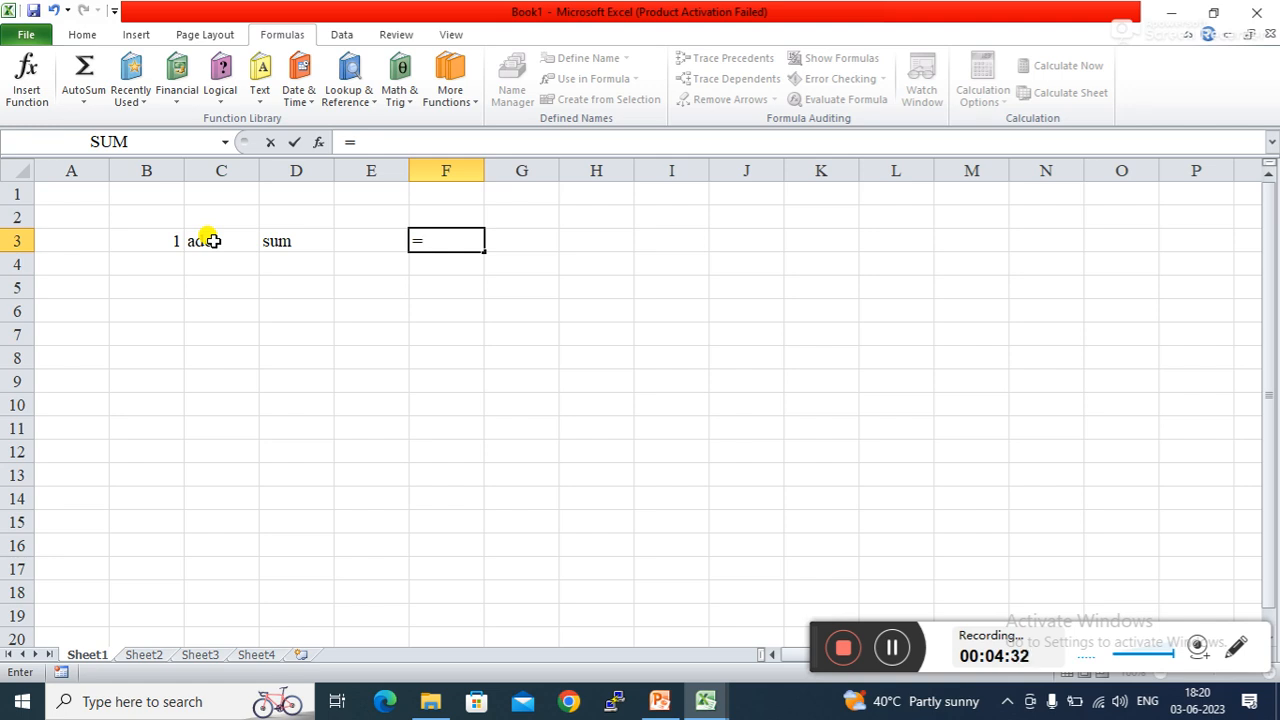
{"action": "type", "text": "su"}
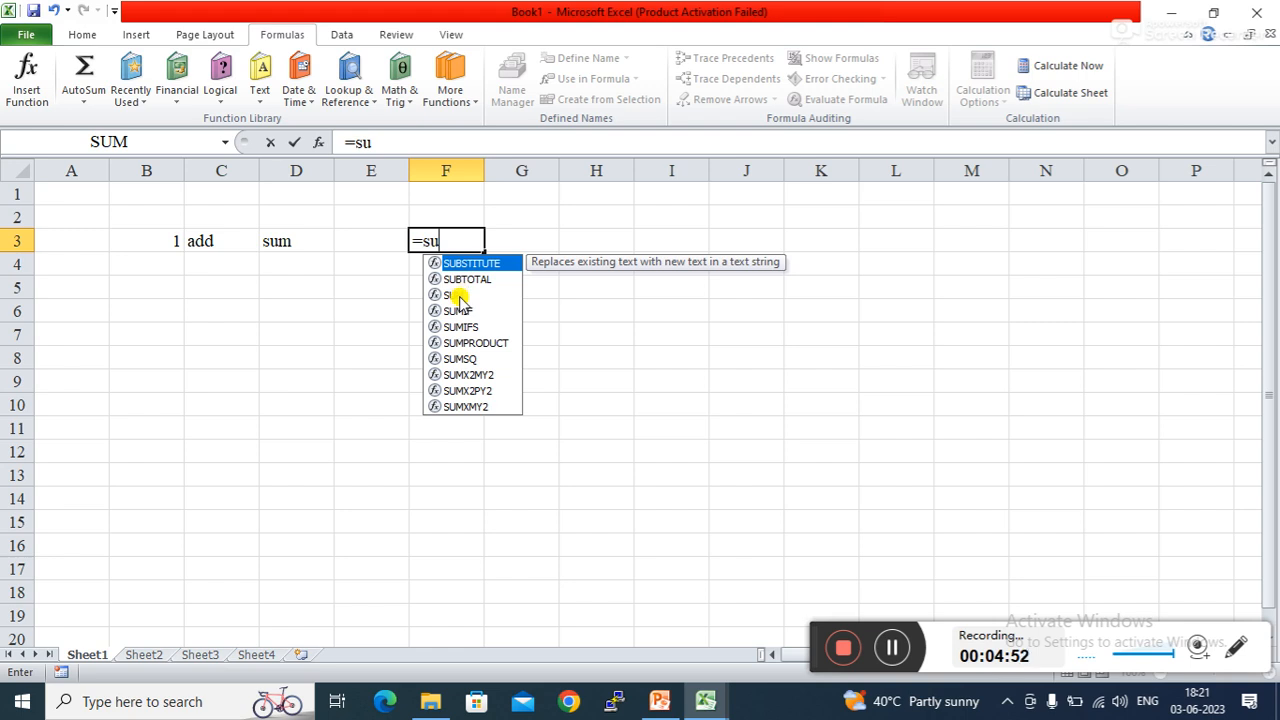
{"action": "type", "text": "m"}
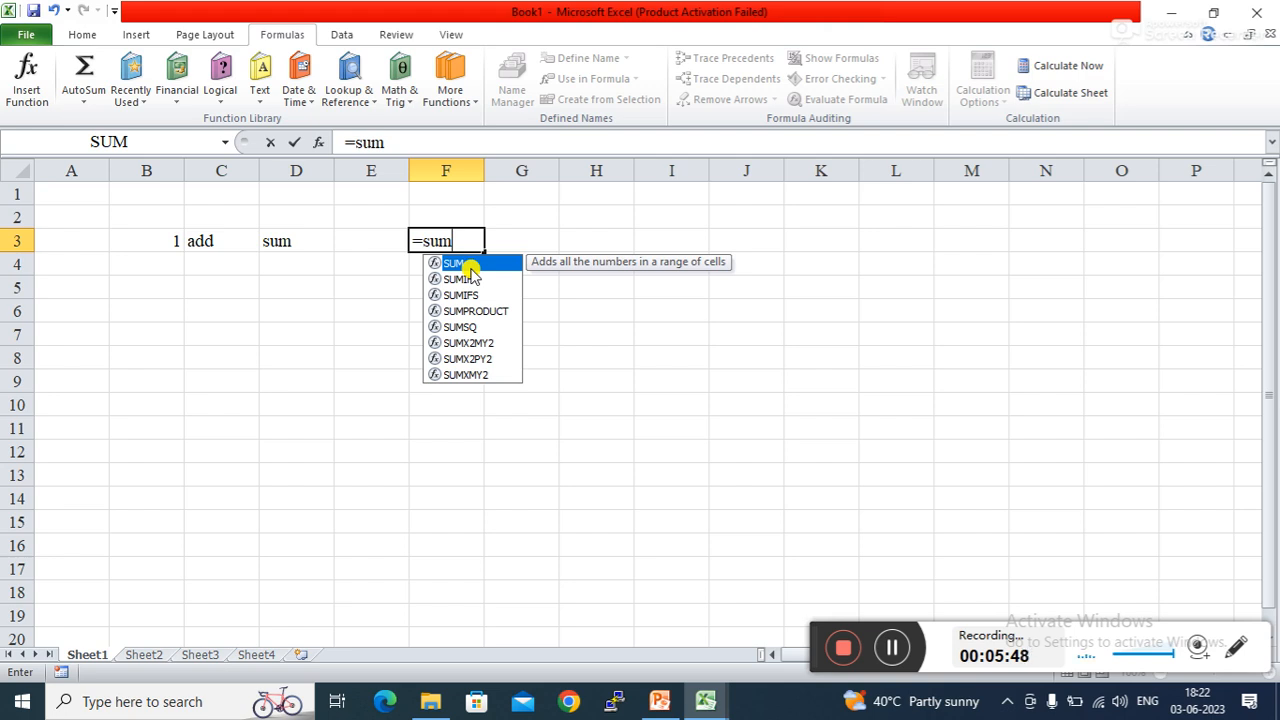
{"action": "type", "text": "("}
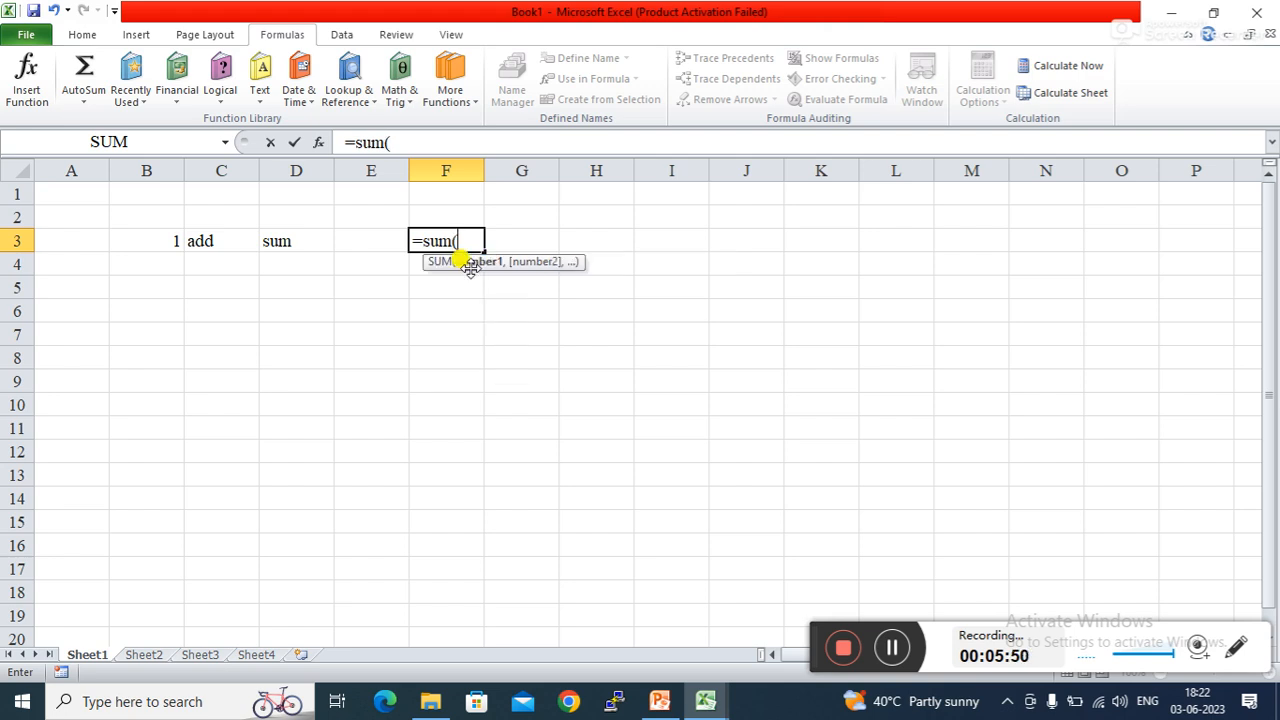
{"action": "key", "text": "BackSpace"}
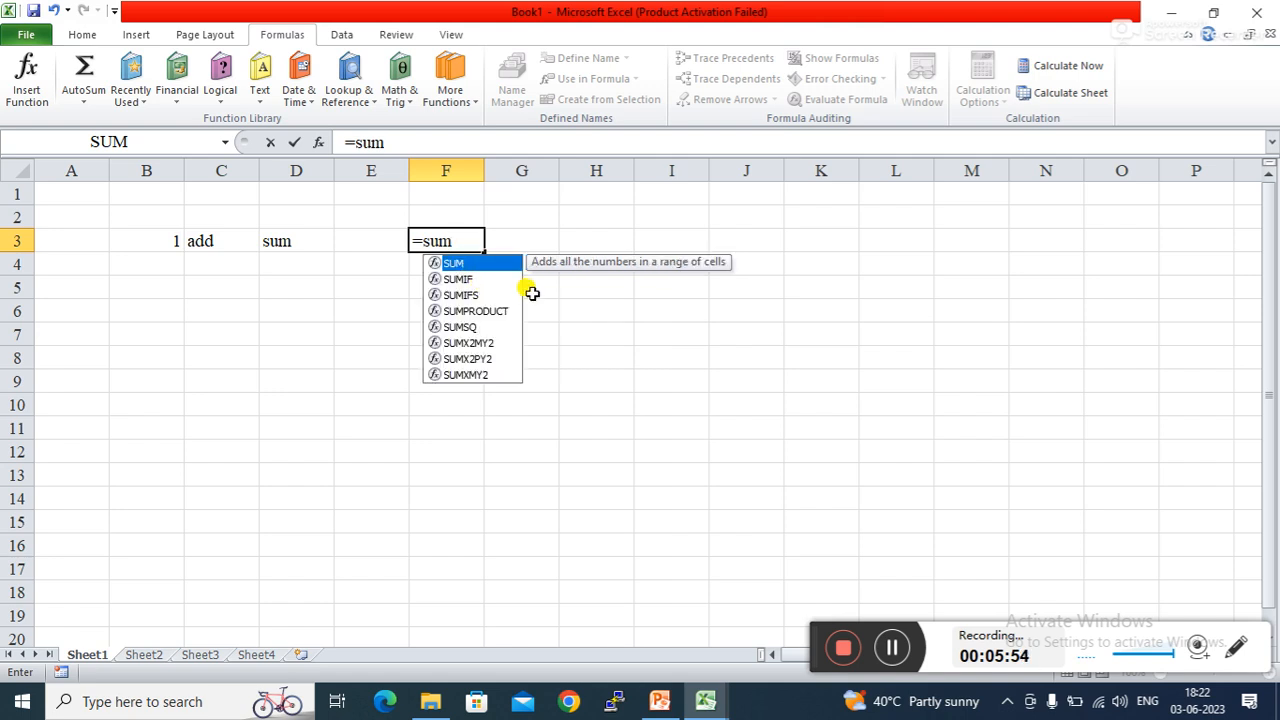
{"action": "key", "text": "Tab"}
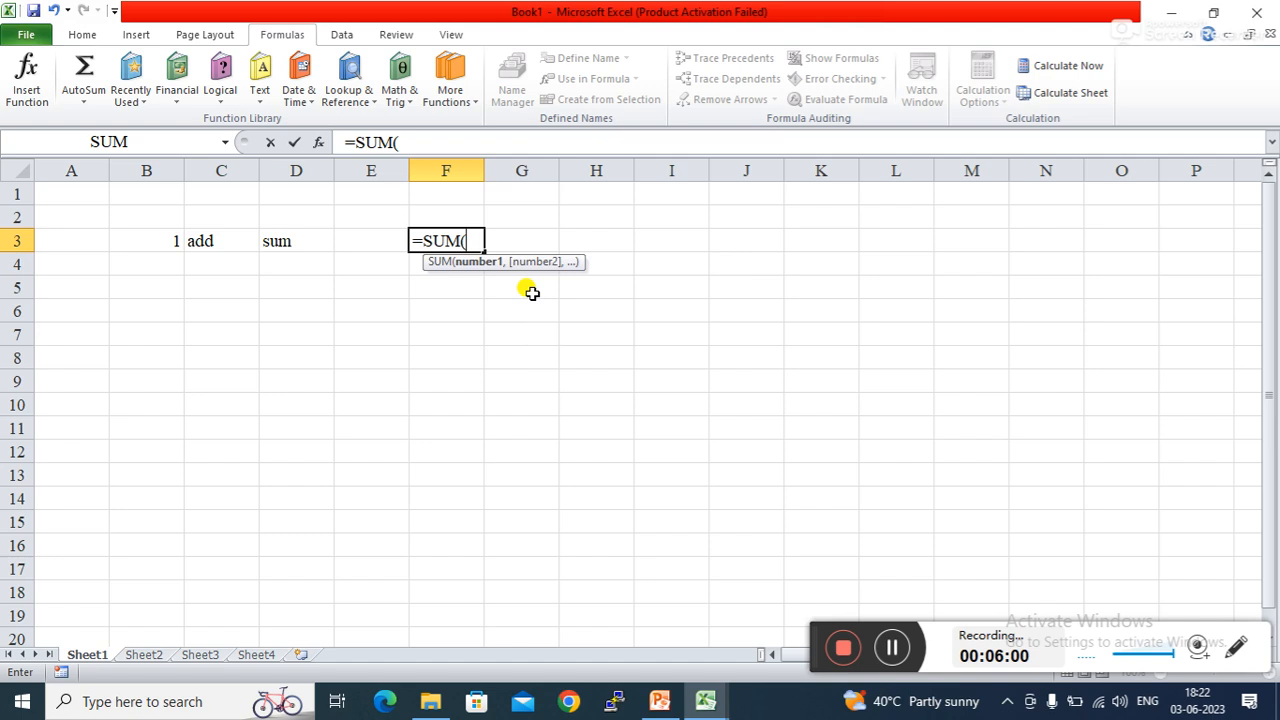
{"action": "key", "text": "BackSpace"}
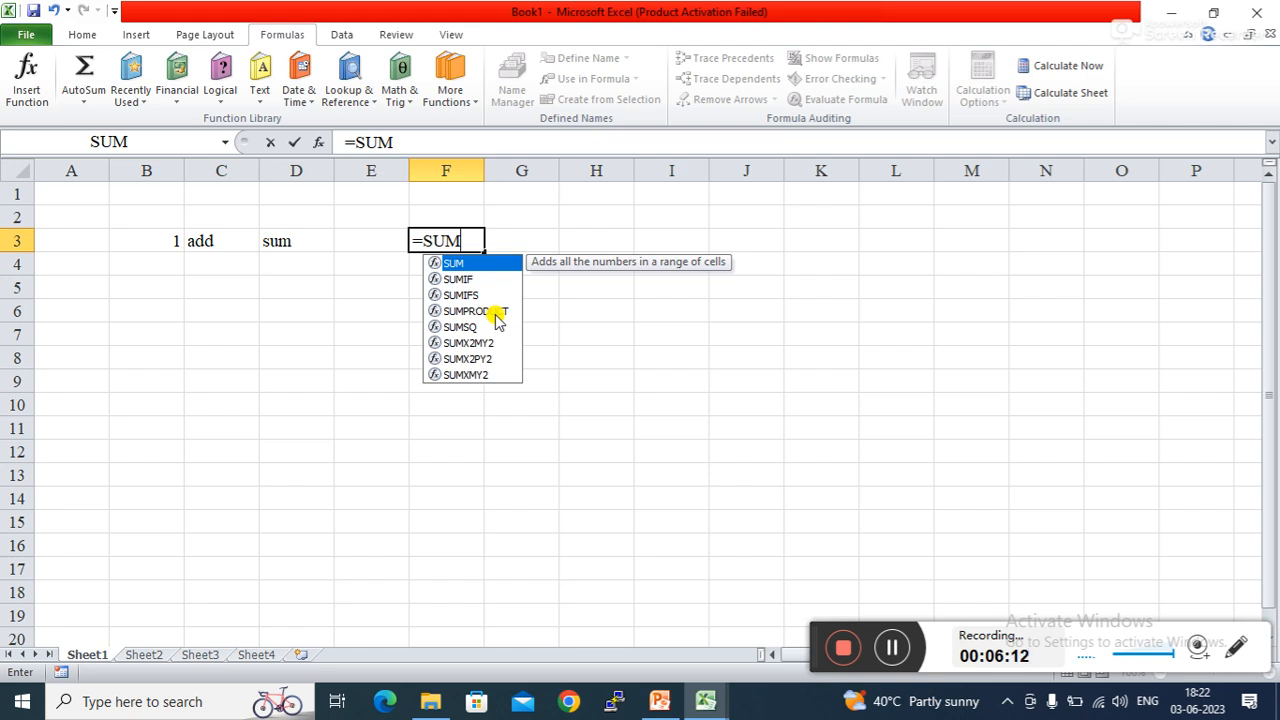
- Try SUMPRODUCT in the F3 formula and cut the entry back to =SUM
{"action": "type", "text": "p"}
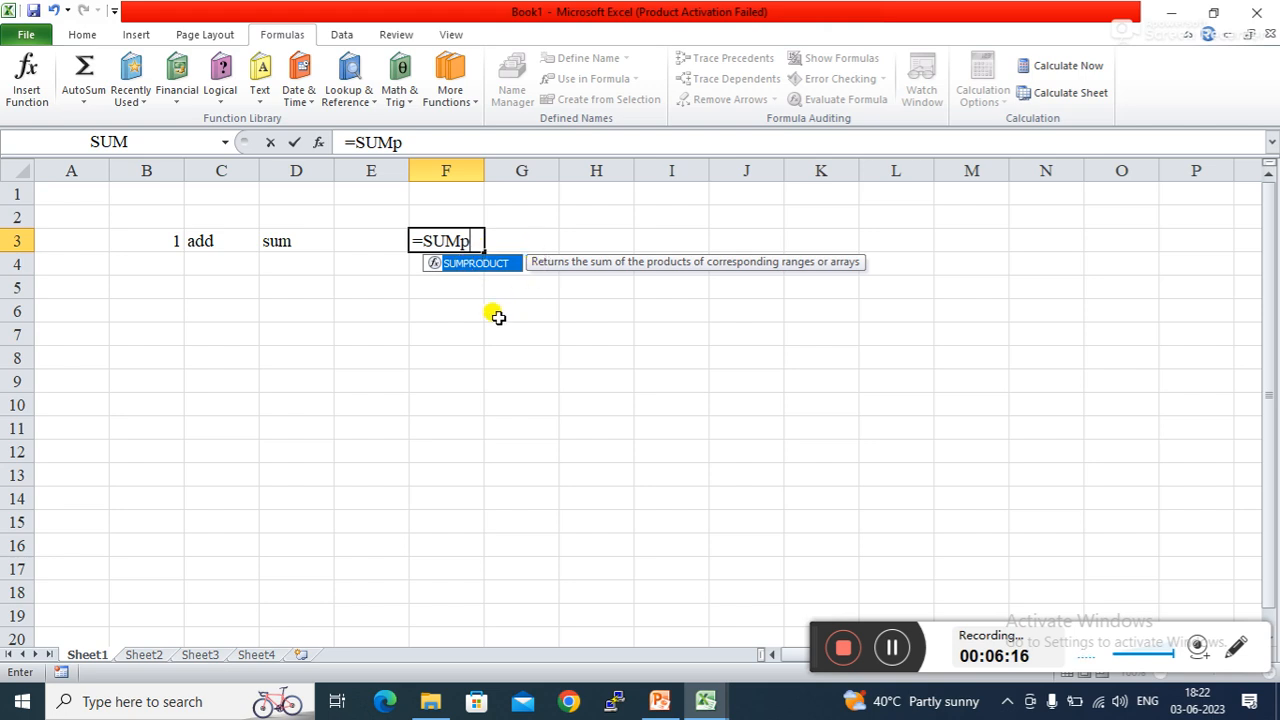
{"action": "key", "text": "Tab"}
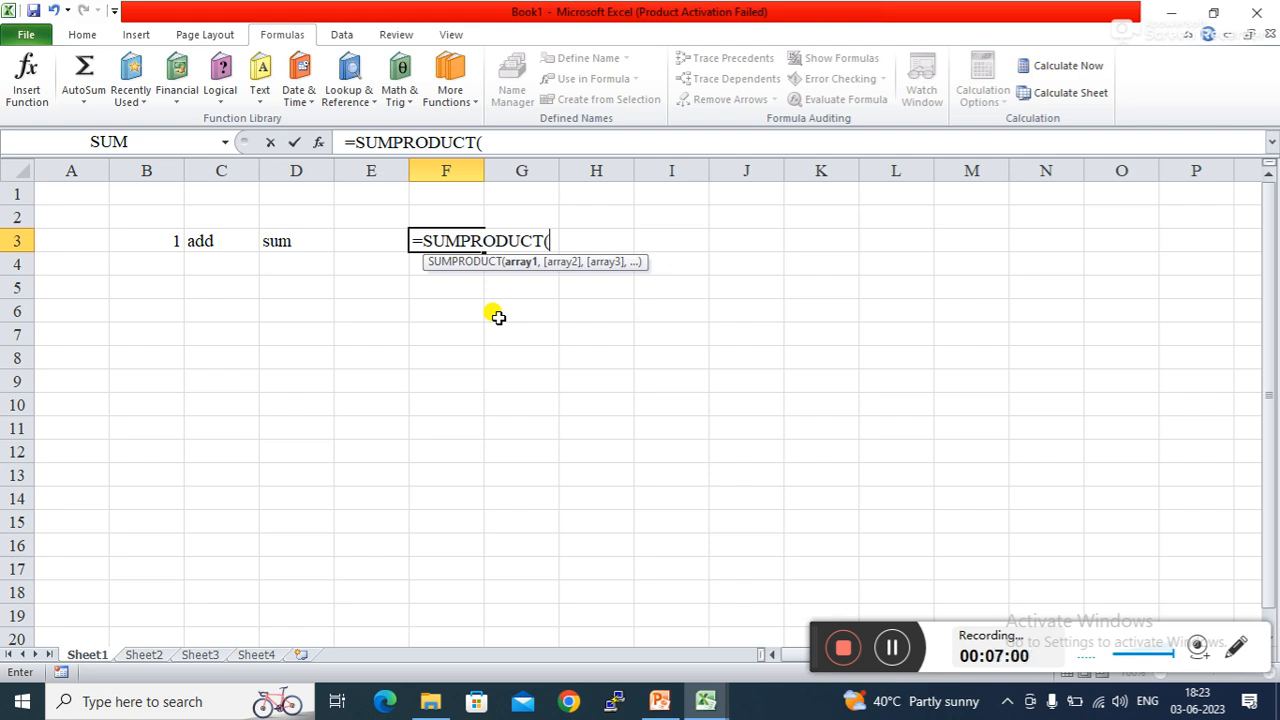
{"action": "key", "text": "BackSpace"}
{"action": "key", "text": "BackSpace"}
{"action": "key", "text": "BackSpace"}
{"action": "key", "text": "BackSpace"}
{"action": "key", "text": "BackSpace"}
{"action": "key", "text": "BackSpace"}
{"action": "key", "text": "BackSpace"}
{"action": "key", "text": "BackSpace"}
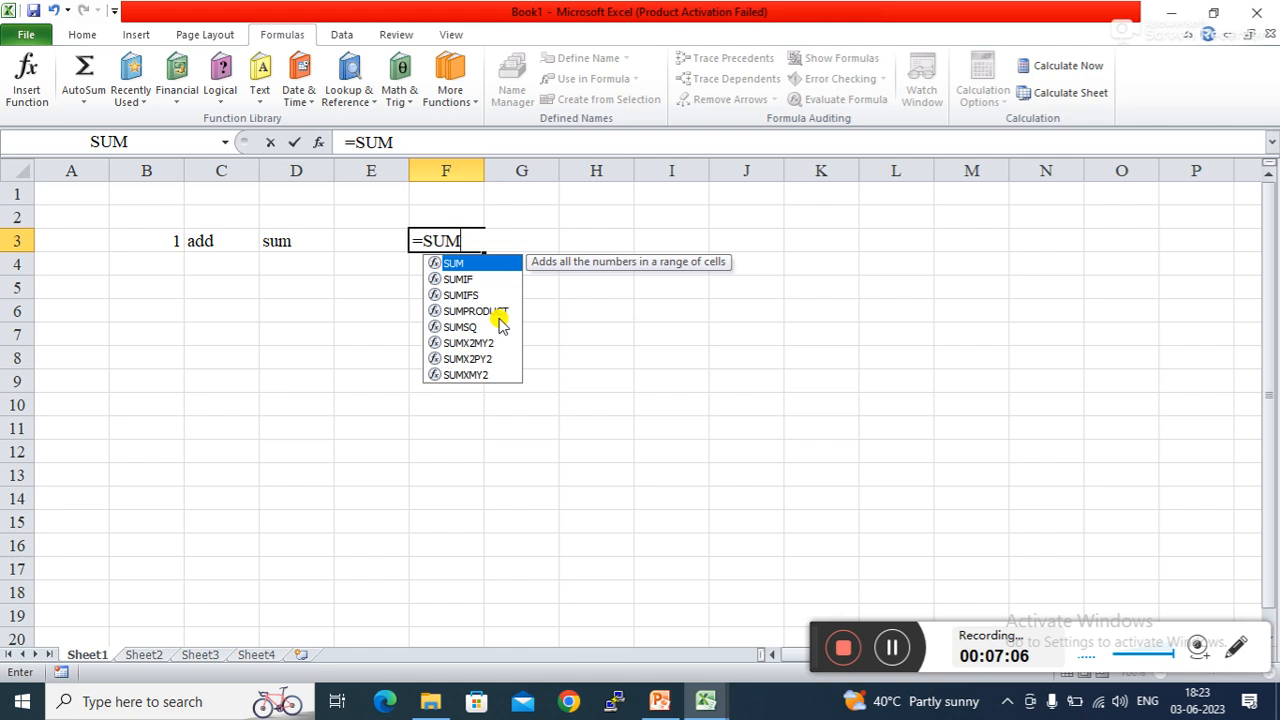
- Complete the formula in F3 as =SUM(J2:J10) and reselect the cell to review it
{"action": "type", "text": "("}
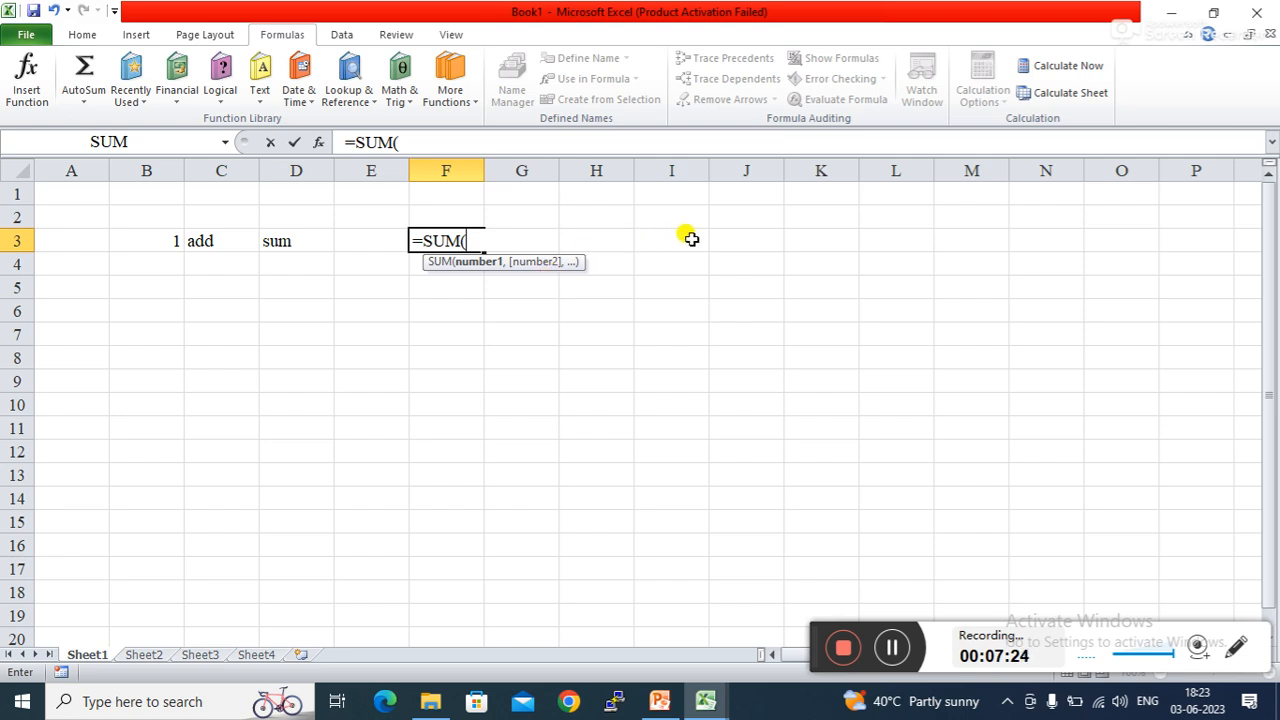
{"action": "left_click", "coordinate": [727, 221]}
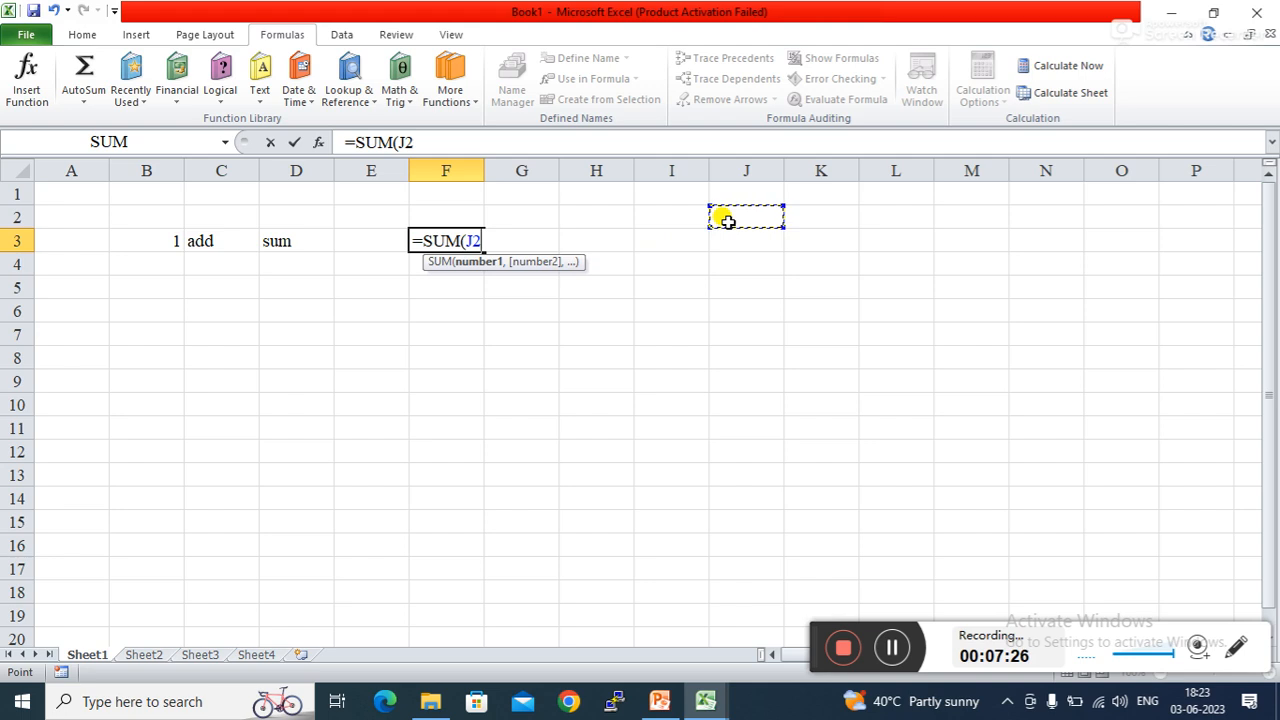
{"action": "left_click_drag", "start_coordinate": [727, 221], "coordinate": [749, 402]}
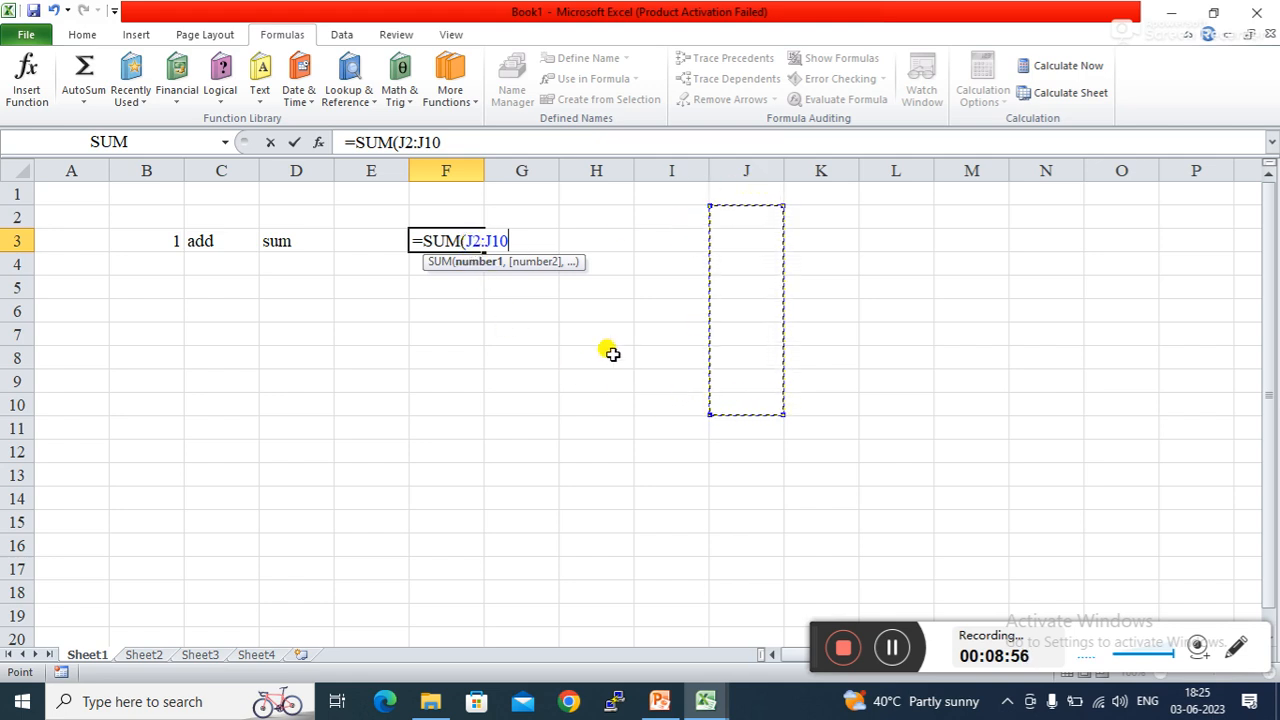
{"action": "key", "text": "Return"}
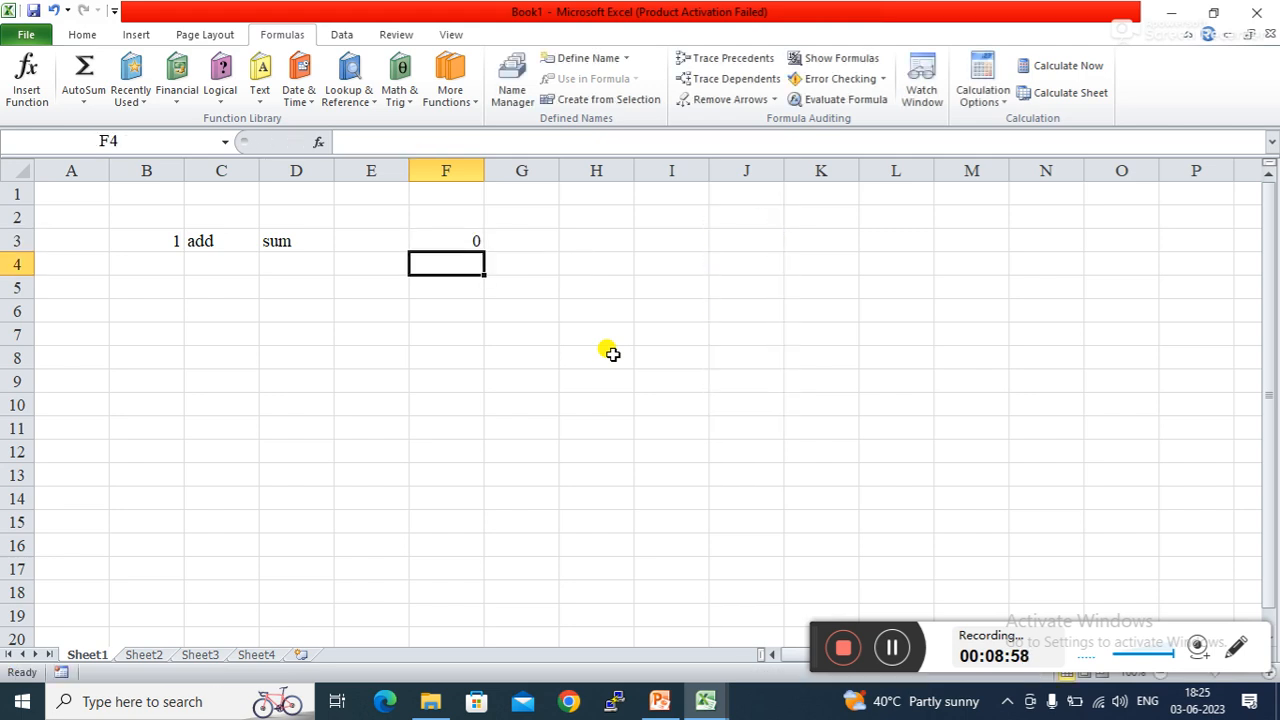
{"action": "key", "text": "Up"}
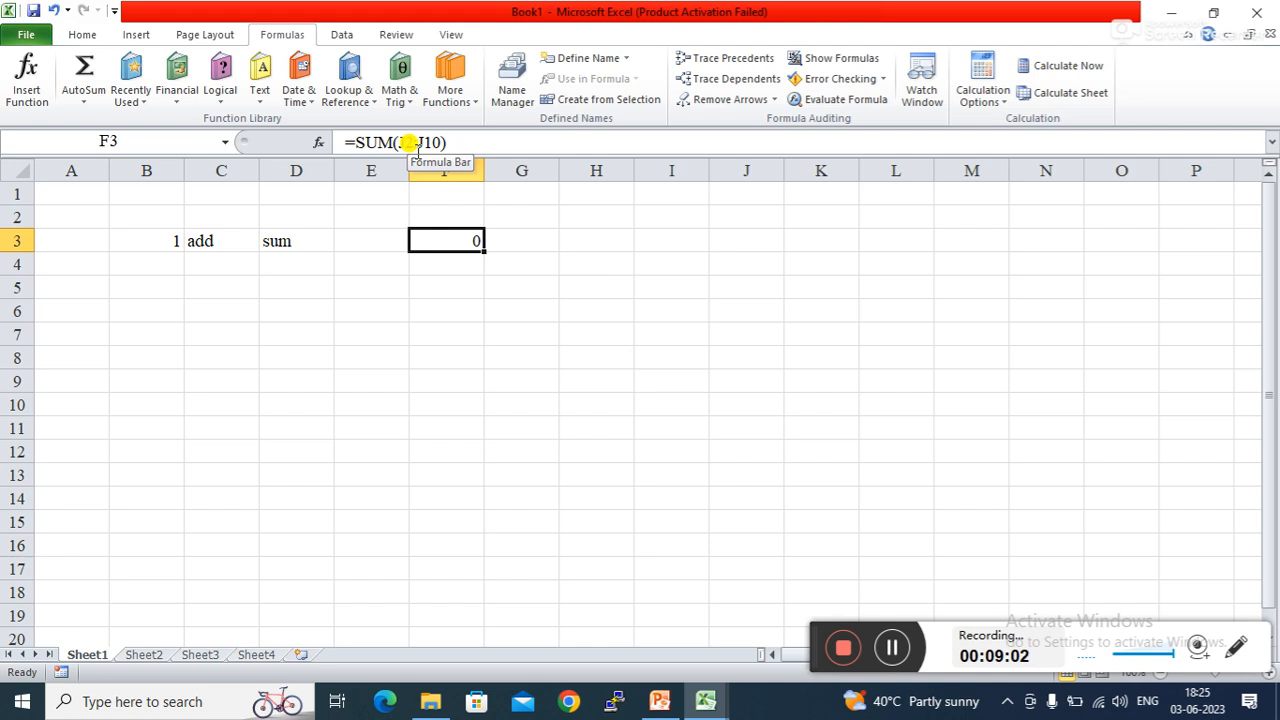
- Enter the numbers 56, 98 and 9 in cells J2 to J4
{"action": "left_click", "coordinate": [769, 220]}
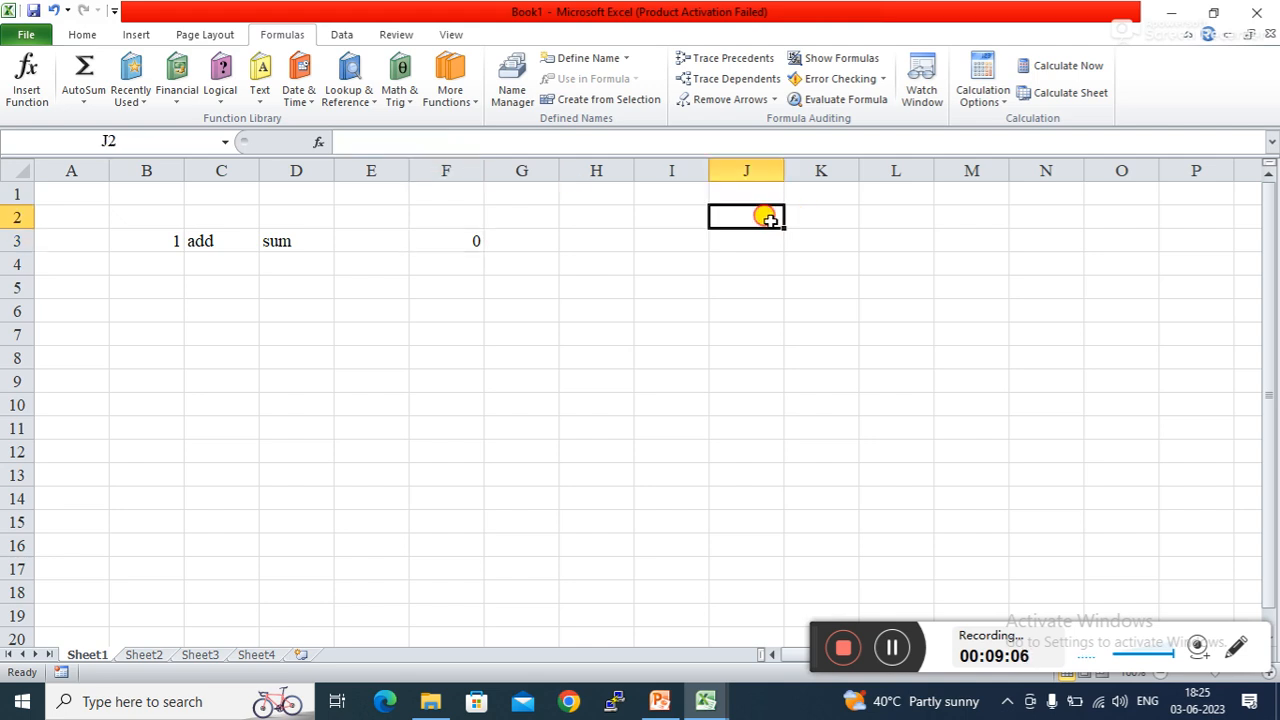
{"action": "type", "text": "56"}
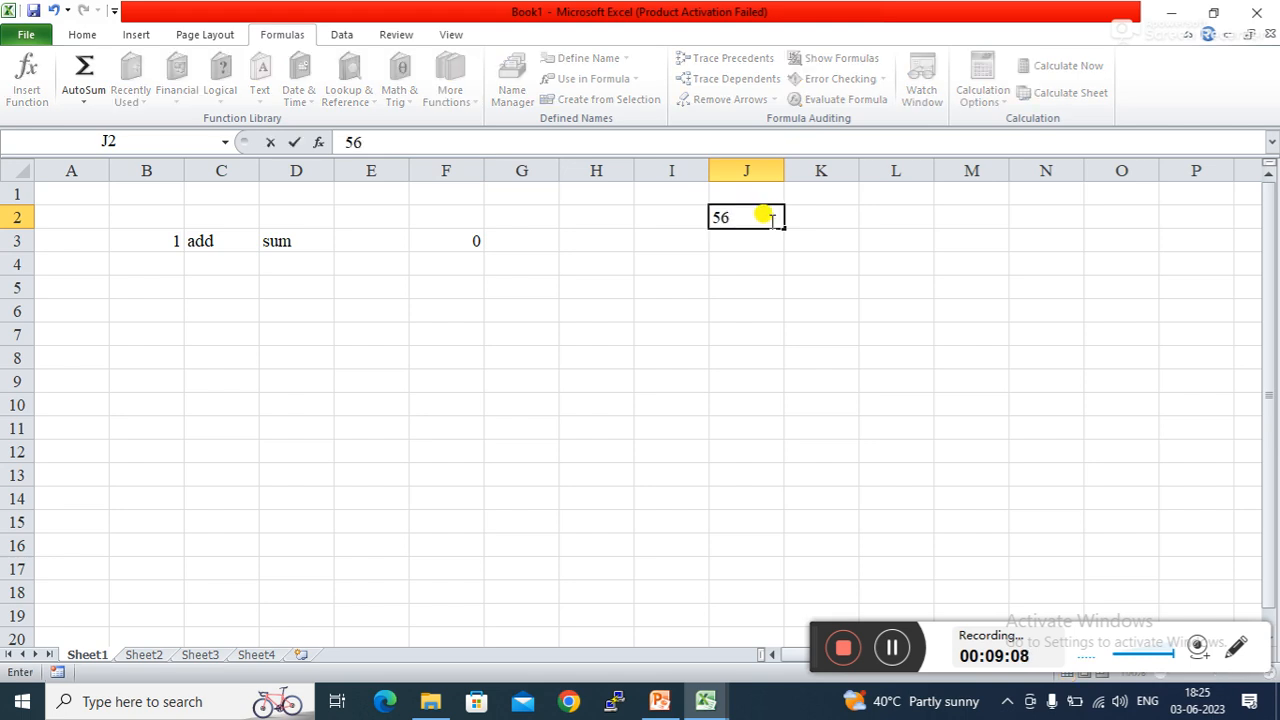
{"action": "key", "text": "Return"}
{"action": "type", "text": "98"}
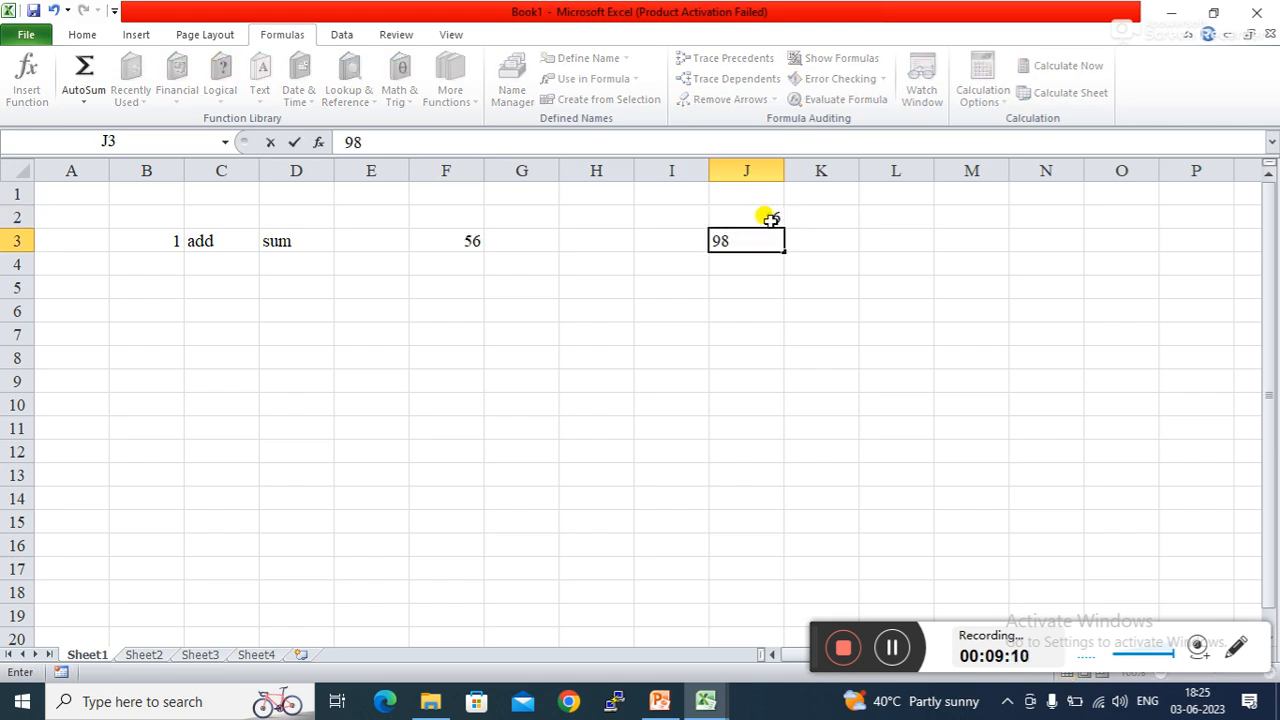
{"action": "key", "text": "Return"}
{"action": "type", "text": "09"}
{"action": "key", "text": "Return"}
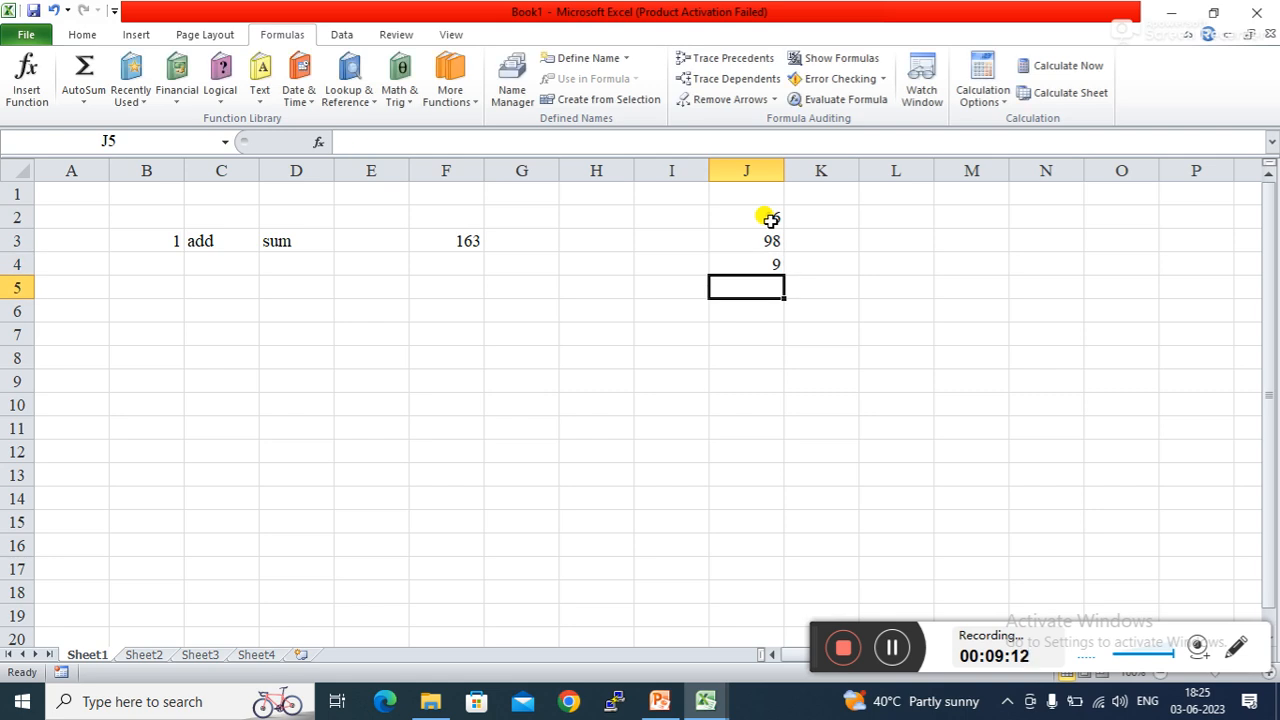
- Enter the numbers 34, 23 and 54 in cells J5 to J7
{"action": "type", "text": "34"}
{"action": "key", "text": "Return"}
{"action": "type", "text": "23"}
{"action": "key", "text": "Return"}
{"action": "type", "text": "54"}
{"action": "key", "text": "Return"}
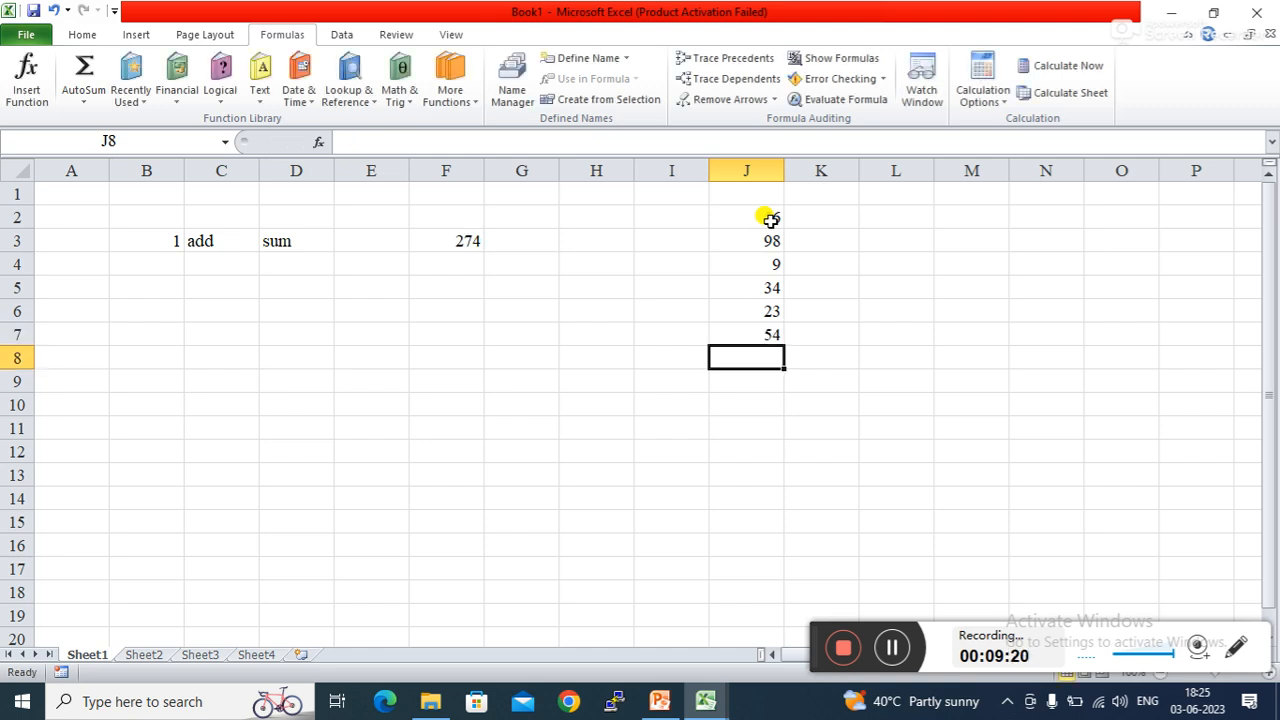
- Enter the numbers 12, 43 and 12 in cells J8 to J10
{"action": "type", "text": "12"}
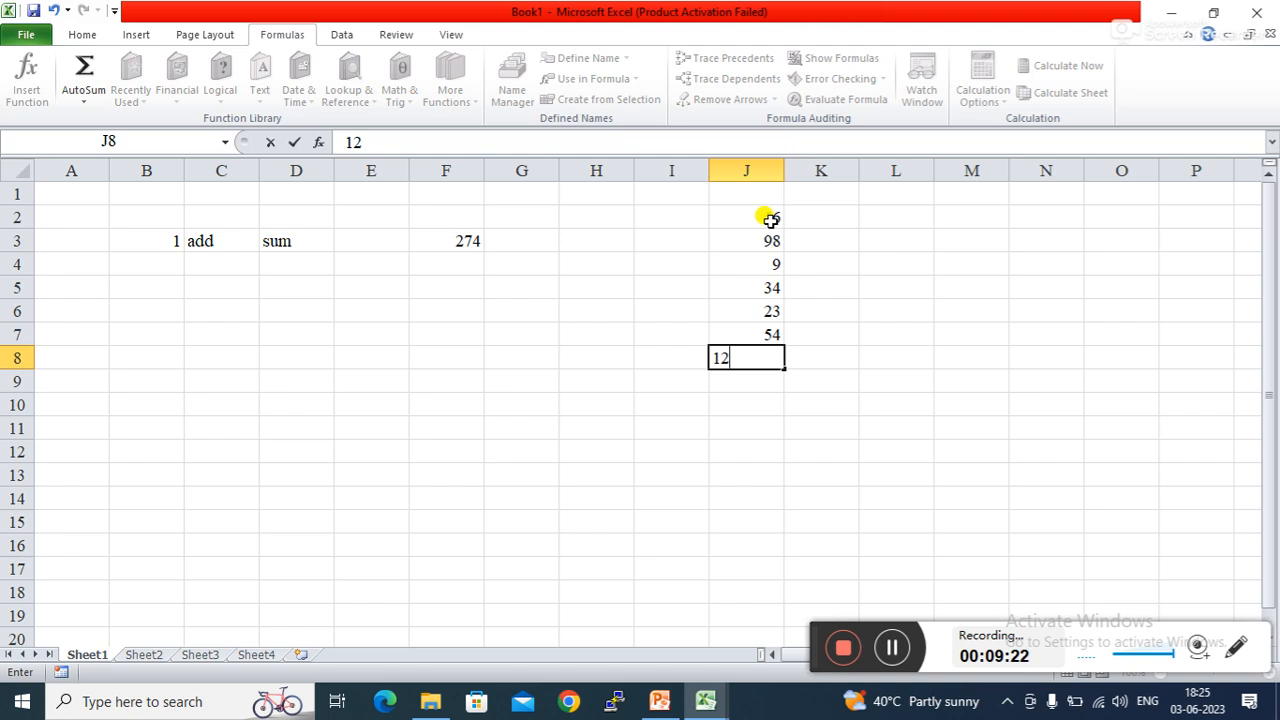
{"action": "key", "text": "Return"}
{"action": "type", "text": "43"}
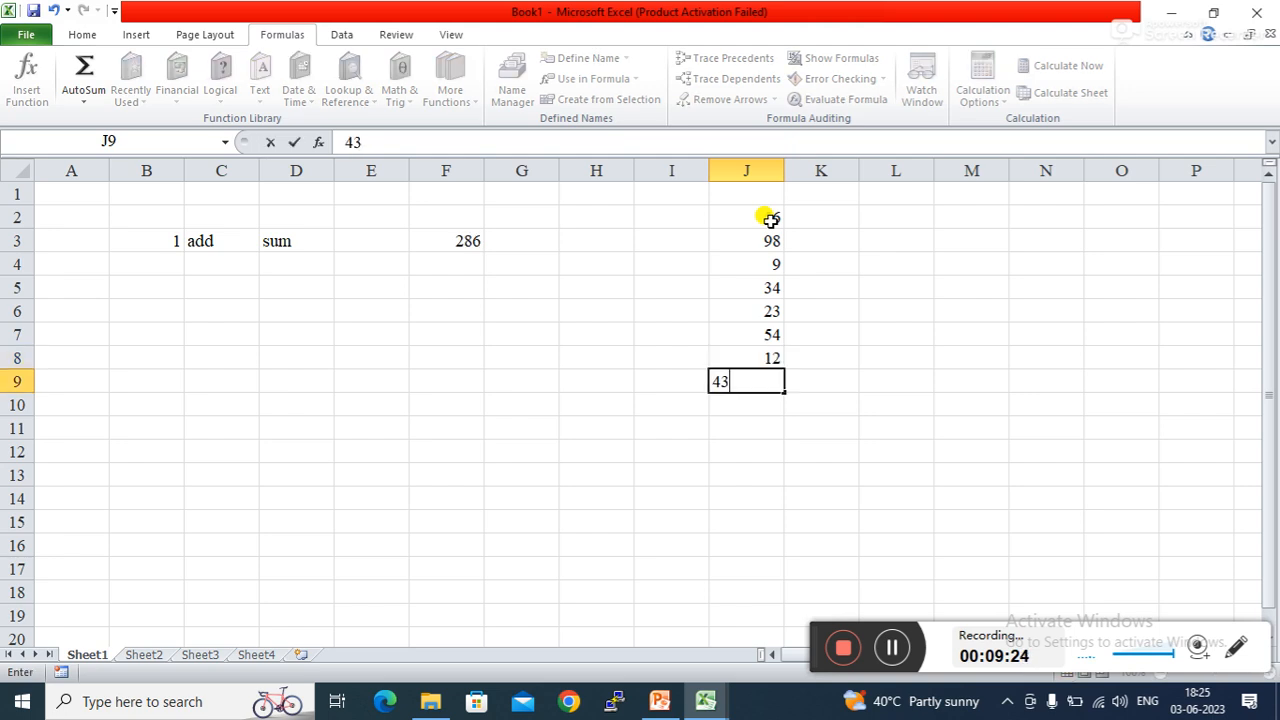
{"action": "key", "text": "Return"}
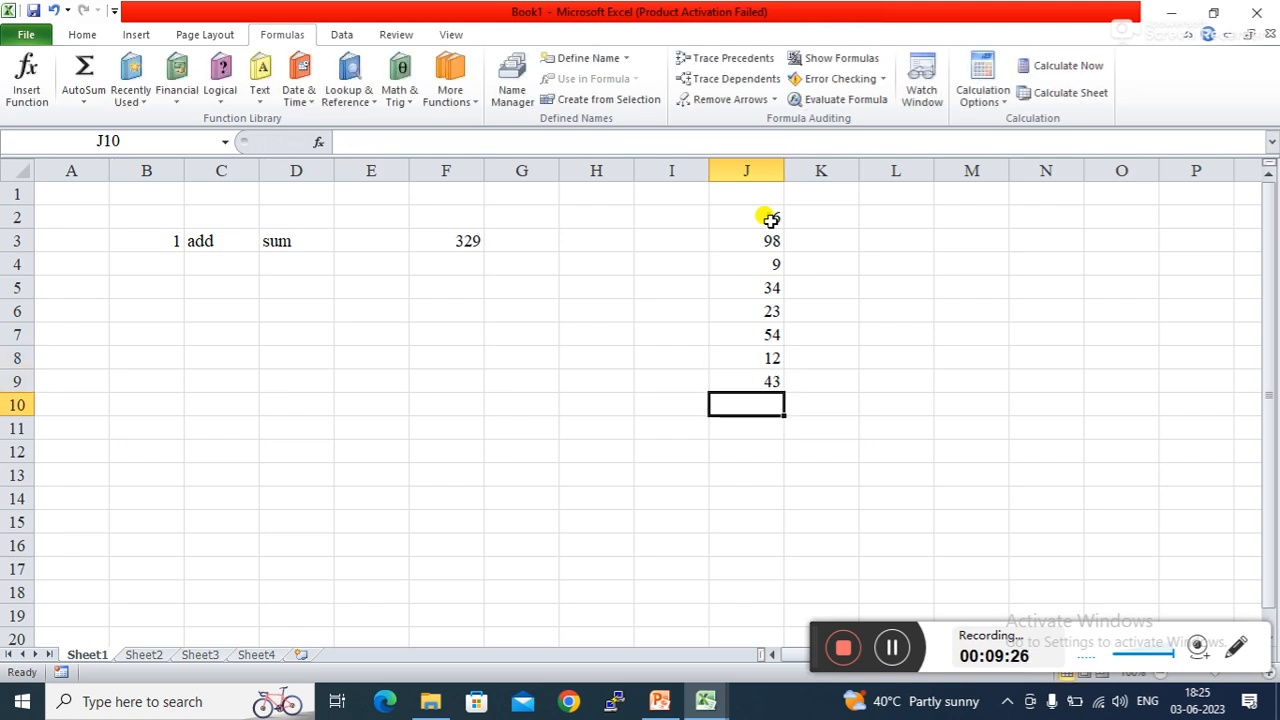
{"action": "type", "text": "12"}
{"action": "key", "text": "Return"}
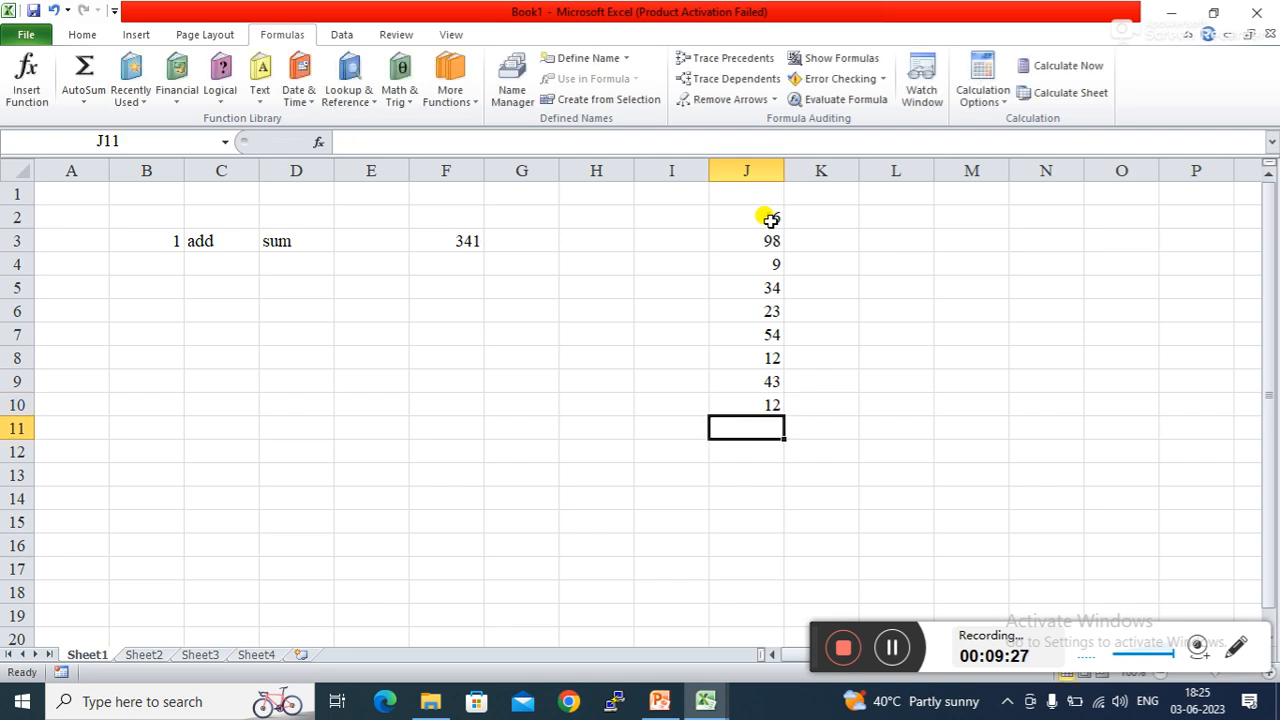
- Add the number 10 in cell J11, just below the range summed in F3
{"action": "type", "text": "10"}
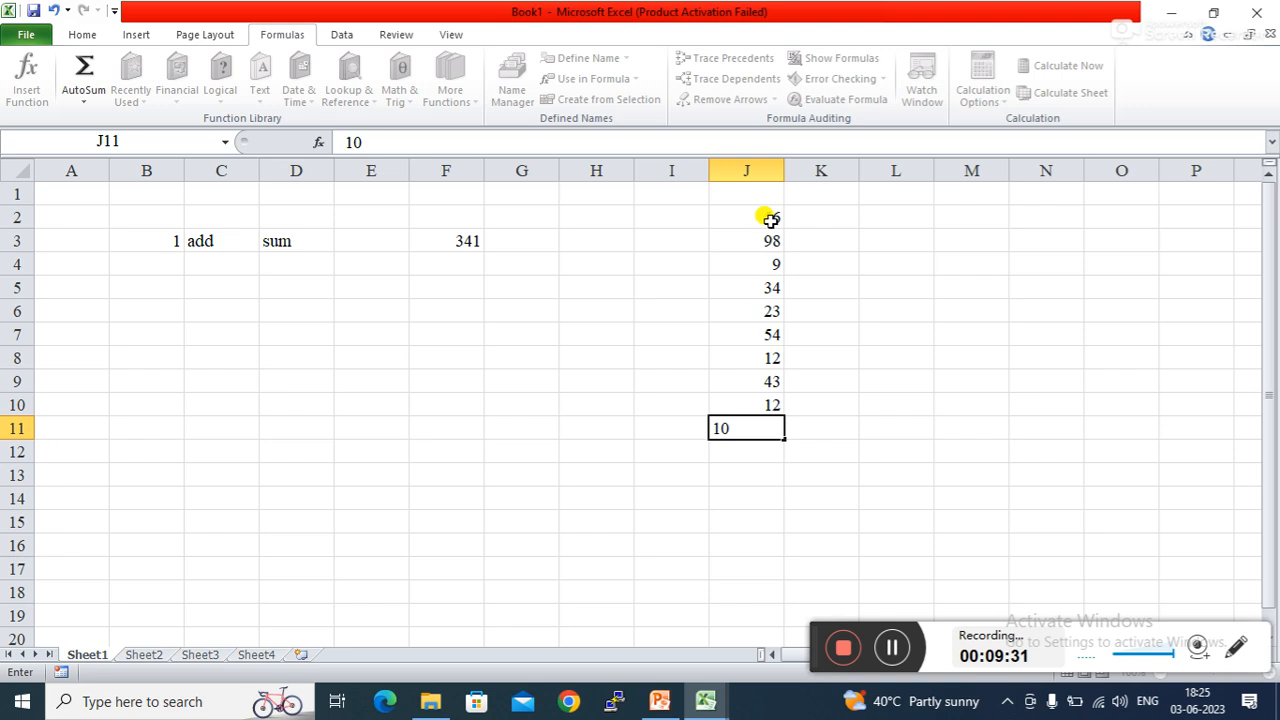
{"action": "key", "text": "Return"}
{"action": "key", "text": "Up"}
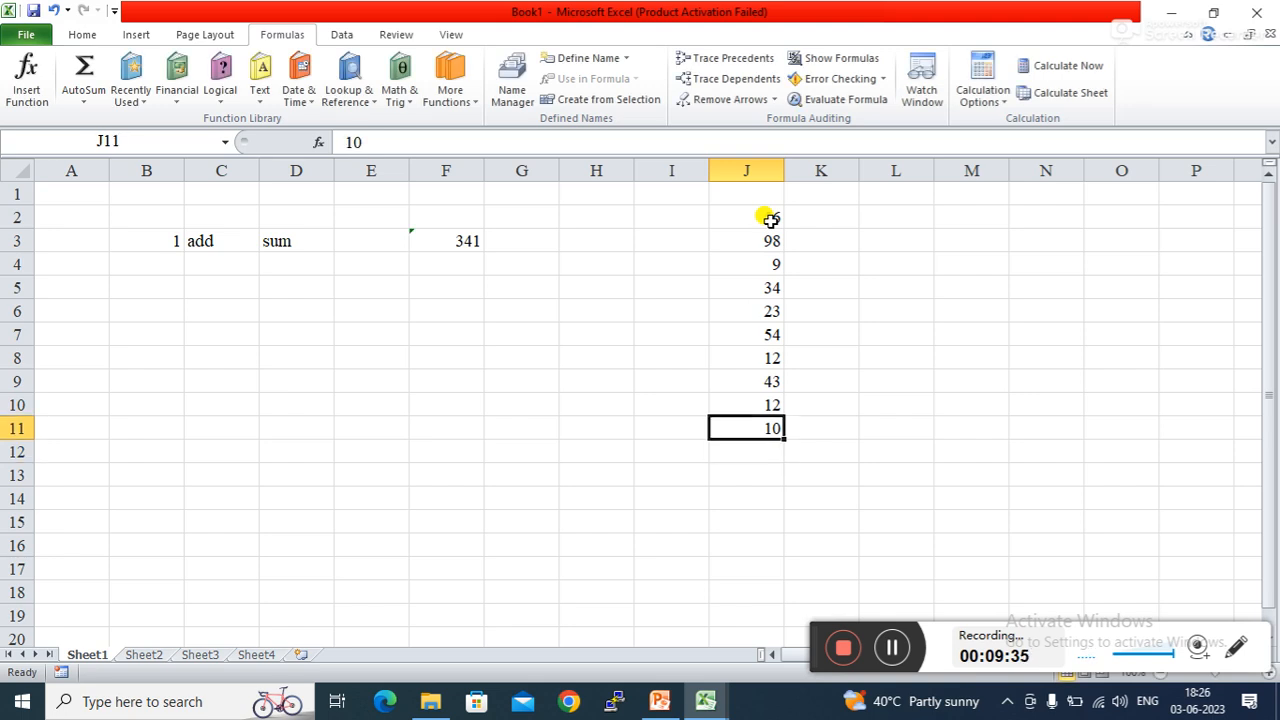
{"action": "key", "text": "Up"}
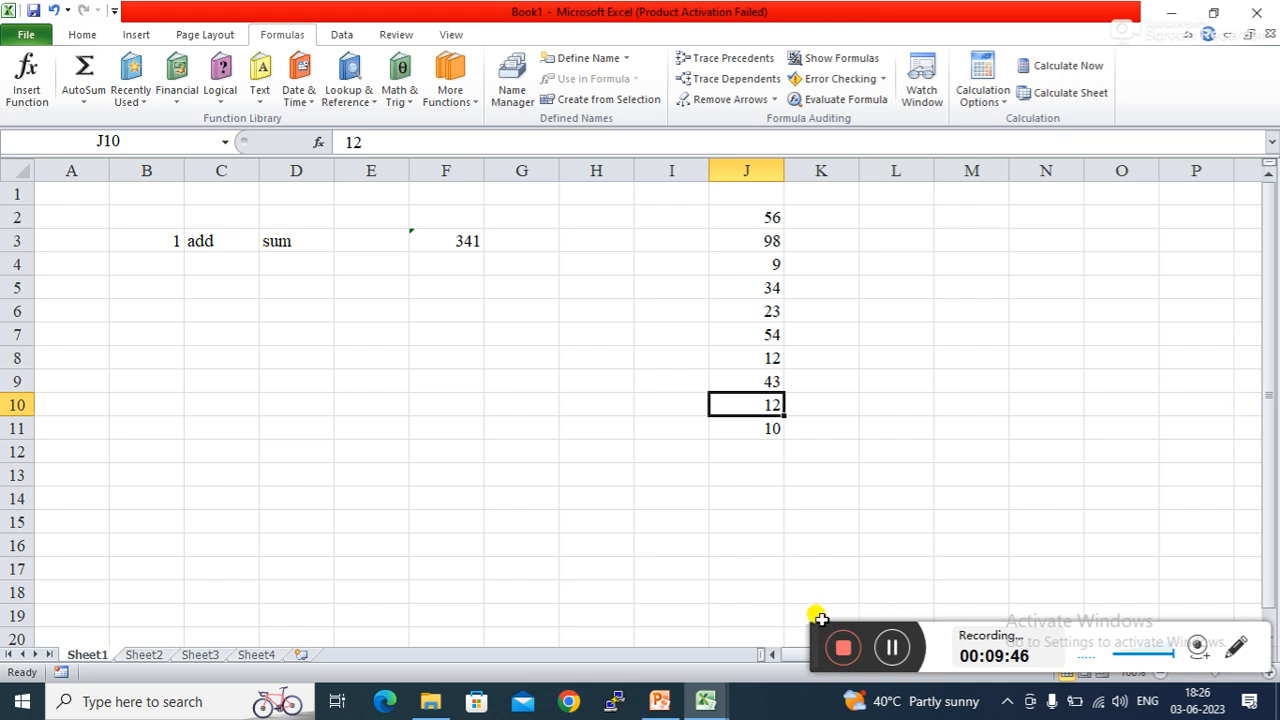
- Compare the quick totals of the ranges J2:J5 and J2:J11 with the SUM formula's result in F3
{"action": "left_click_drag", "start_coordinate": [816, 630], "coordinate": [816, 590]}
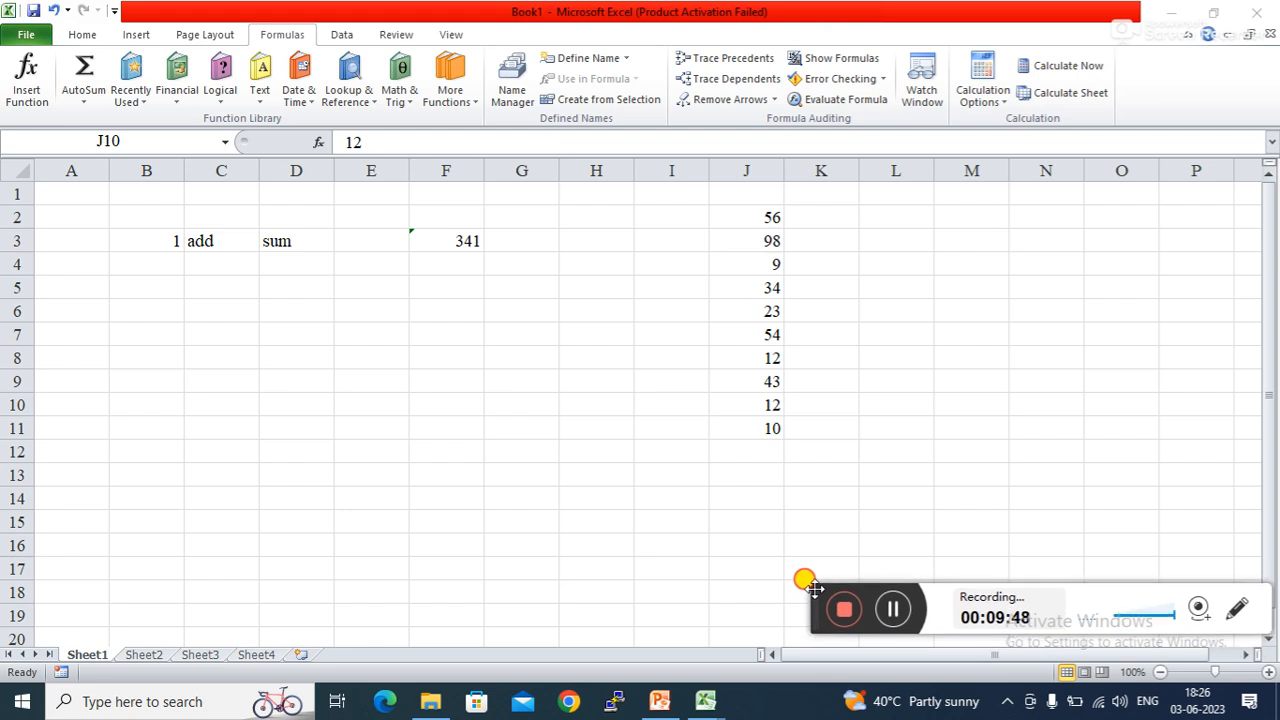
{"action": "left_click", "coordinate": [745, 213]}
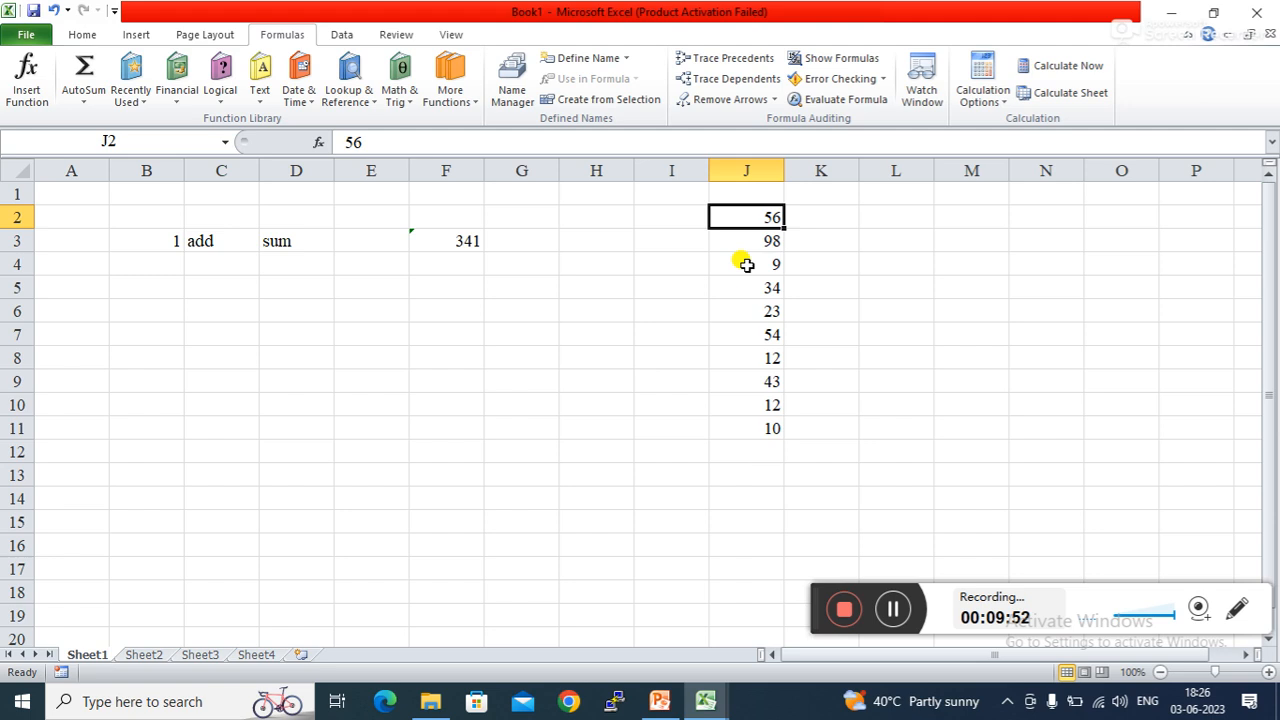
{"action": "left_click_drag", "start_coordinate": [720, 220], "coordinate": [728, 334]}
{"action": "left_click", "coordinate": [738, 358]}
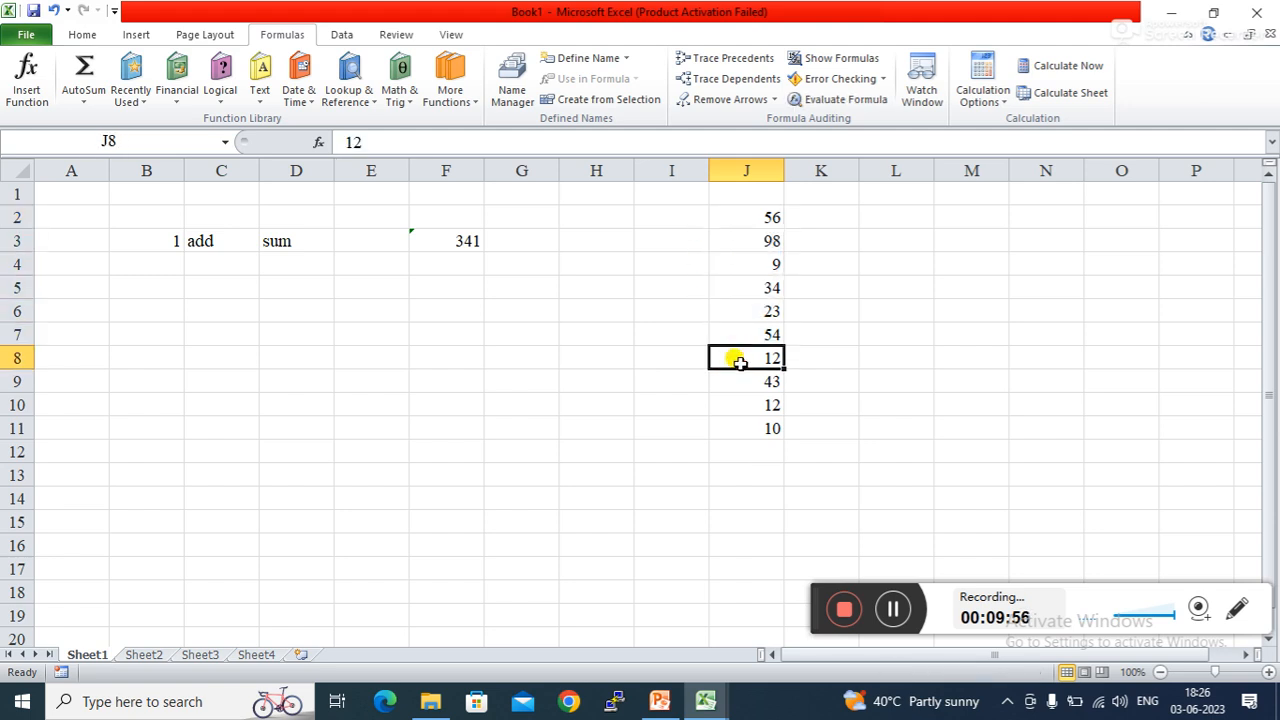
{"action": "left_click", "coordinate": [751, 208]}
{"action": "left_click_drag", "start_coordinate": [751, 208], "coordinate": [748, 282]}
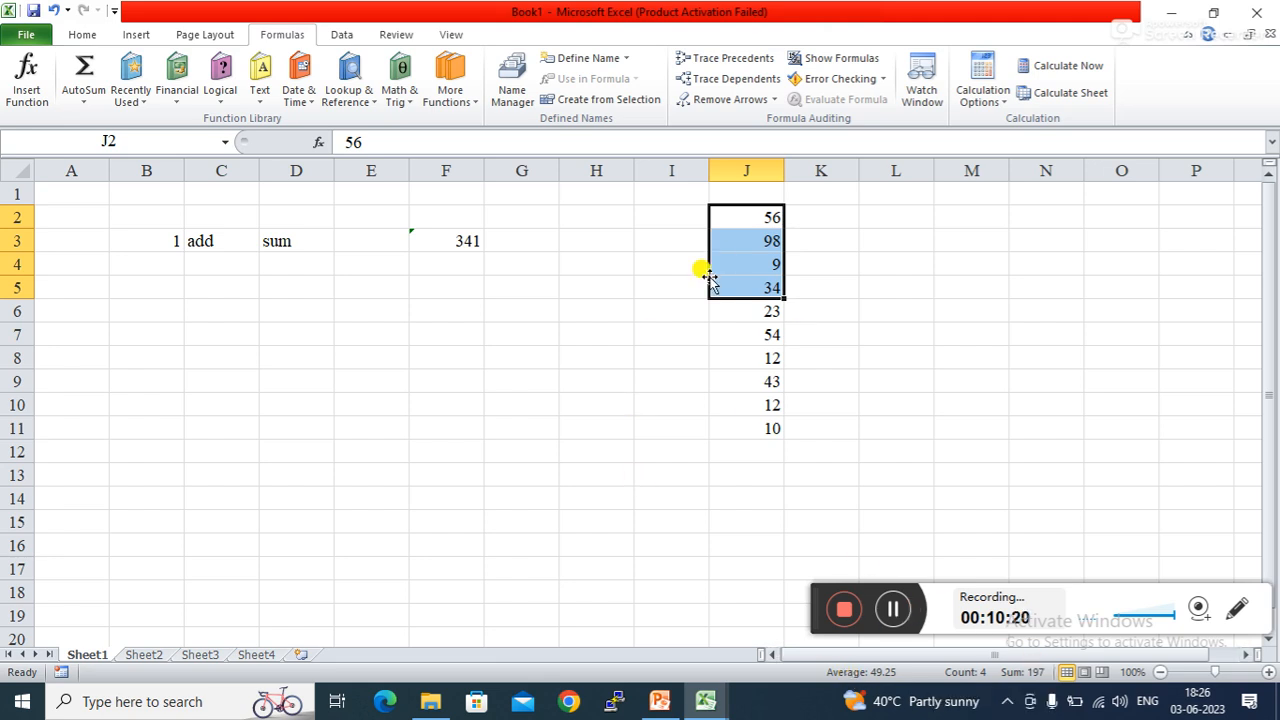
{"action": "left_click", "coordinate": [745, 210]}
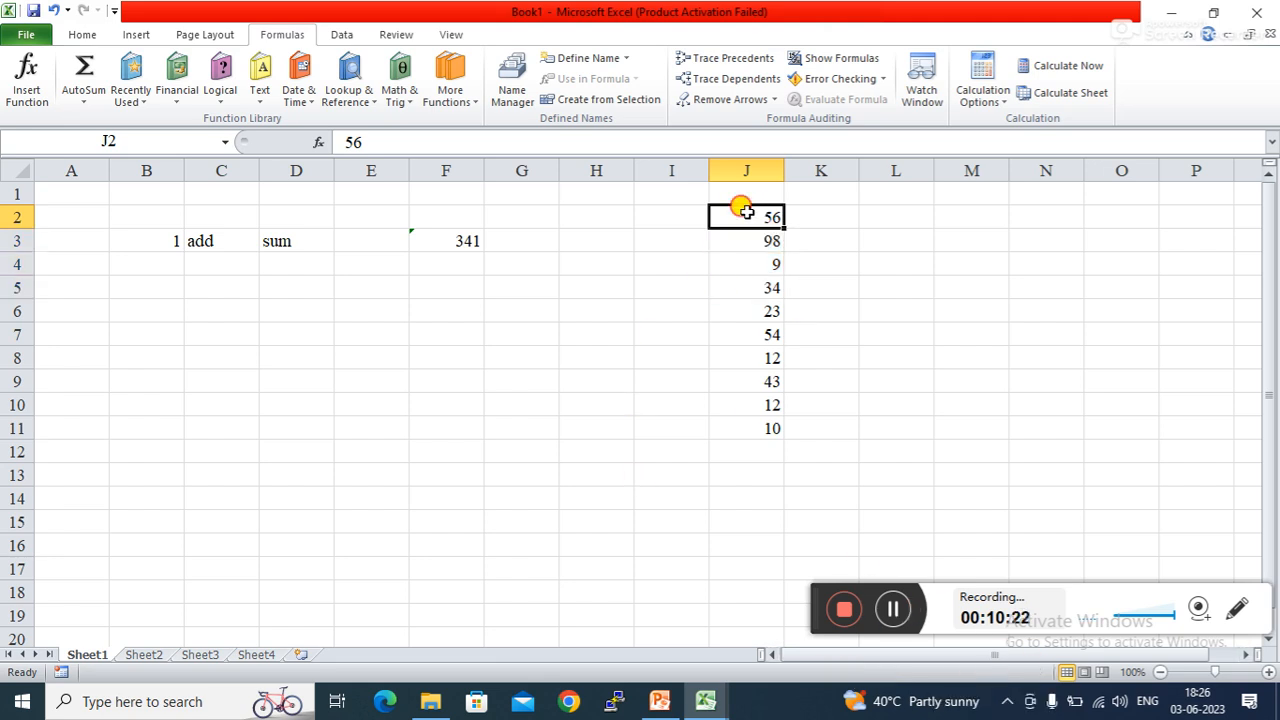
{"action": "left_click_drag", "start_coordinate": [737, 206], "coordinate": [752, 416]}
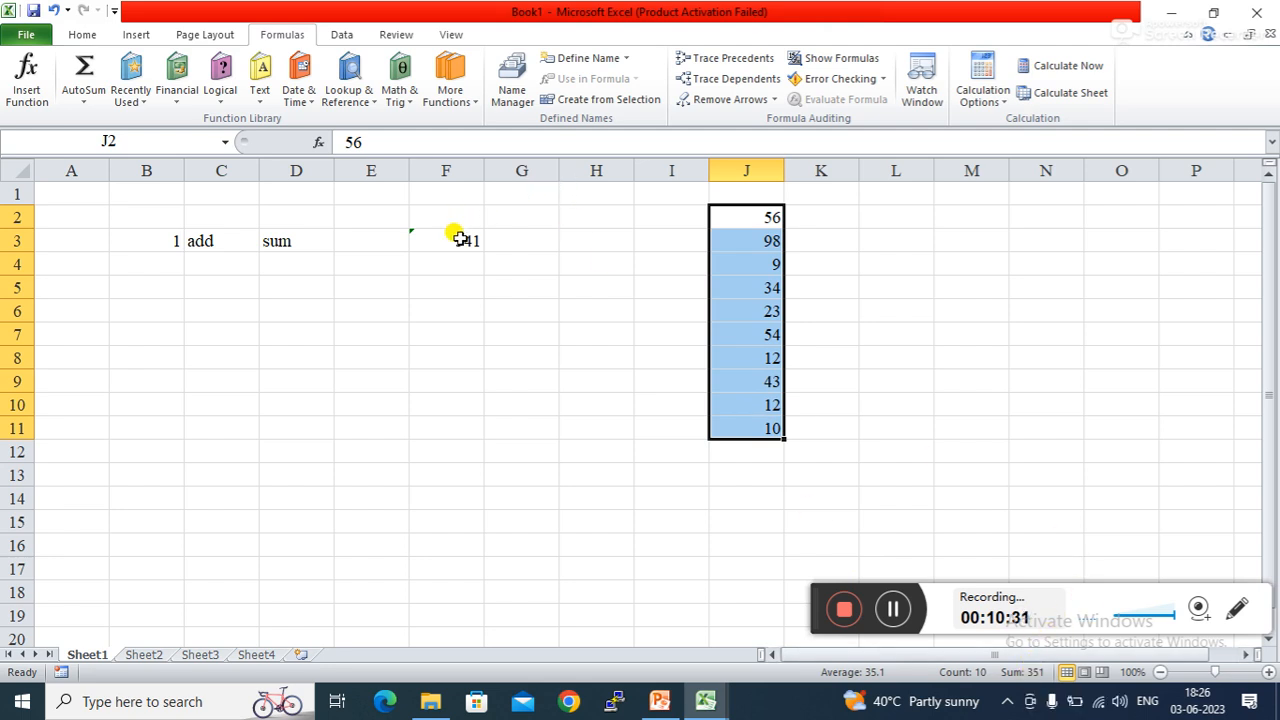
{"action": "left_click", "coordinate": [740, 432]}
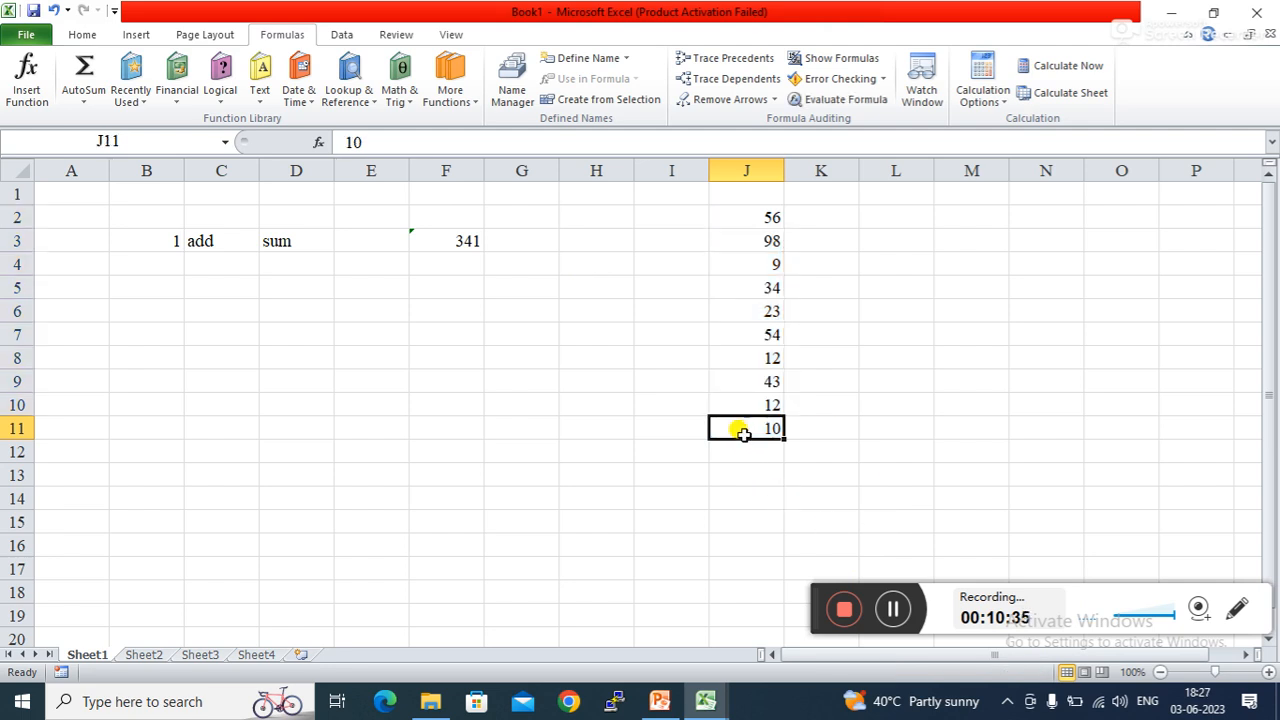
- Number the range-based SUM example in F3 as 1 in cell E3
{"action": "left_click", "coordinate": [462, 408]}
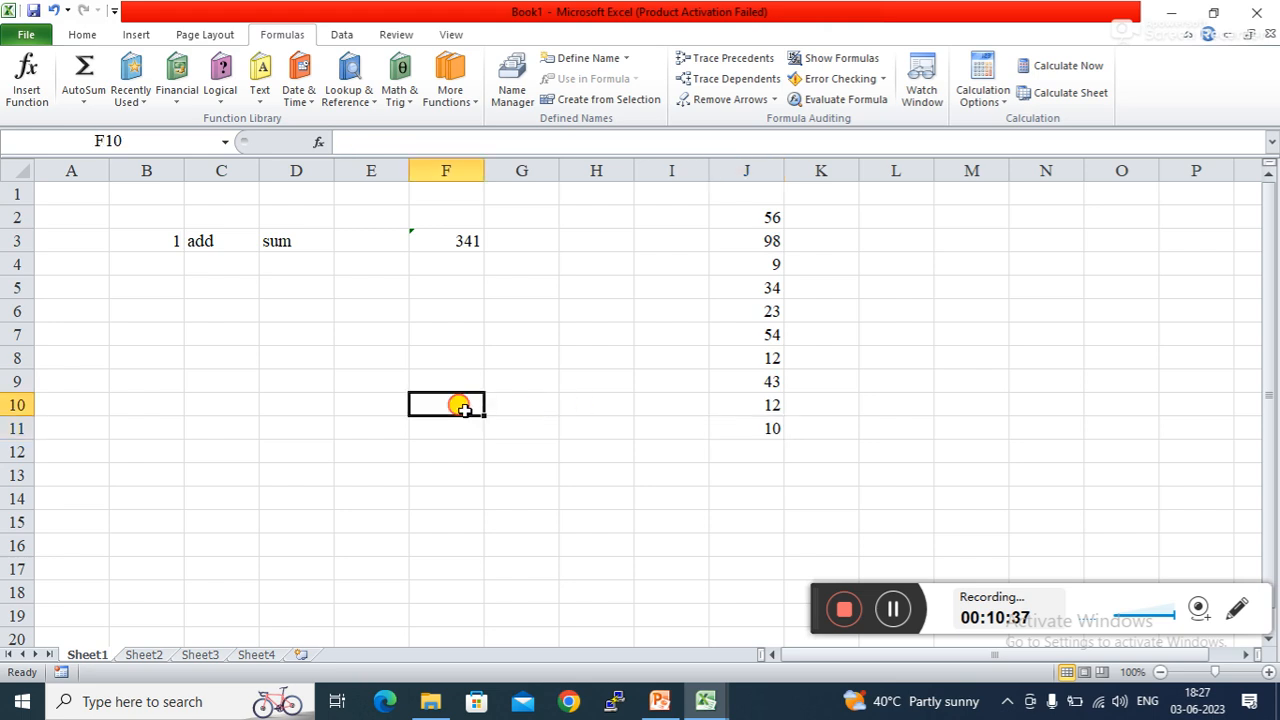
{"action": "left_click", "coordinate": [452, 245]}
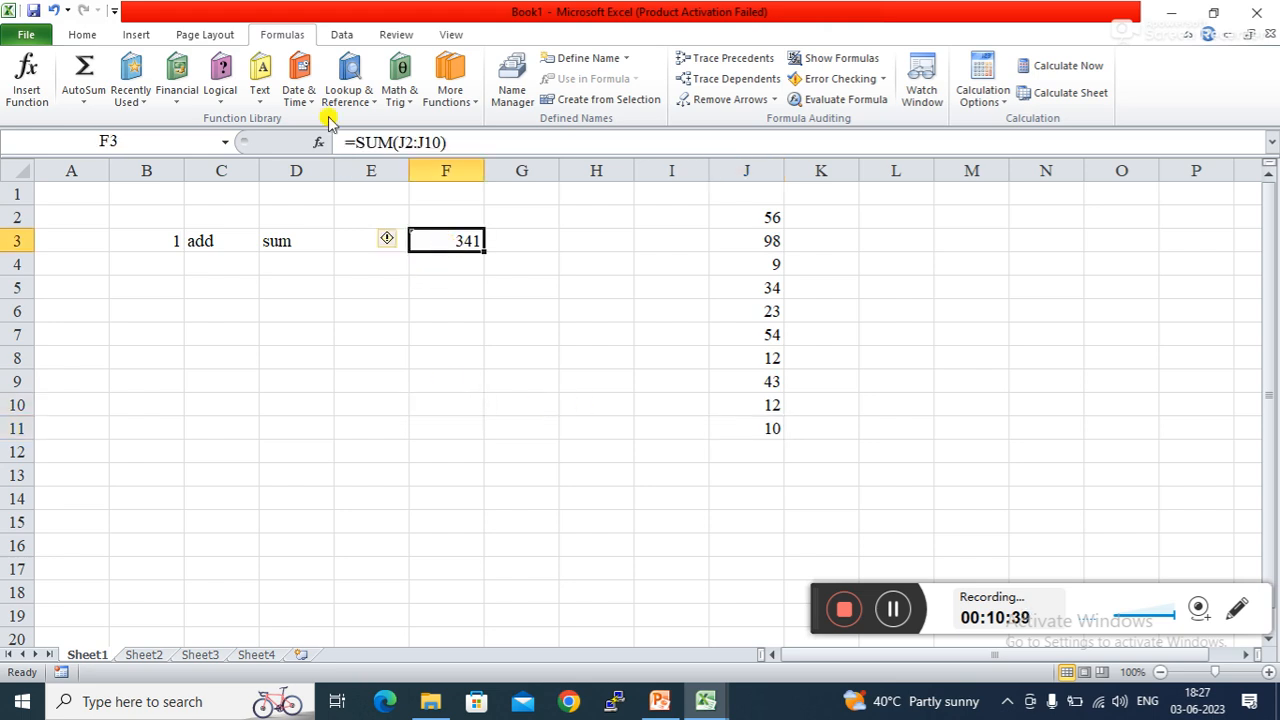
{"action": "left_click", "coordinate": [346, 236]}
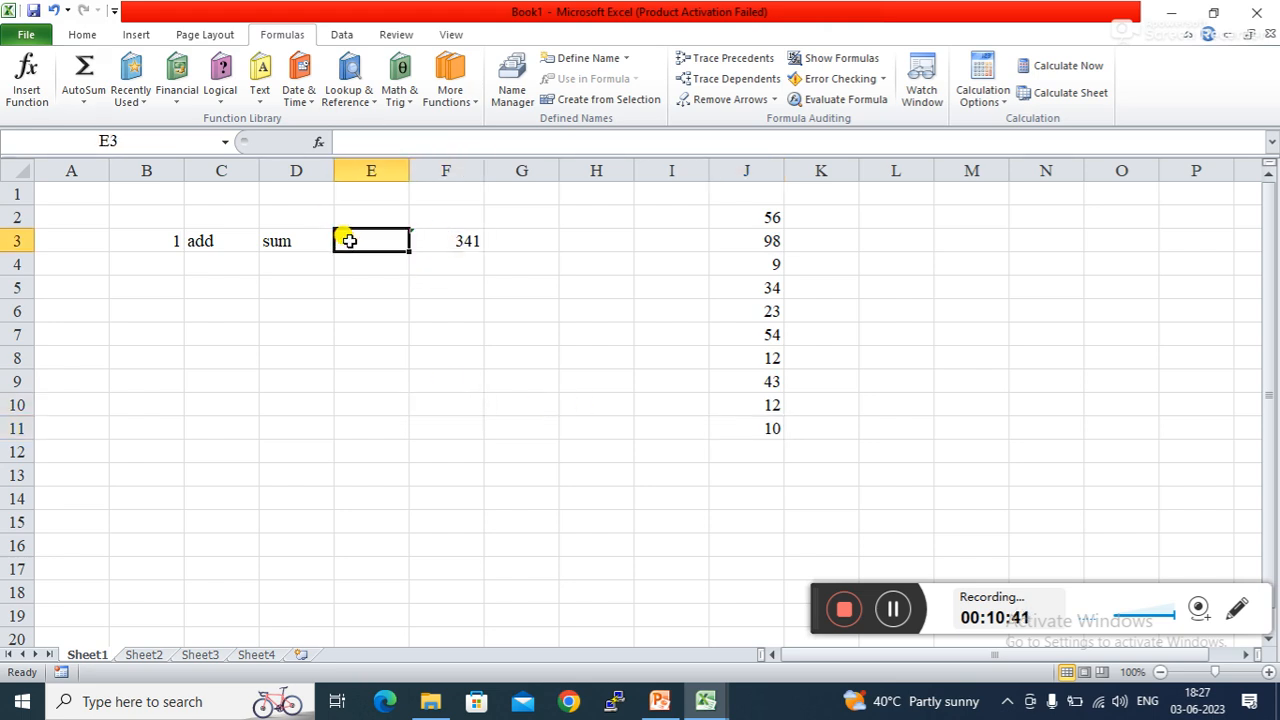
{"action": "type", "text": "1"}
{"action": "key", "text": "Return"}
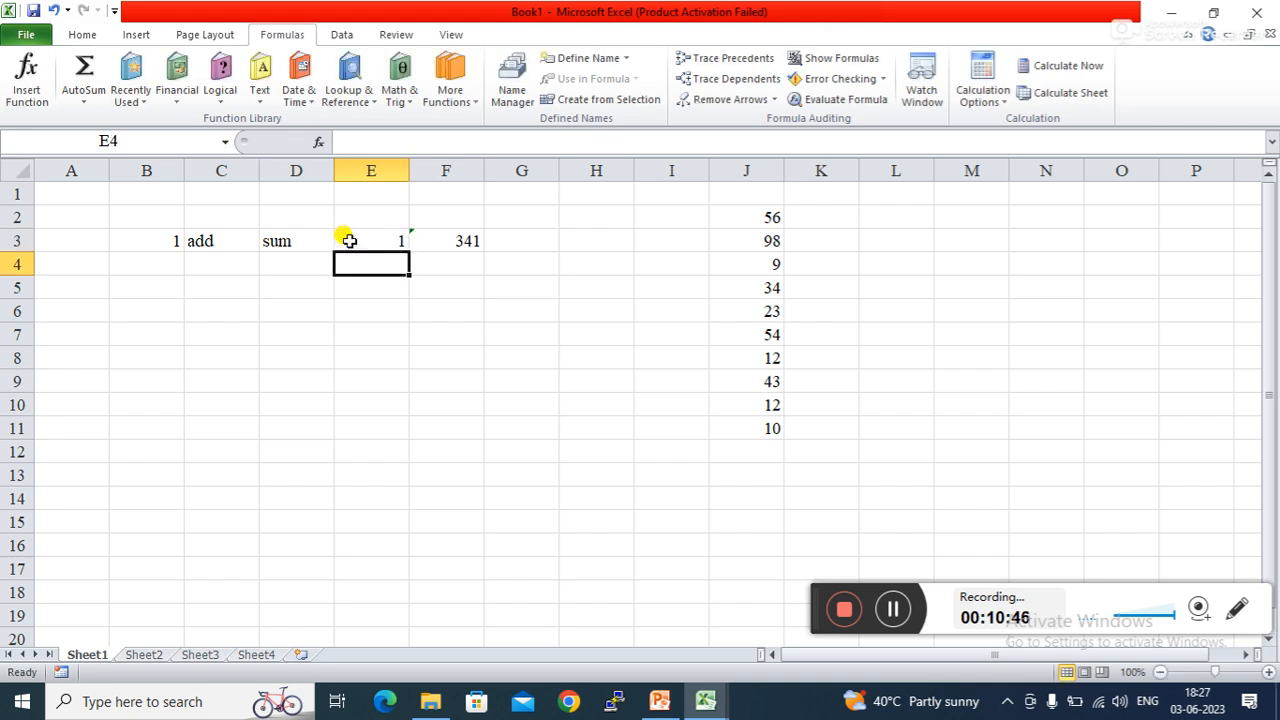
- Enter 2 in cell E4 as the second example's number and start a SUM formula beside it in F4
{"action": "type", "text": "2"}
{"action": "key", "text": "Tab"}
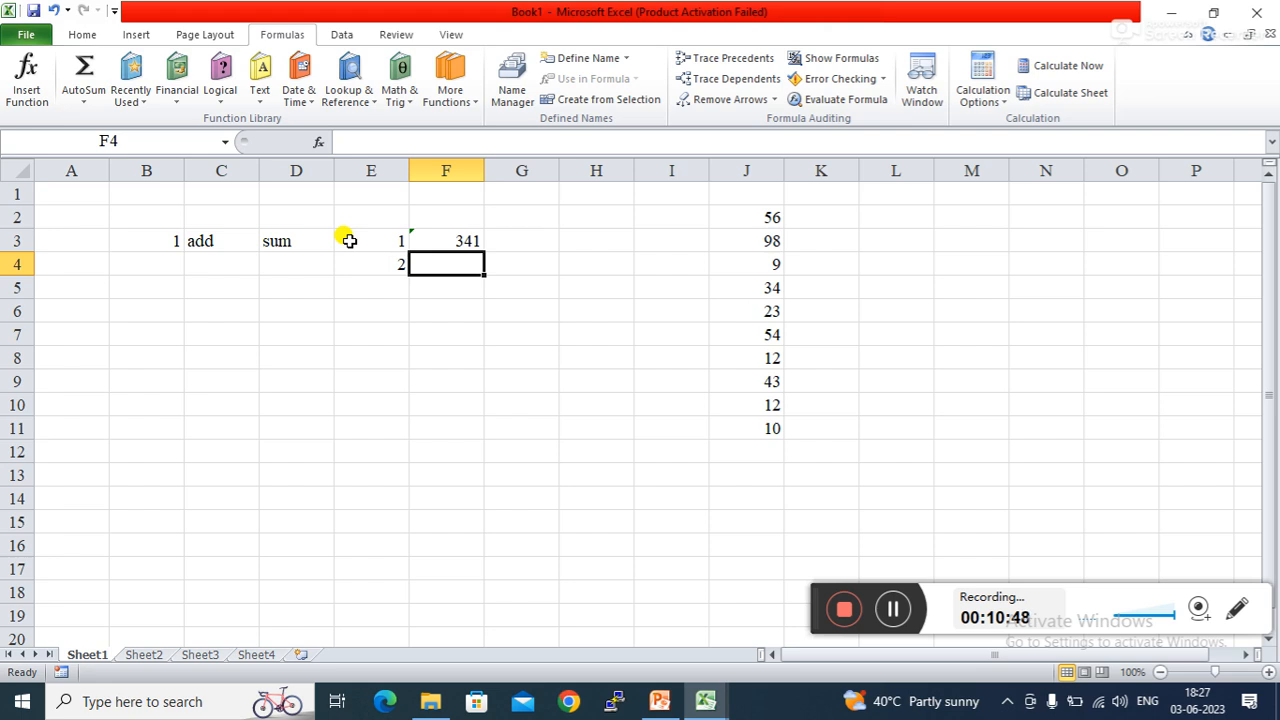
{"action": "type", "text": "=sum"}
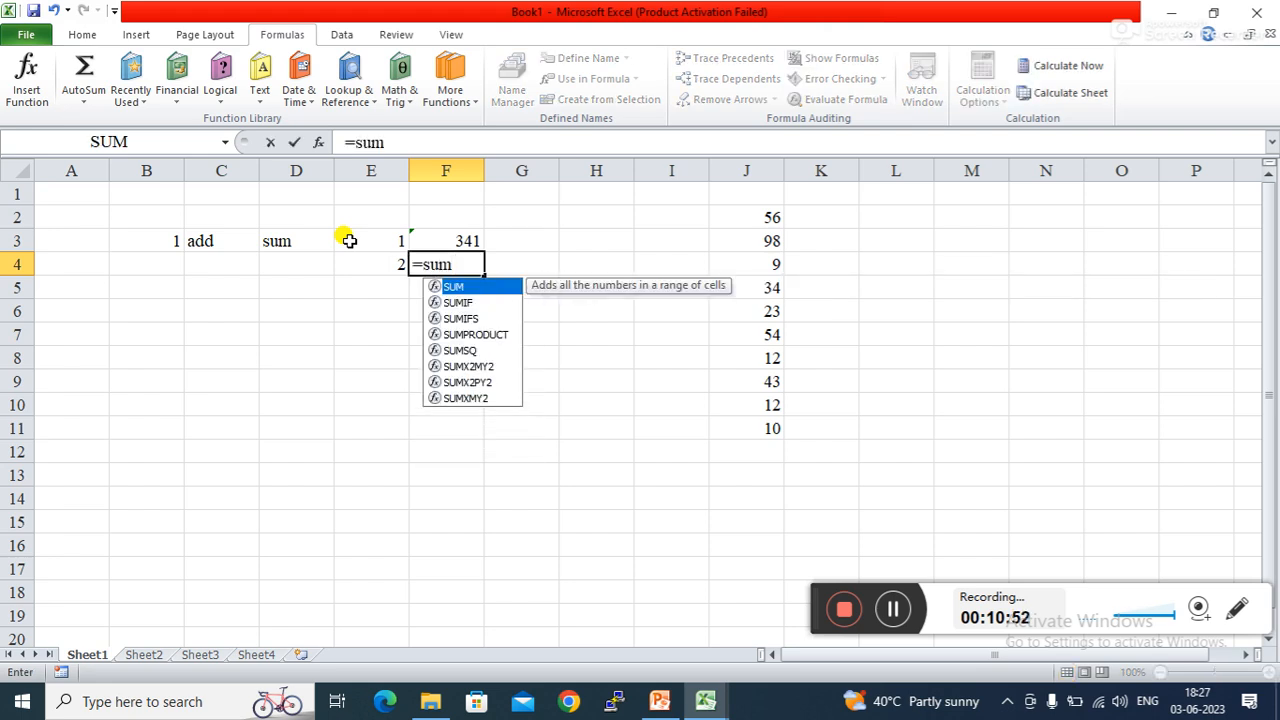
{"action": "key", "text": "Tab"}
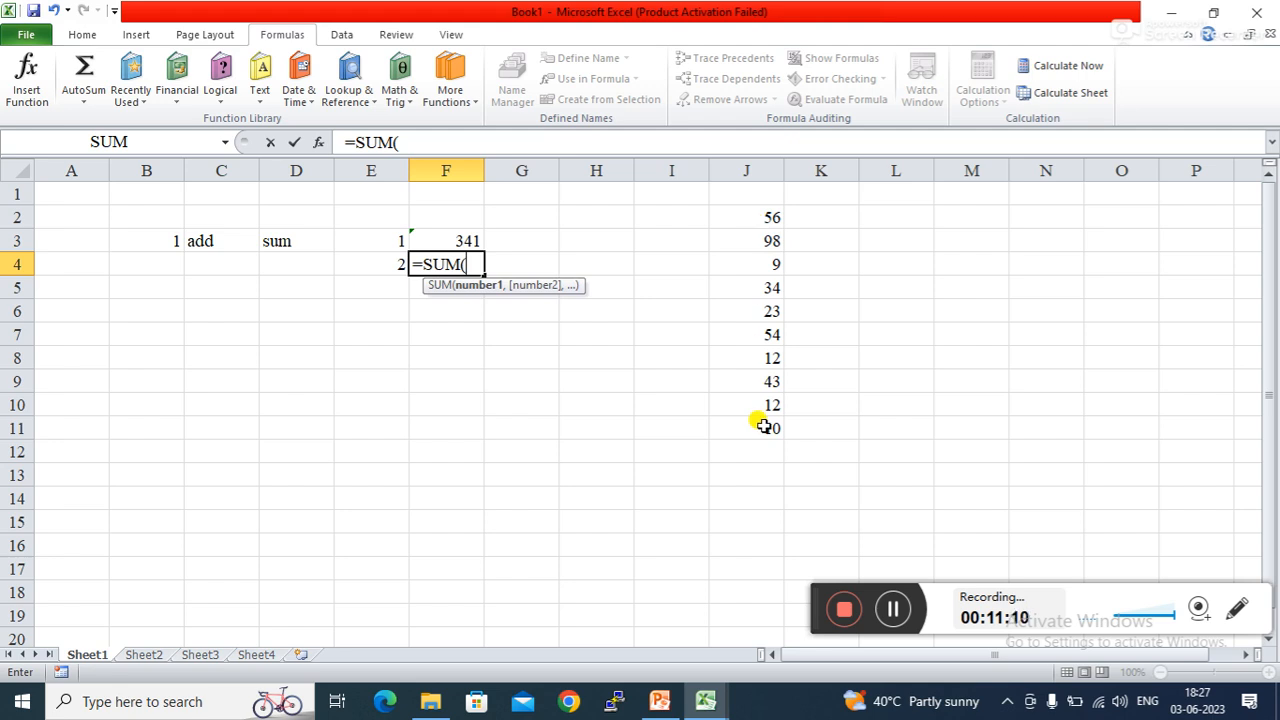
{"action": "left_click", "coordinate": [746, 212]}
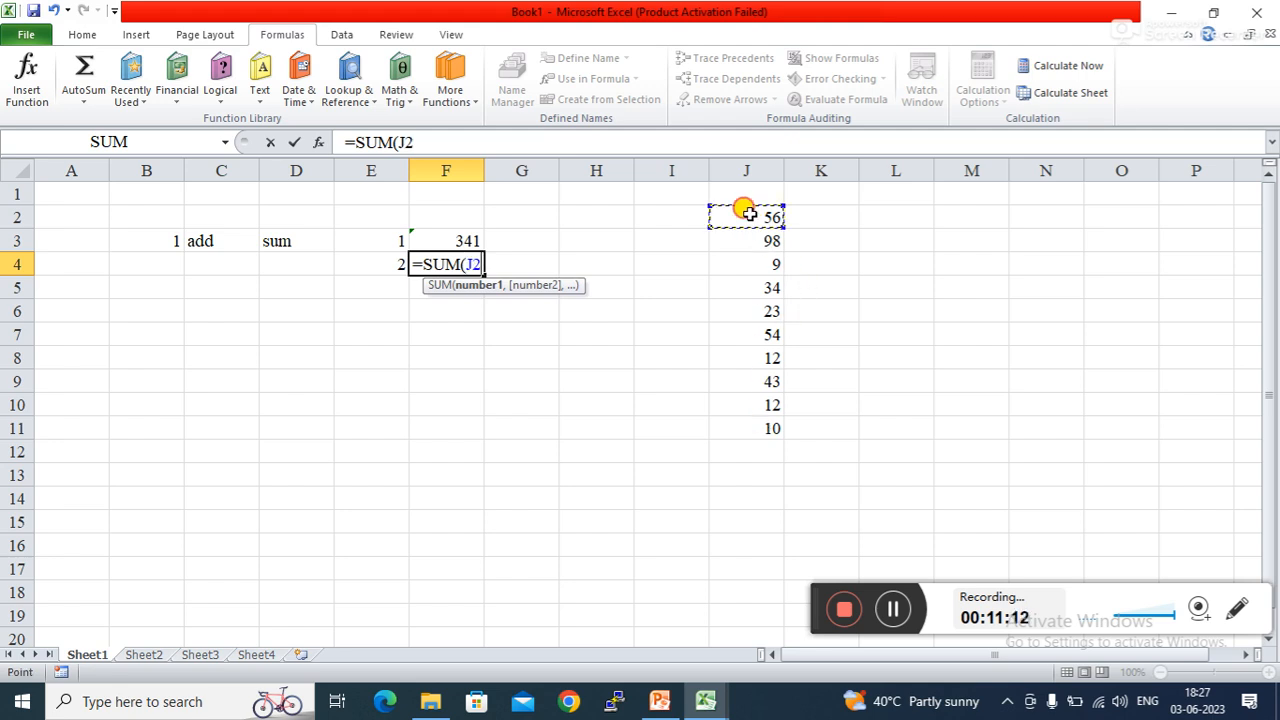
{"action": "left_click", "coordinate": [737, 287]}
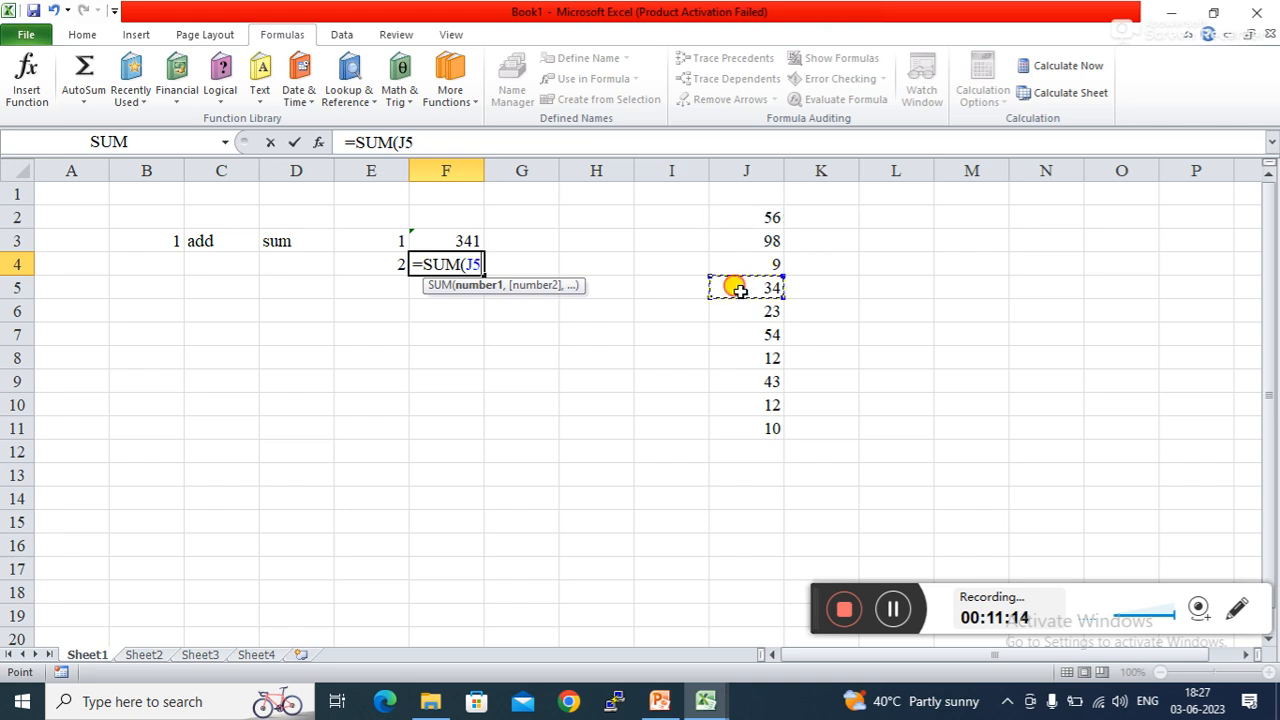
{"action": "left_click", "coordinate": [757, 358]}
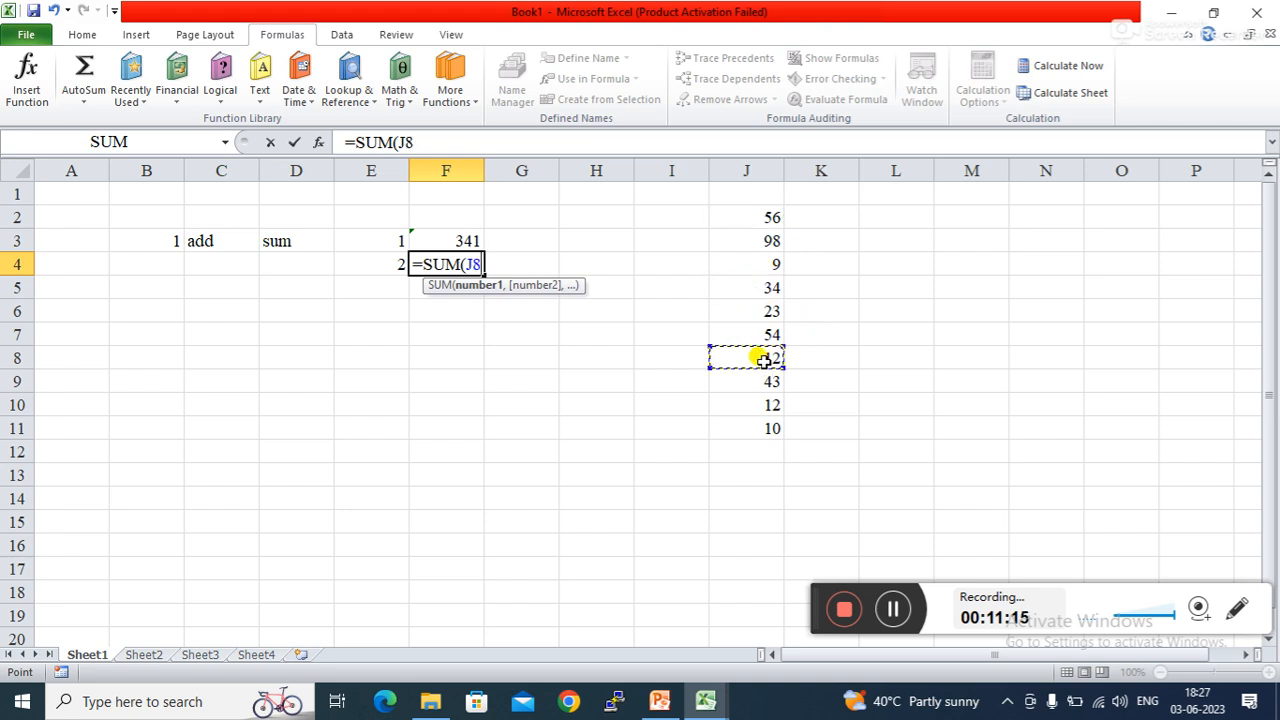
{"action": "left_click", "coordinate": [766, 426]}
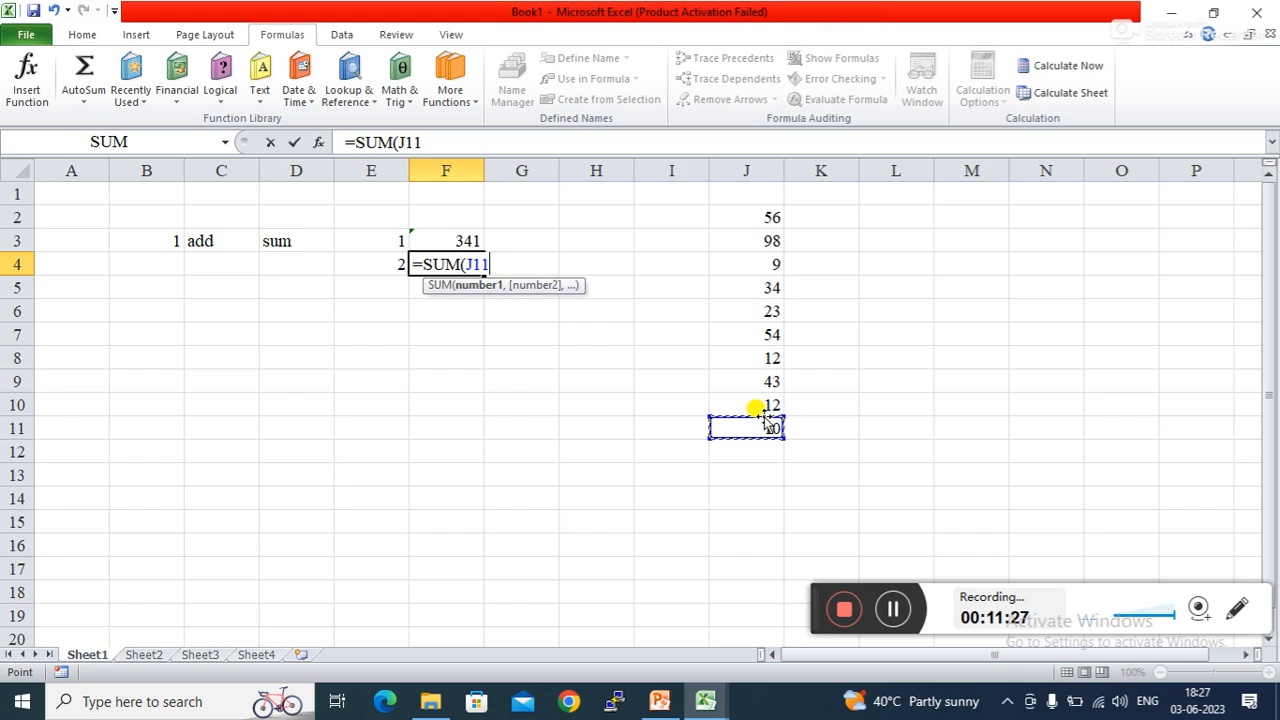
- Complete the SUM formula in F4 with the separate cells J2, J4, J8 and J11 as comma-separated arguments
{"action": "left_click", "coordinate": [771, 219]}
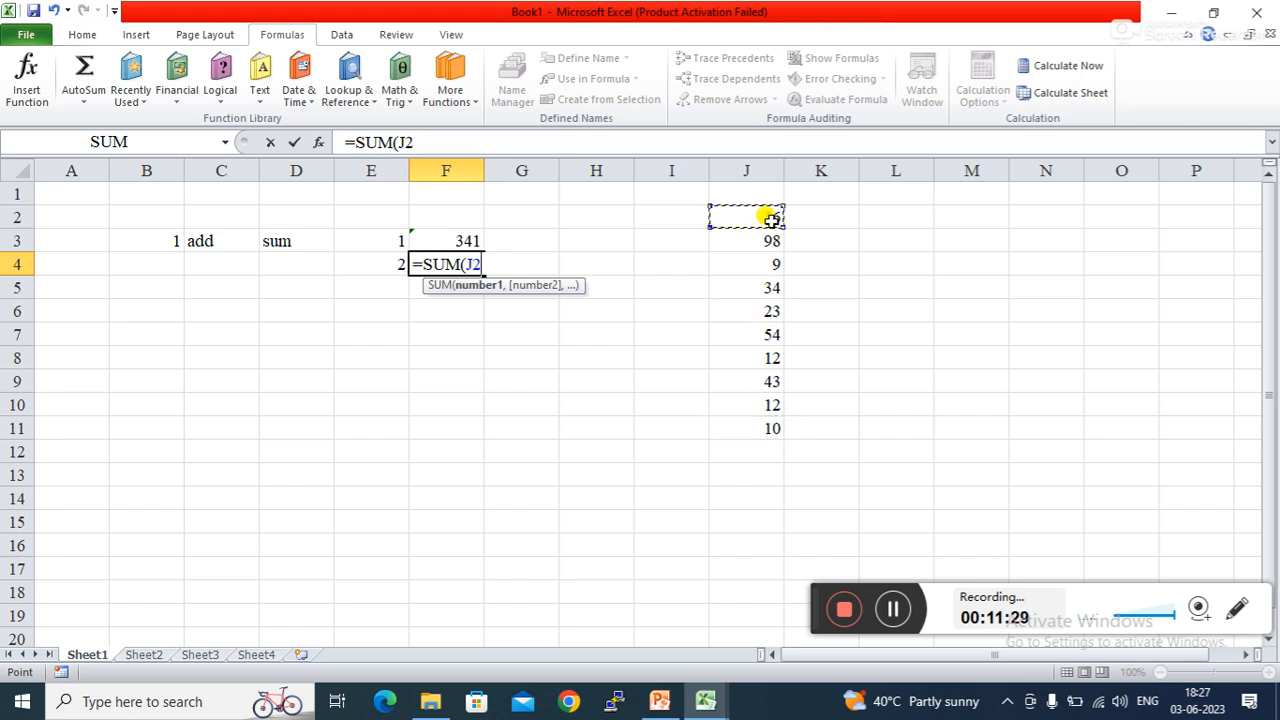
{"action": "type", "text": ","}
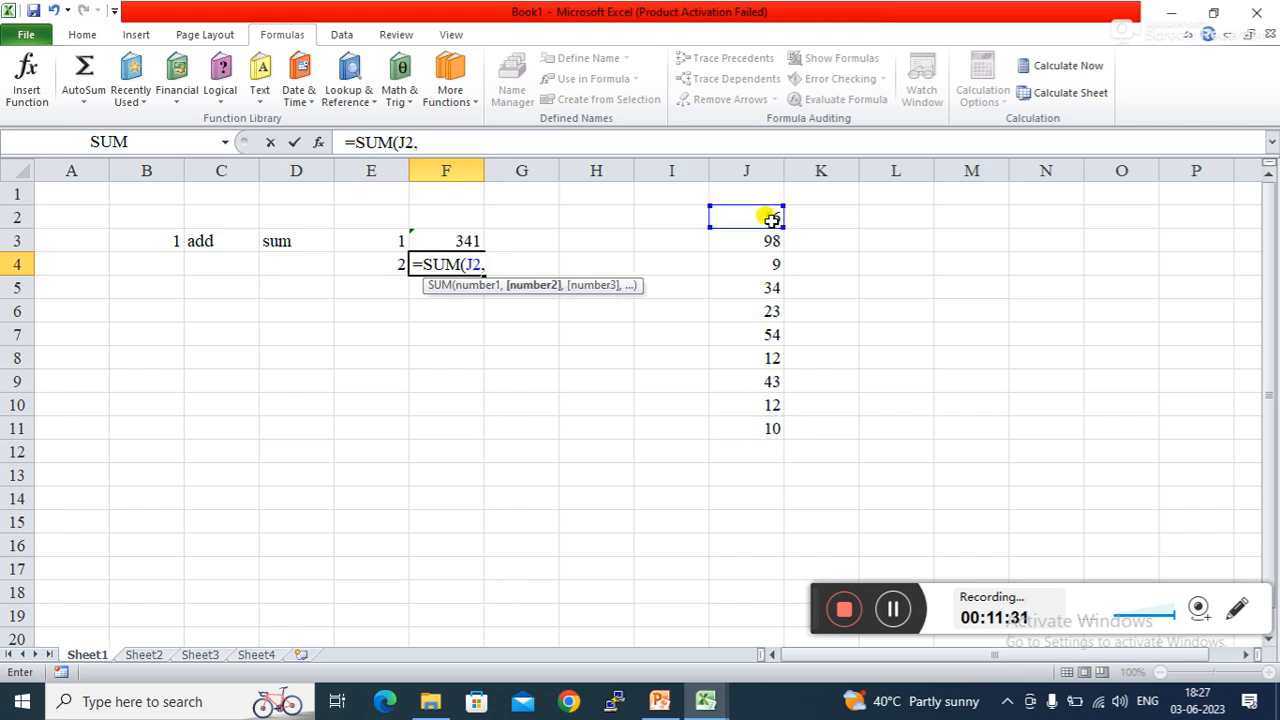
{"action": "left_click", "coordinate": [771, 265]}
{"action": "type", "text": ","}
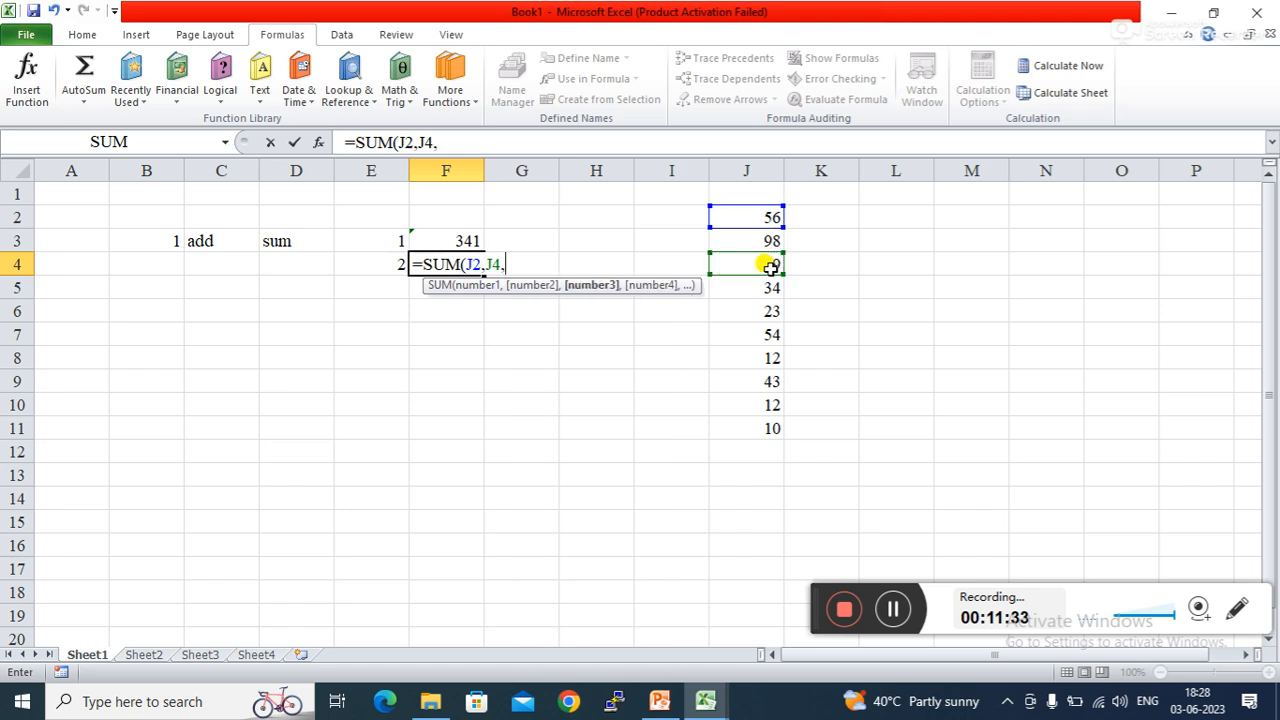
{"action": "left_click", "coordinate": [770, 358]}
{"action": "type", "text": ","}
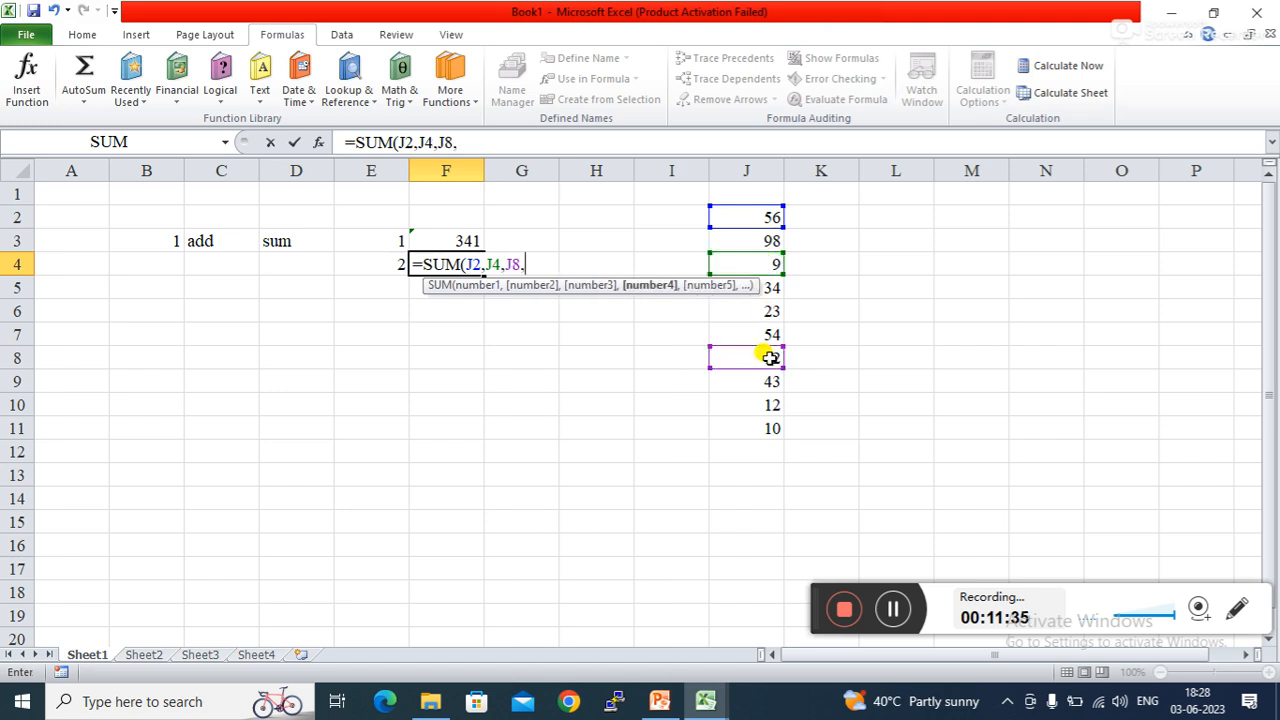
{"action": "left_click", "coordinate": [771, 428]}
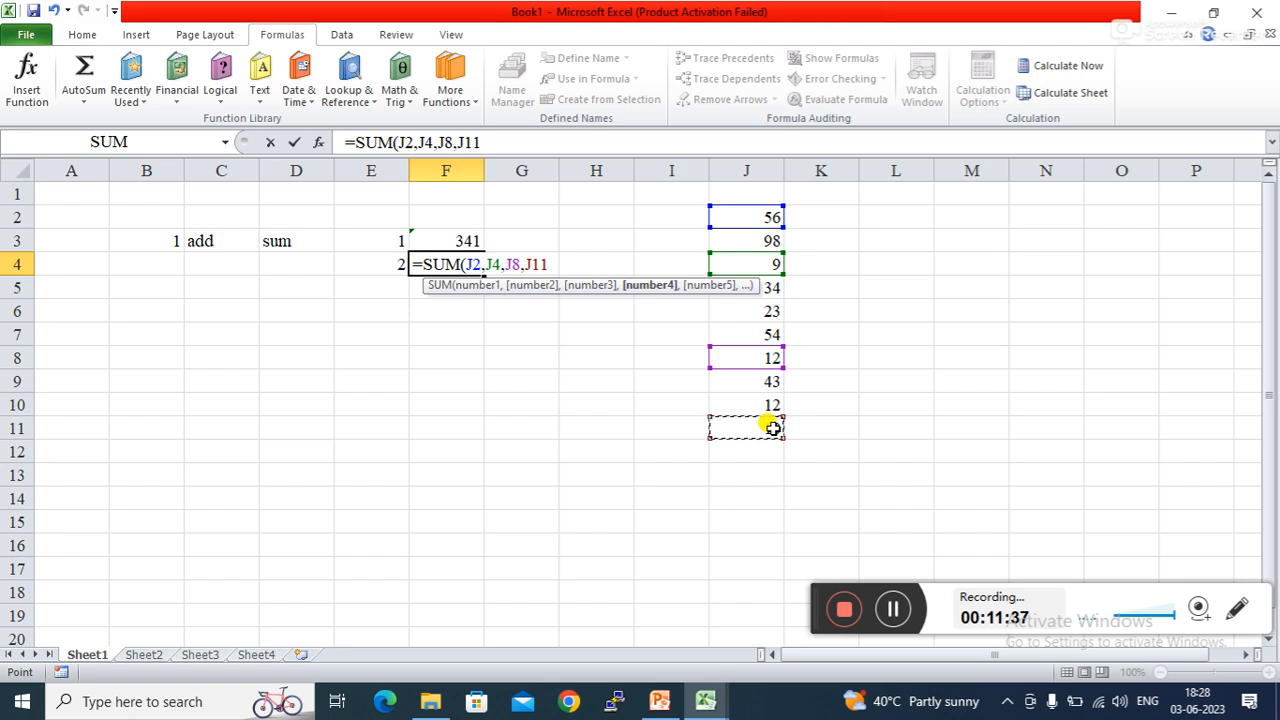
{"action": "key", "text": "Return"}
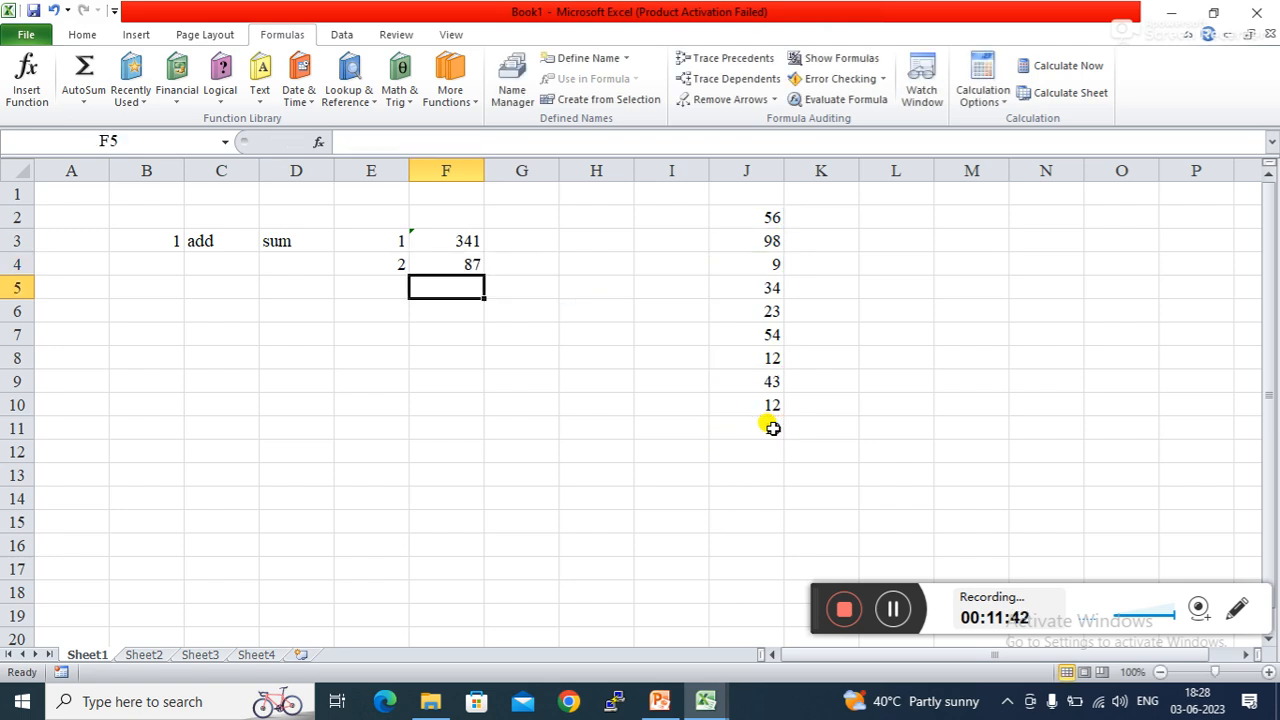
- Review the SUM formula in F4 and number the third example 3 in cell E5
{"action": "left_click", "coordinate": [442, 264]}
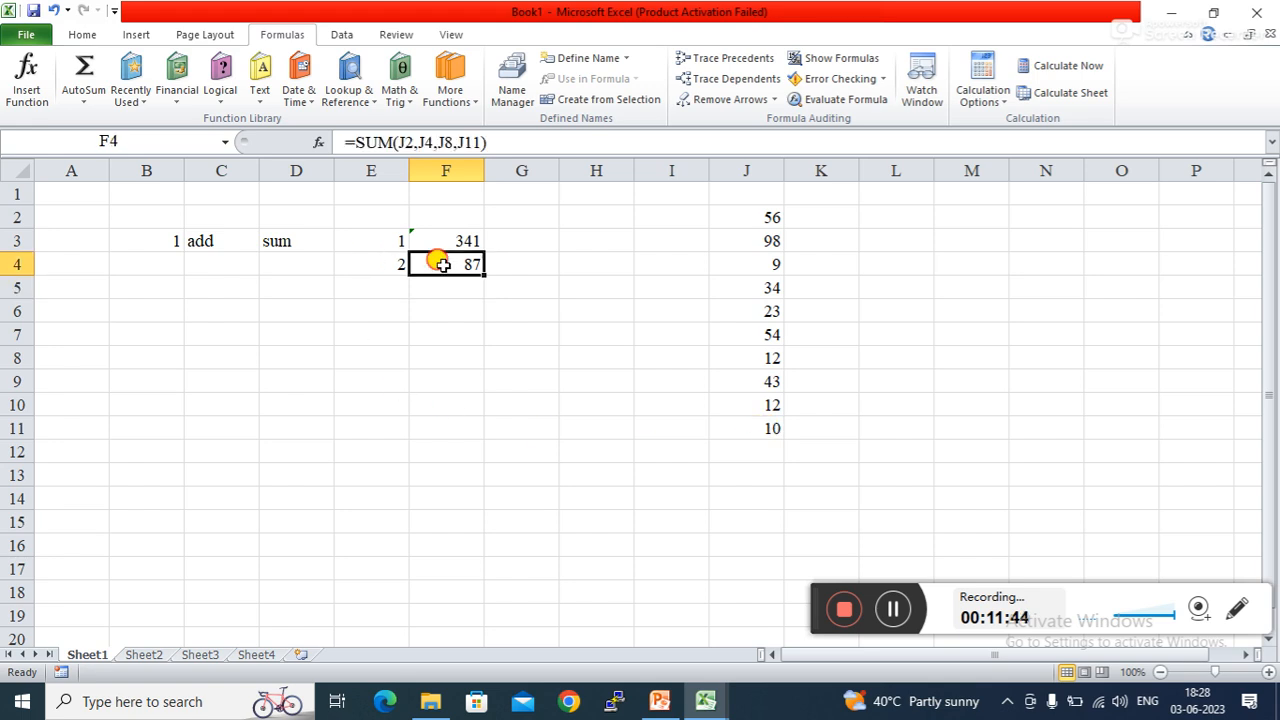
{"action": "left_click", "coordinate": [435, 284]}
{"action": "left_click", "coordinate": [383, 284]}
{"action": "type", "text": "3"}
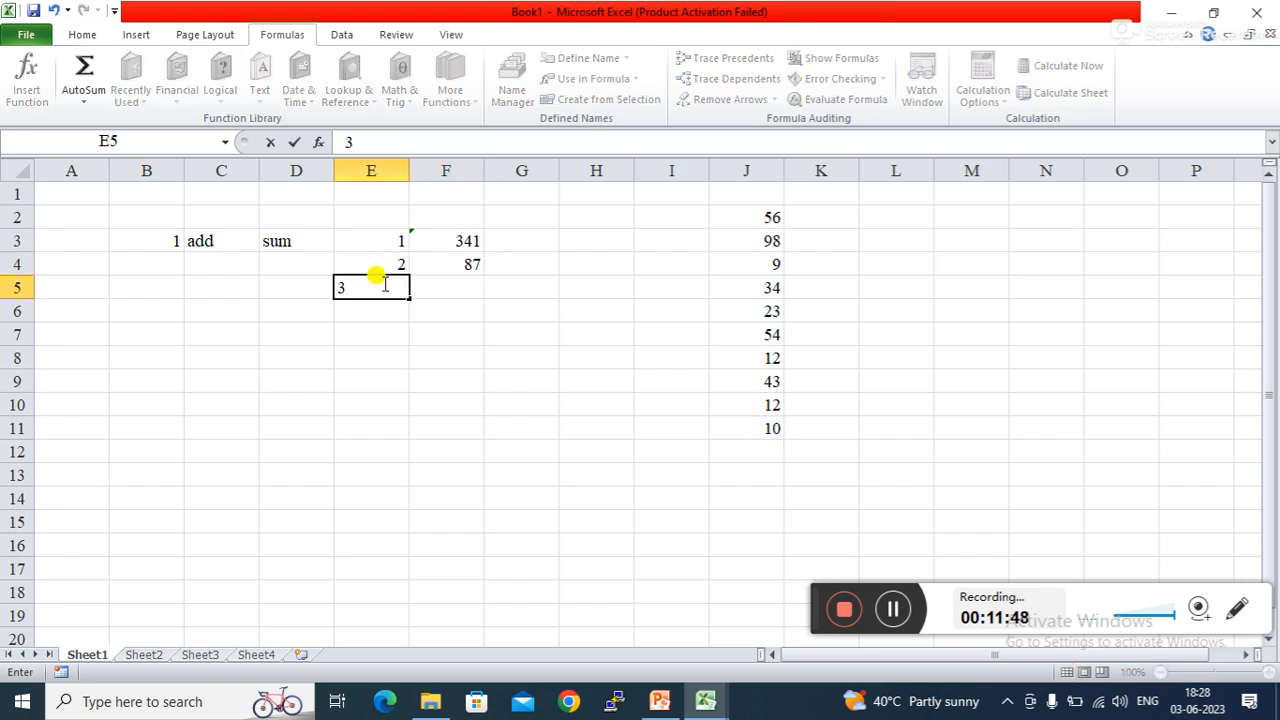
{"action": "key", "text": "Tab"}
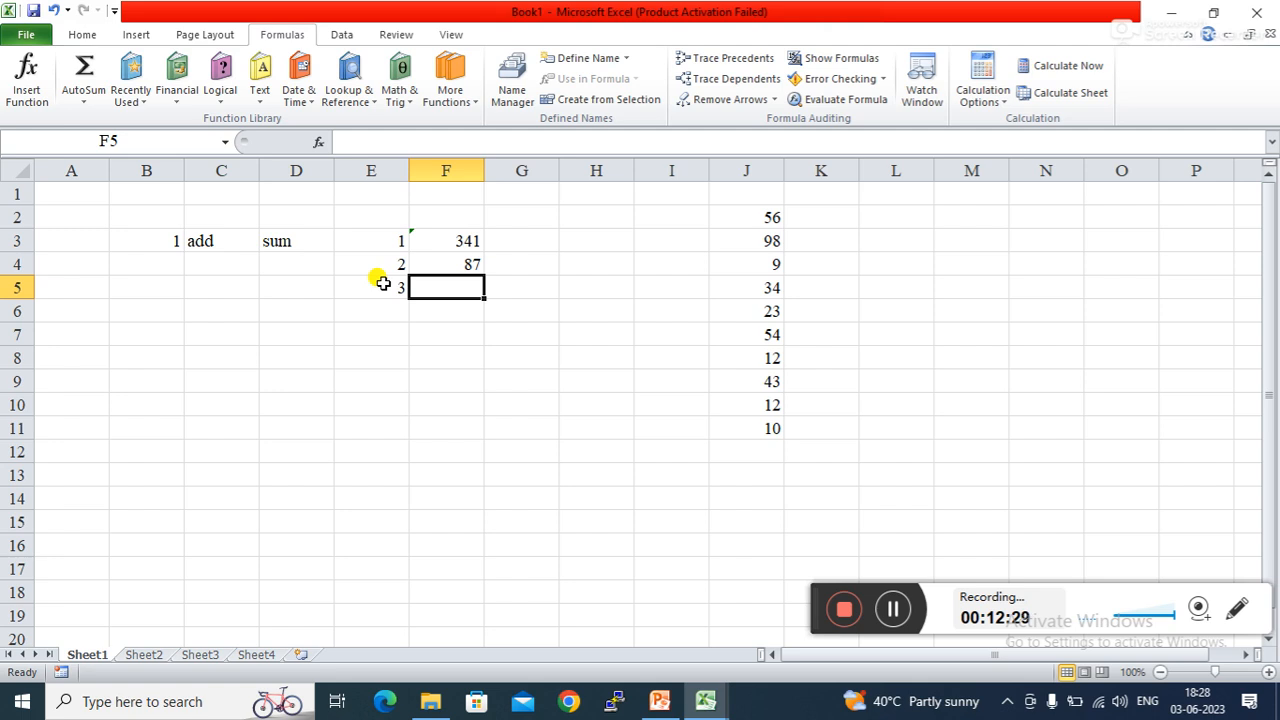
- Enter a formula in F5 that begins with a plus sign and lists J2, J6 and J10 separated by commas
{"action": "type", "text": "+"}
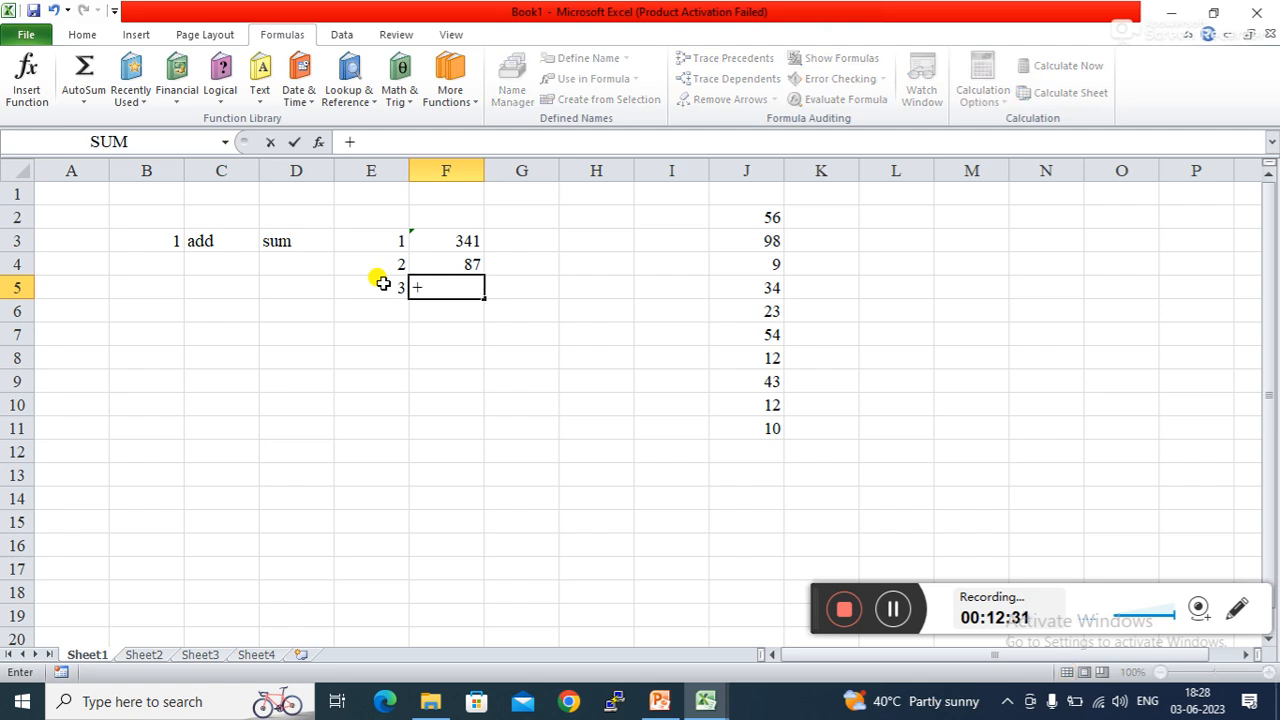
{"action": "left_click", "coordinate": [766, 220]}
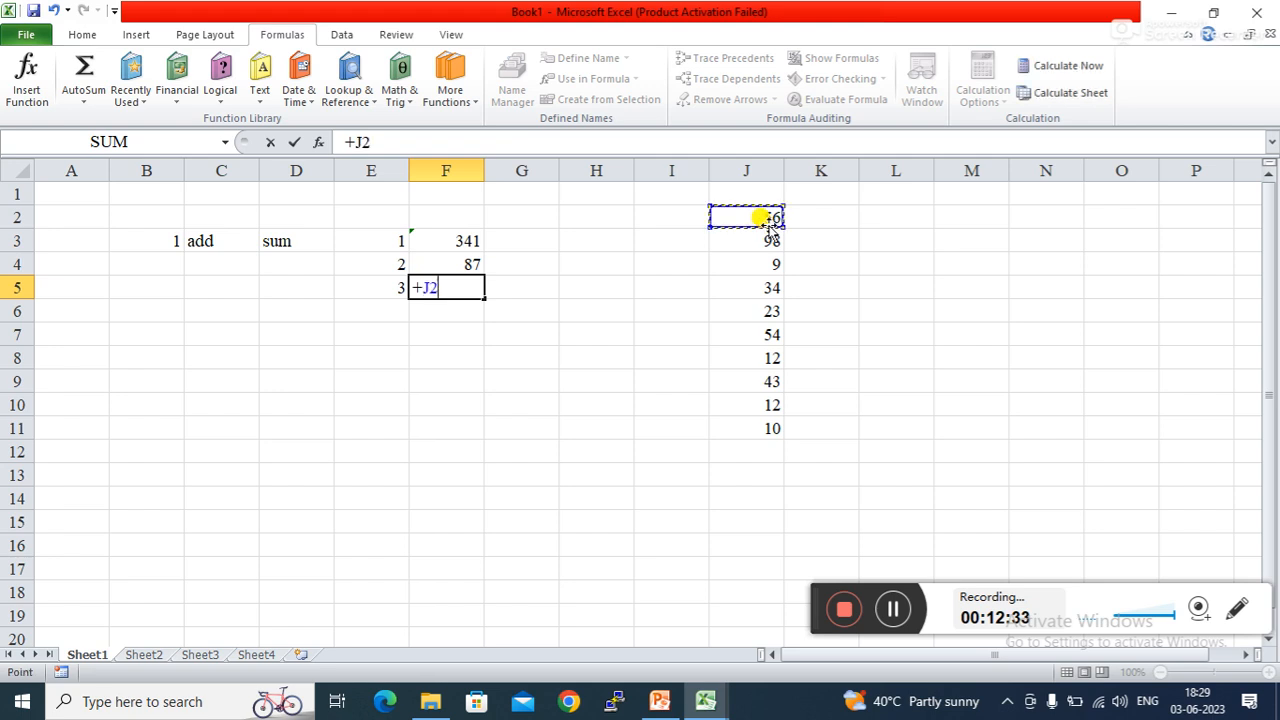
{"action": "type", "text": ","}
{"action": "left_click", "coordinate": [766, 314]}
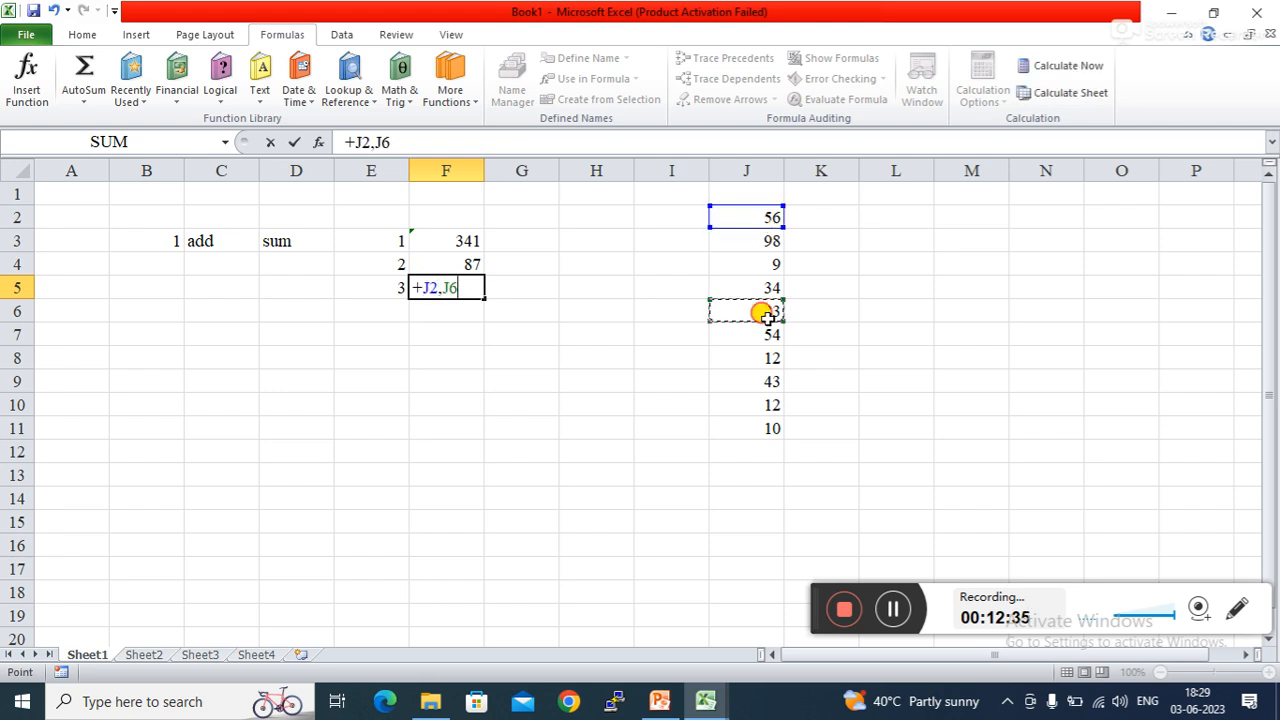
{"action": "type", "text": ","}
{"action": "left_click", "coordinate": [766, 403]}
{"action": "key", "text": "Return"}
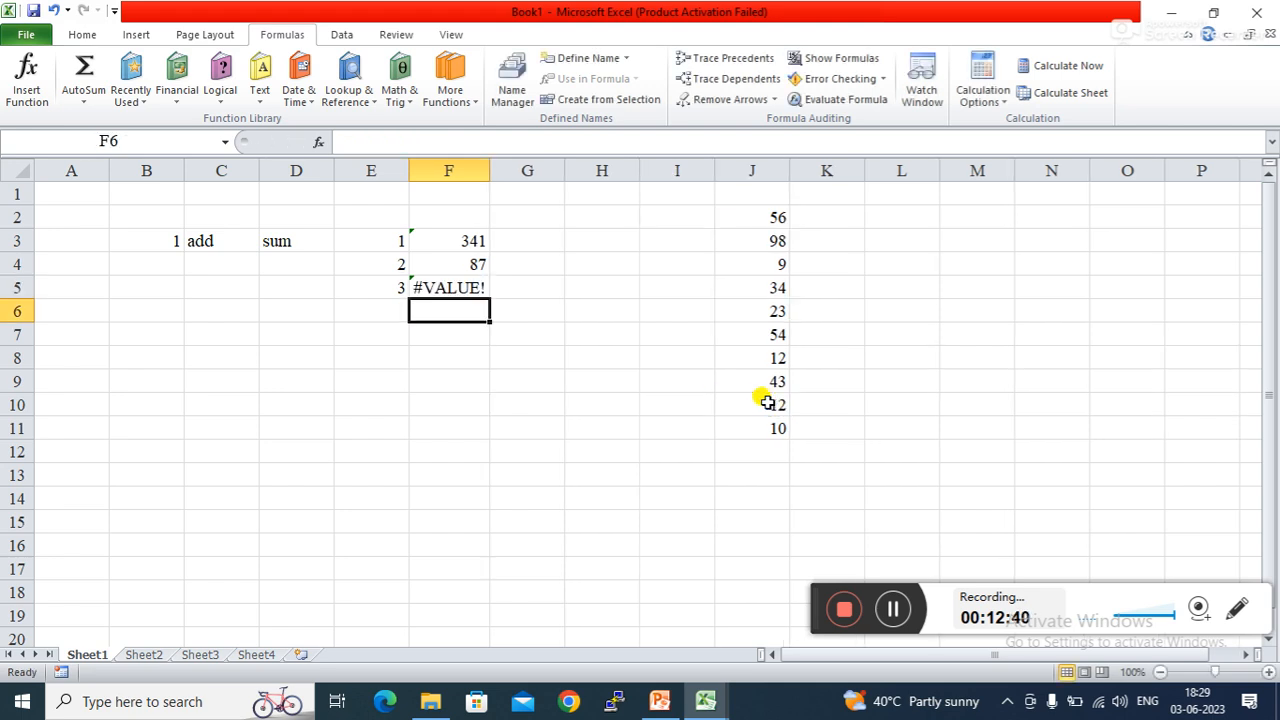
- Replace the commas in F5's formula with plus signs so that it reads =+J2+J6+J10
{"action": "left_click", "coordinate": [458, 288]}
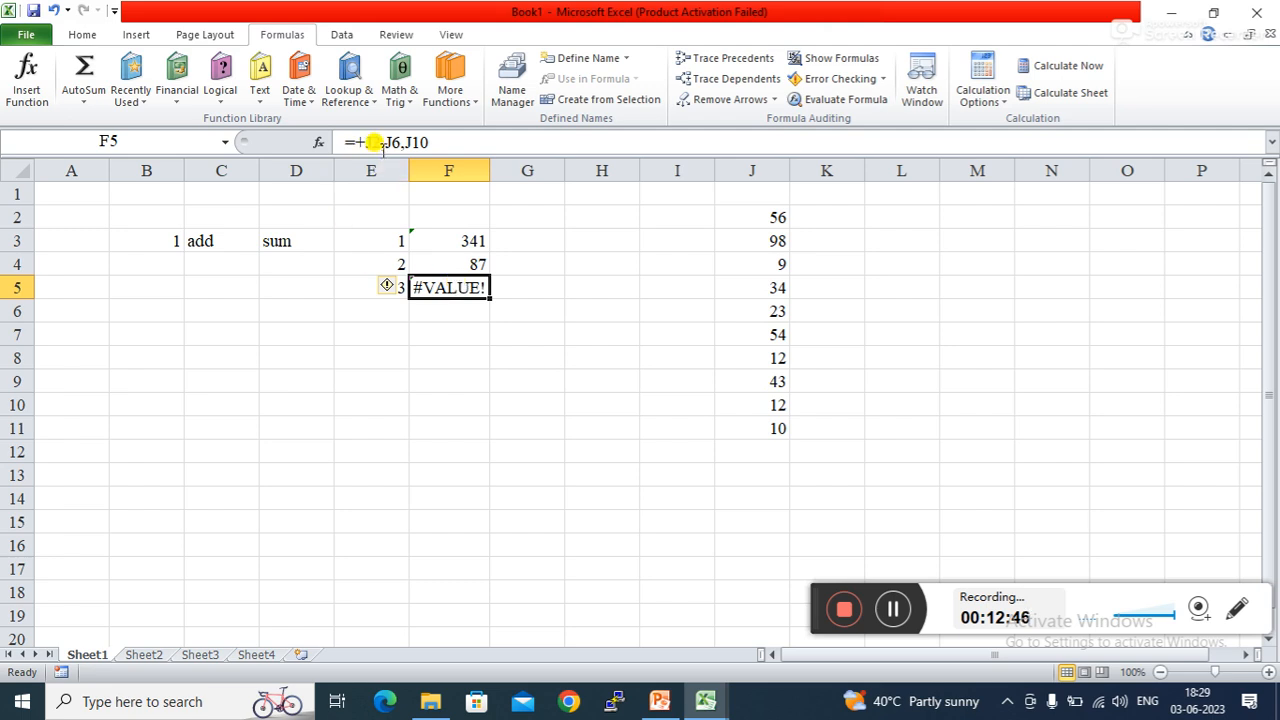
{"action": "left_click", "coordinate": [386, 143]}
{"action": "key", "text": "BackSpace"}
{"action": "type", "text": "+"}
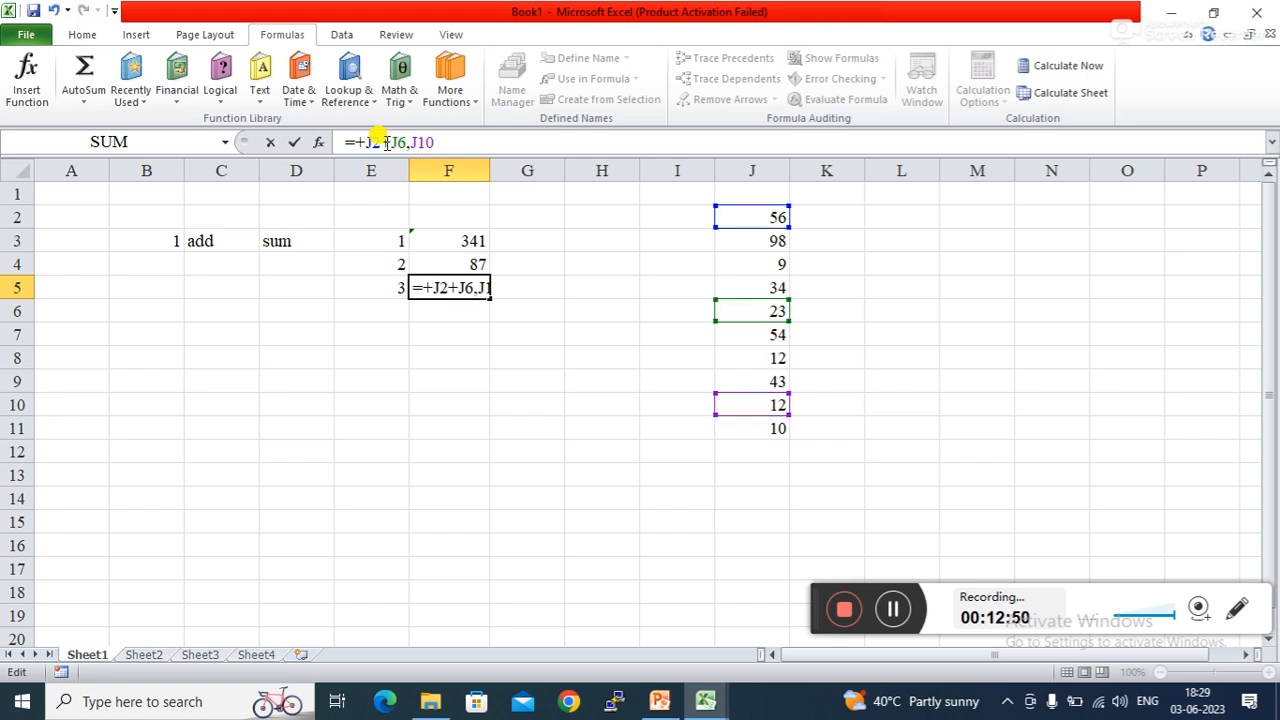
{"action": "key", "text": "BackSpace"}
{"action": "type", "text": "+"}
{"action": "key", "text": "Return"}
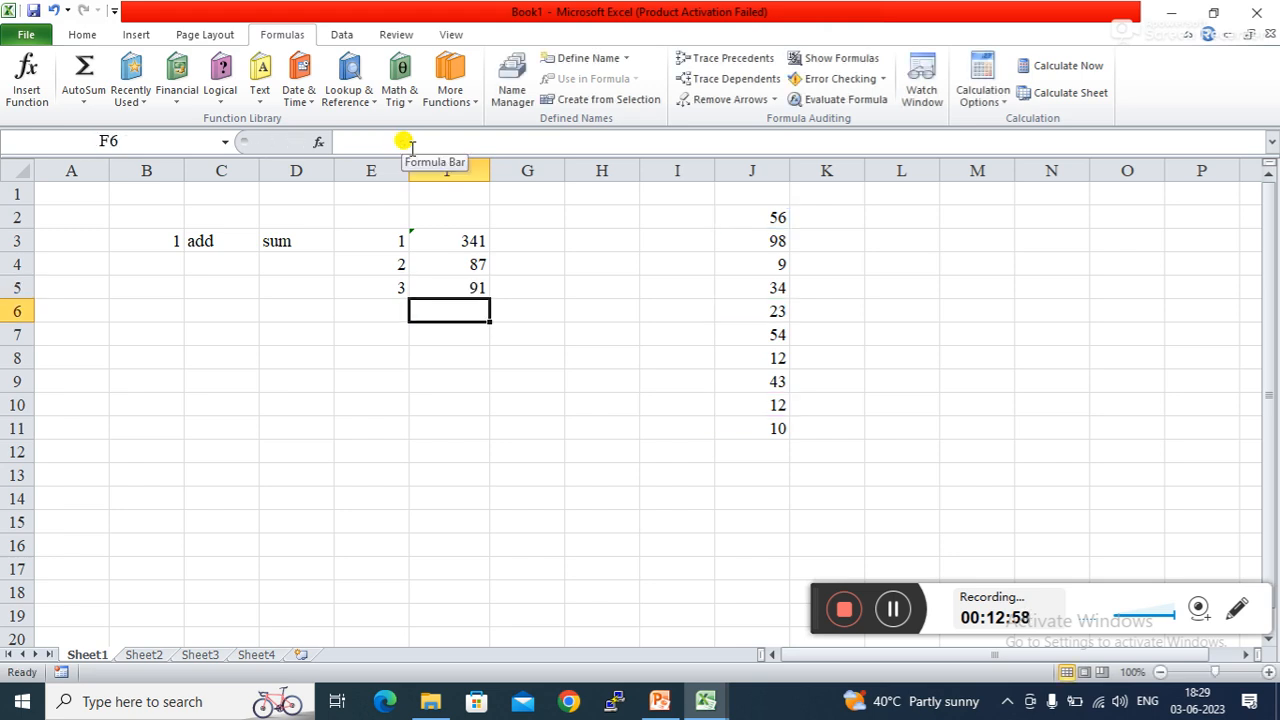
- Review the three addition formulas in cells F5, F4 and F3
{"action": "left_click", "coordinate": [448, 283]}
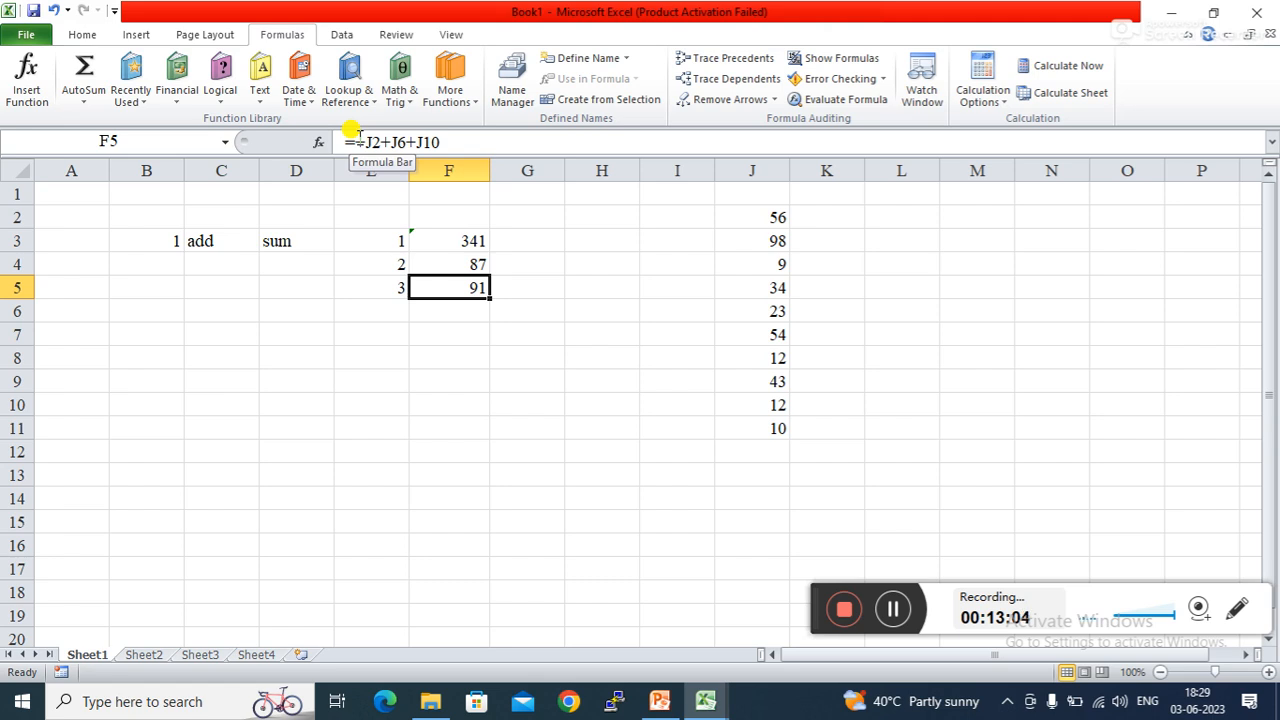
{"action": "left_click", "coordinate": [503, 350]}
{"action": "left_click", "coordinate": [451, 314]}
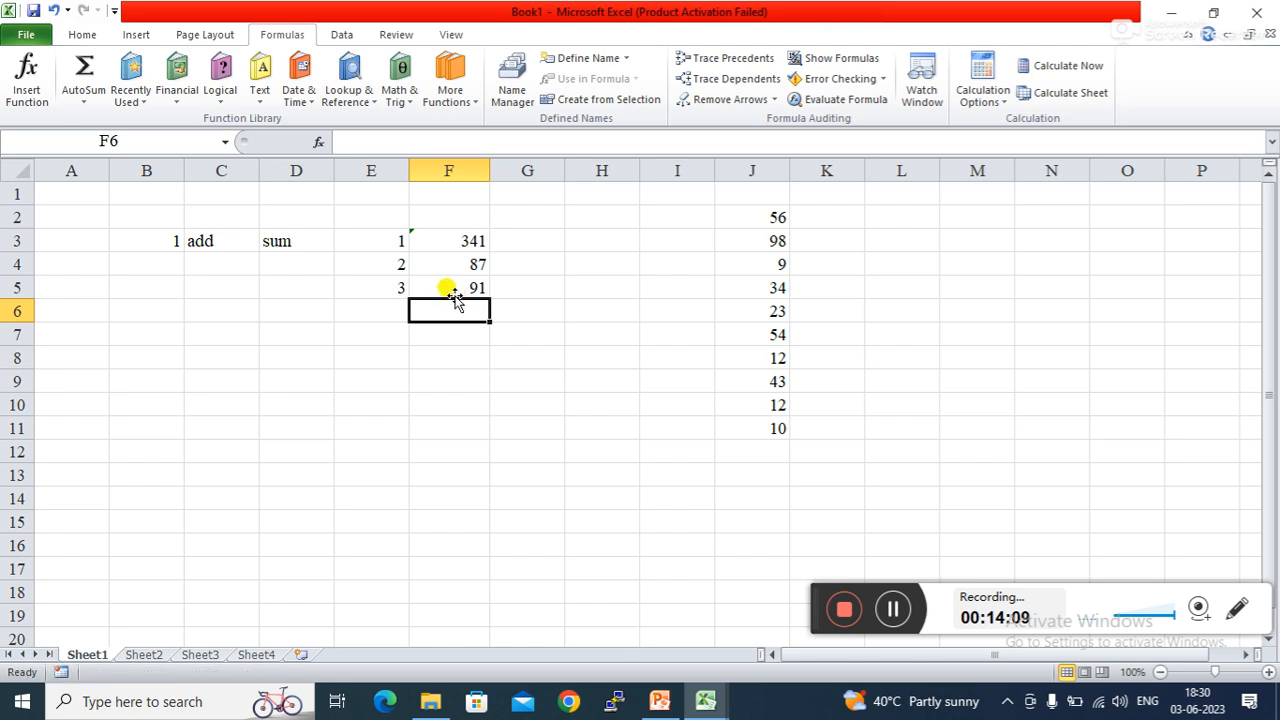
{"action": "left_click", "coordinate": [453, 287]}
{"action": "left_click", "coordinate": [458, 264]}
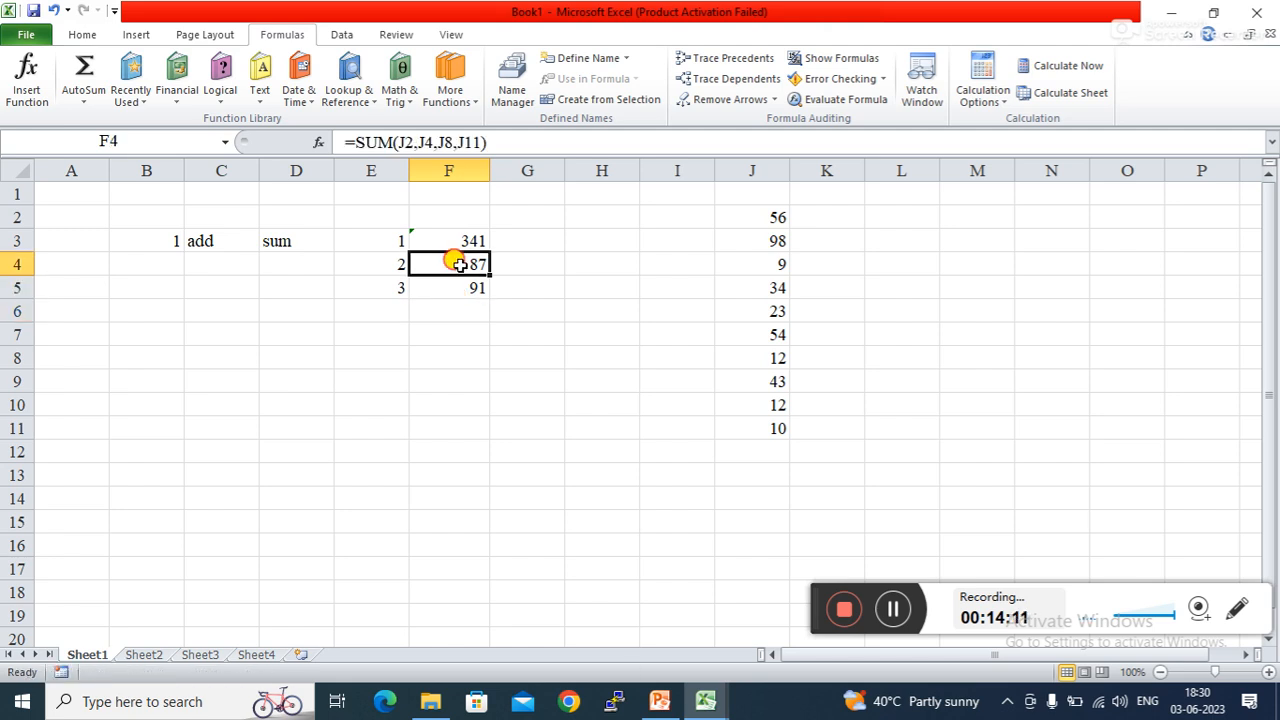
{"action": "left_click", "coordinate": [462, 241]}
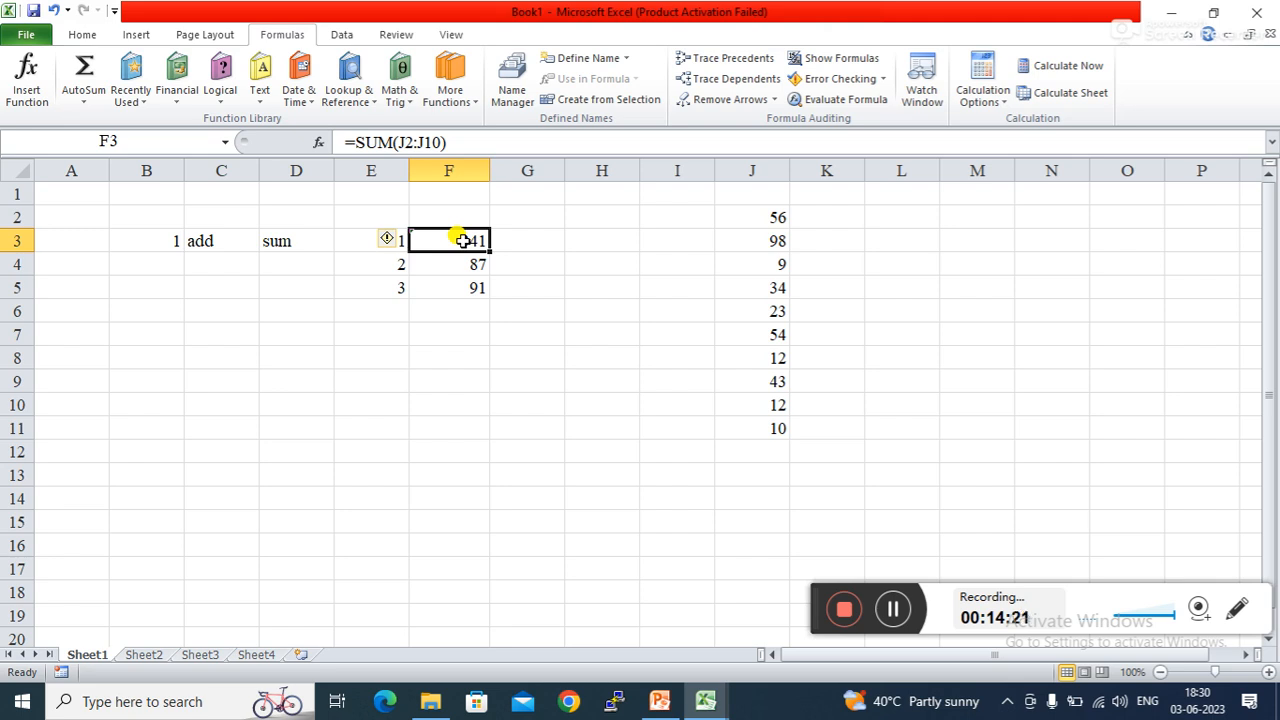
{"action": "left_click", "coordinate": [386, 318]}
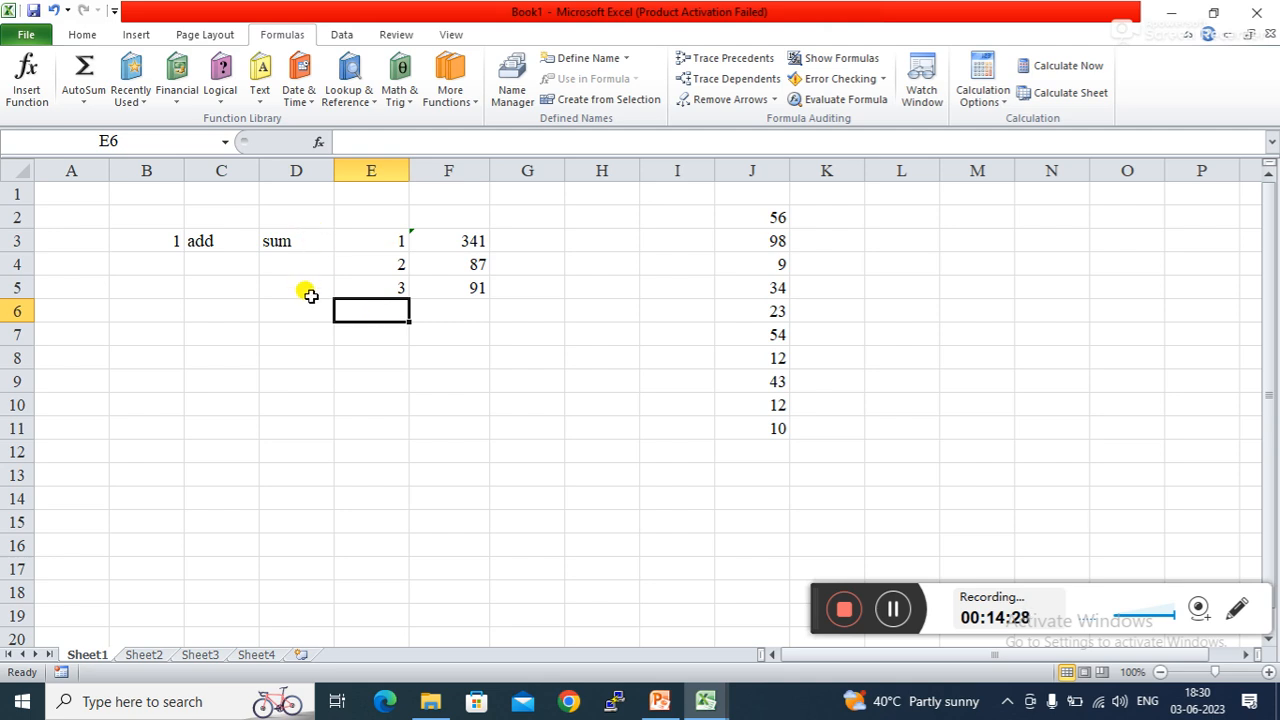
{"action": "left_click", "coordinate": [284, 330]}
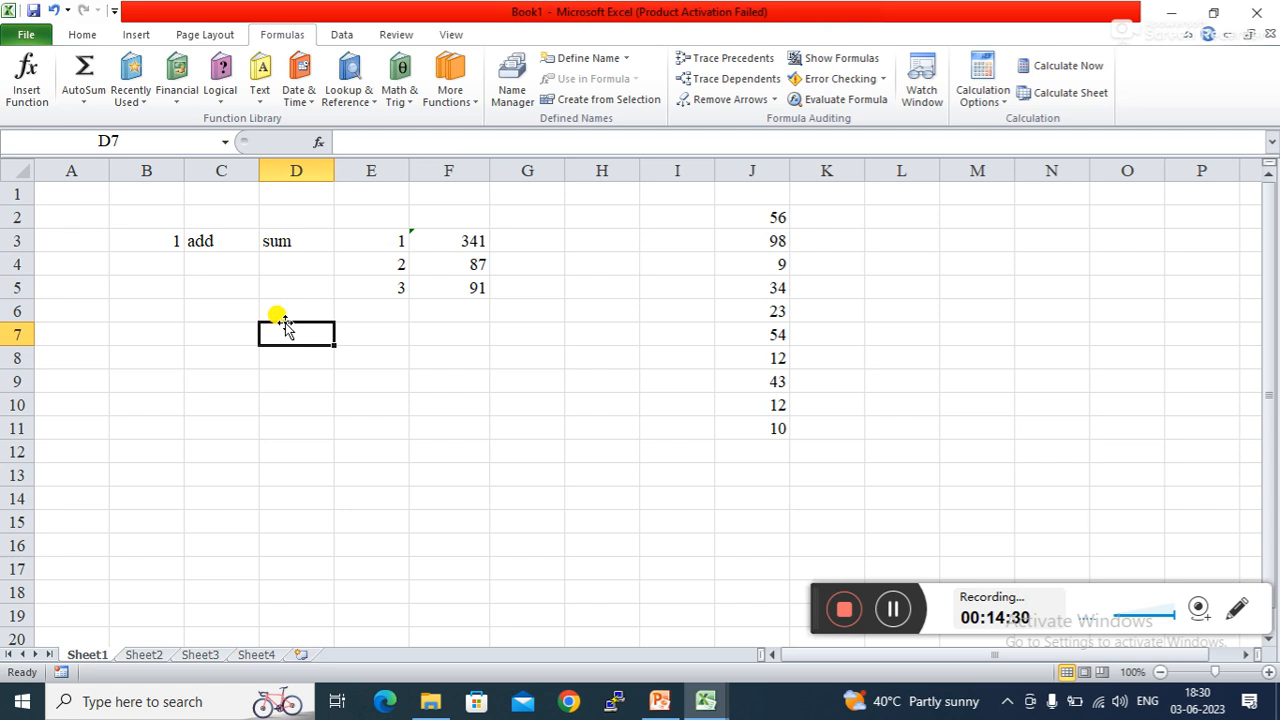
{"action": "type", "text": "sub"}
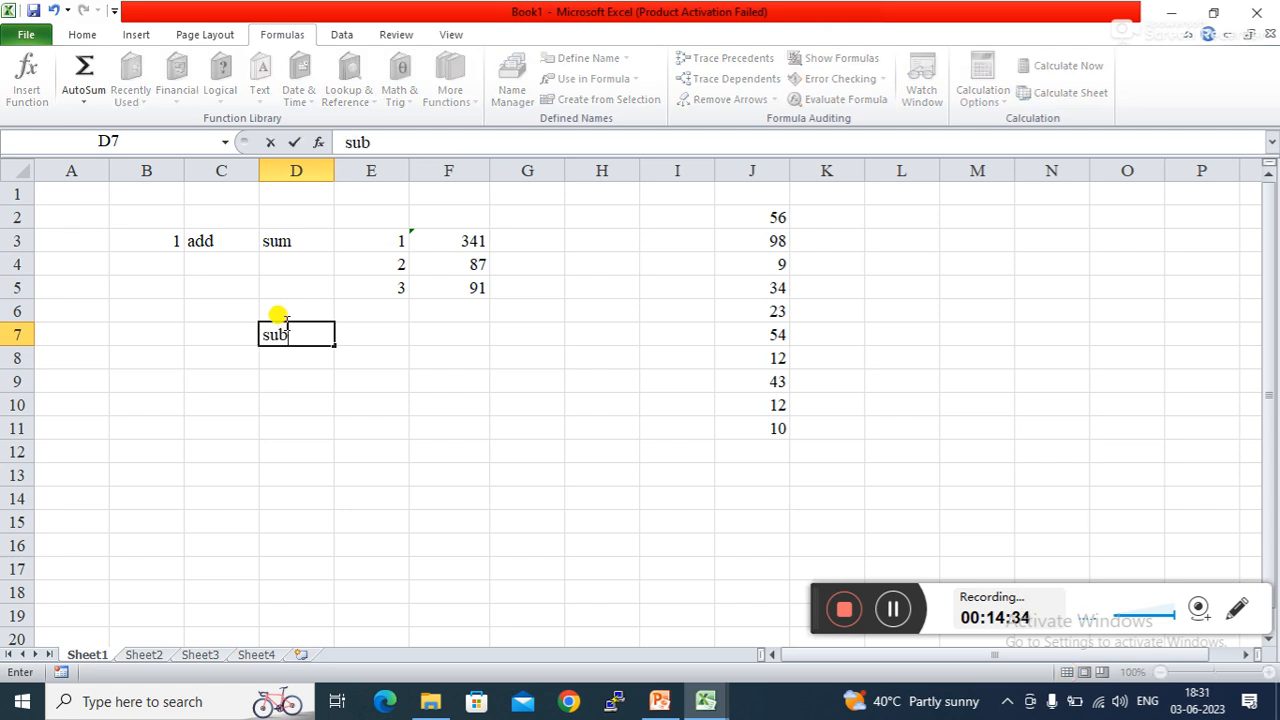
{"action": "type", "text": "stration"}
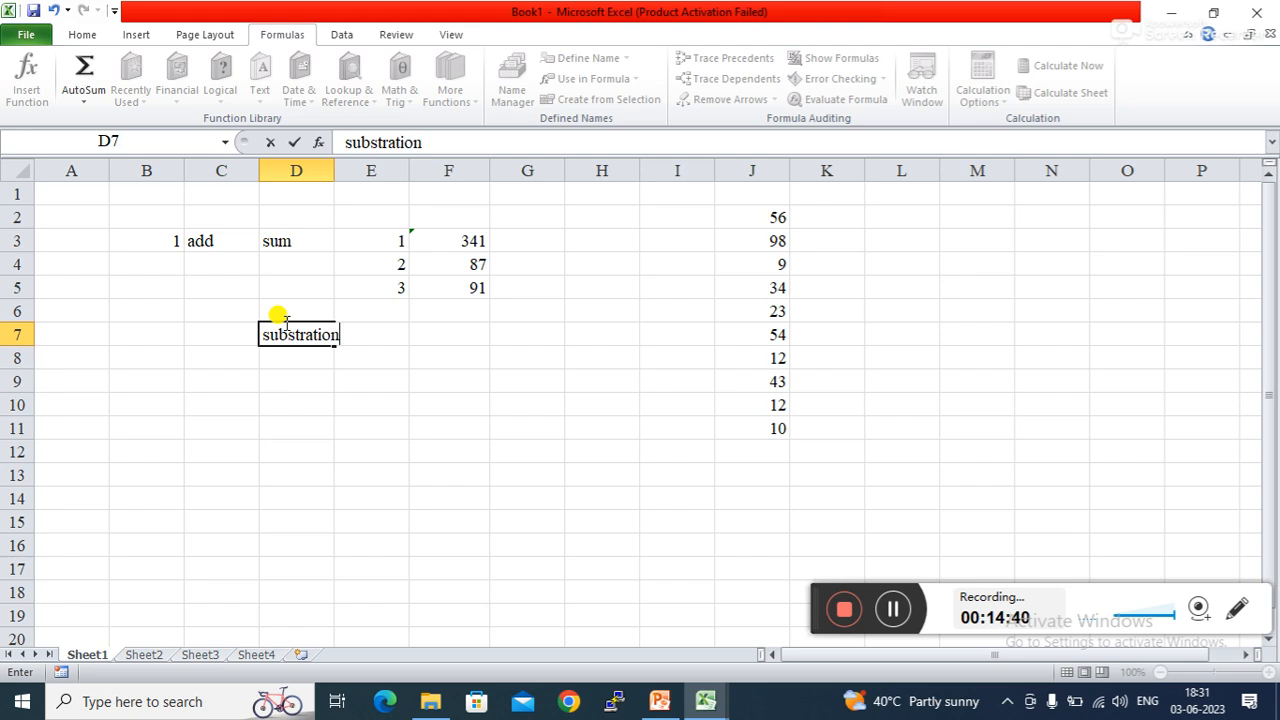
{"action": "key", "text": "Return"}
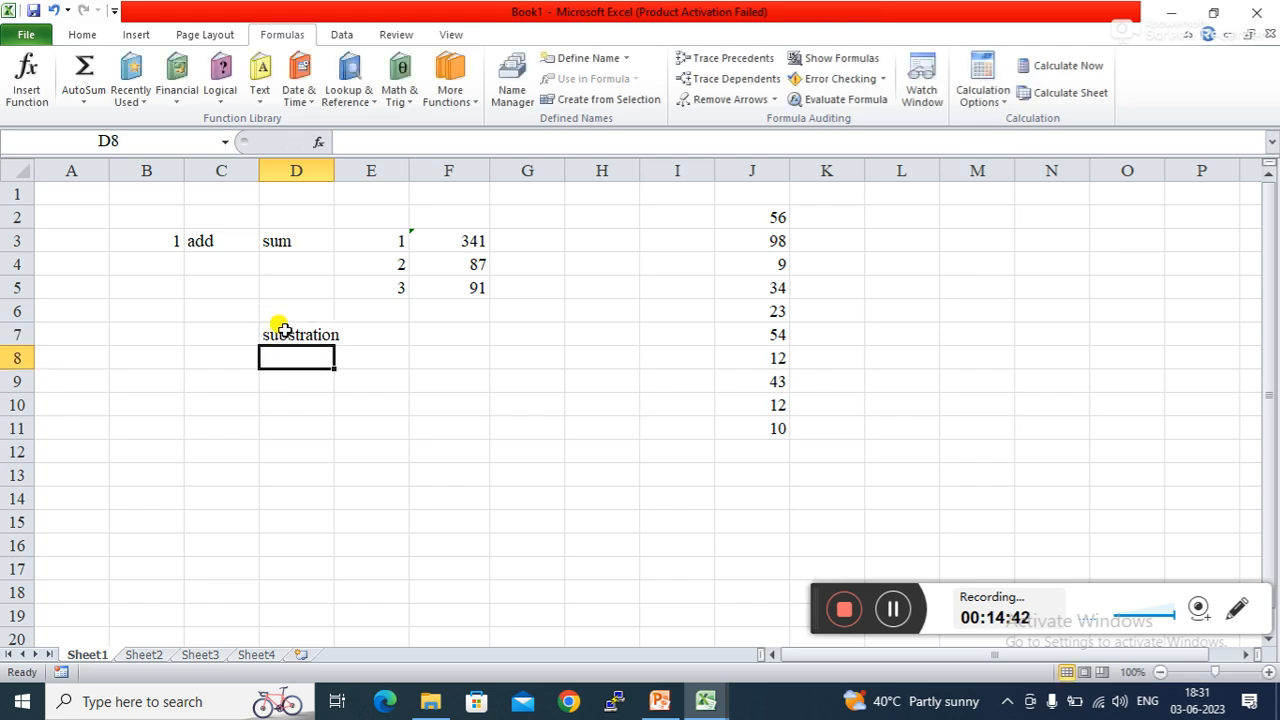
{"action": "left_click", "coordinate": [280, 326]}
{"action": "left_click", "coordinate": [186, 372]}
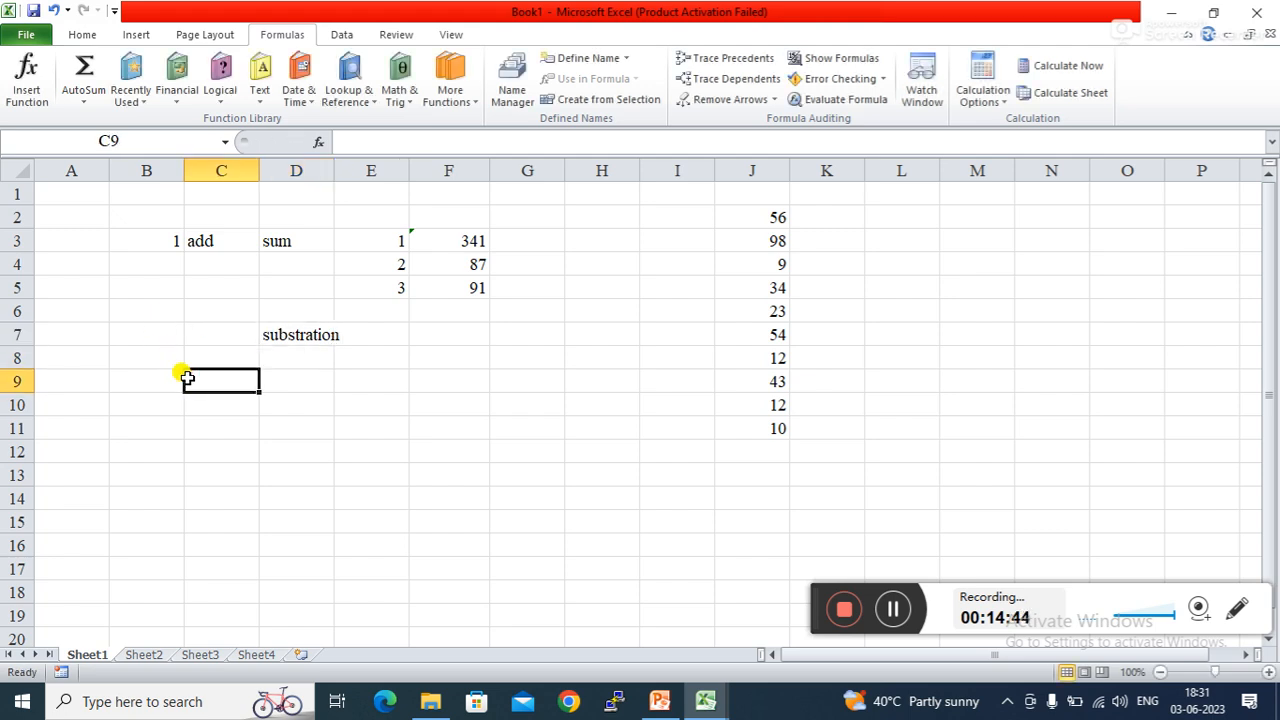
{"action": "left_click", "coordinate": [392, 336]}
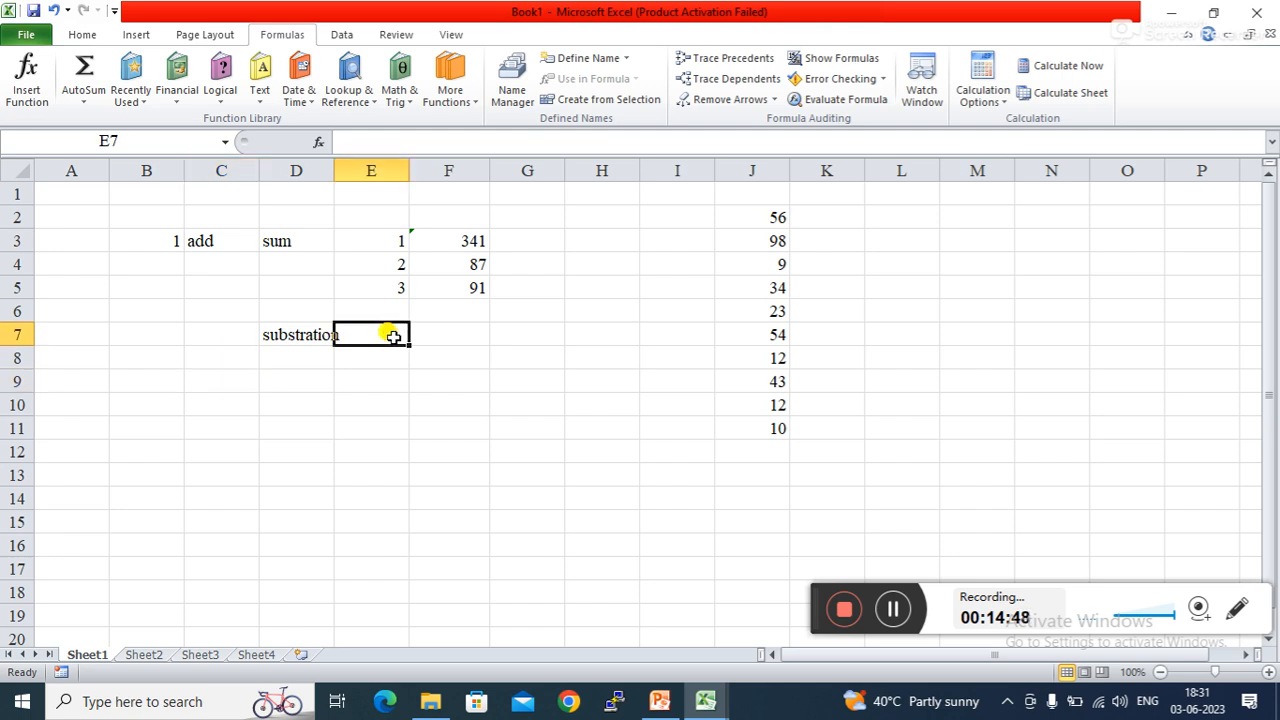
{"action": "left_click", "coordinate": [302, 336]}
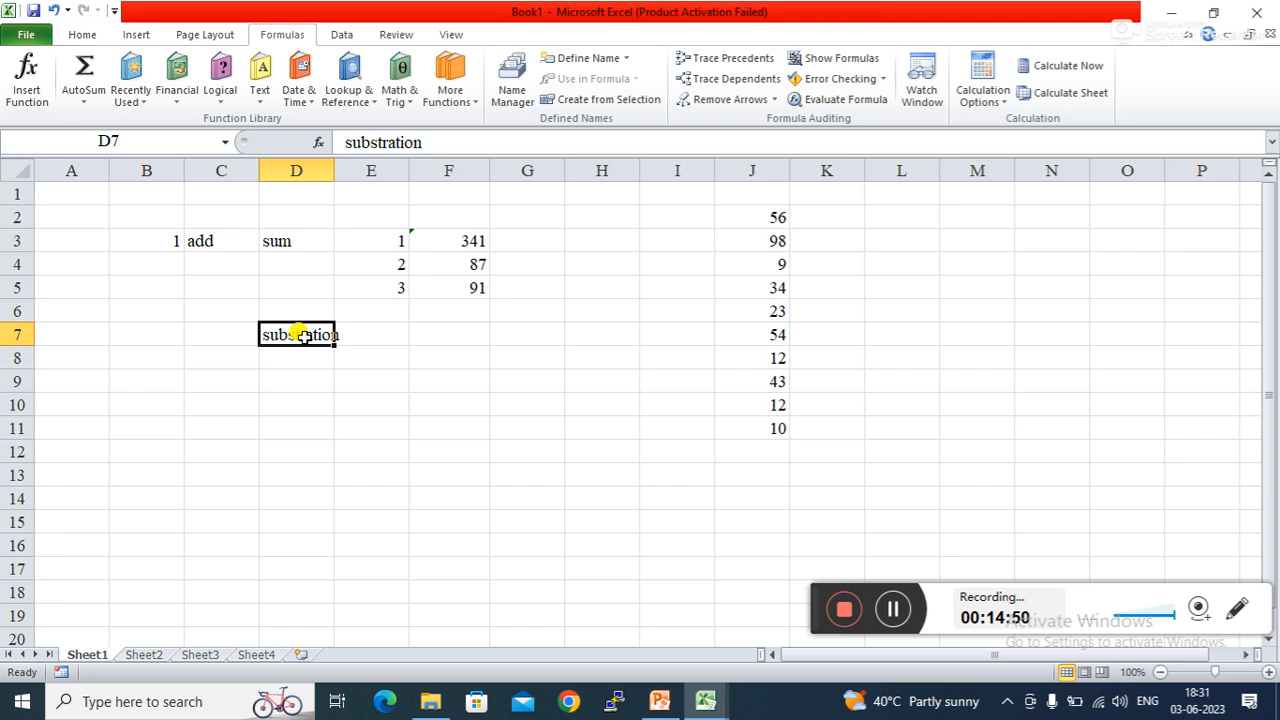
{"action": "key", "text": "Delete"}
{"action": "key", "text": "Return"}
{"action": "left_click", "coordinate": [303, 337]}
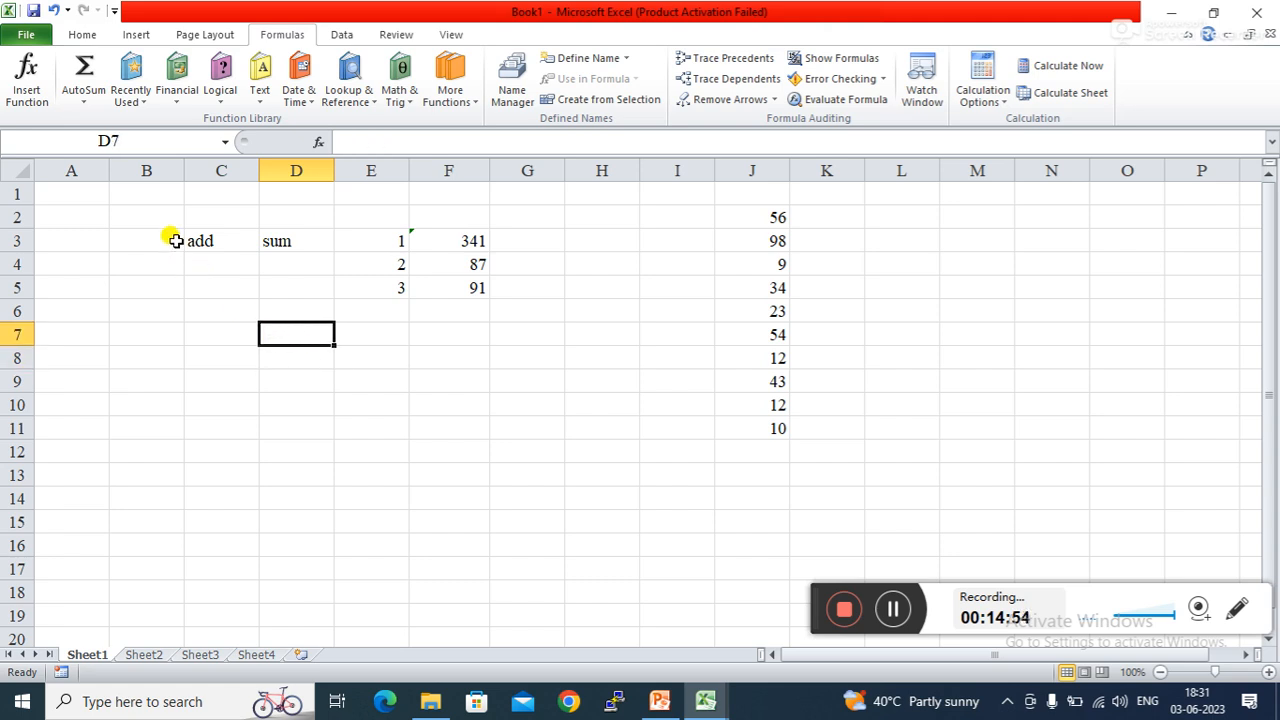
- Start the second formula topic by entering 2 in cell B7 and the label sumif in C7
{"action": "left_click", "coordinate": [165, 332]}
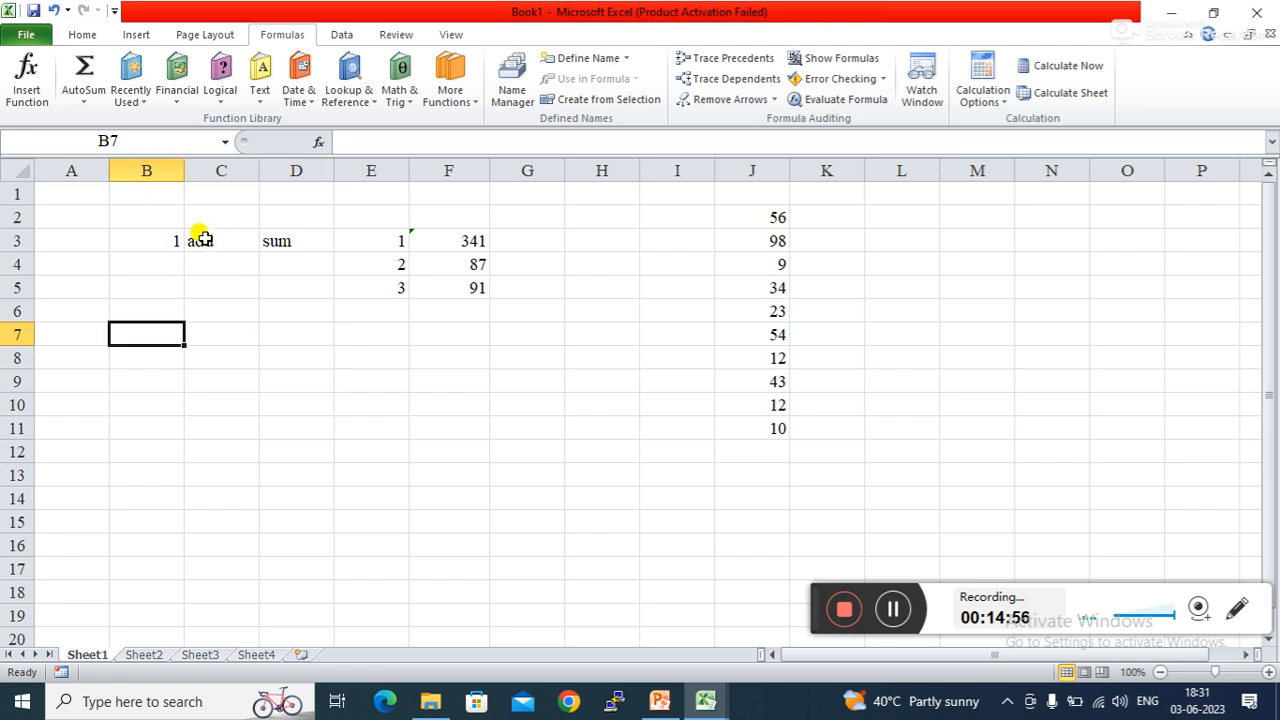
{"action": "type", "text": "2"}
{"action": "key", "text": "Tab"}
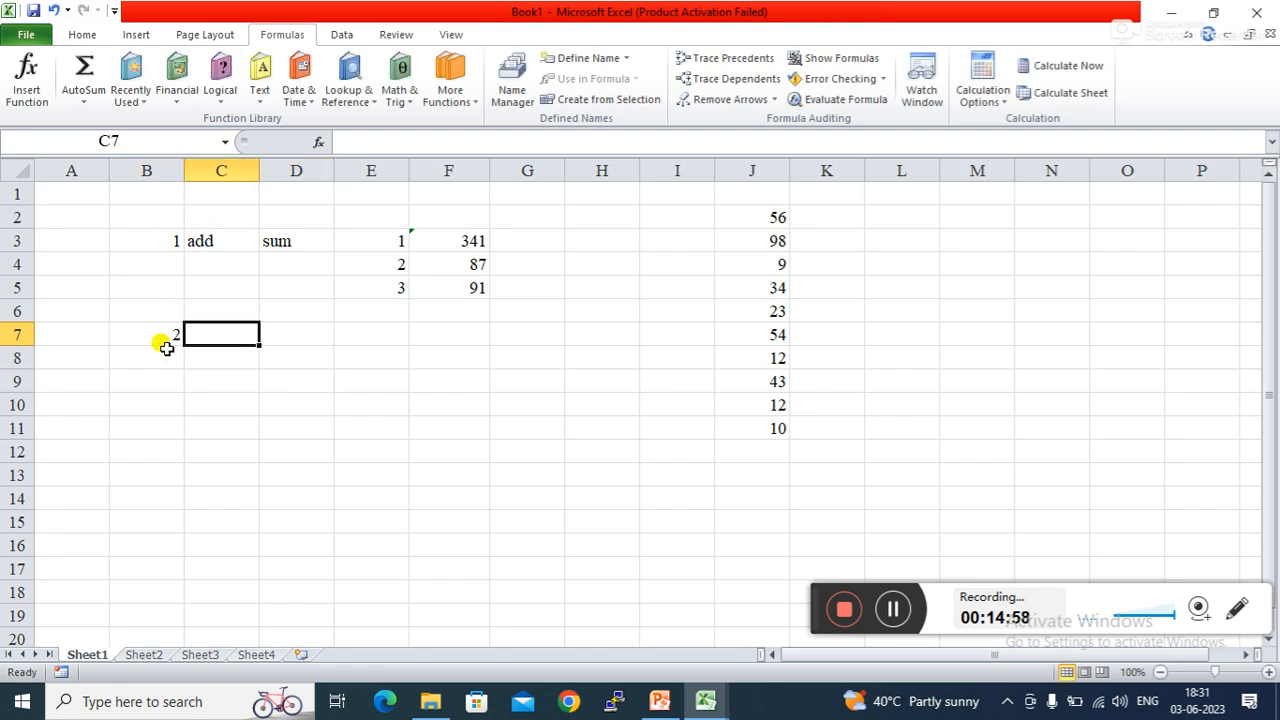
{"action": "type", "text": "sum"}
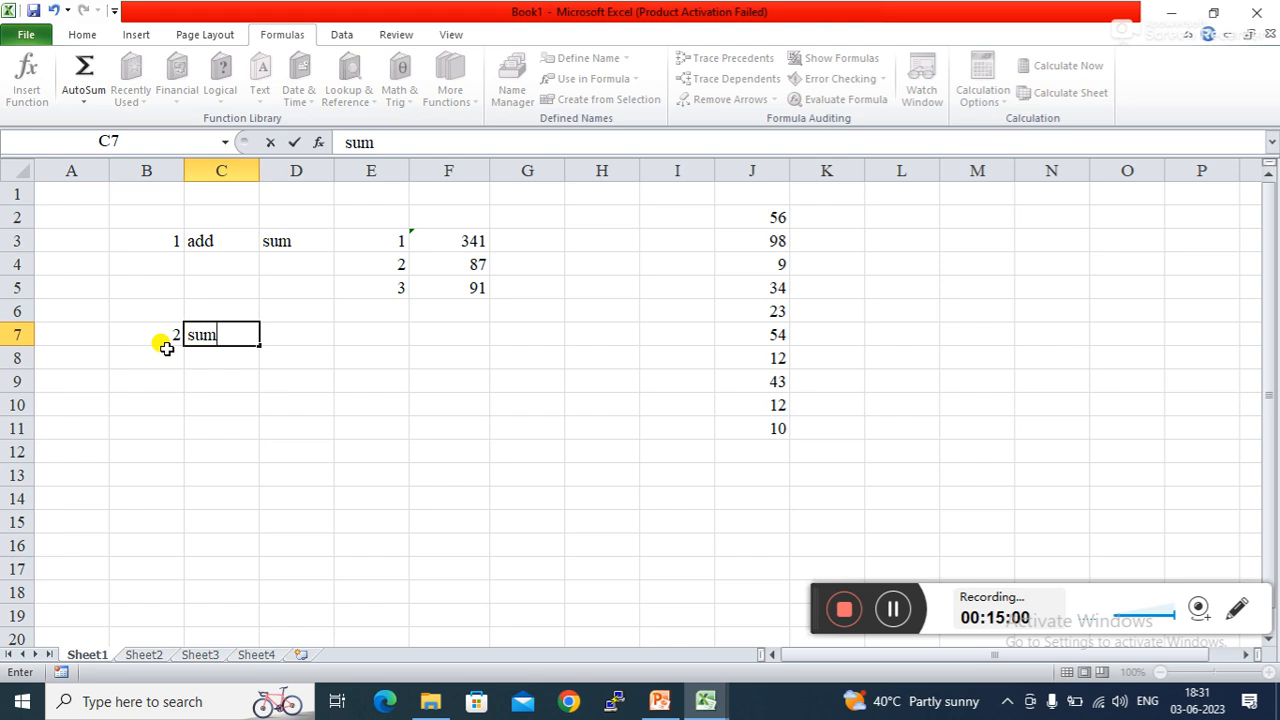
{"action": "type", "text": "if"}
{"action": "key", "text": "Tab"}
{"action": "key", "text": "Tab"}
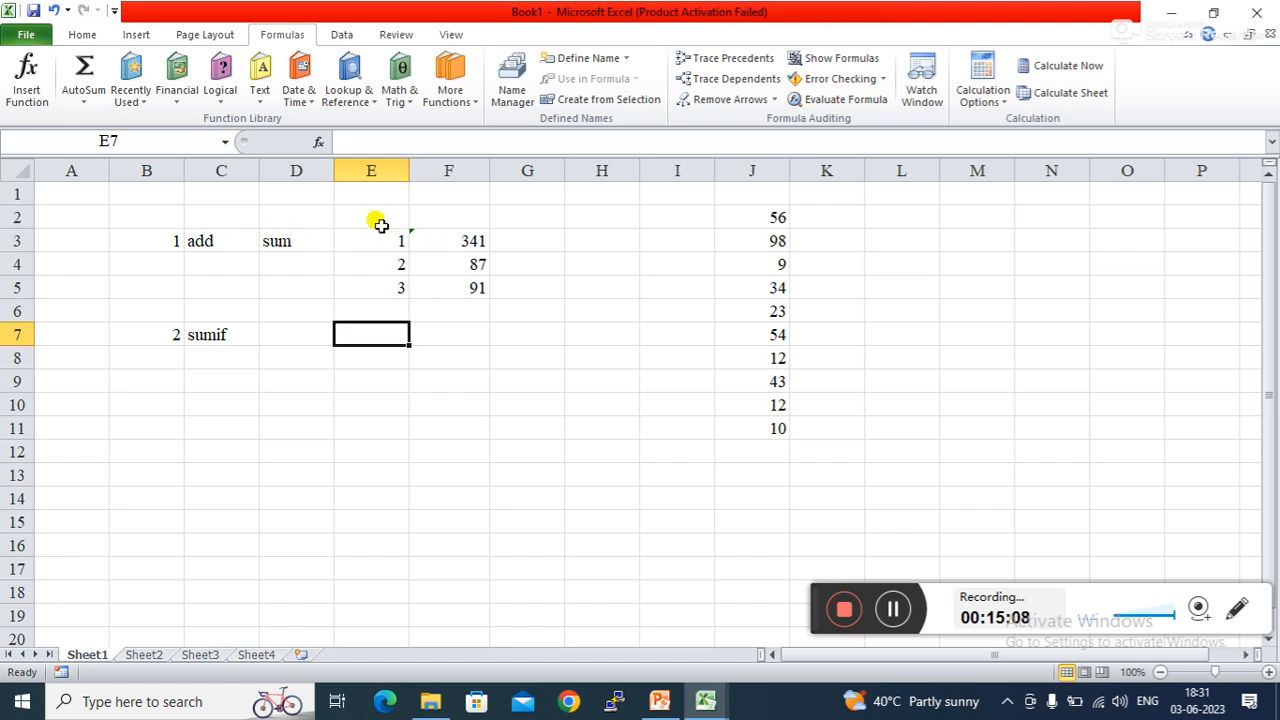
- Enter the breakdown sum+if in cell D7 and the word if in E7
{"action": "left_click", "coordinate": [297, 340]}
{"action": "type", "text": "sum"}
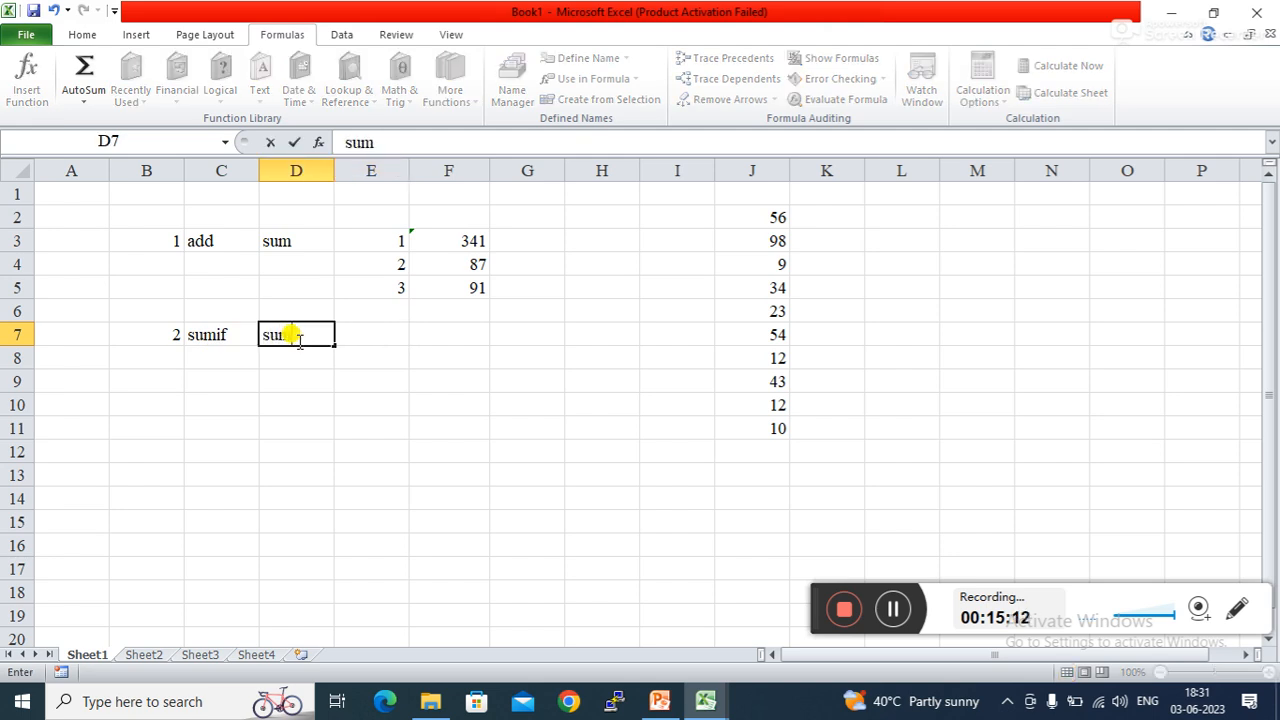
{"action": "type", "text": "+if"}
{"action": "left_click", "coordinate": [346, 356]}
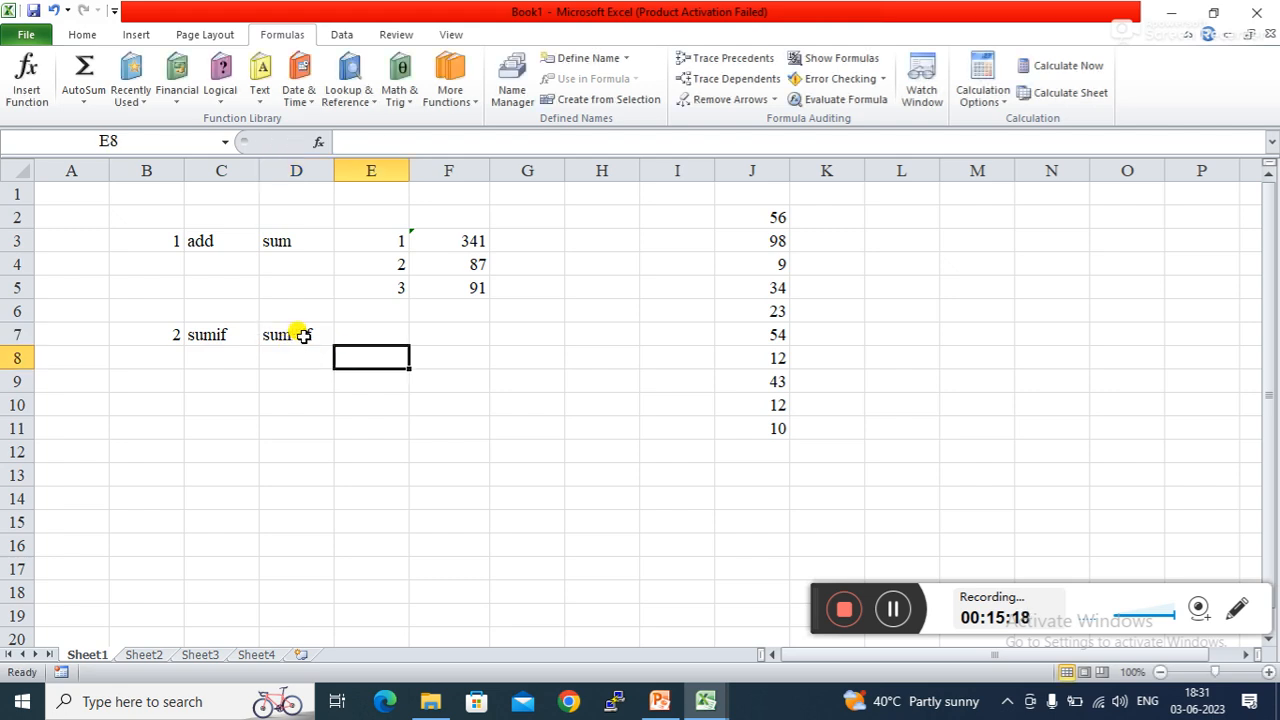
{"action": "left_click", "coordinate": [303, 336]}
{"action": "left_click", "coordinate": [345, 336]}
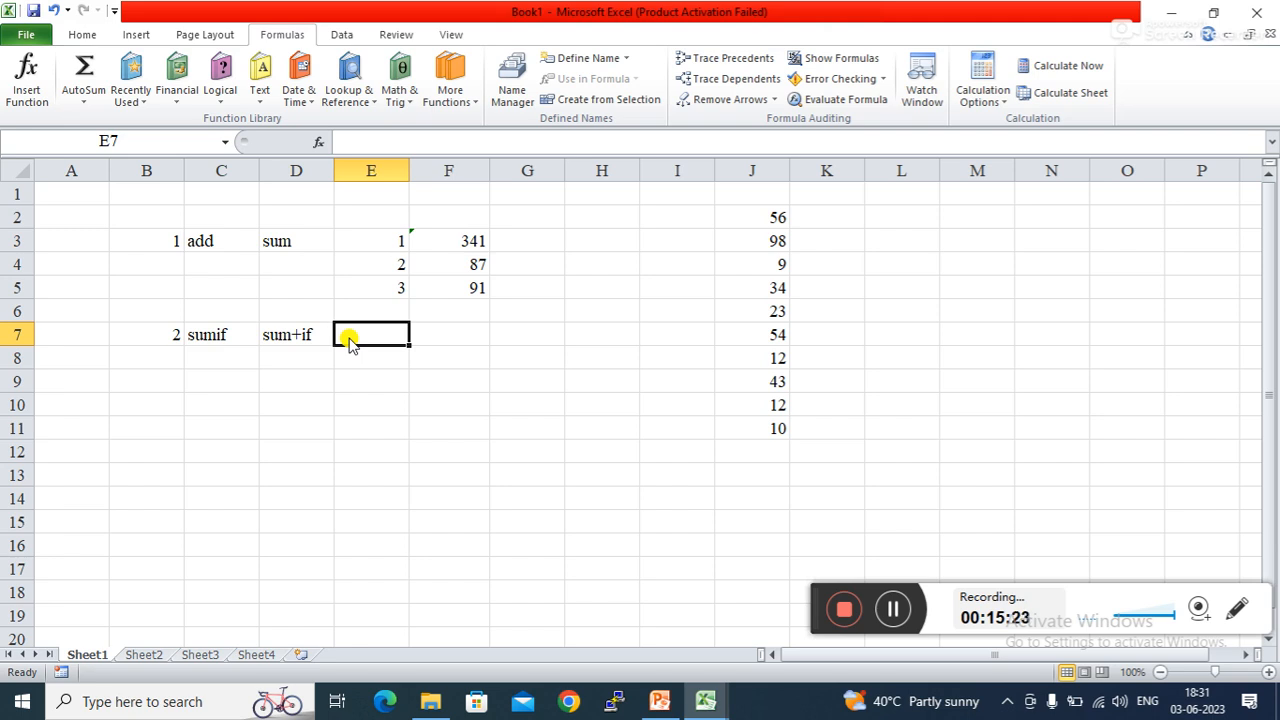
{"action": "type", "text": "if"}
{"action": "key", "text": "Escape"}
{"action": "key", "text": "Right"}
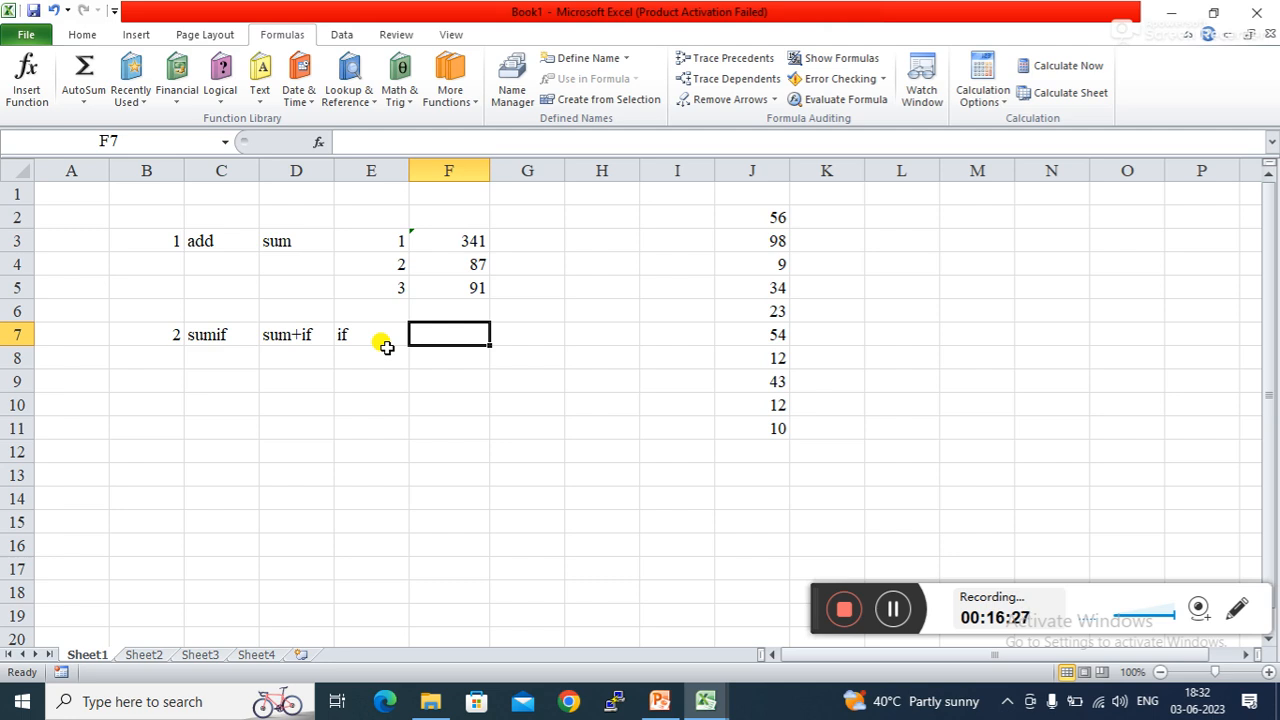
- Switch to the Function DCA workbook and copy the Employee Code, Designation and Salary table in E15:G27 of Sheet3
{"action": "left_click", "coordinate": [708, 700]}
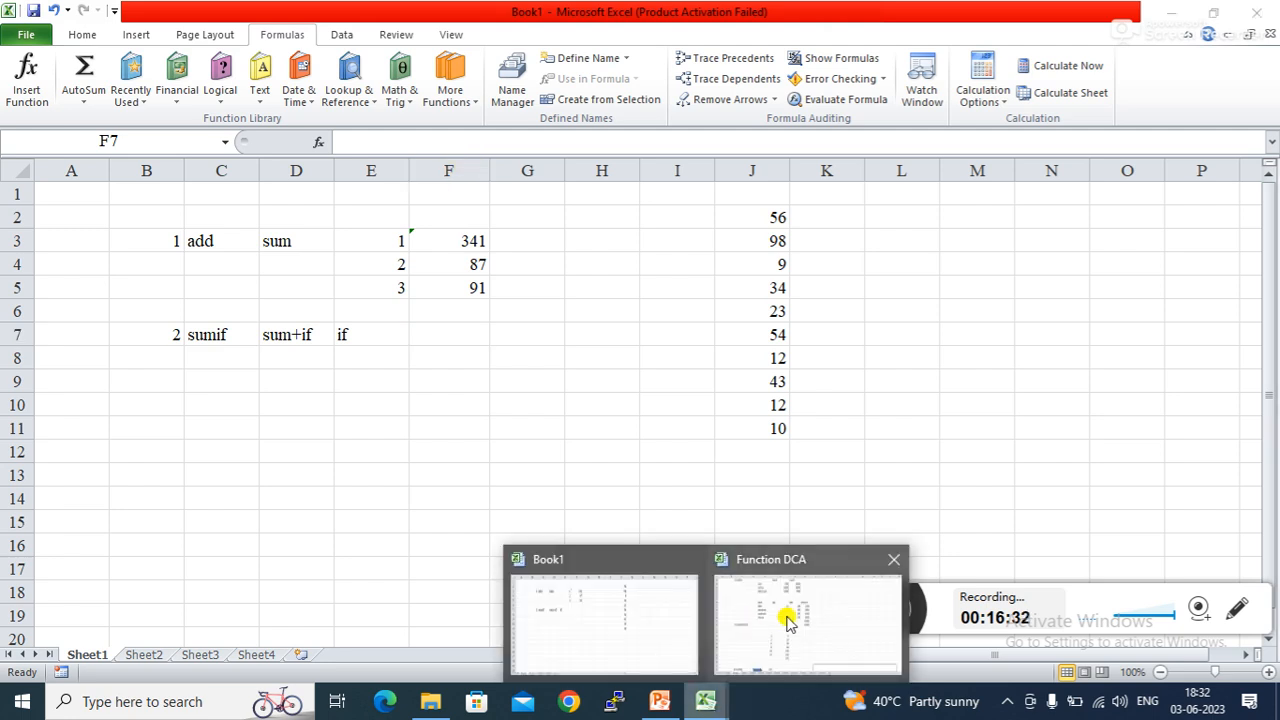
{"action": "left_click", "coordinate": [788, 621]}
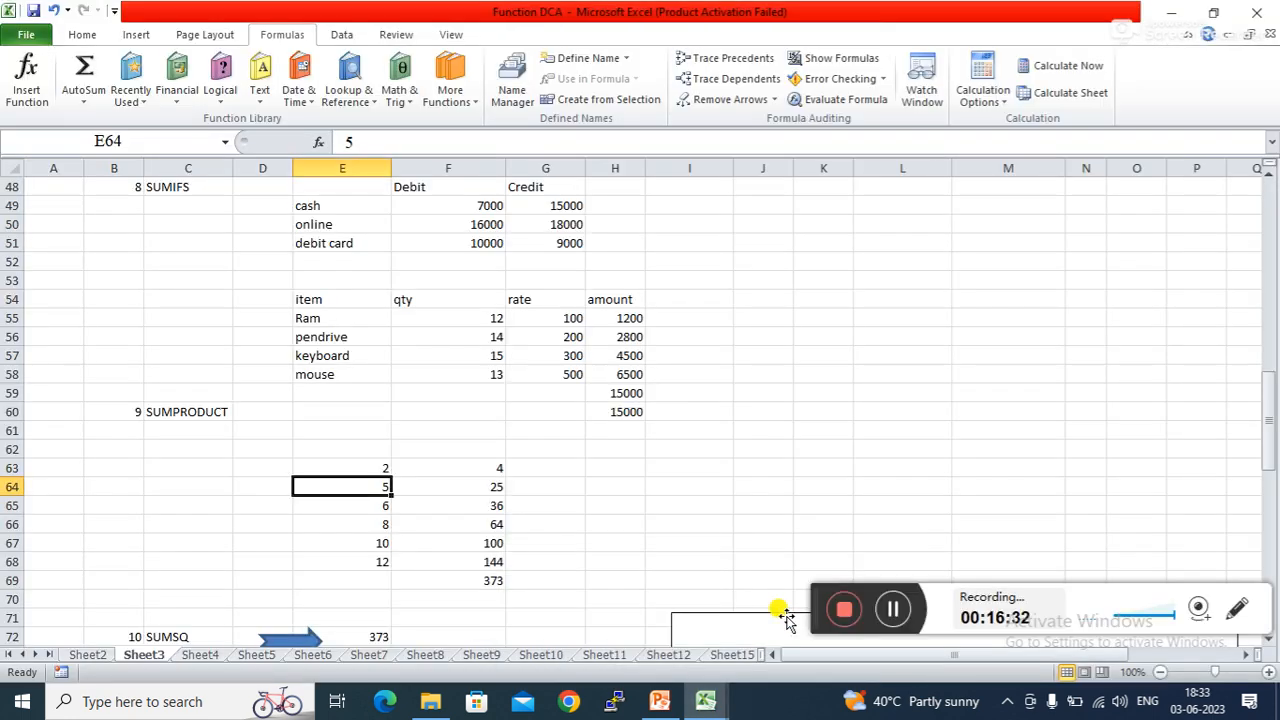
{"action": "left_click", "coordinate": [186, 500]}
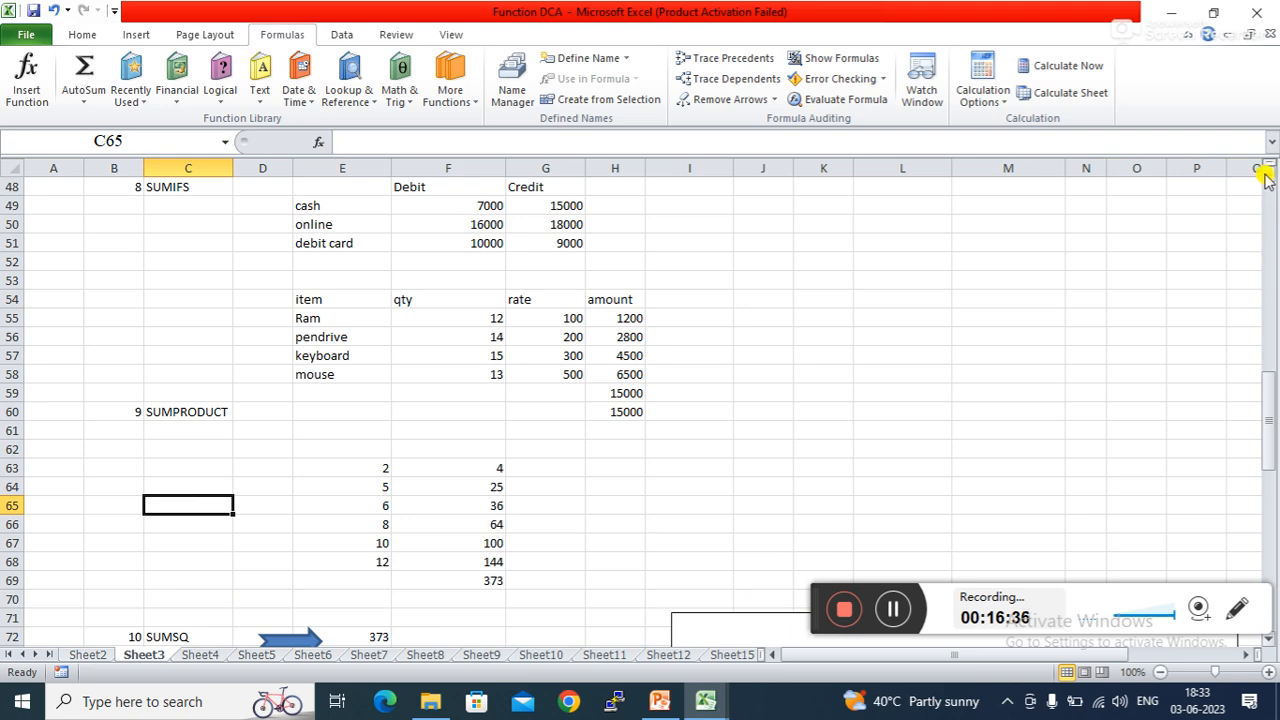
{"action": "scroll", "coordinate": [1265, 177], "scroll_direction": "up", "scroll_amount": 8}
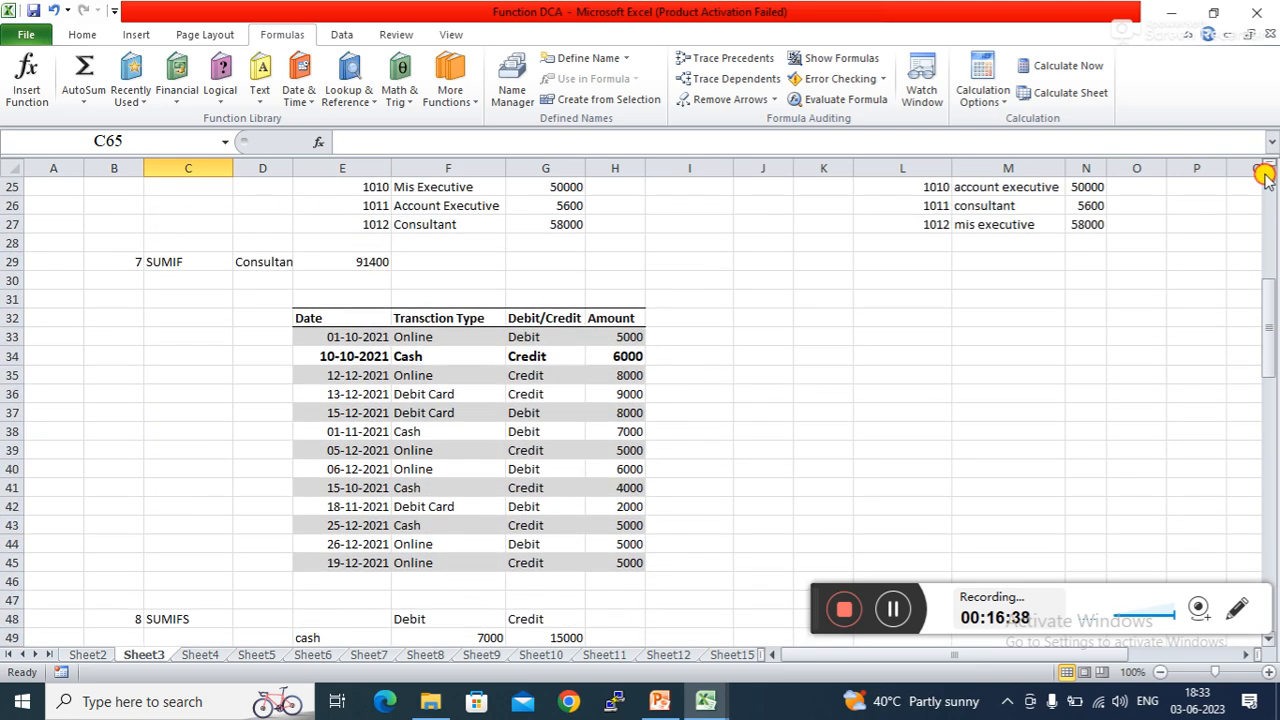
{"action": "scroll", "coordinate": [1265, 177], "scroll_direction": "up", "scroll_amount": 6}
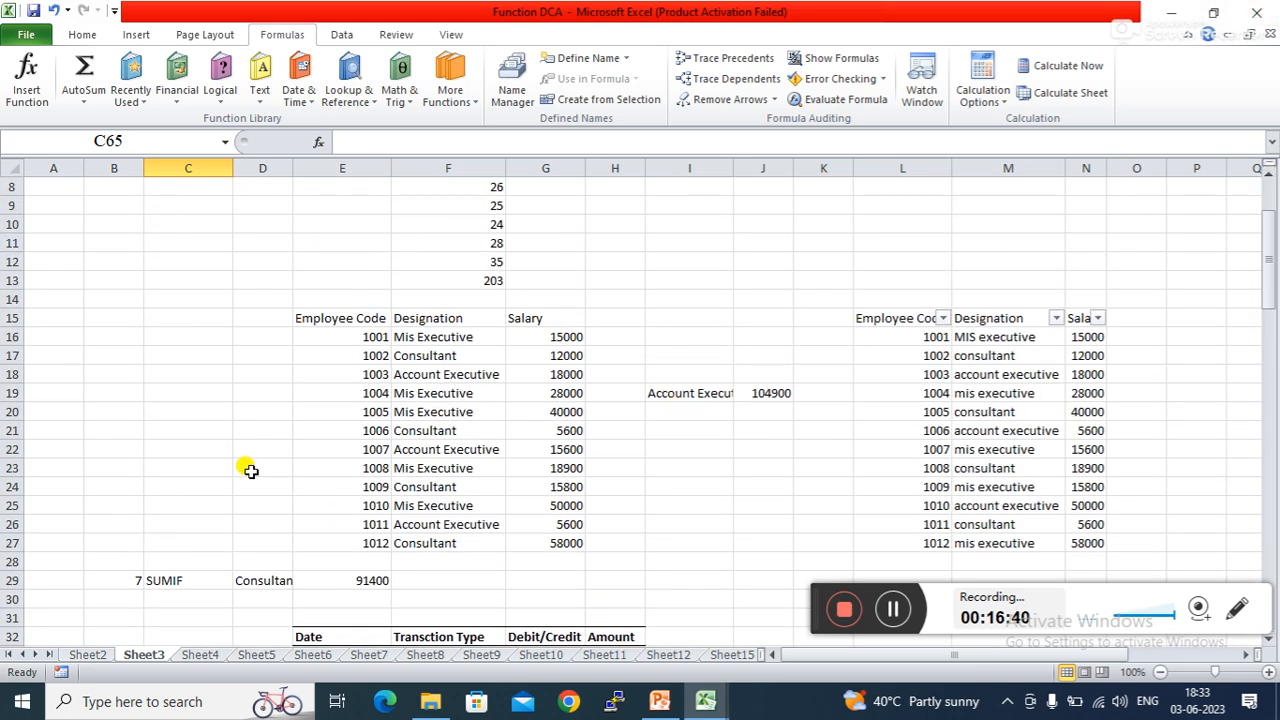
{"action": "left_click", "coordinate": [368, 312]}
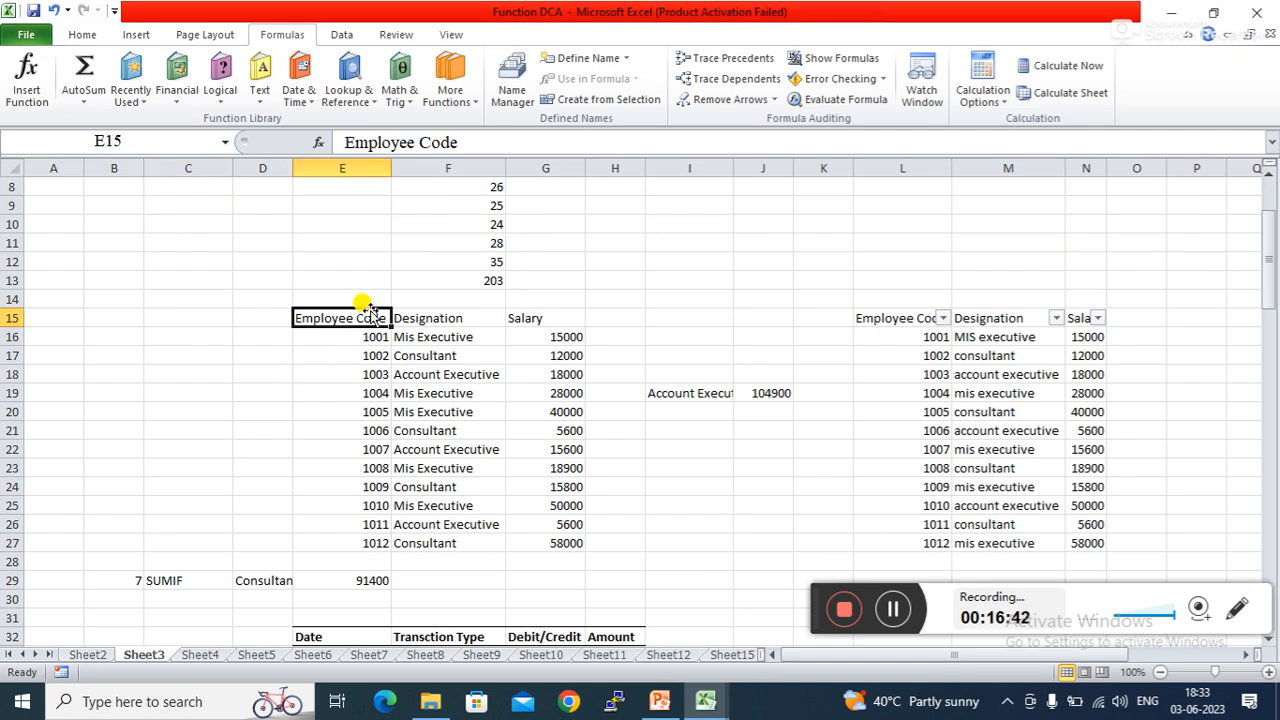
{"action": "left_click_drag", "start_coordinate": [337, 317], "coordinate": [528, 541]}
{"action": "key", "text": "ctrl+c"}
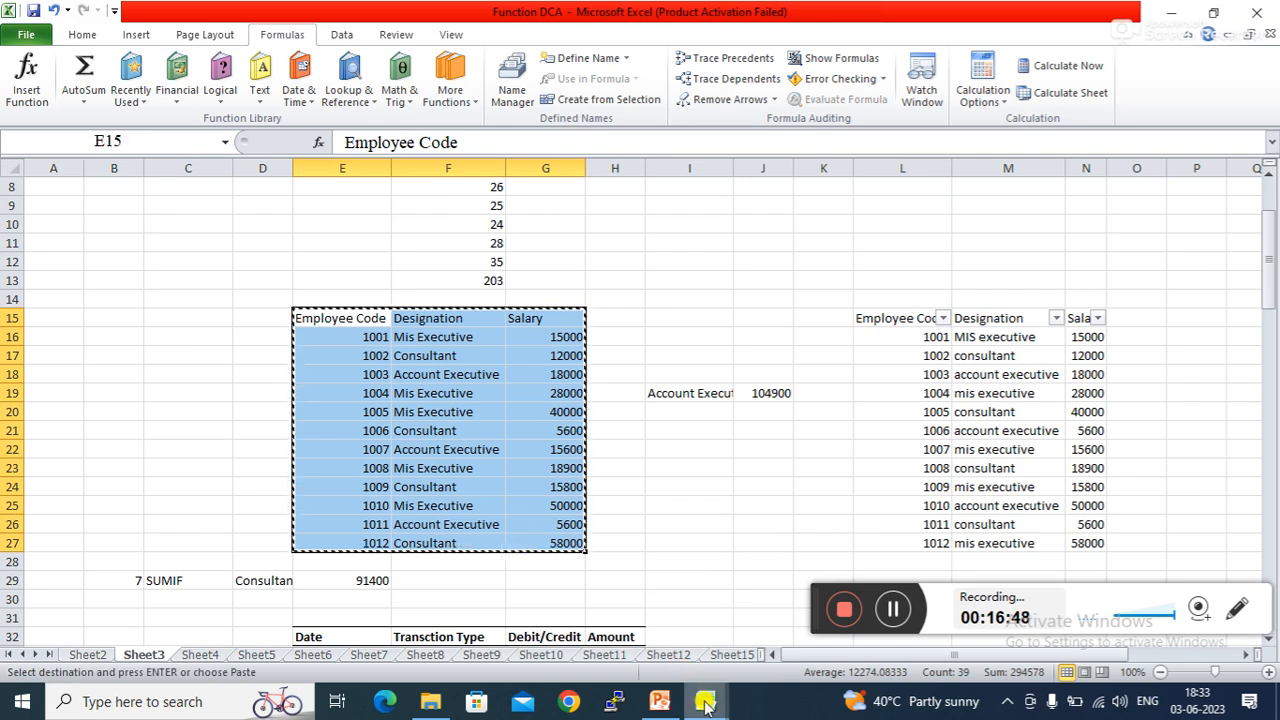
- Return to the Book1 workbook and paste the copied employee table into Sheet1 starting at cell E10
{"action": "left_click", "coordinate": [705, 702]}
{"action": "left_click", "coordinate": [617, 645]}
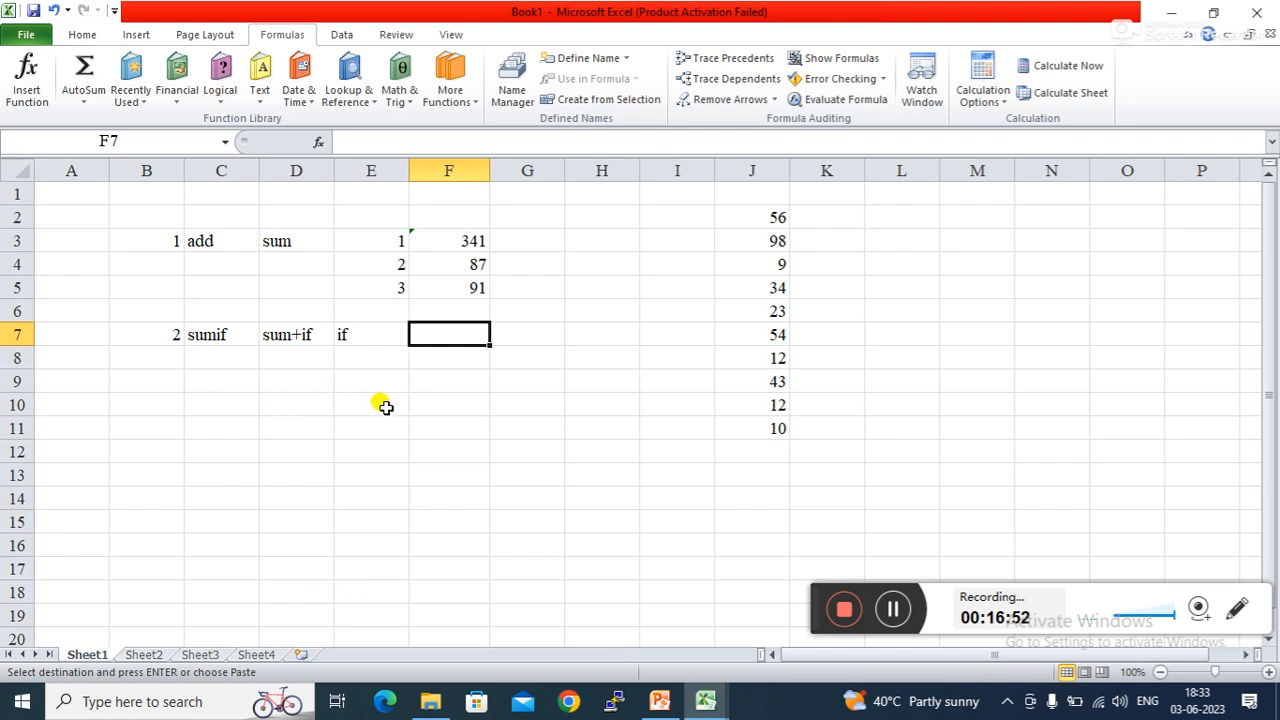
{"action": "left_click", "coordinate": [361, 409]}
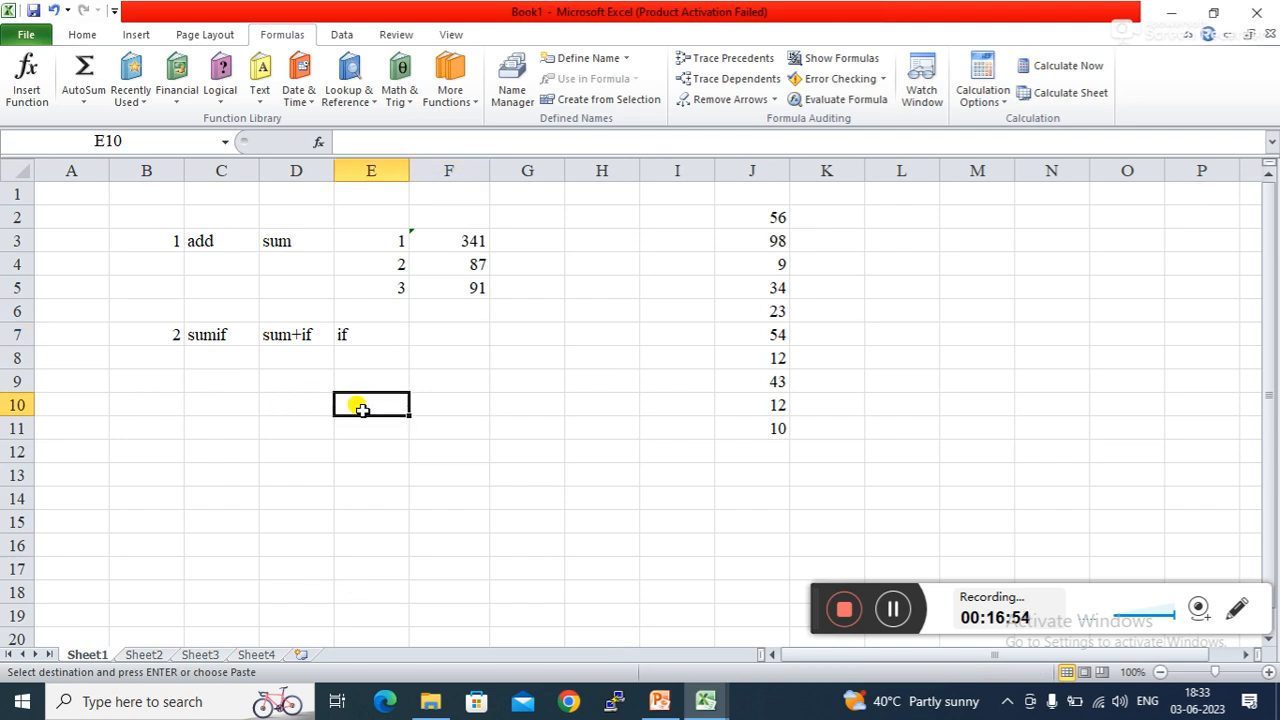
{"action": "key", "text": "ctrl+v"}
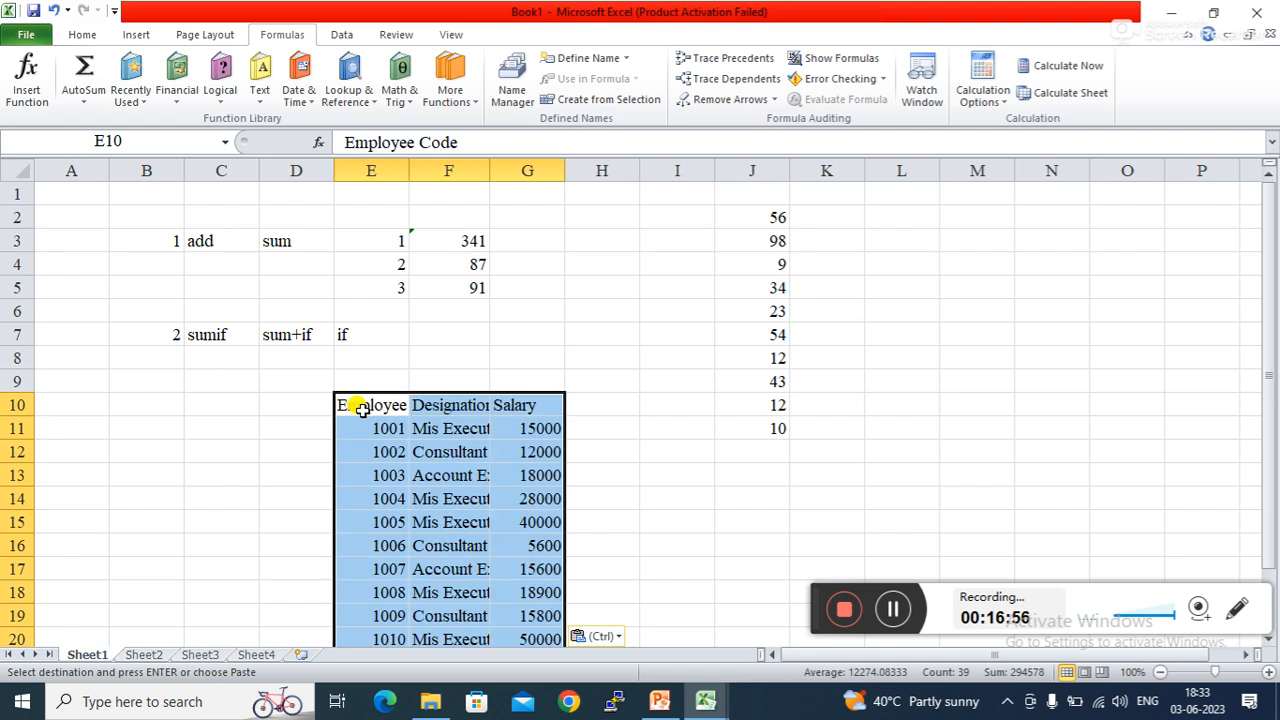
- Autofit the widths of columns E, F and G to the pasted employee table
{"action": "left_click_drag", "start_coordinate": [1267, 515], "coordinate": [1270, 580]}
{"action": "left_click", "coordinate": [515, 381]}
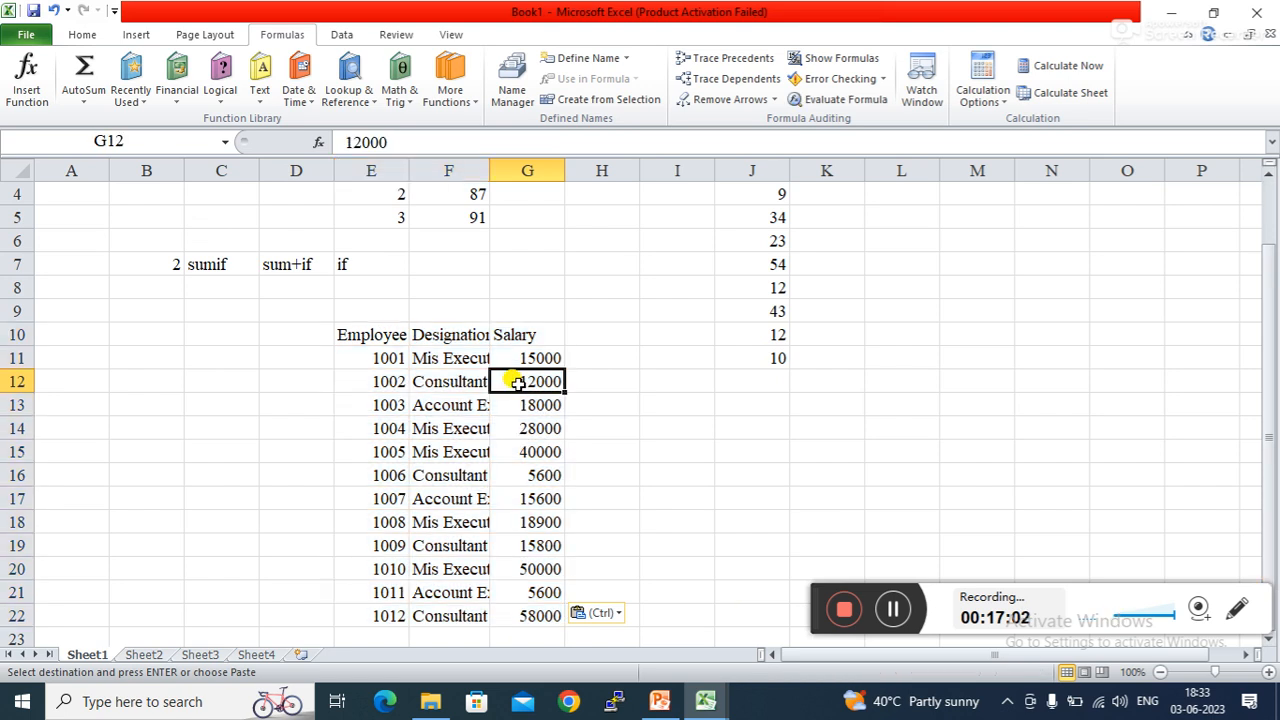
{"action": "double_click", "coordinate": [409, 170]}
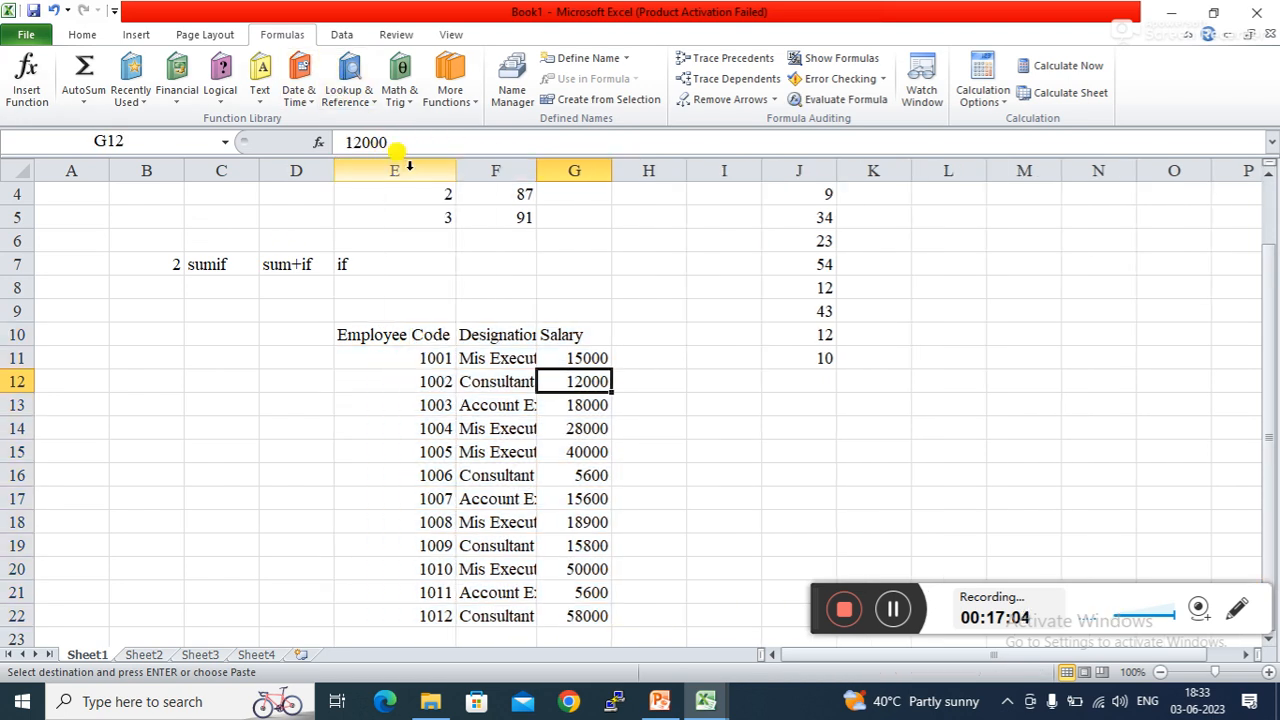
{"action": "double_click", "coordinate": [536, 170]}
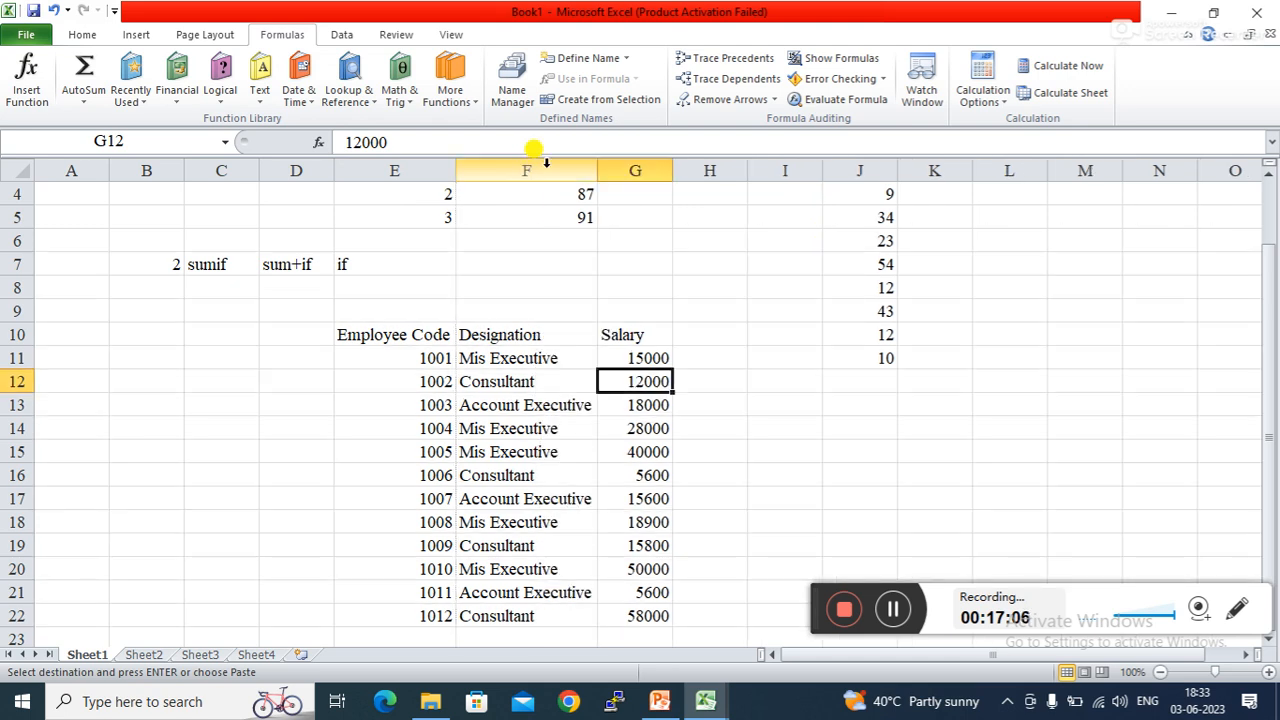
{"action": "double_click", "coordinate": [670, 170]}
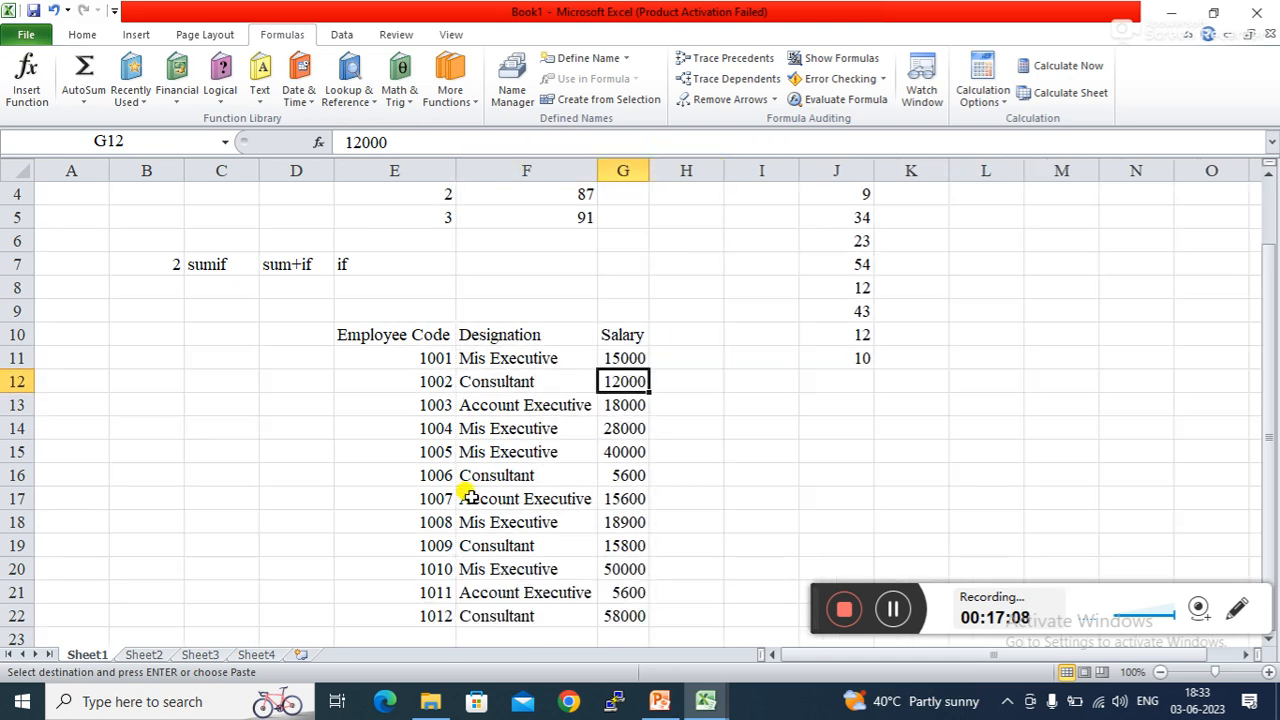
- Review the pasted table's Employee Code, Designation and Salary column headings
{"action": "left_click", "coordinate": [520, 478]}
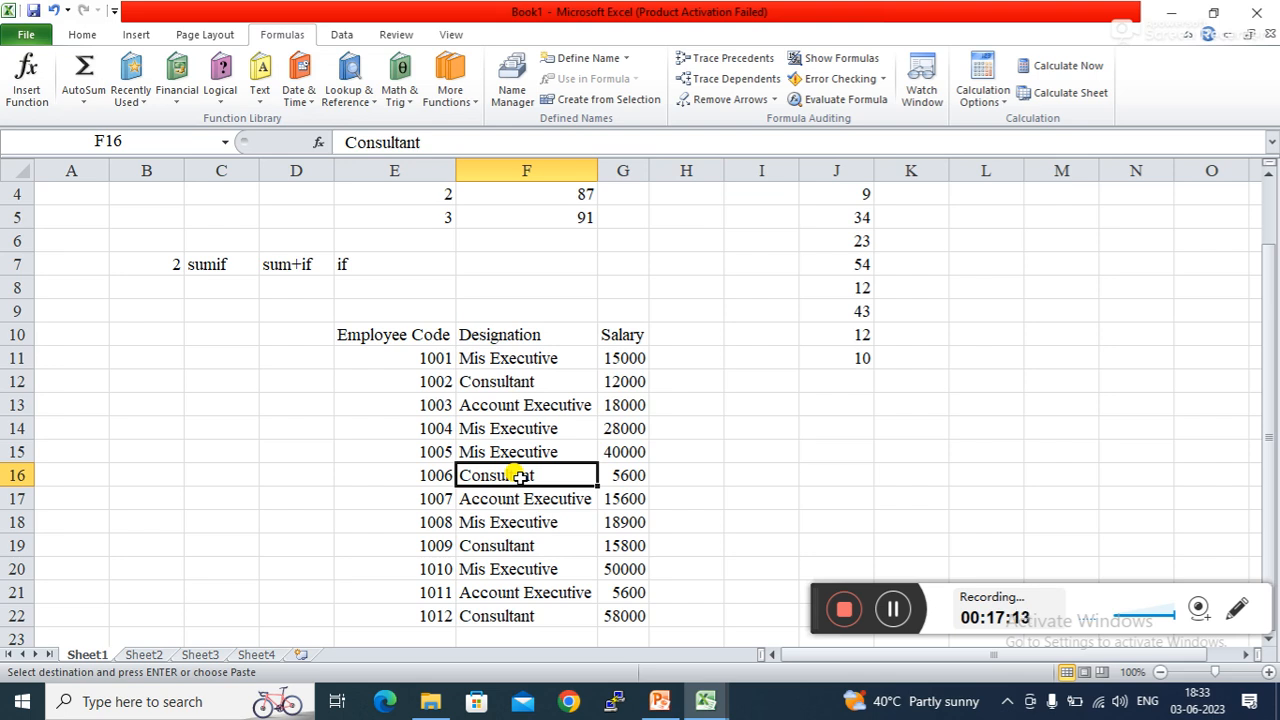
{"action": "left_click", "coordinate": [357, 334]}
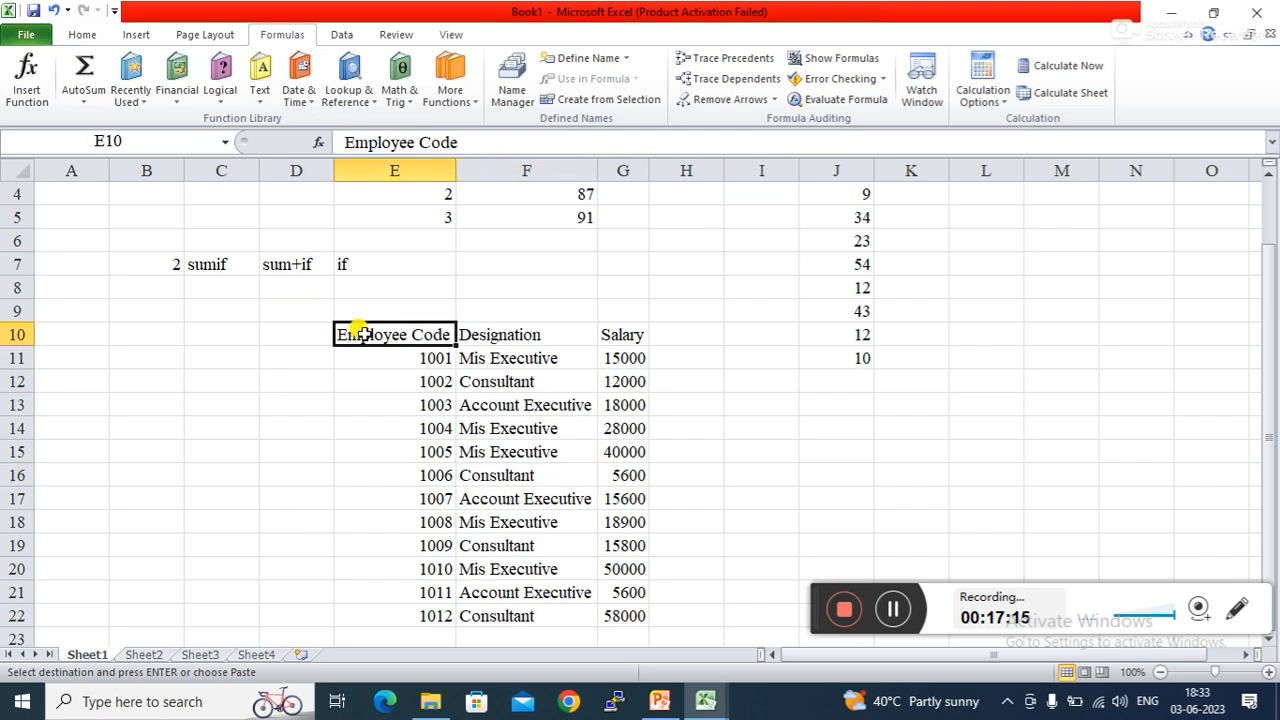
{"action": "left_click", "coordinate": [508, 332]}
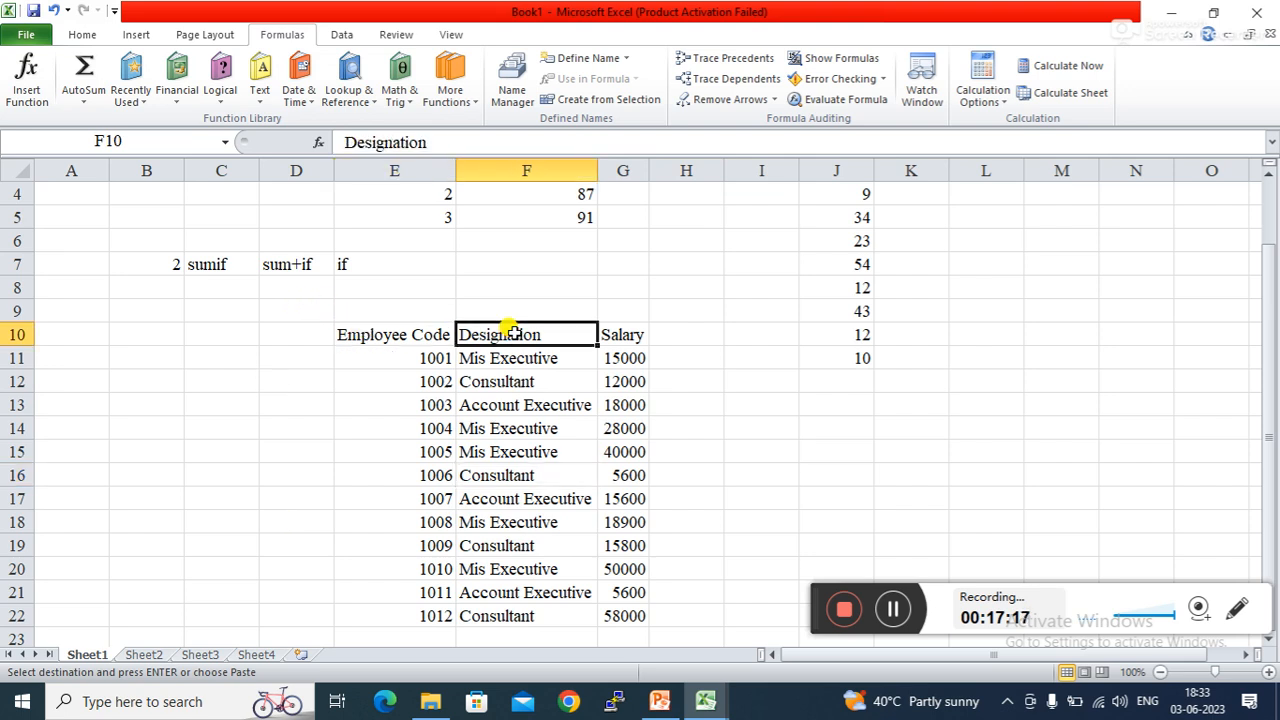
{"action": "left_click", "coordinate": [636, 340]}
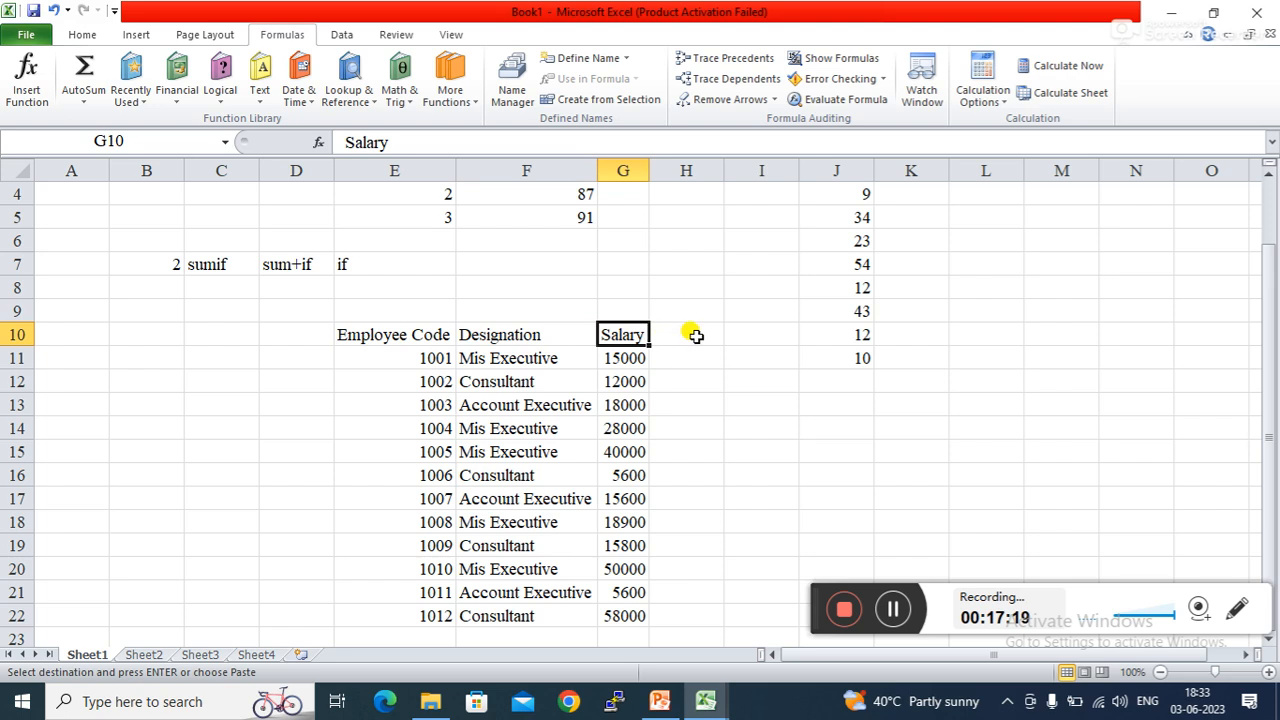
- Enter the formula =SUM(G11:G22) in cell F6 to total the Salary column
{"action": "left_click", "coordinate": [696, 336]}
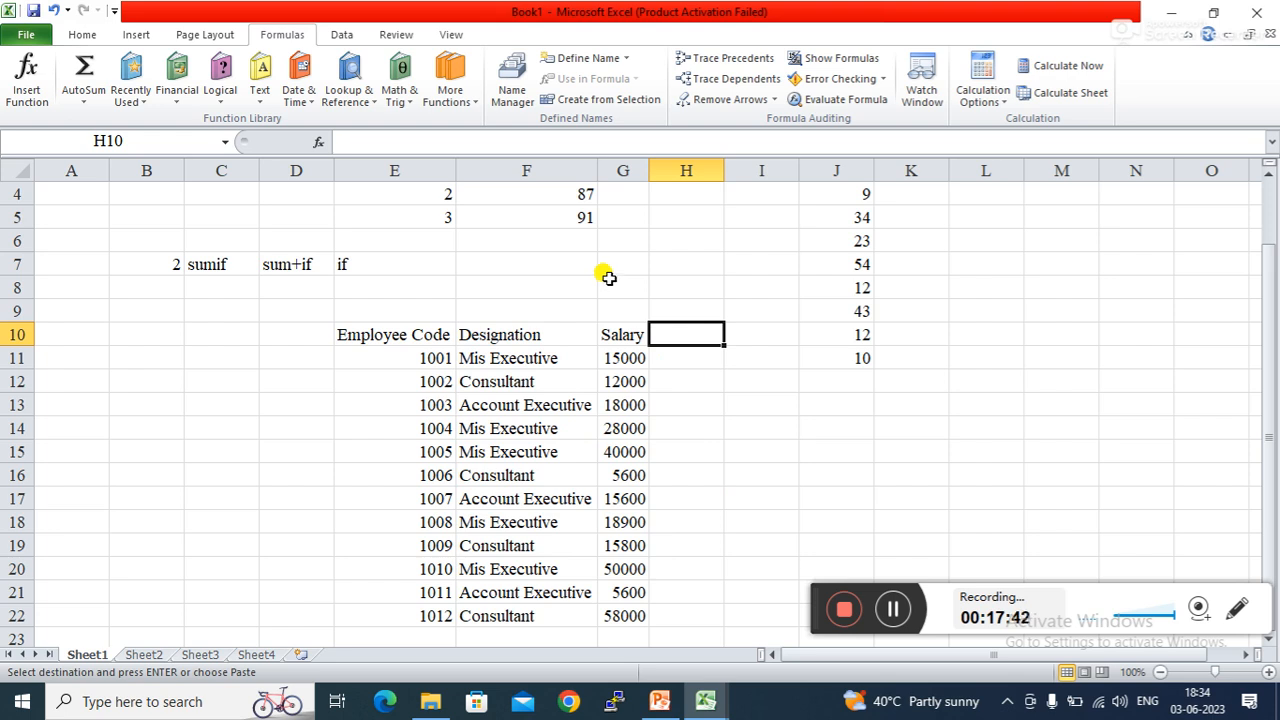
{"action": "left_click", "coordinate": [680, 270]}
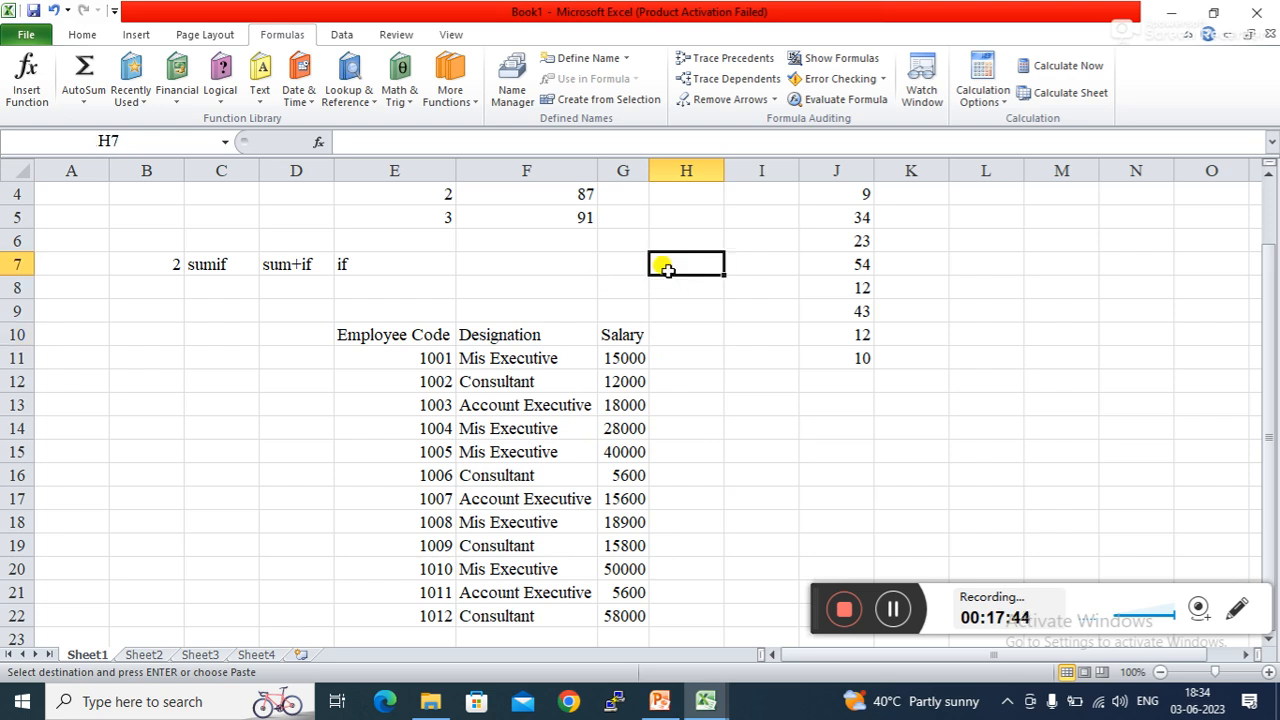
{"action": "left_click", "coordinate": [563, 244]}
{"action": "type", "text": "="}
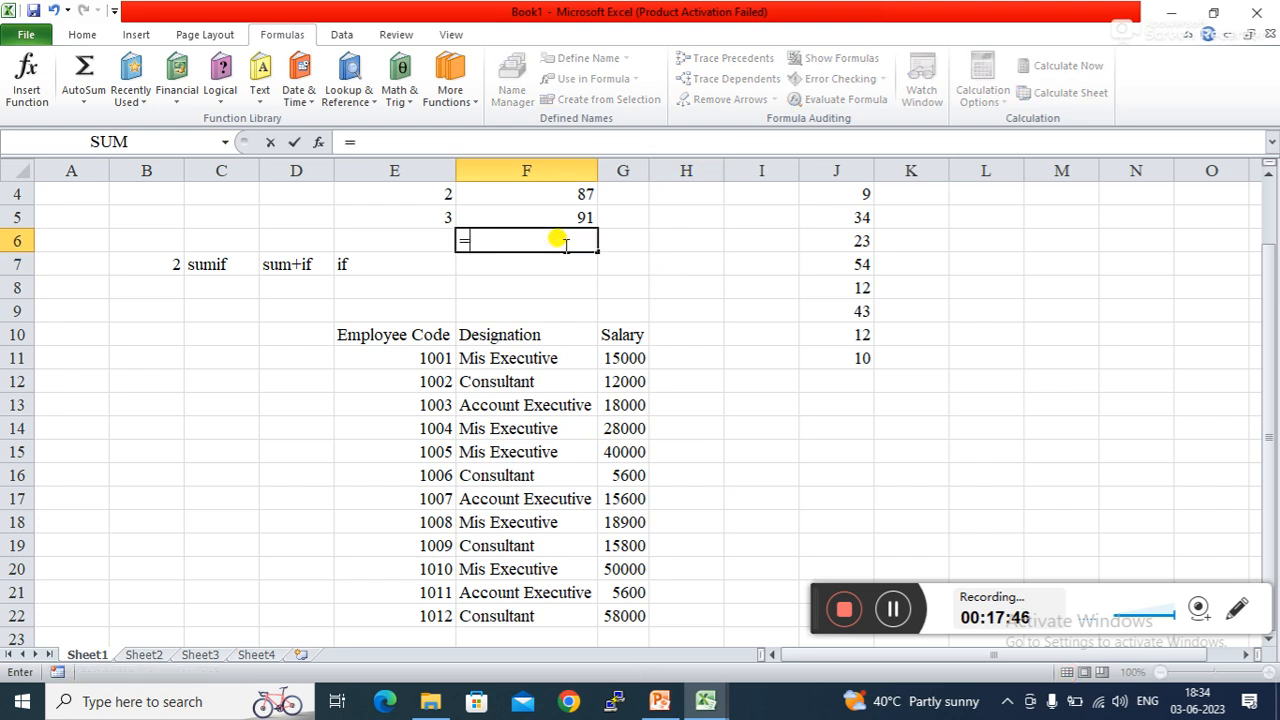
{"action": "type", "text": "sum"}
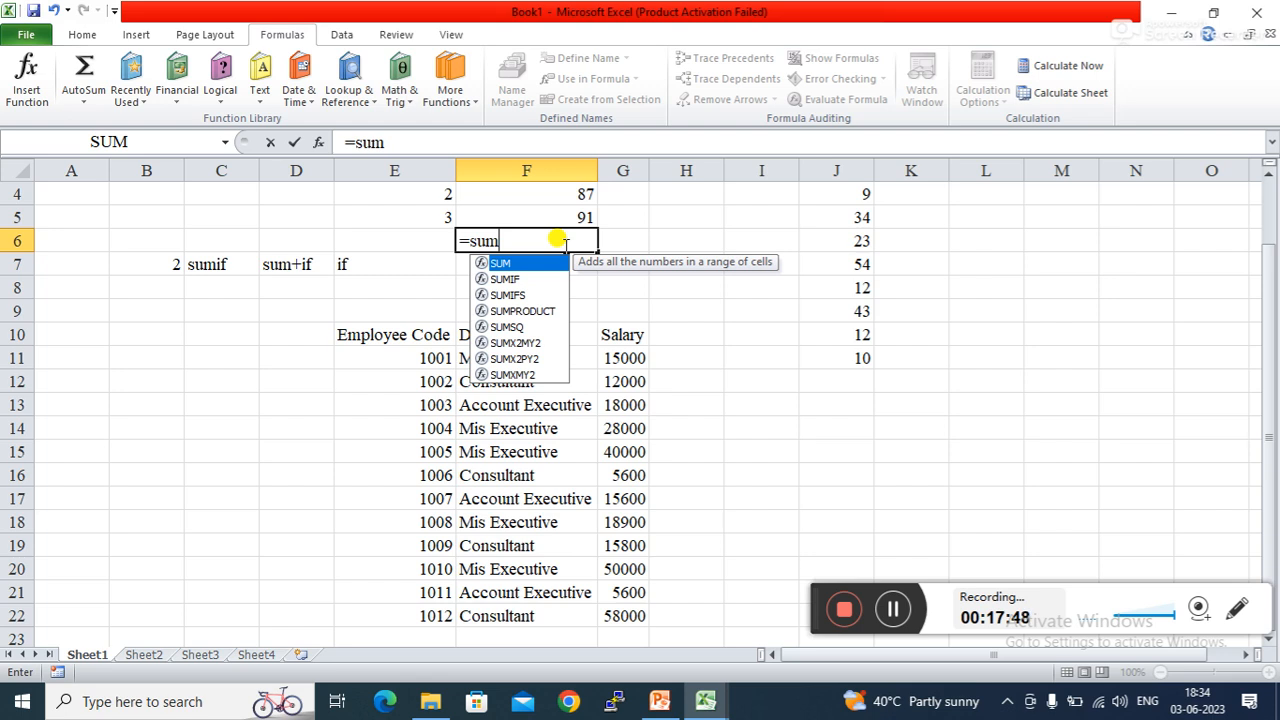
{"action": "key", "text": "Tab"}
{"action": "key", "text": "Down"}
{"action": "key", "text": "Down"}
{"action": "key", "text": "Down"}
{"action": "key", "text": "Down"}
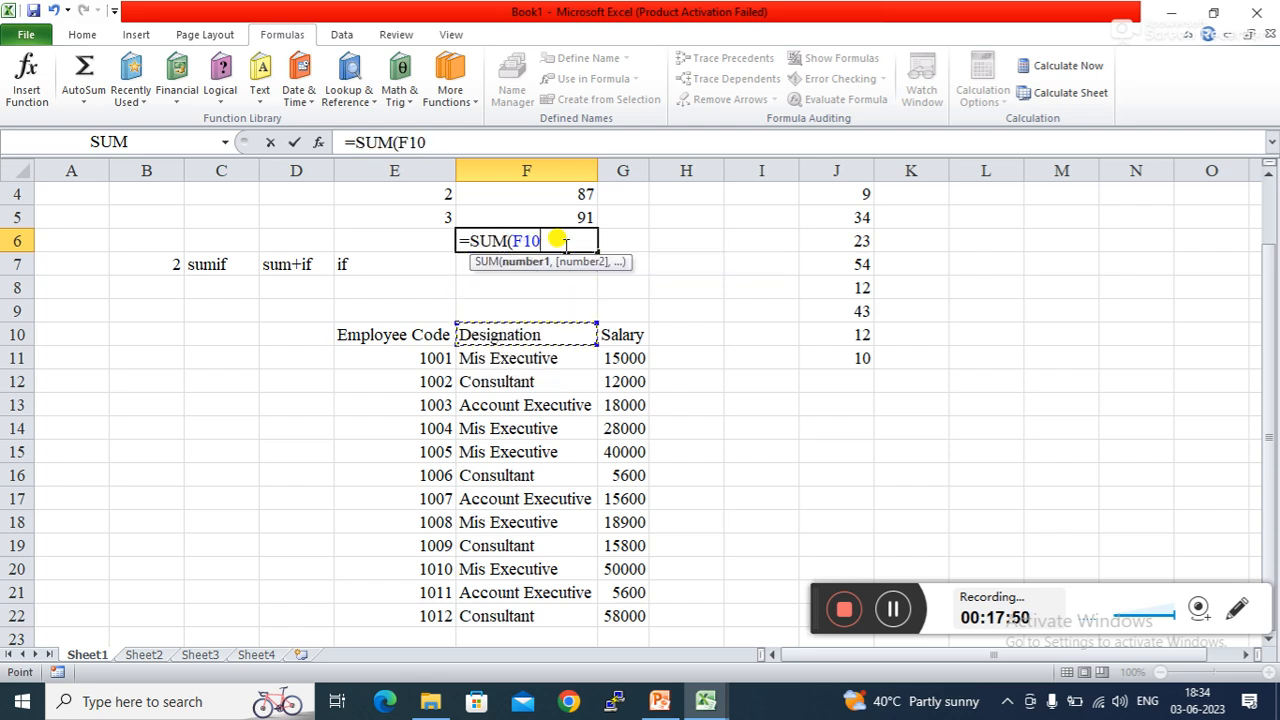
{"action": "key", "text": "Right"}
{"action": "key", "text": "Down"}
{"action": "key", "text": "shift+Down"}
{"action": "key", "text": "shift+Down"}
{"action": "key", "text": "shift+Down"}
{"action": "key", "text": "shift+Down"}
{"action": "key", "text": "shift+Down"}
{"action": "key", "text": "shift+Down"}
{"action": "key", "text": "shift+Down"}
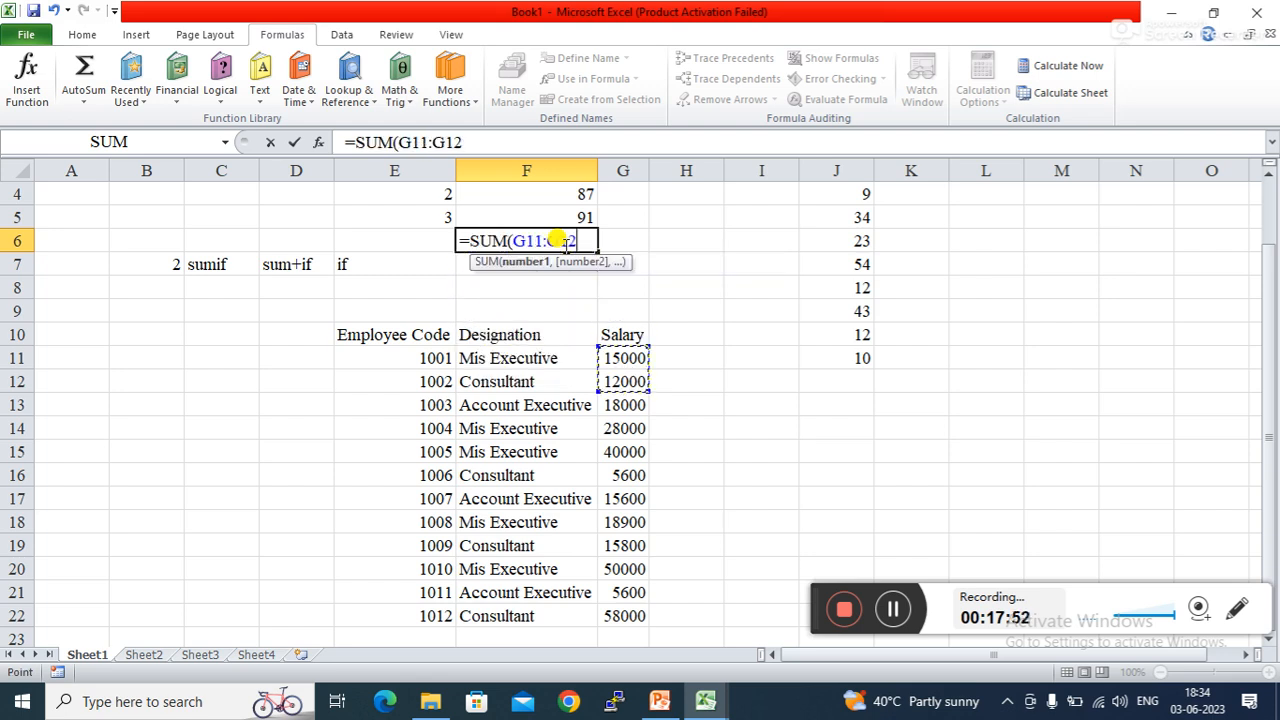
{"action": "key", "text": "shift+Down"}
{"action": "key", "text": "shift+Down"}
{"action": "key", "text": "shift+Down"}
{"action": "key", "text": "shift+Down"}
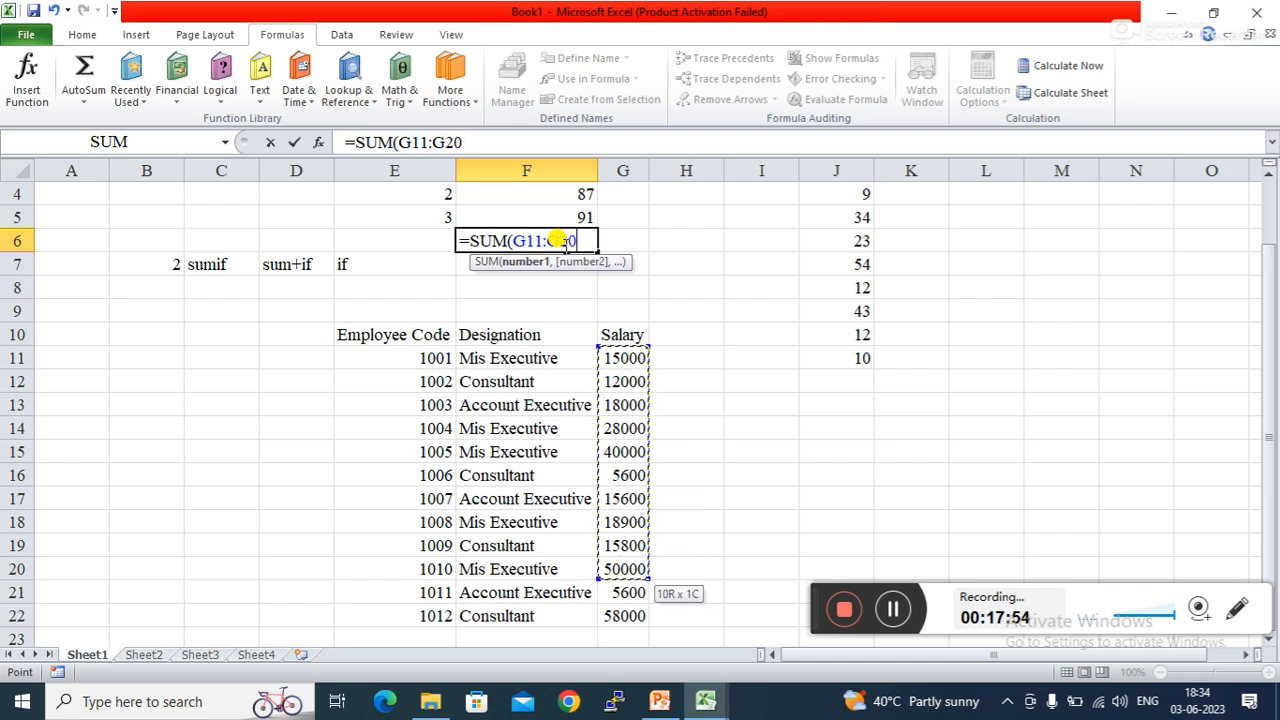
{"action": "key", "text": "Return"}
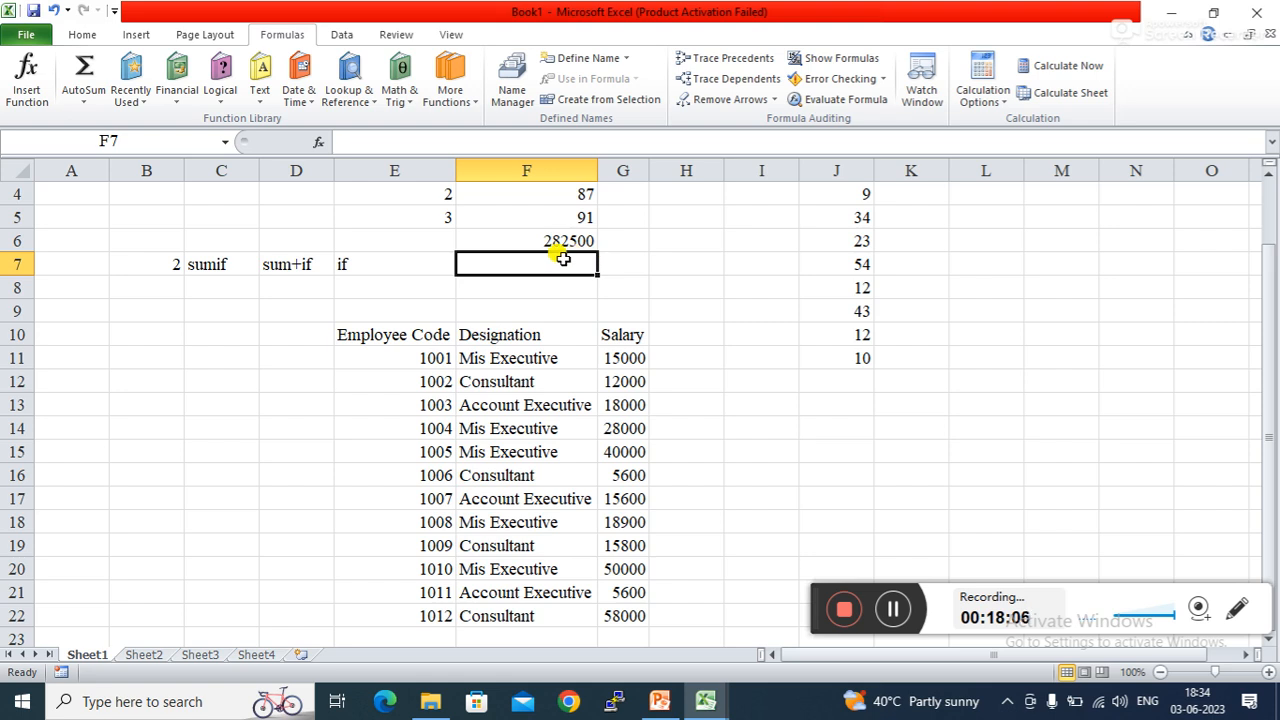
- Review the Consultant and Mis Executive entries in the Designation column and the SUM formula in F6
{"action": "left_click", "coordinate": [528, 373]}
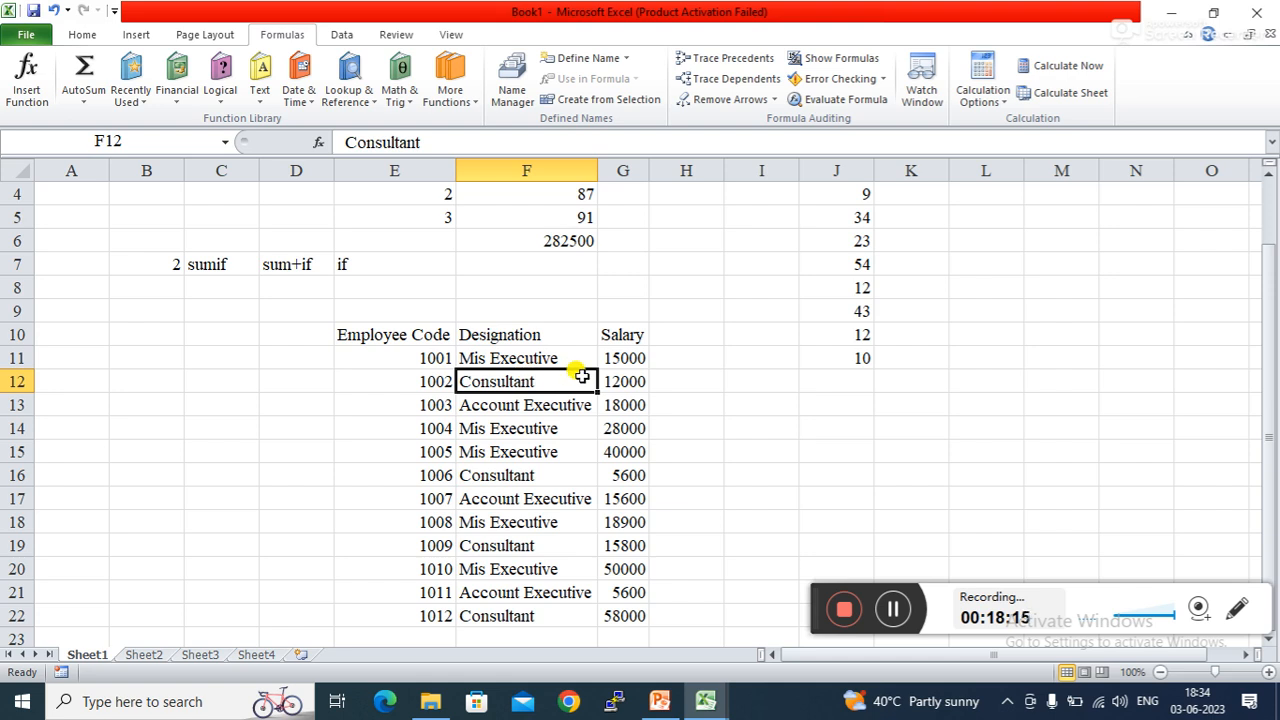
{"action": "left_click", "coordinate": [541, 352]}
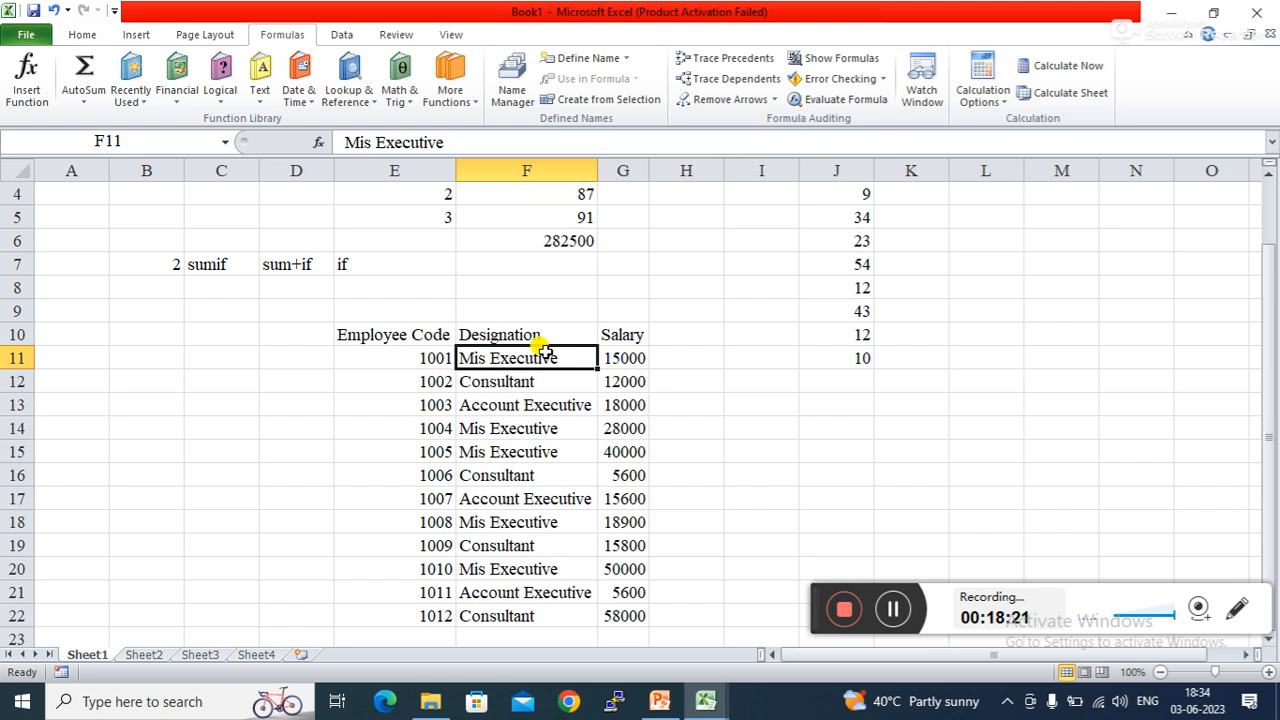
{"action": "left_click", "coordinate": [552, 240]}
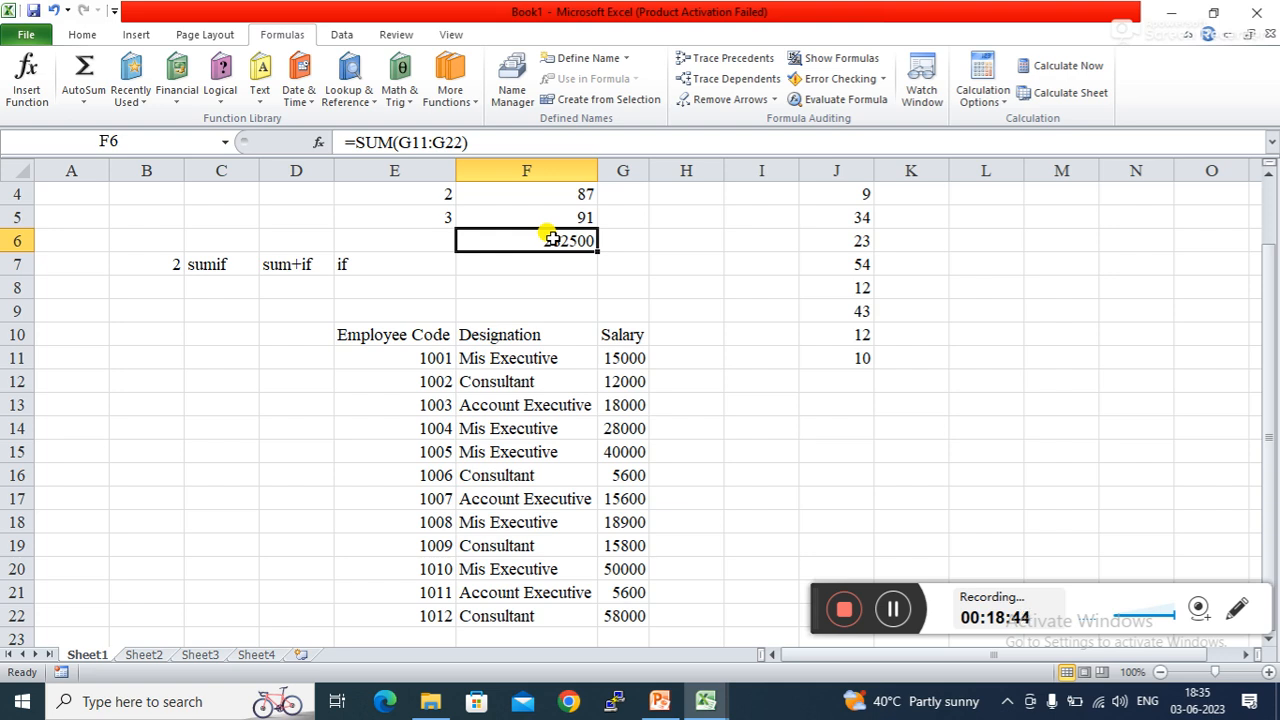
- Start a SUMIF formula in cell F7 with the designations in F11:F22 as its range
{"action": "left_click", "coordinate": [535, 267]}
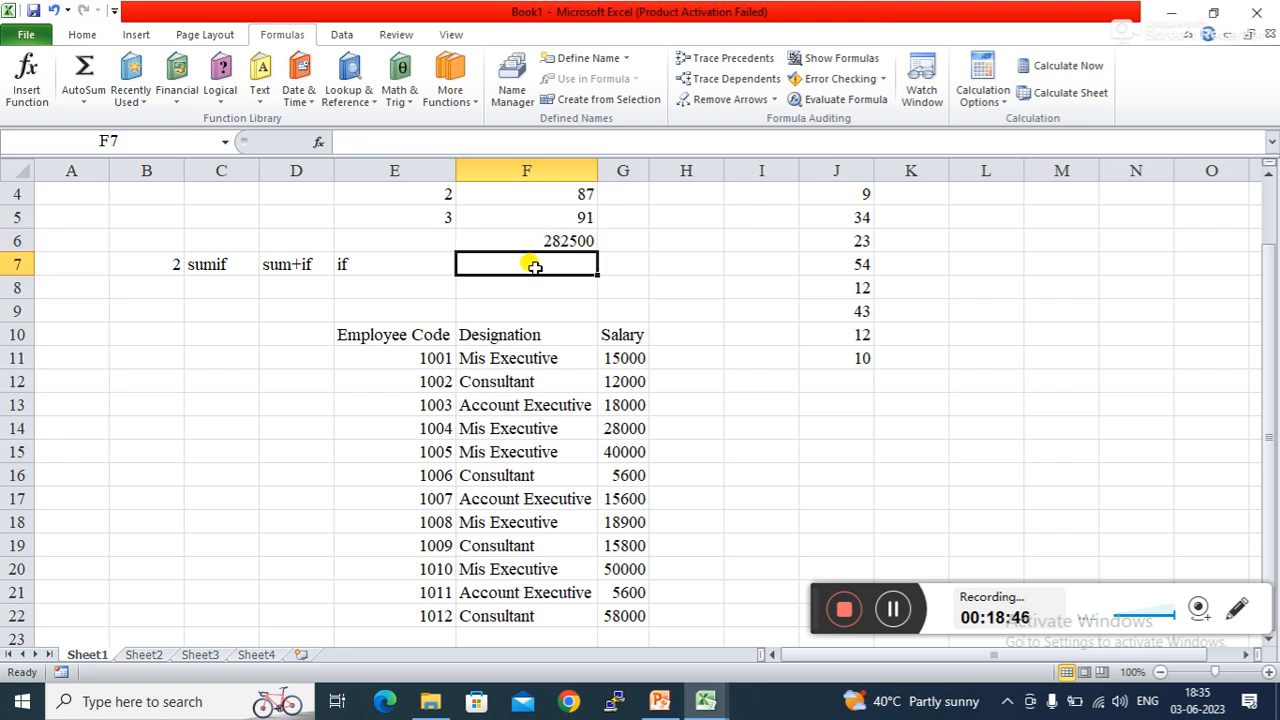
{"action": "type", "text": "="}
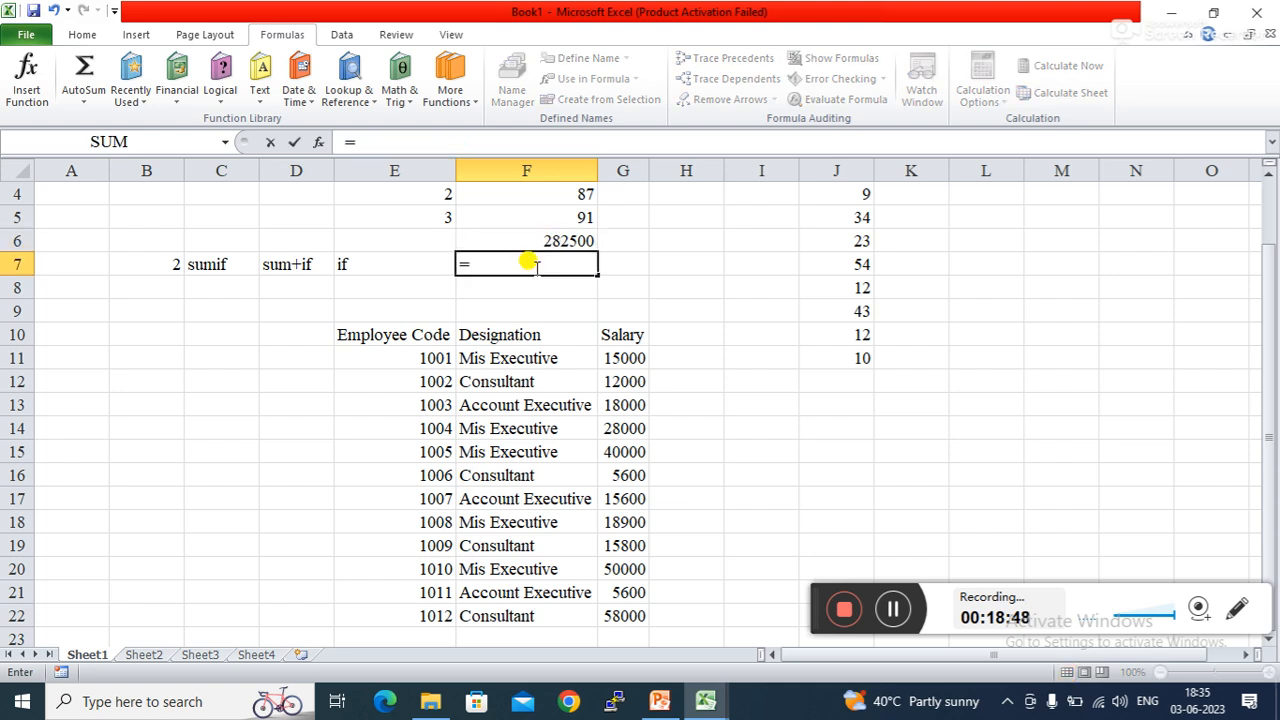
{"action": "type", "text": "su"}
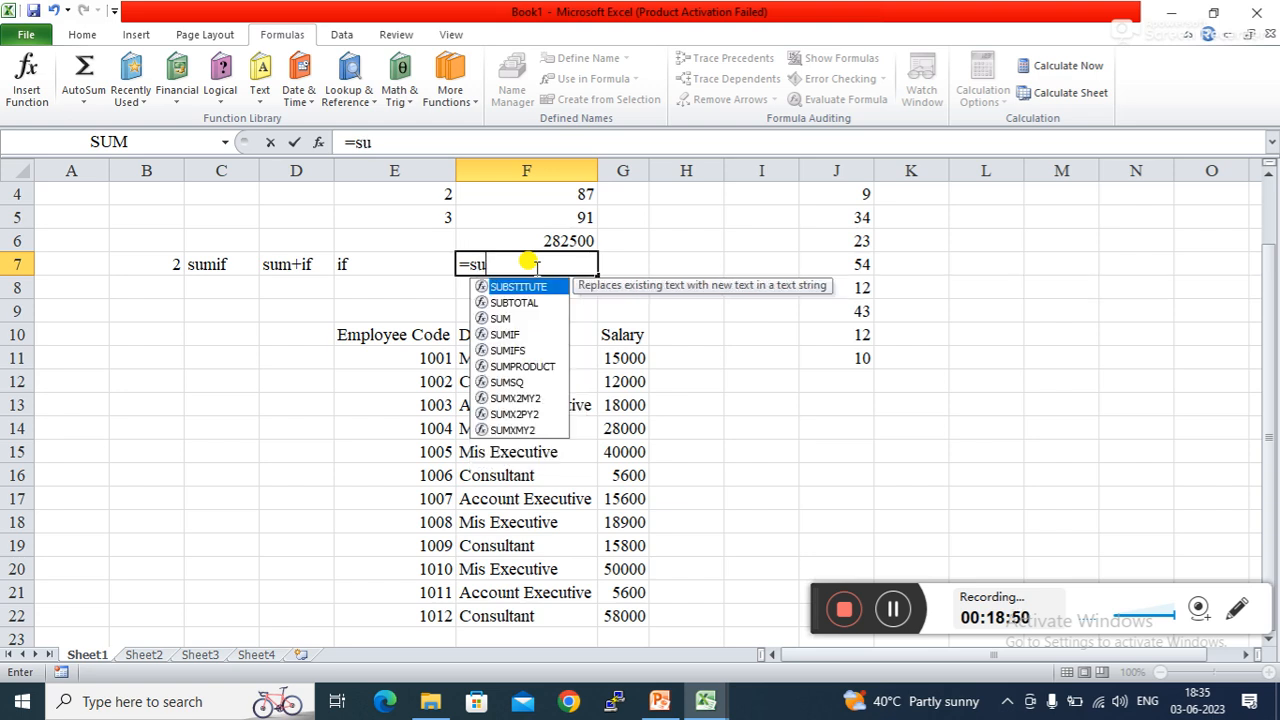
{"action": "key", "text": "Down"}
{"action": "key", "text": "Down"}
{"action": "key", "text": "Down"}
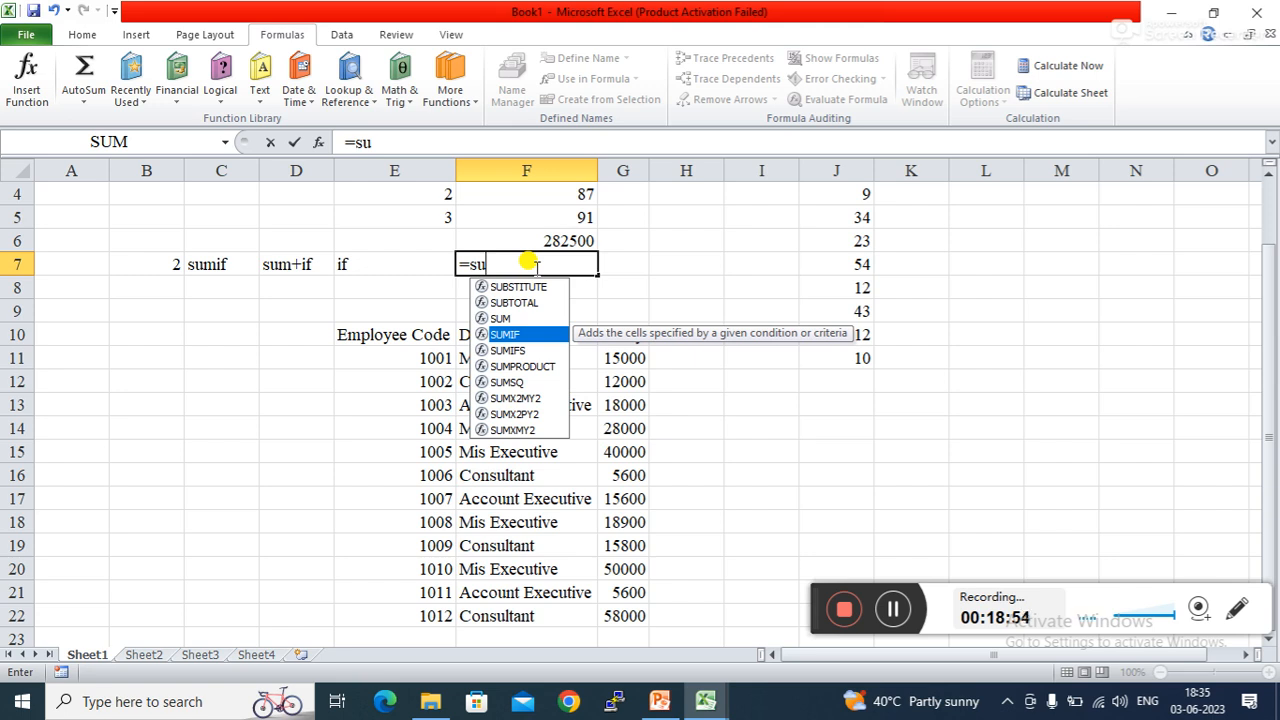
{"action": "key", "text": "Up"}
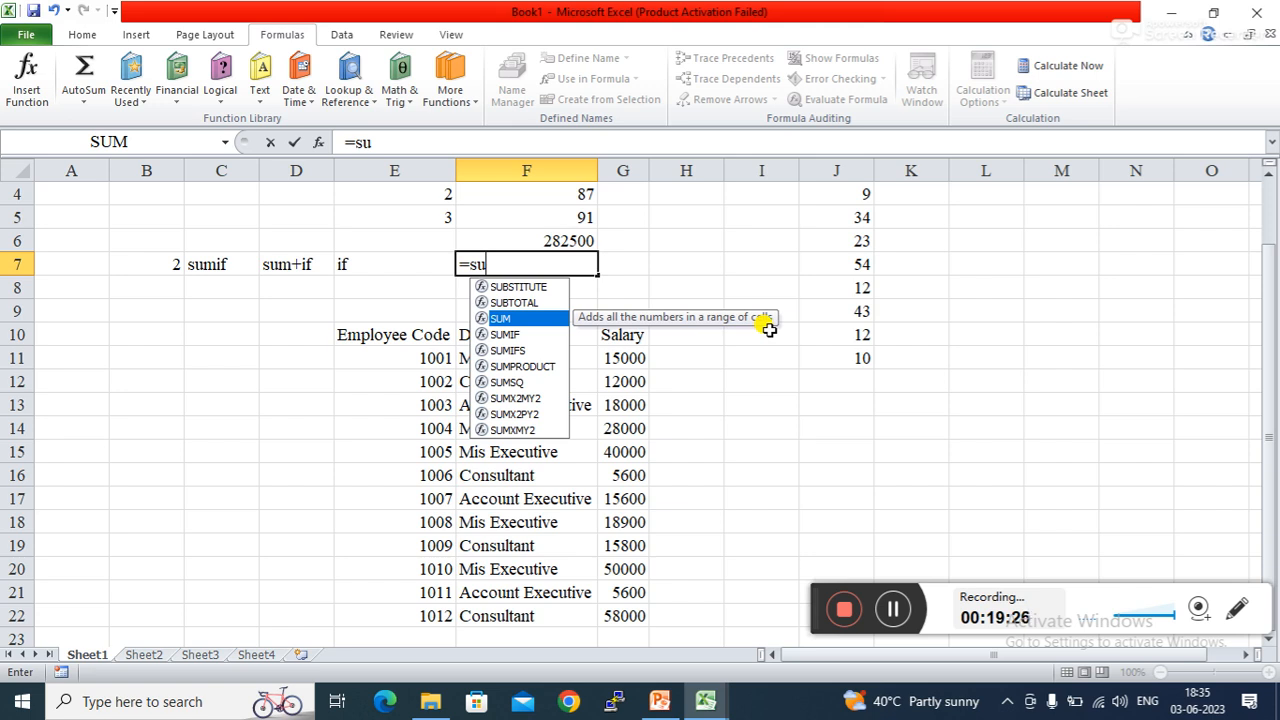
{"action": "key", "text": "Down"}
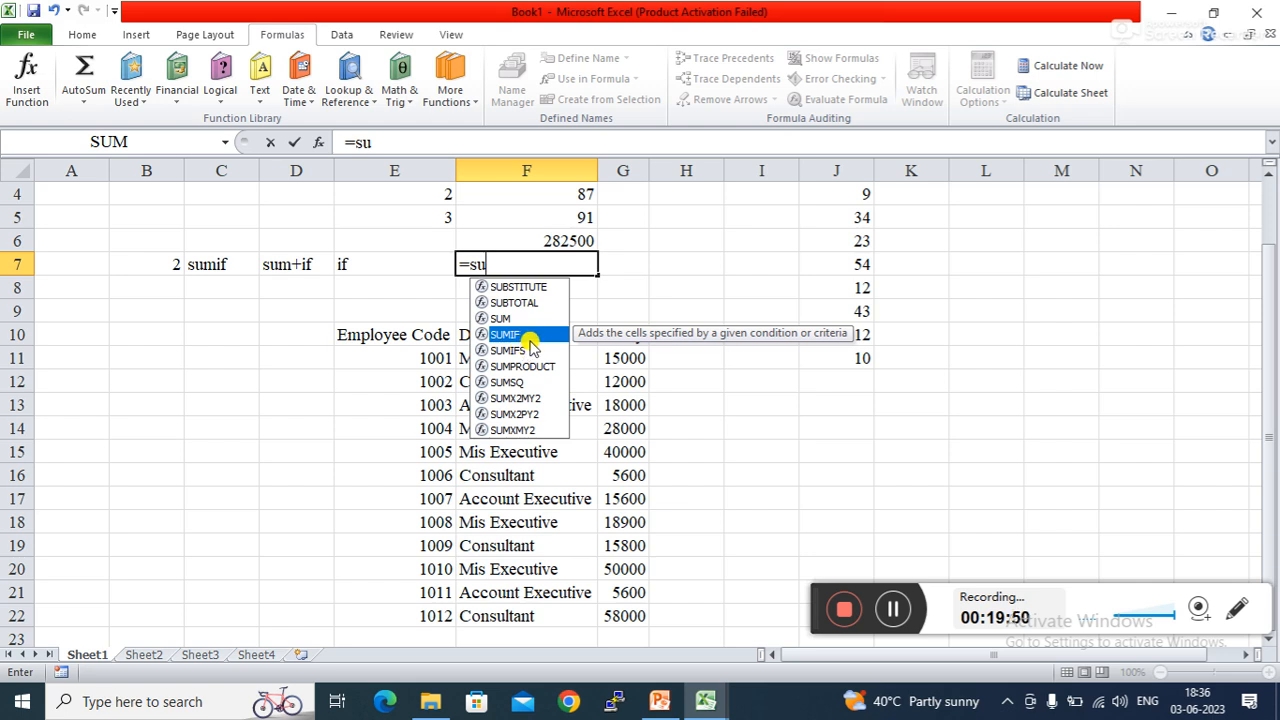
{"action": "double_click", "coordinate": [529, 335]}
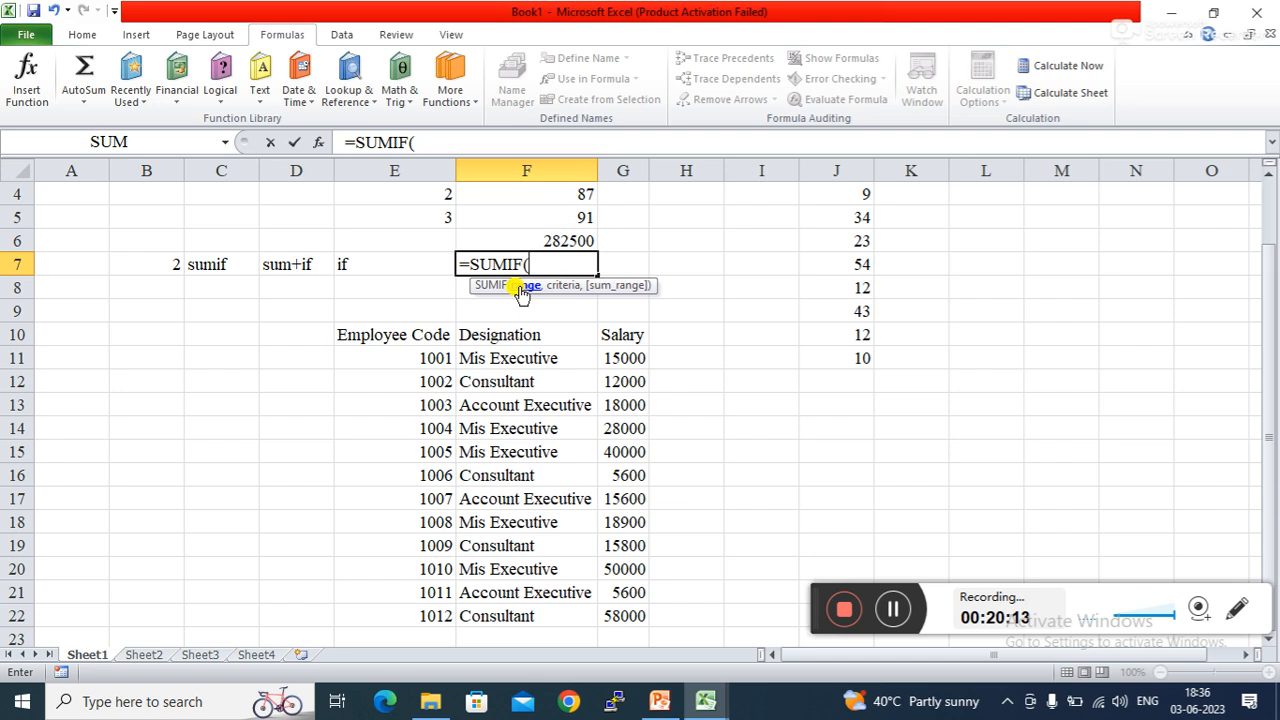
{"action": "left_click", "coordinate": [498, 358]}
{"action": "left_click_drag", "start_coordinate": [498, 358], "coordinate": [508, 606]}
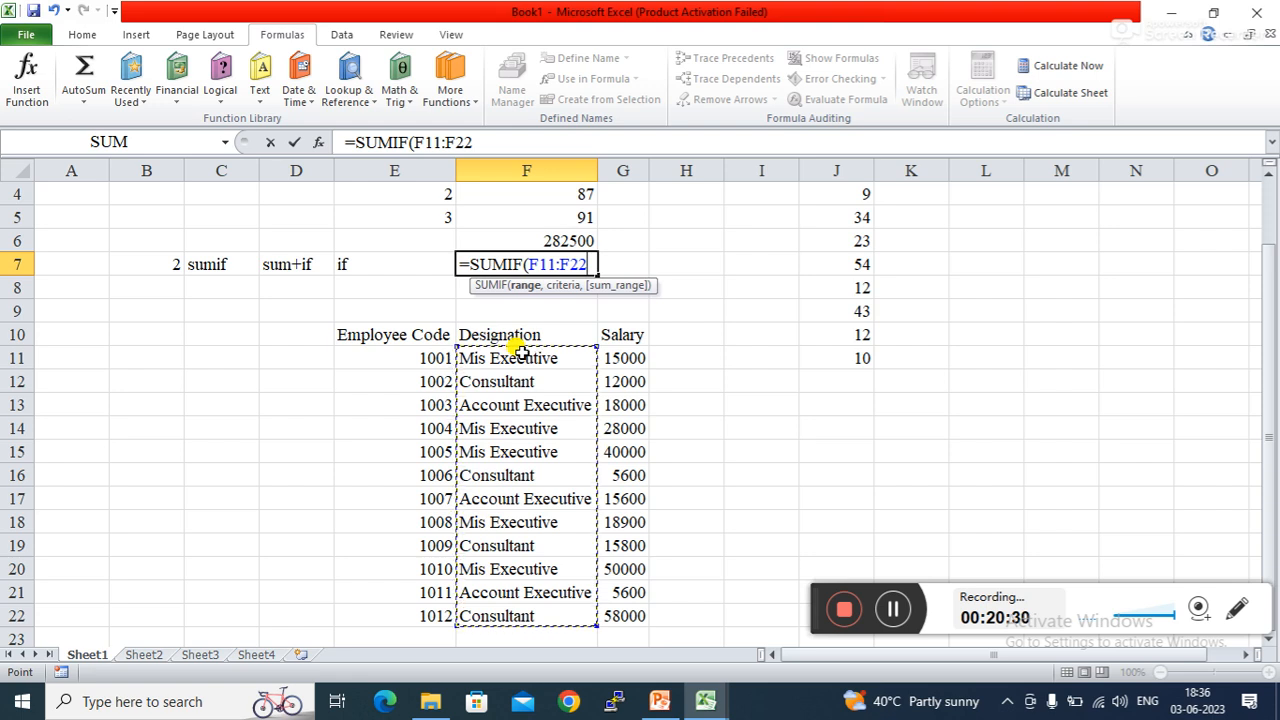
{"action": "type", "text": ","}
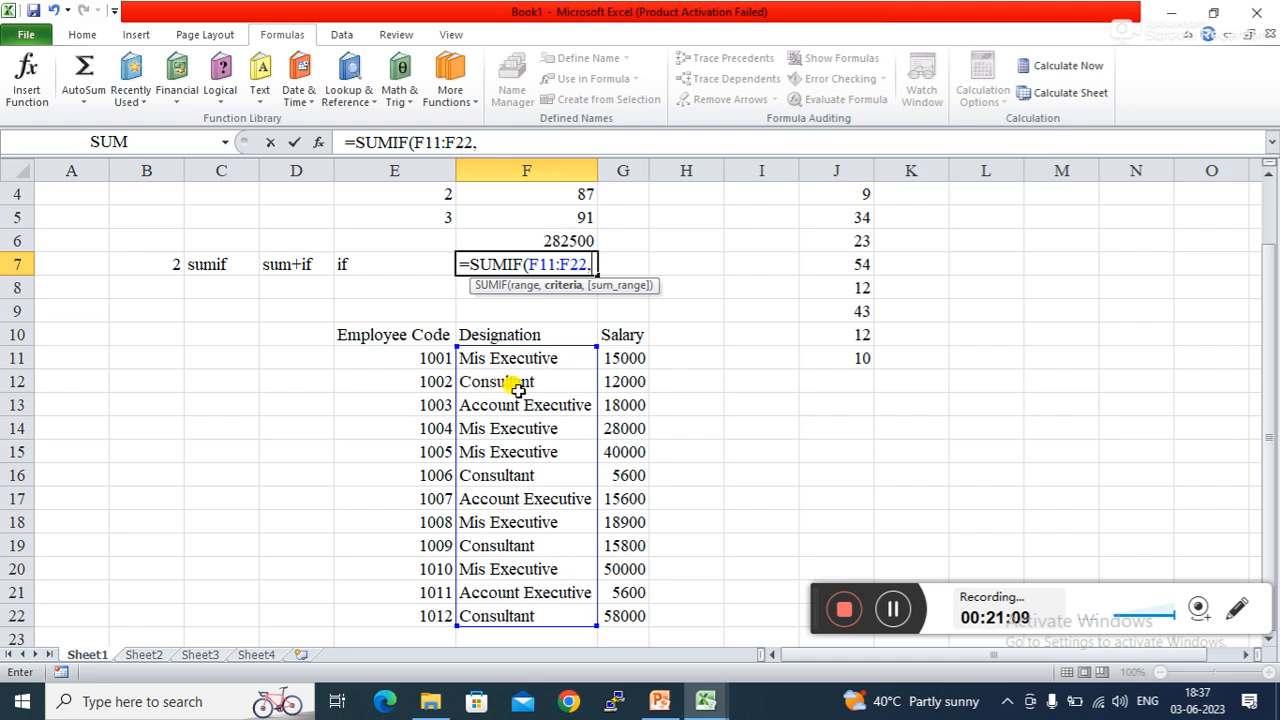
- Complete the SUMIF formula in F7 with the criterion "consultant" and the salaries in G11:G22 as the sum range
{"action": "type", "text": "\"con"}
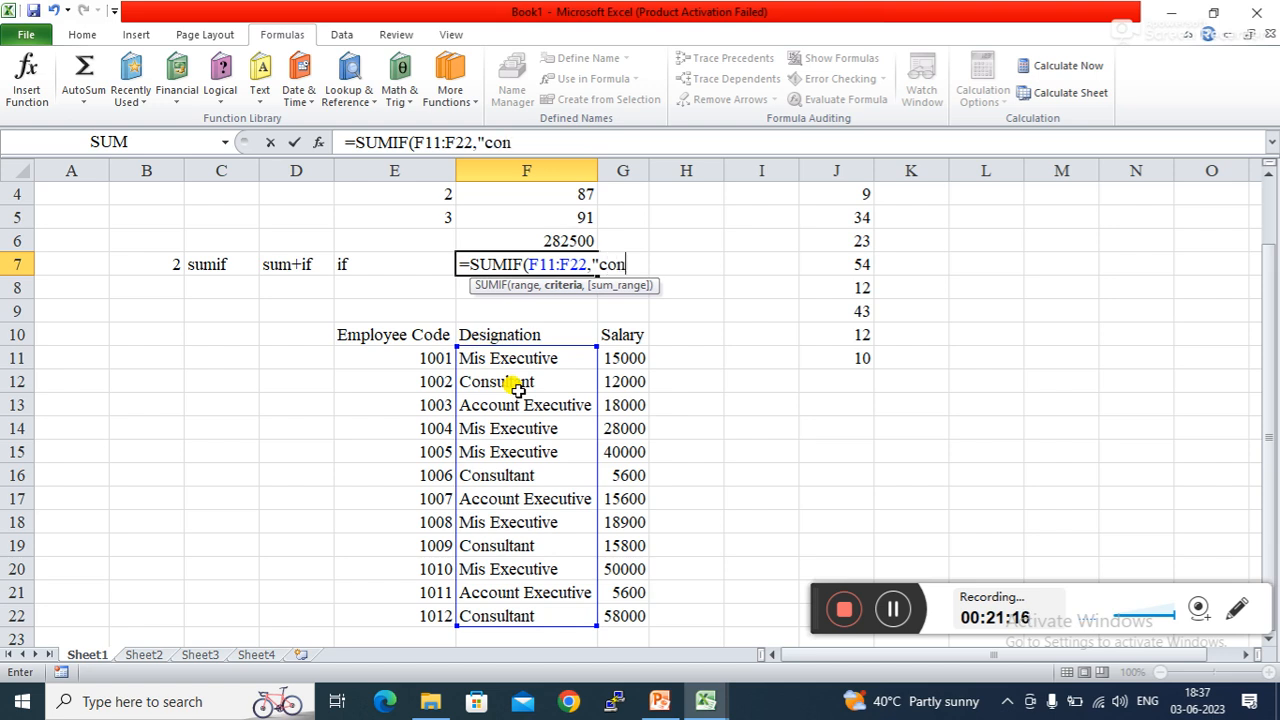
{"action": "type", "text": "sulta"}
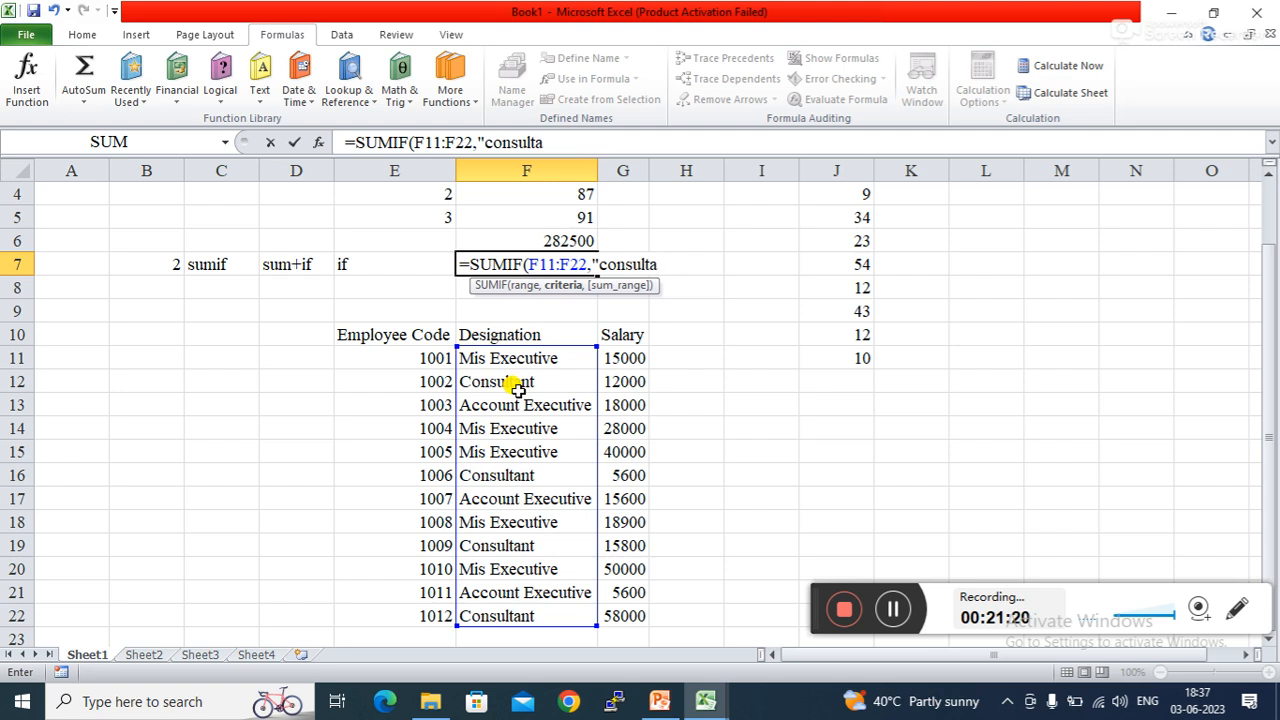
{"action": "type", "text": "nt\","}
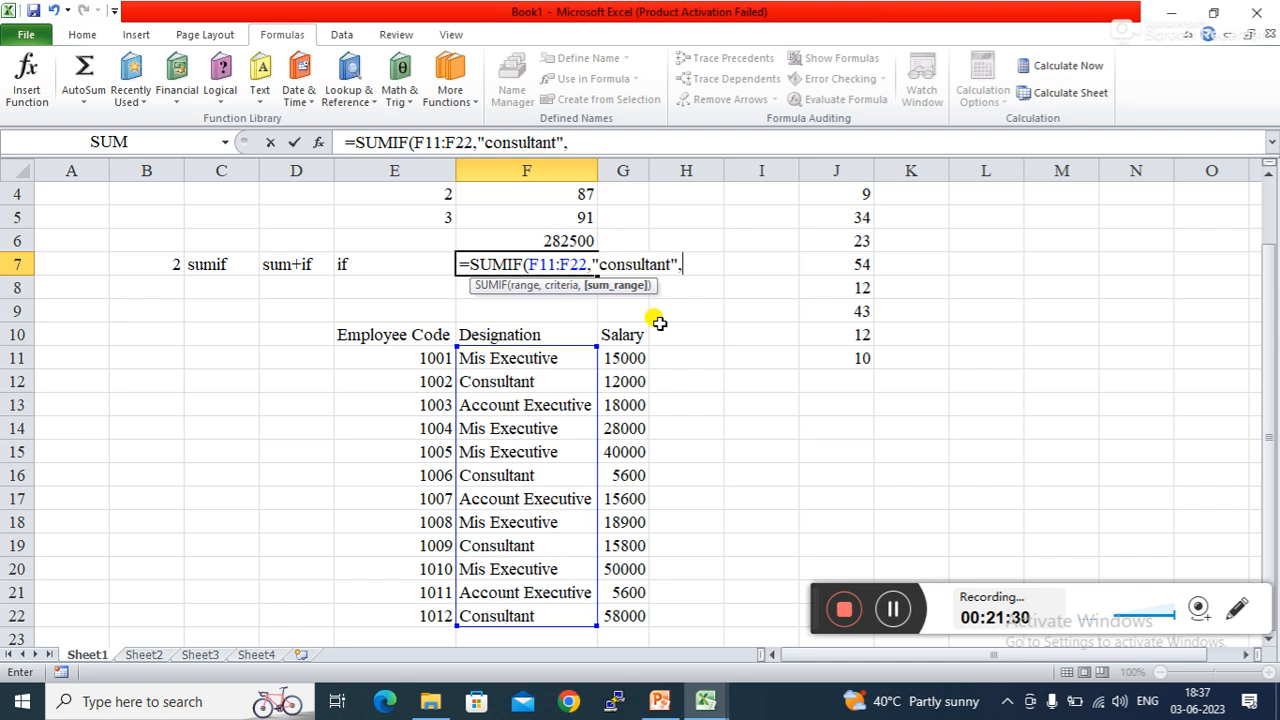
{"action": "left_click", "coordinate": [626, 358]}
{"action": "left_click_drag", "start_coordinate": [626, 358], "coordinate": [637, 610]}
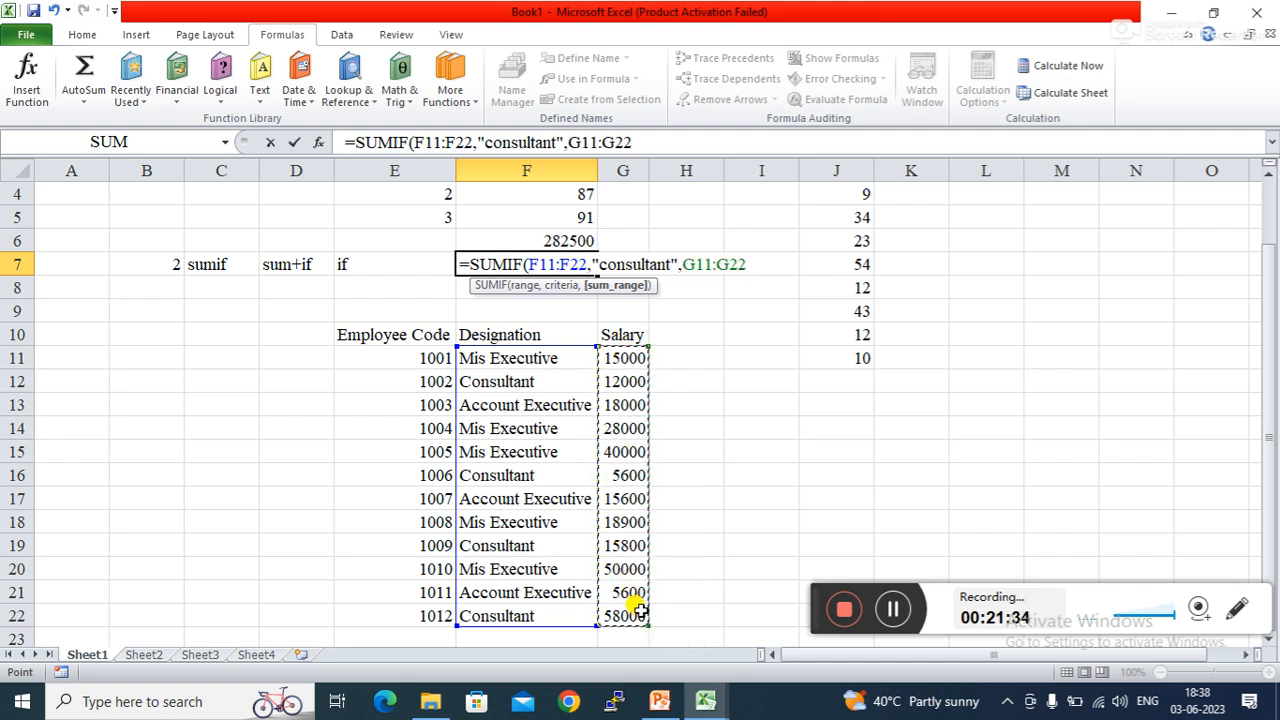
{"action": "key", "text": "Return"}
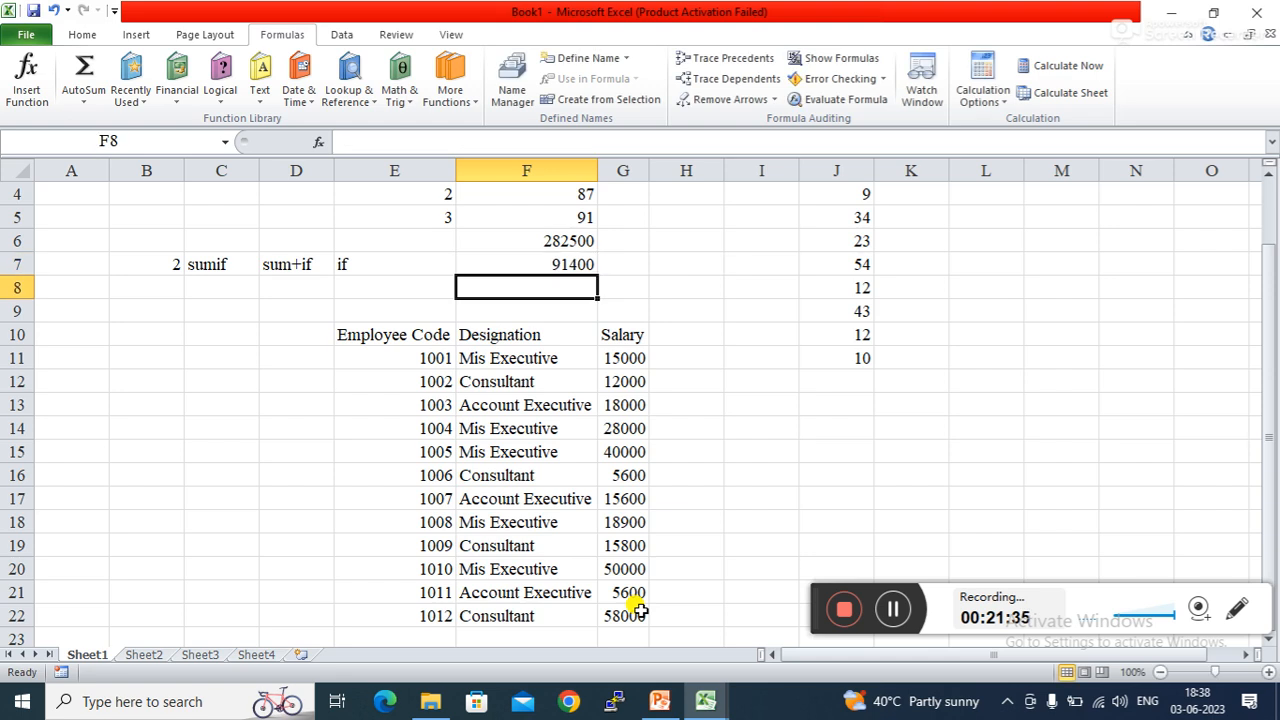
- Compare the SUM formula in F6 with the SUMIF formula in F7 and check the first Designation entry
{"action": "left_click", "coordinate": [550, 260]}
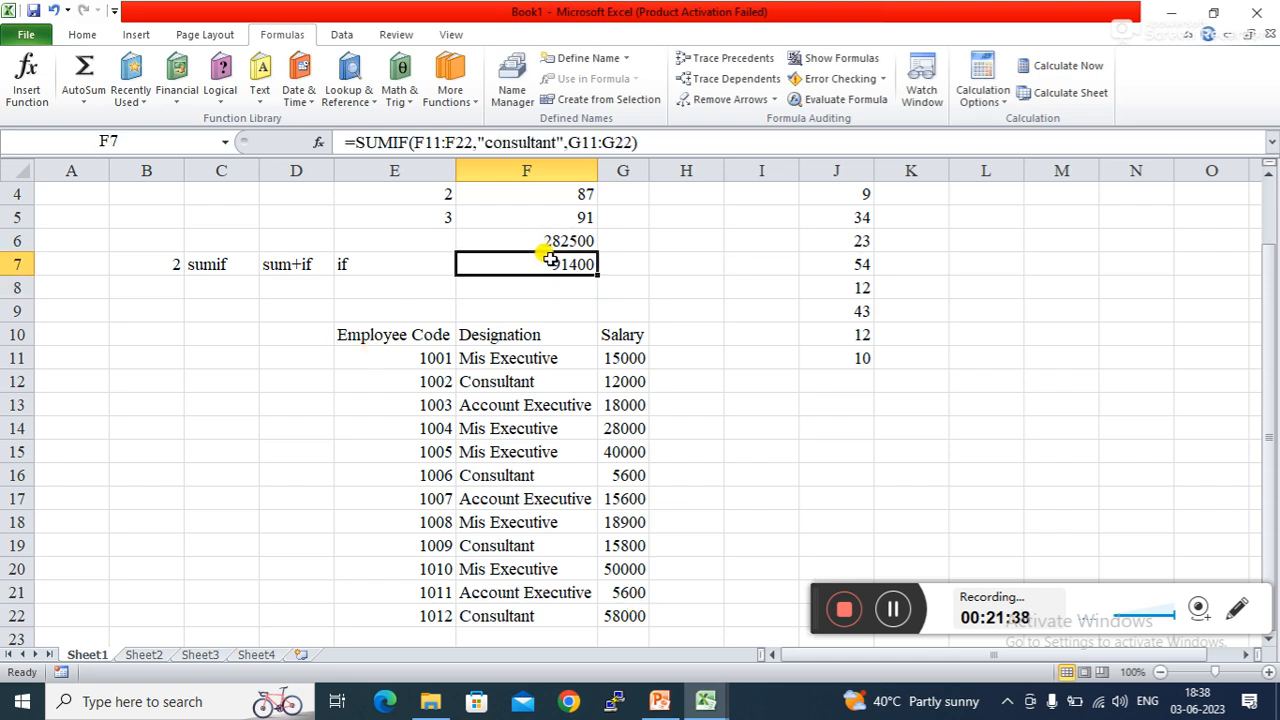
{"action": "left_click", "coordinate": [545, 241]}
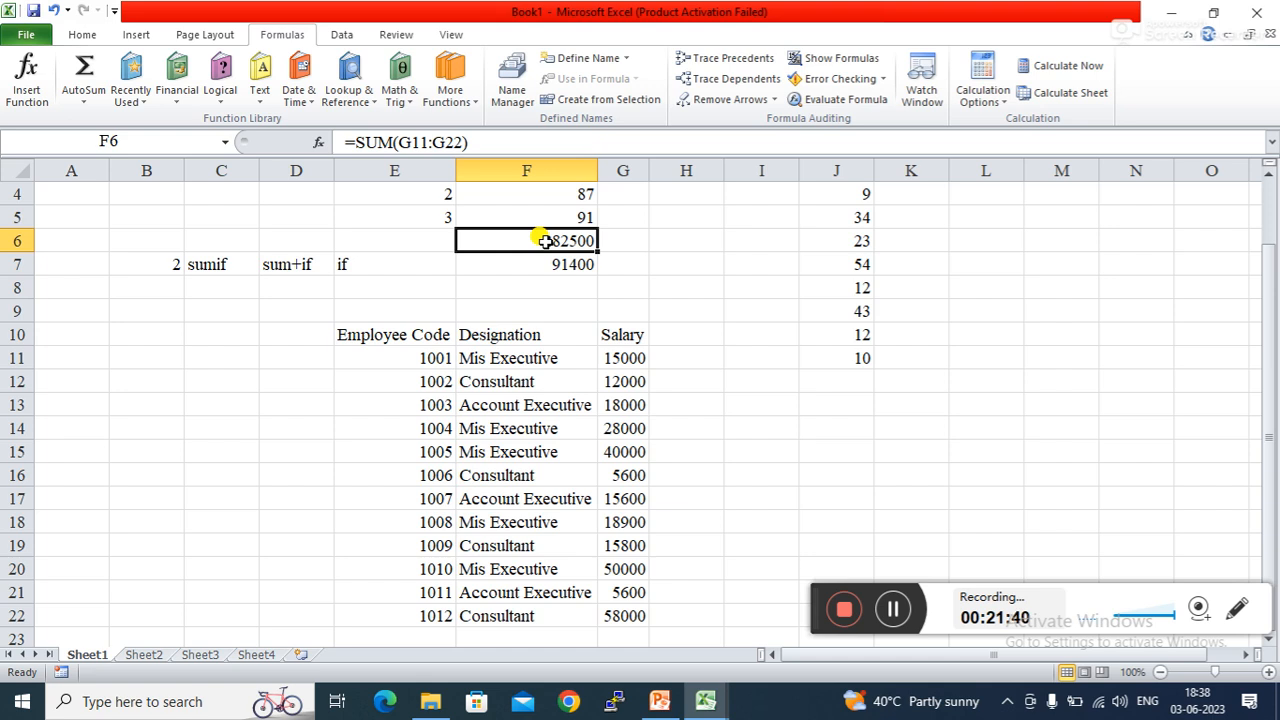
{"action": "left_click", "coordinate": [537, 257]}
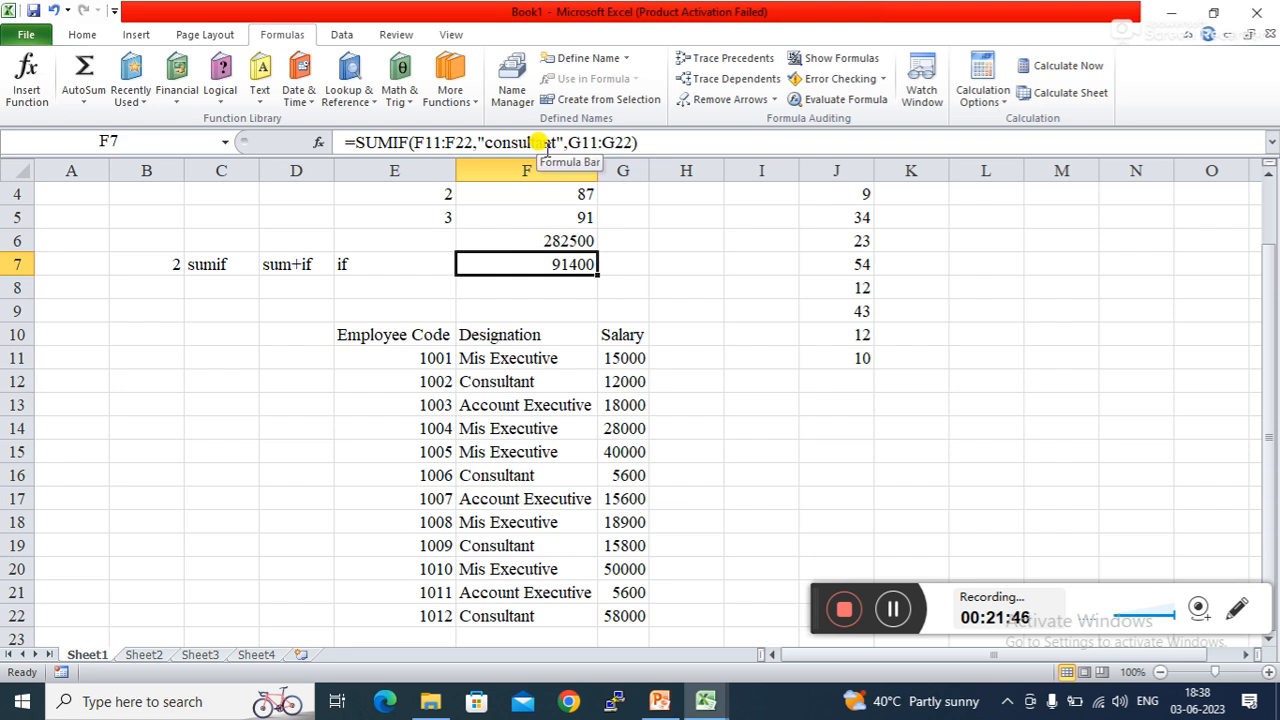
{"action": "left_click", "coordinate": [677, 260]}
{"action": "left_click", "coordinate": [680, 289]}
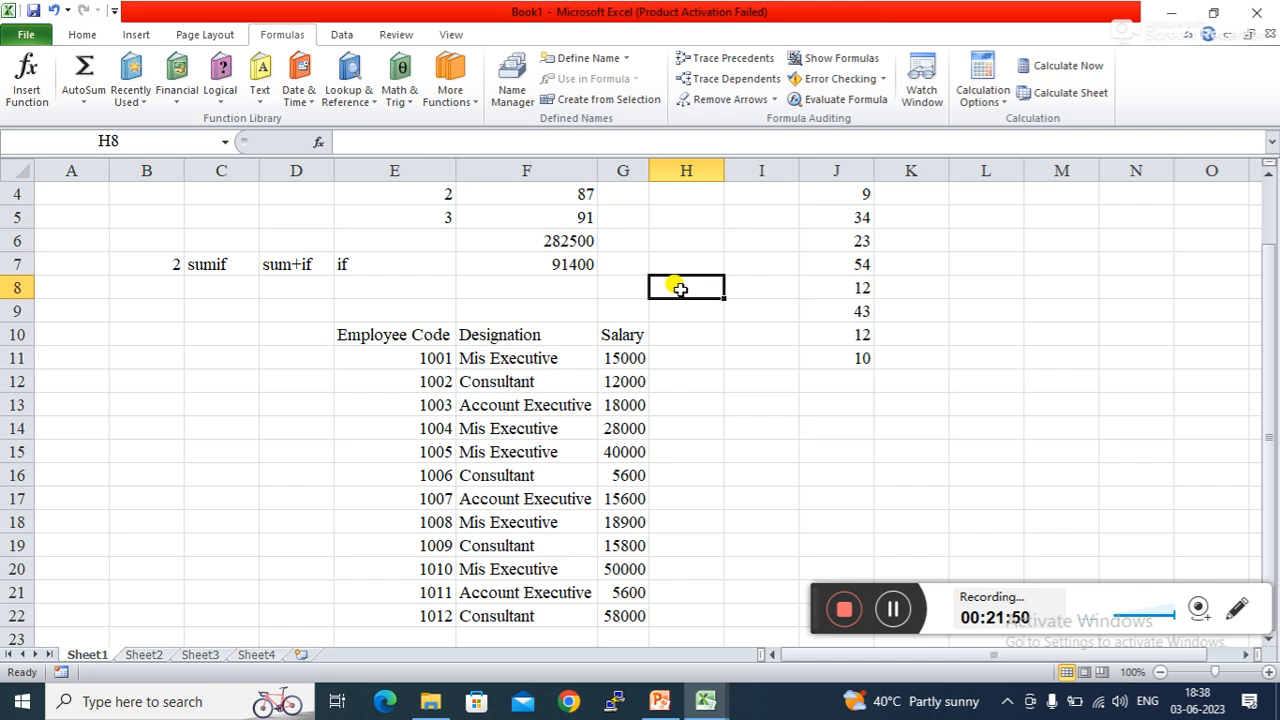
{"action": "left_click", "coordinate": [551, 264]}
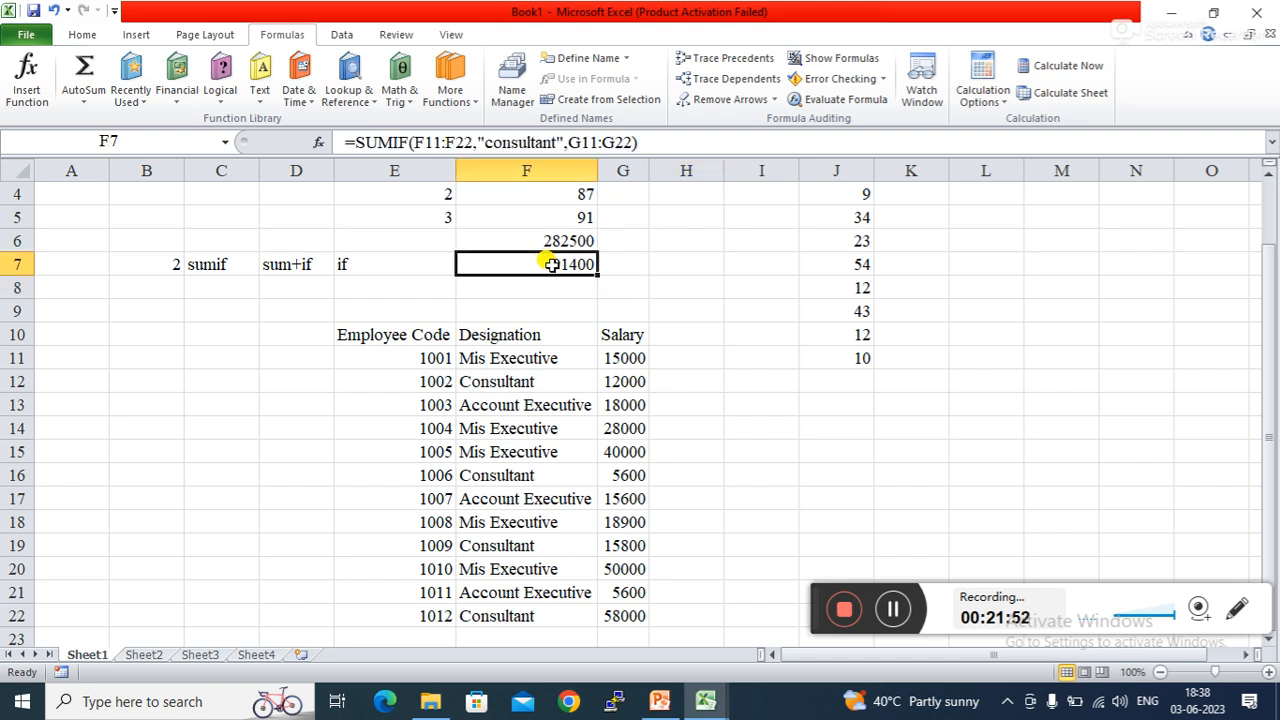
{"action": "left_click", "coordinate": [530, 362]}
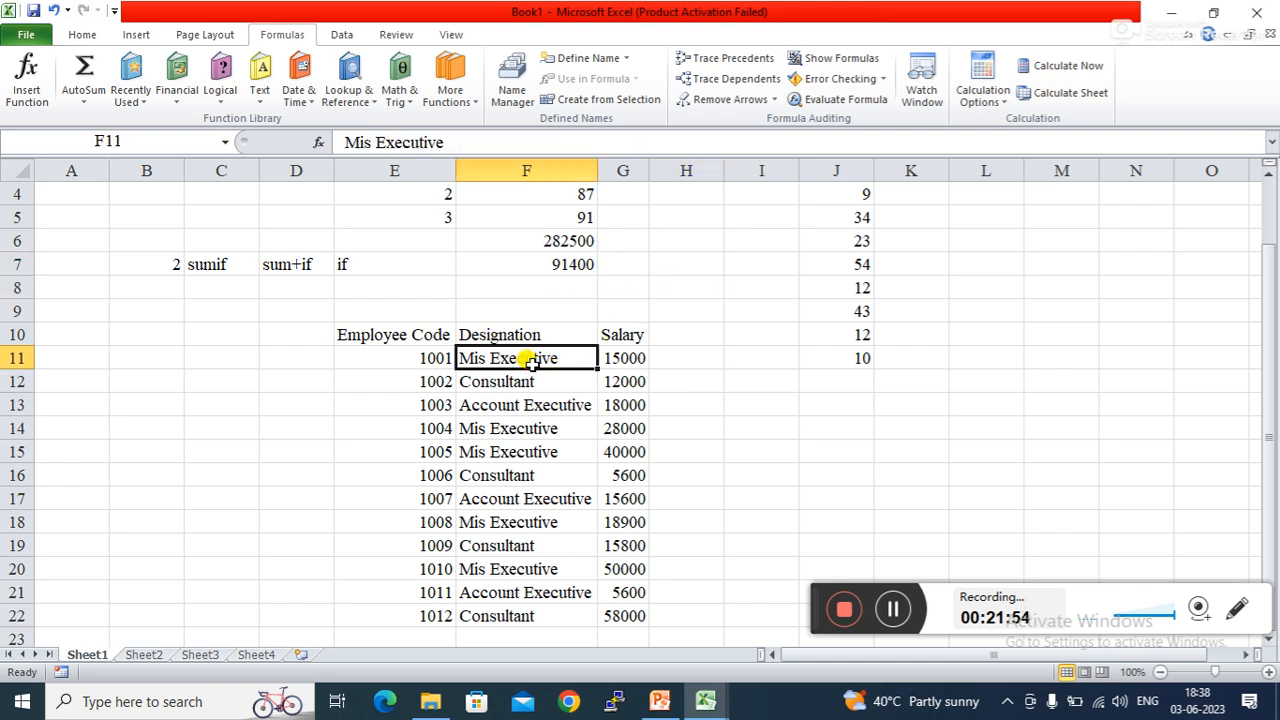
{"action": "left_click", "coordinate": [552, 265]}
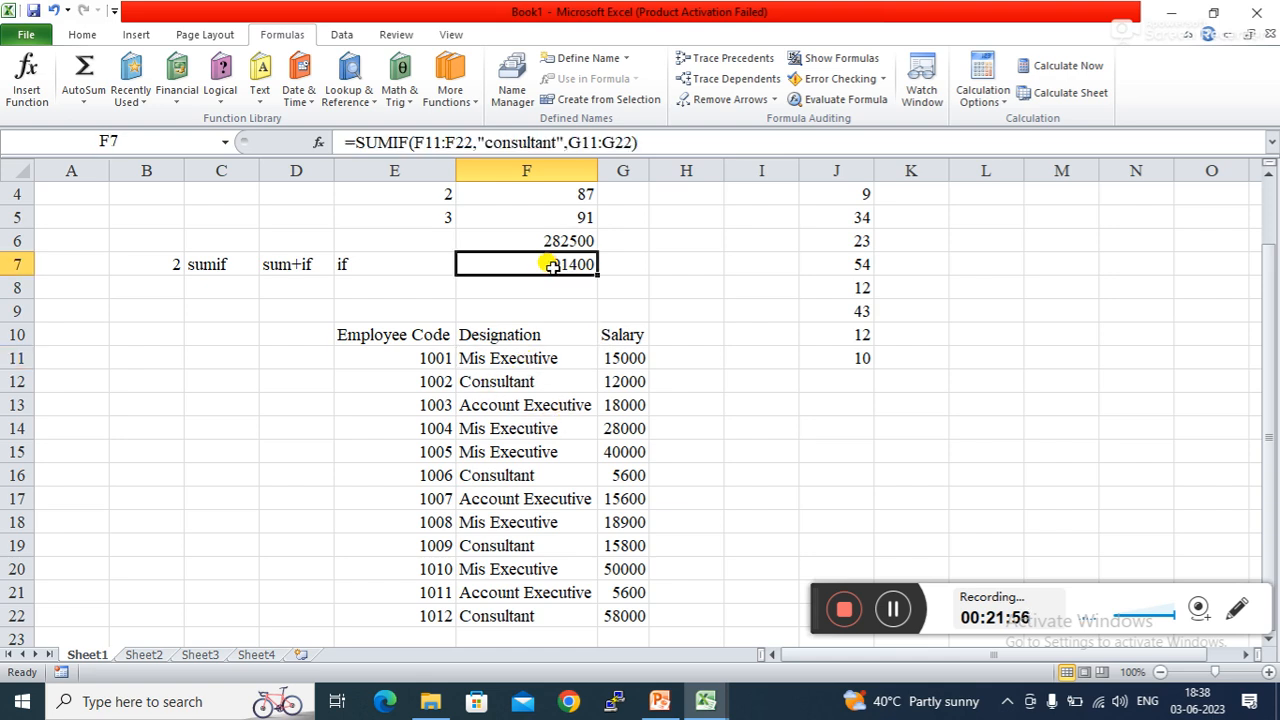
- Replace the typed "consultant" criterion of the SUMIF formula in F7 with a reference to cell E7
{"action": "left_click", "coordinate": [556, 141]}
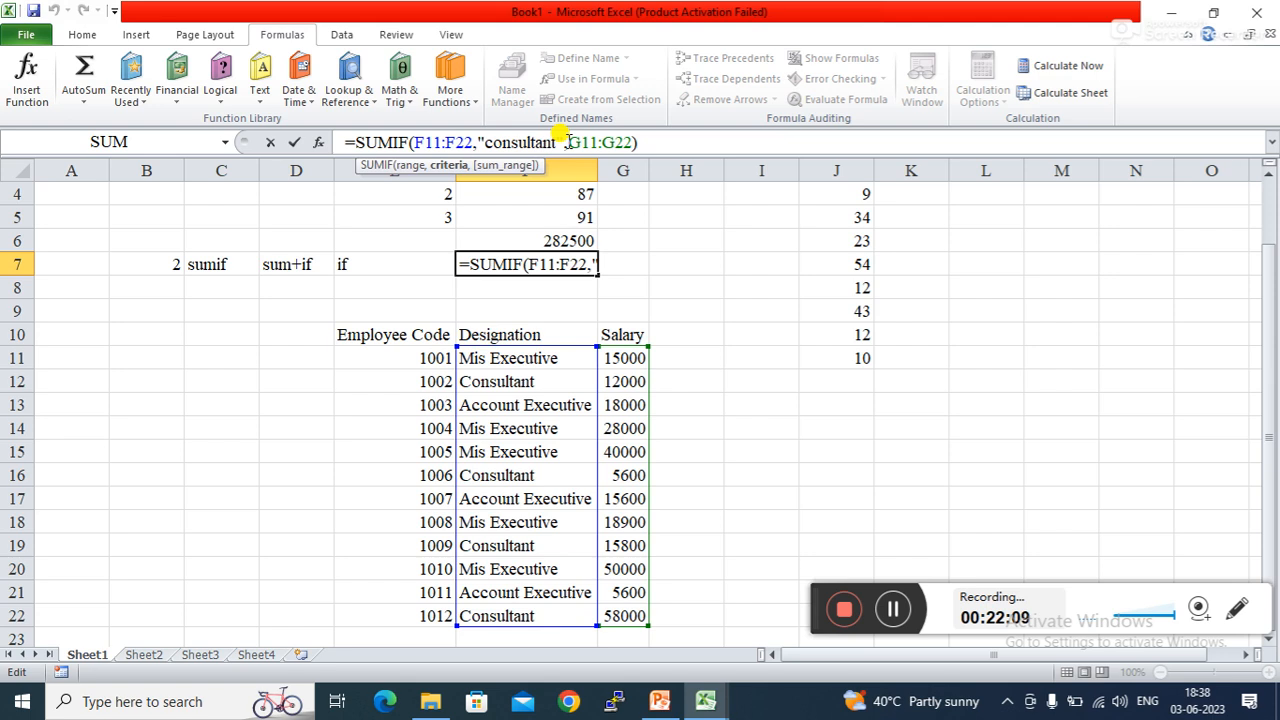
{"action": "left_click", "coordinate": [568, 142]}
{"action": "key", "text": "BackSpace"}
{"action": "key", "text": "BackSpace"}
{"action": "key", "text": "BackSpace"}
{"action": "key", "text": "BackSpace"}
{"action": "key", "text": "BackSpace"}
{"action": "key", "text": "BackSpace"}
{"action": "key", "text": "BackSpace"}
{"action": "key", "text": "BackSpace"}
{"action": "key", "text": "BackSpace"}
{"action": "key", "text": "BackSpace"}
{"action": "key", "text": "BackSpace"}
{"action": "key", "text": "BackSpace"}
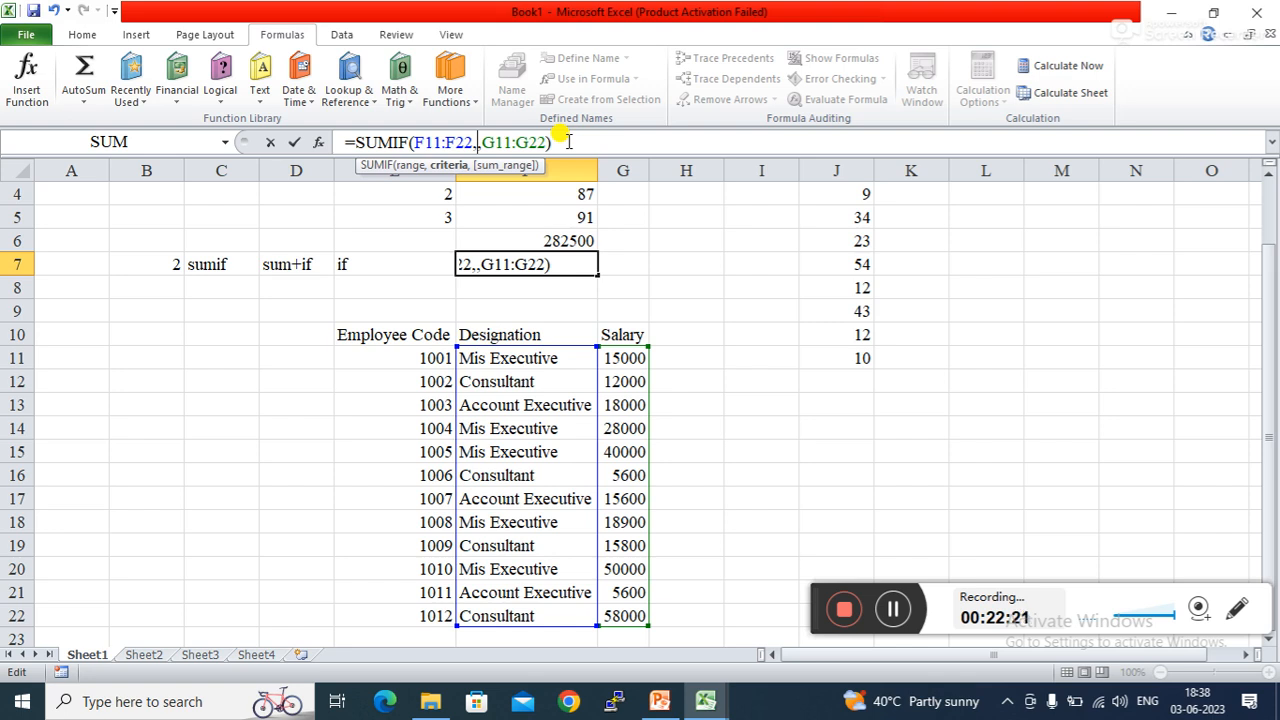
{"action": "left_click", "coordinate": [415, 255]}
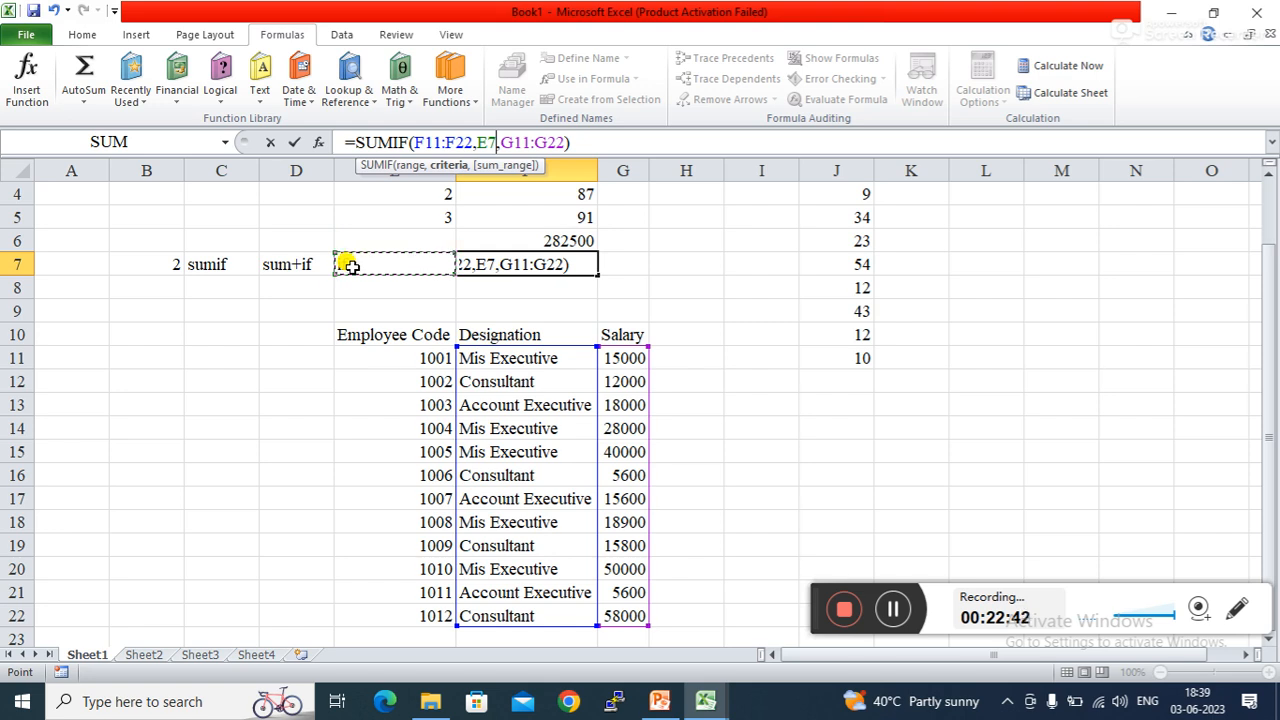
{"action": "key", "text": "Return"}
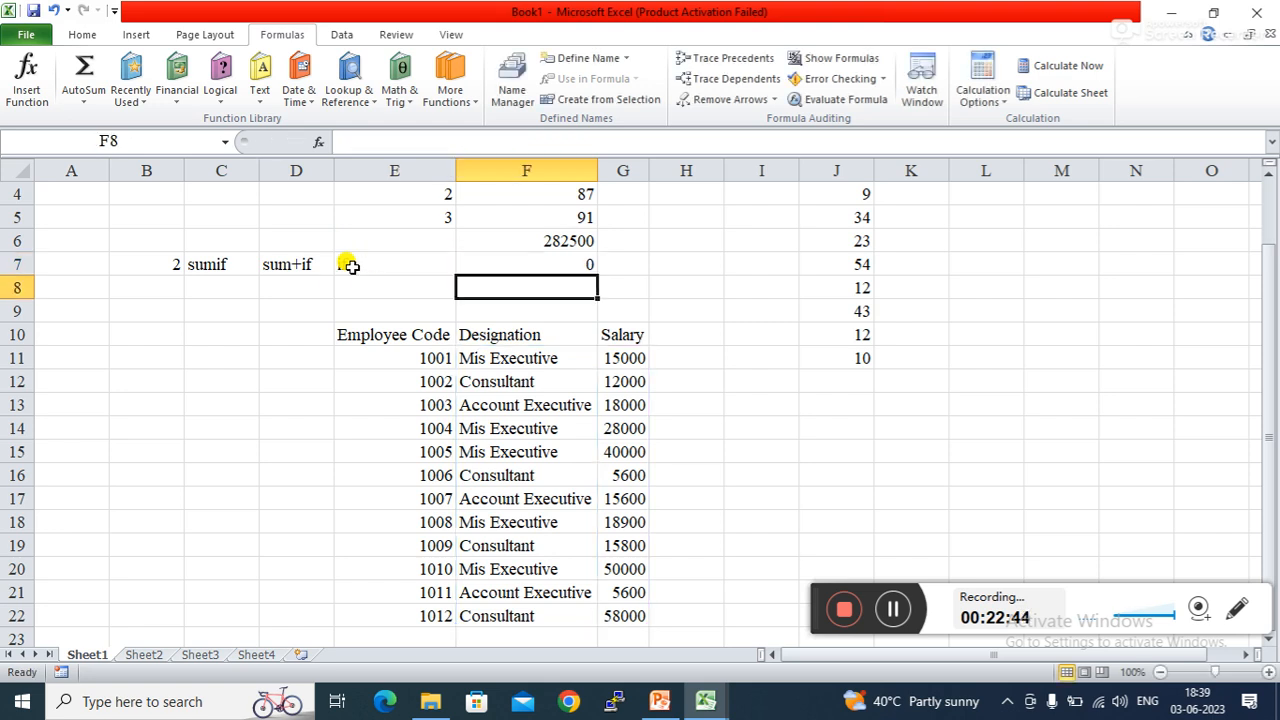
- Clear cell E7 and enter "mis executive" in it as the SUMIF criterion
{"action": "left_click", "coordinate": [350, 266]}
{"action": "key", "text": "BackSpace"}
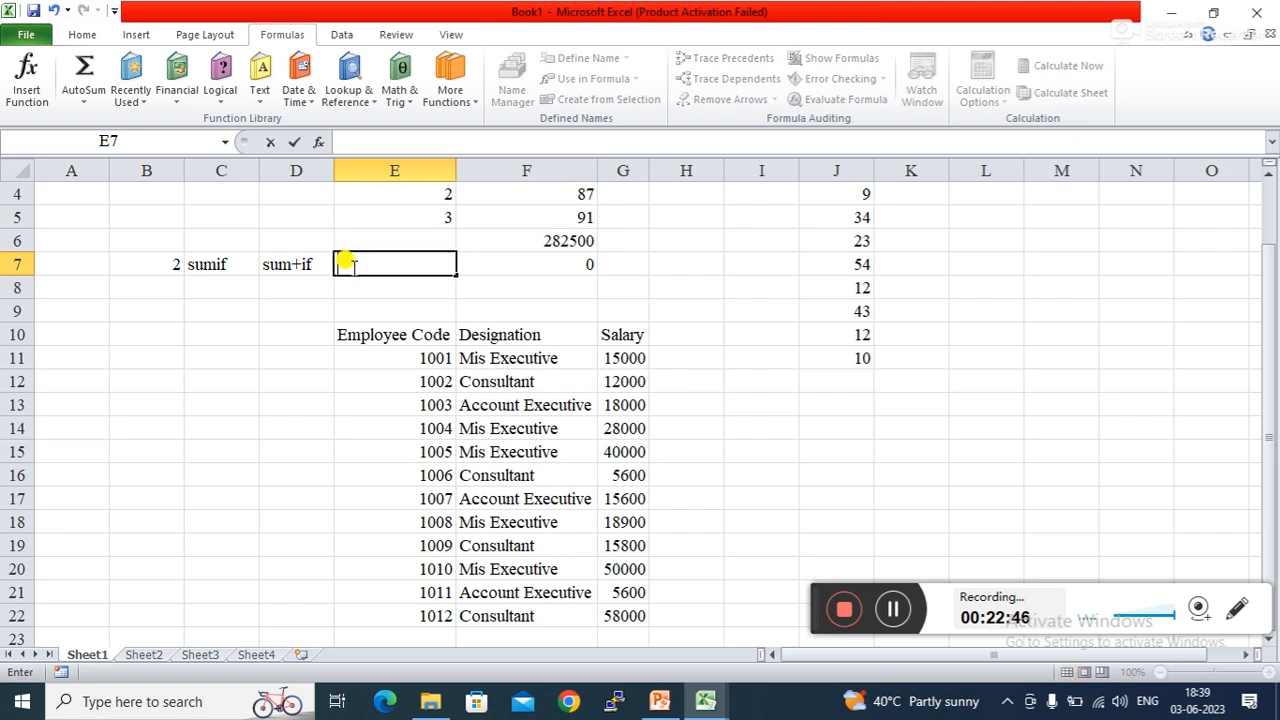
{"action": "key", "text": "Return"}
{"action": "left_click", "coordinate": [351, 266]}
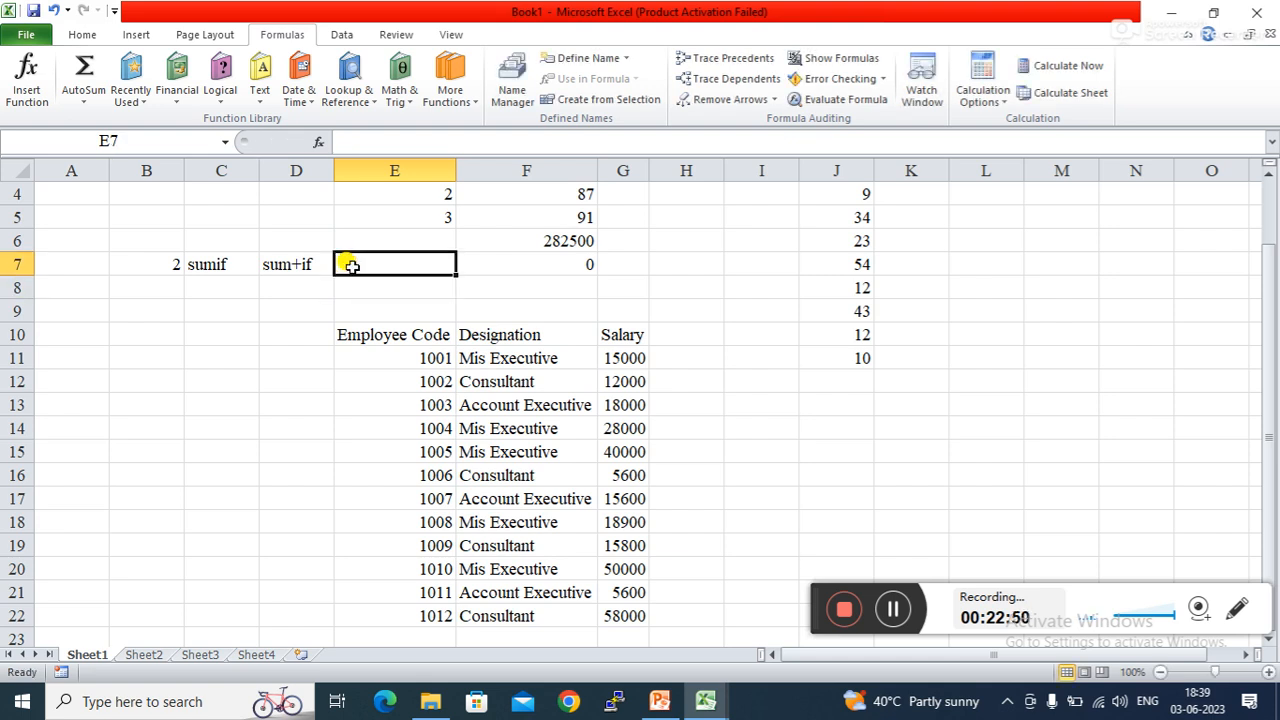
{"action": "type", "text": "mis"}
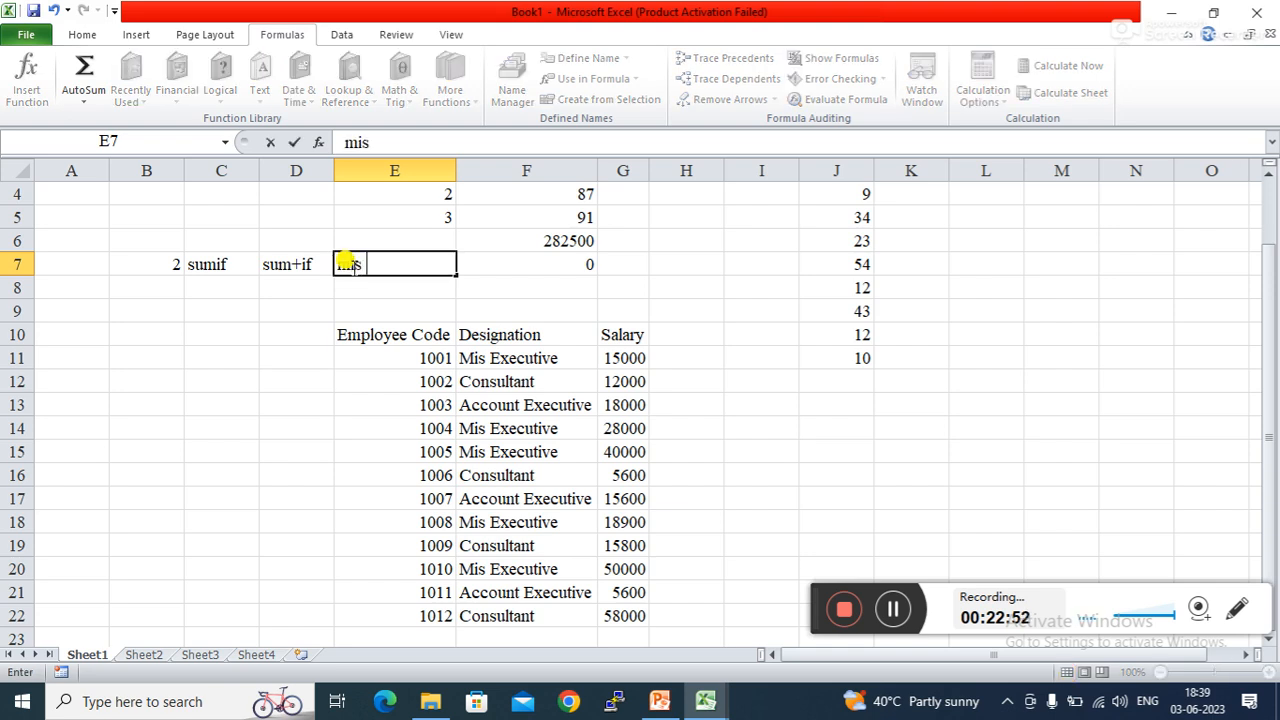
{"action": "type", "text": " executive"}
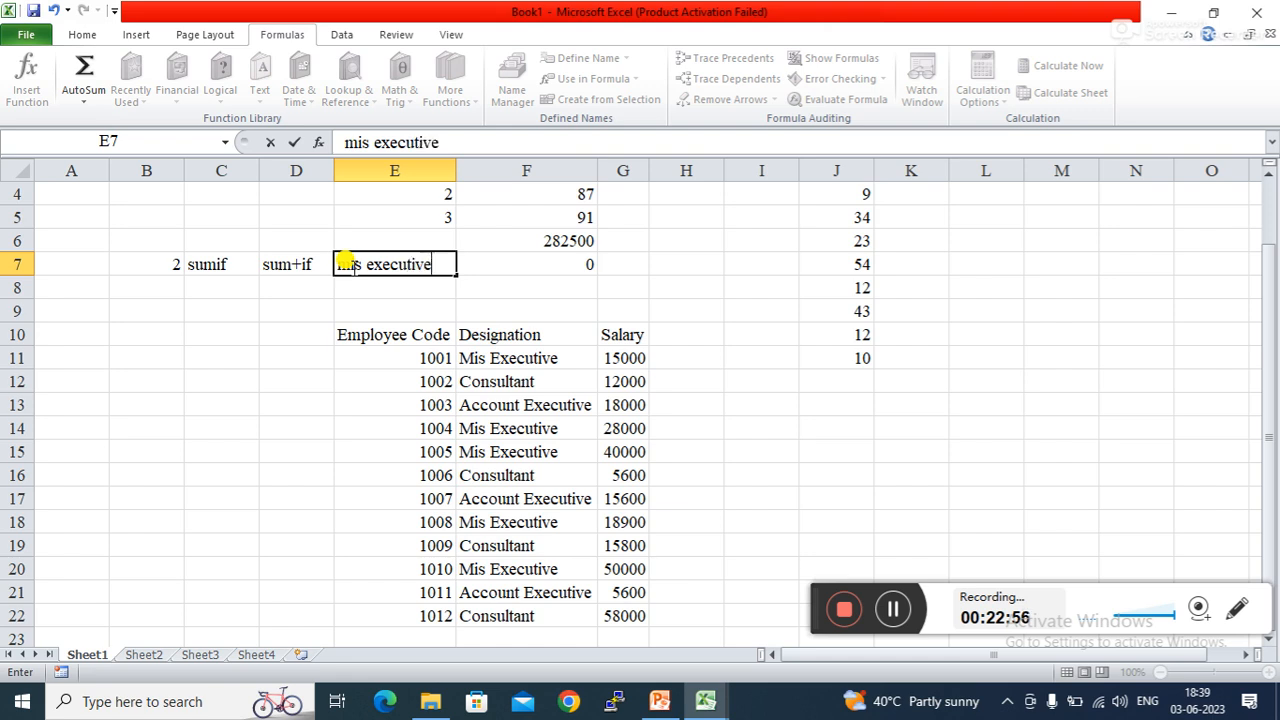
{"action": "key", "text": "Return"}
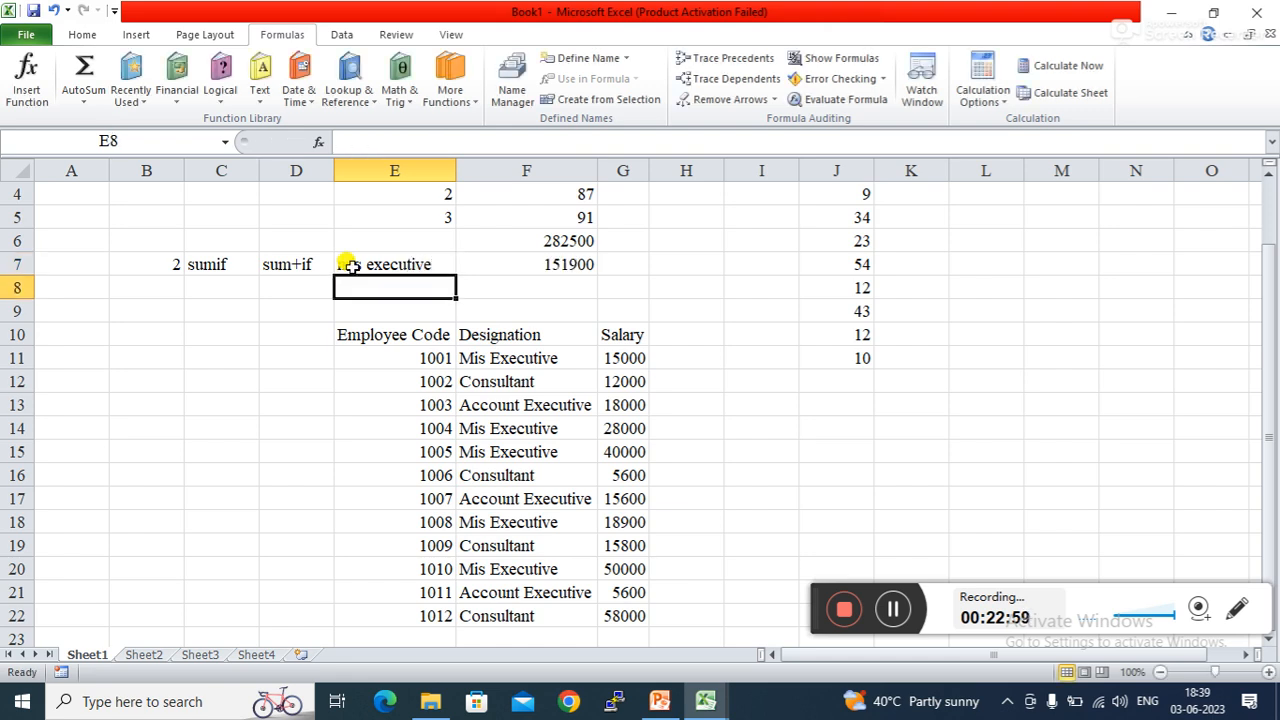
- Change the criterion in E7 to "account executive", correct its spelling, and widen column E to fit the text
{"action": "left_click", "coordinate": [352, 267]}
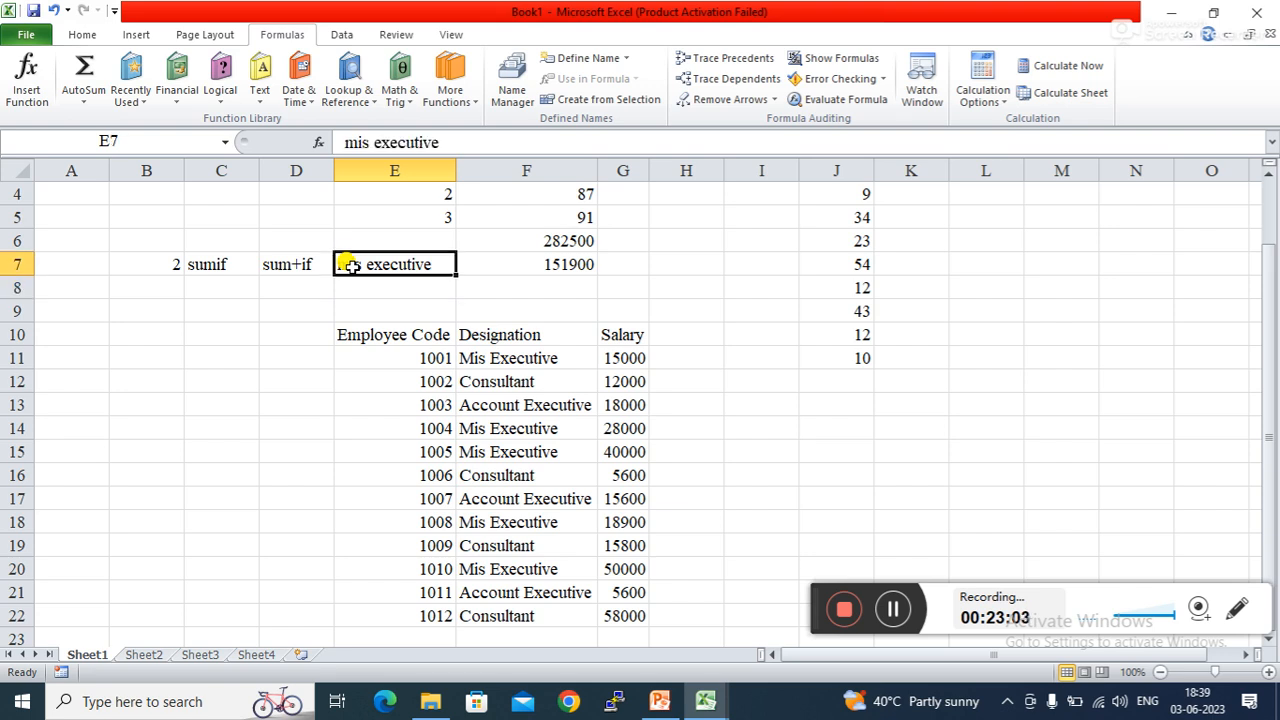
{"action": "type", "text": "account ex"}
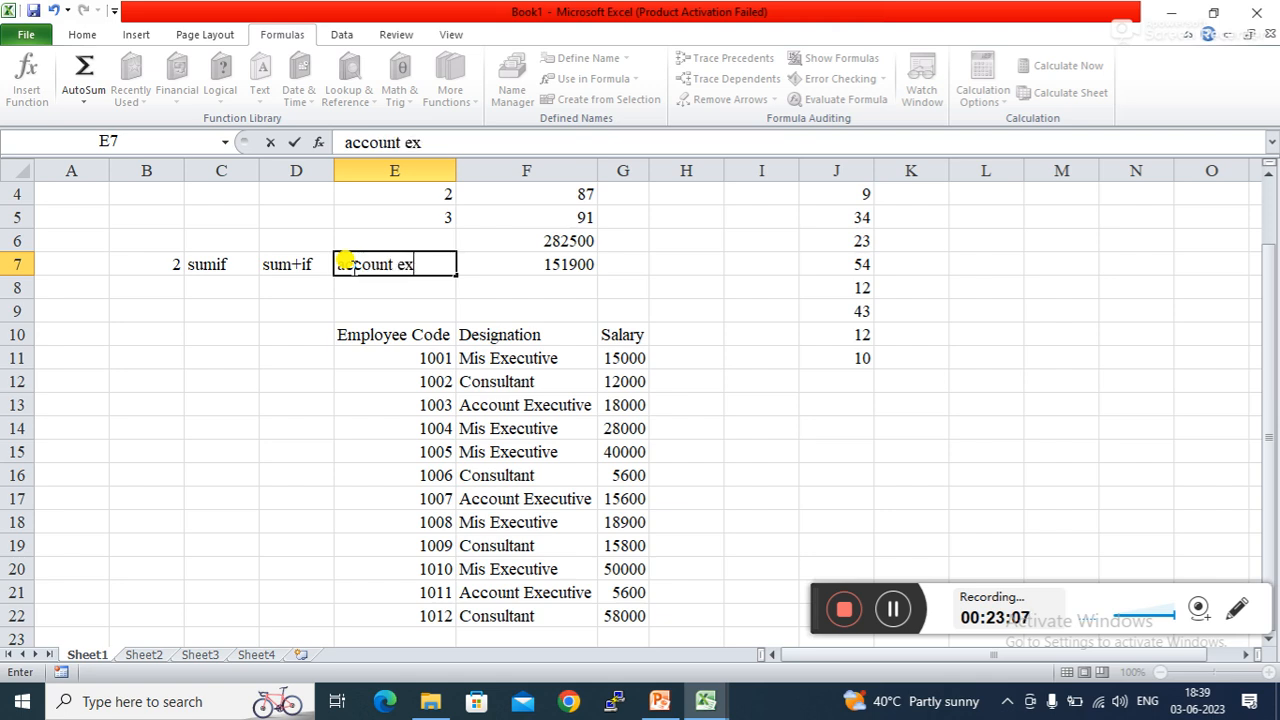
{"action": "type", "text": "ecut"}
{"action": "type", "text": "ive"}
{"action": "key", "text": "Return"}
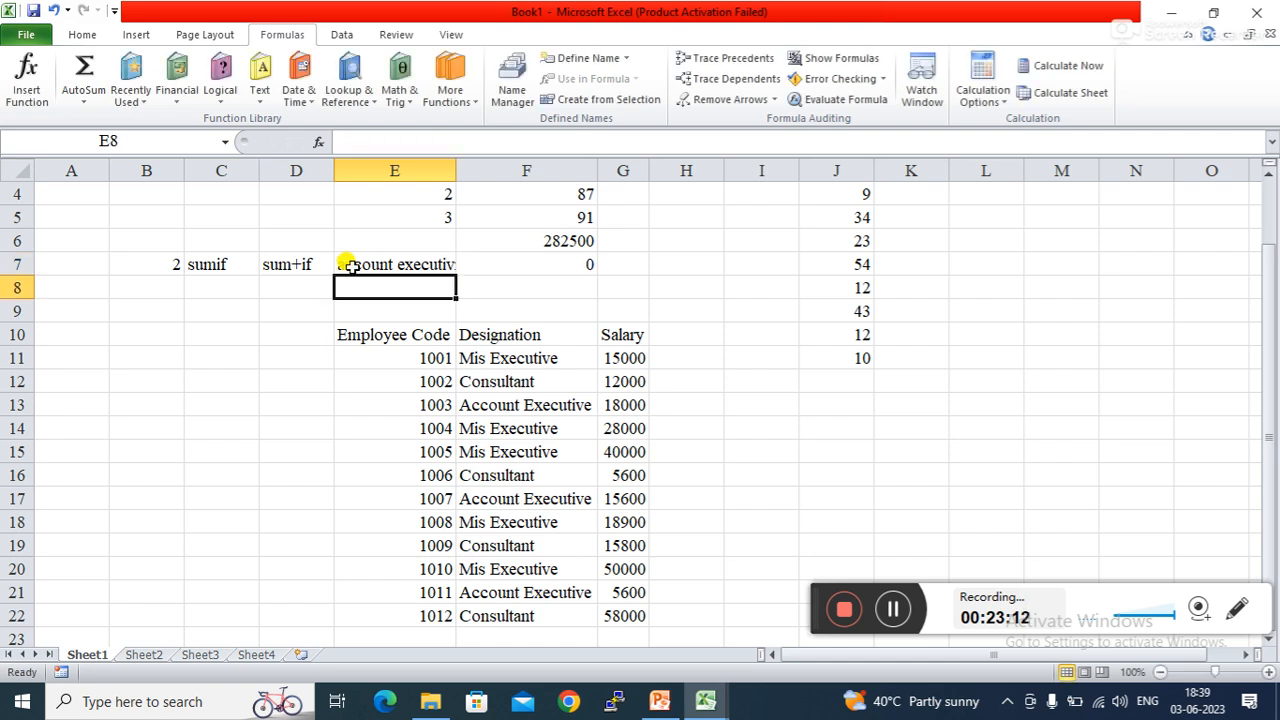
{"action": "left_click", "coordinate": [350, 266]}
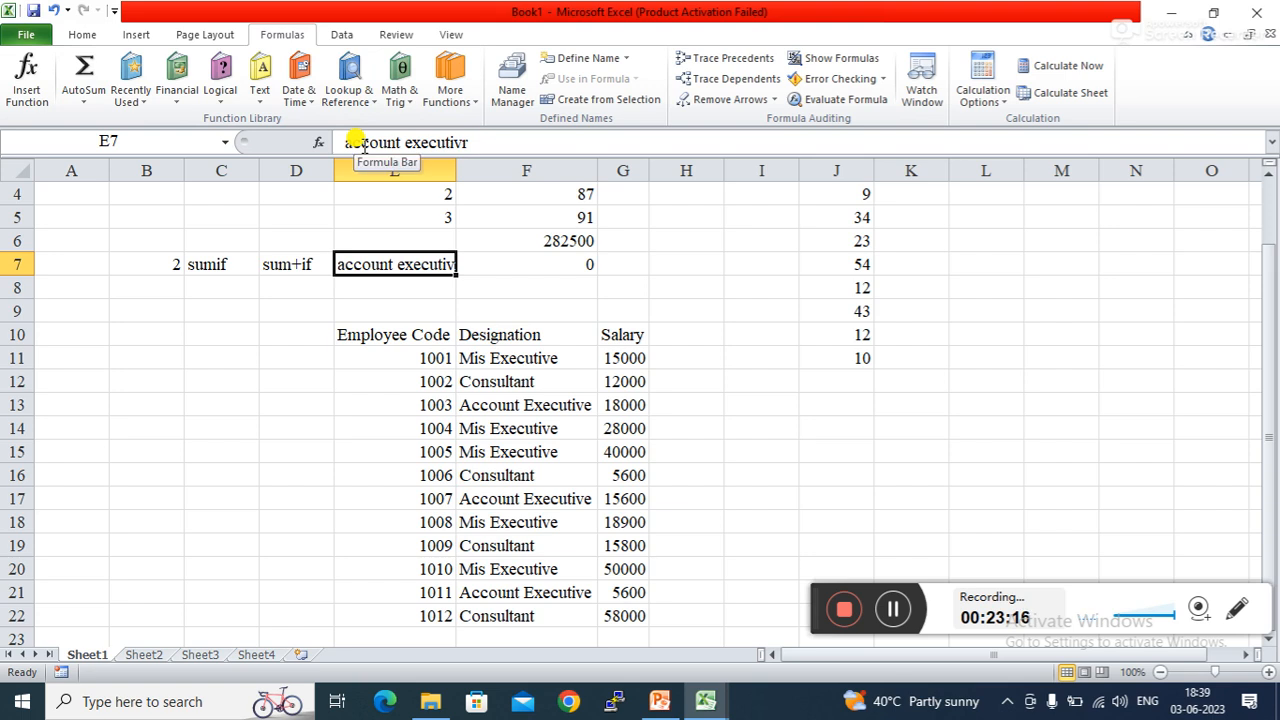
{"action": "left_click", "coordinate": [368, 284]}
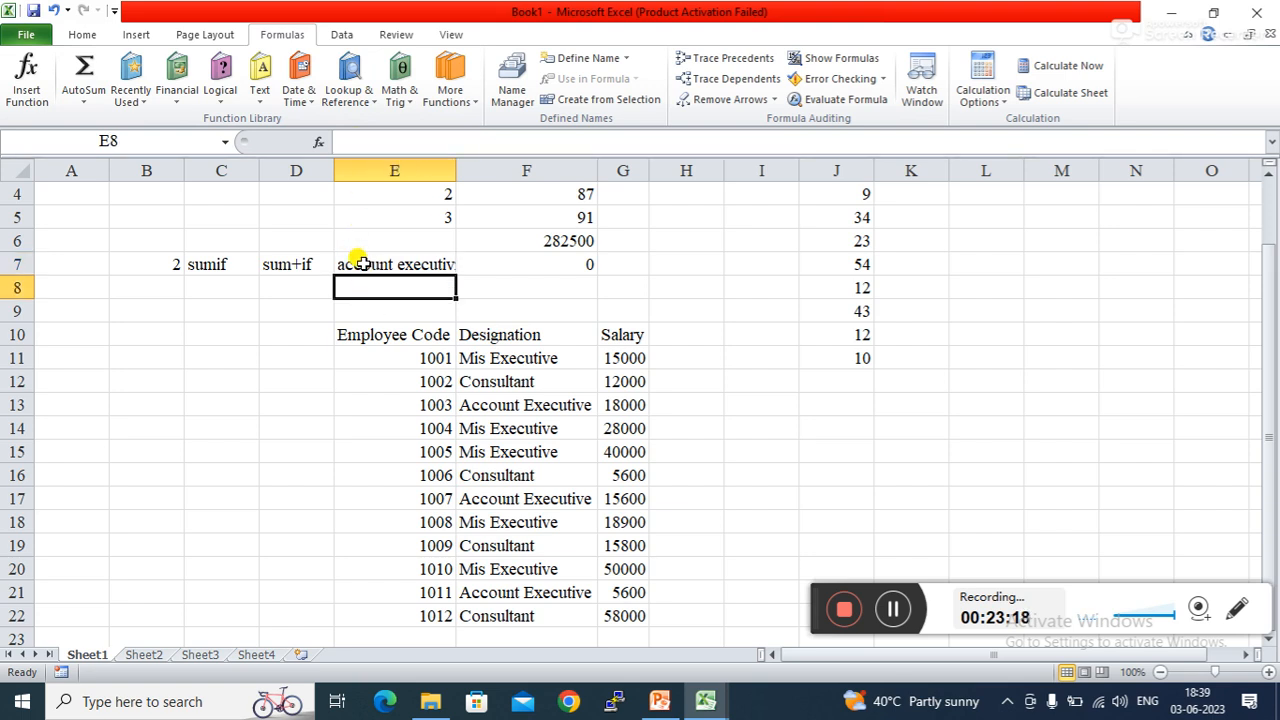
{"action": "left_click", "coordinate": [362, 262]}
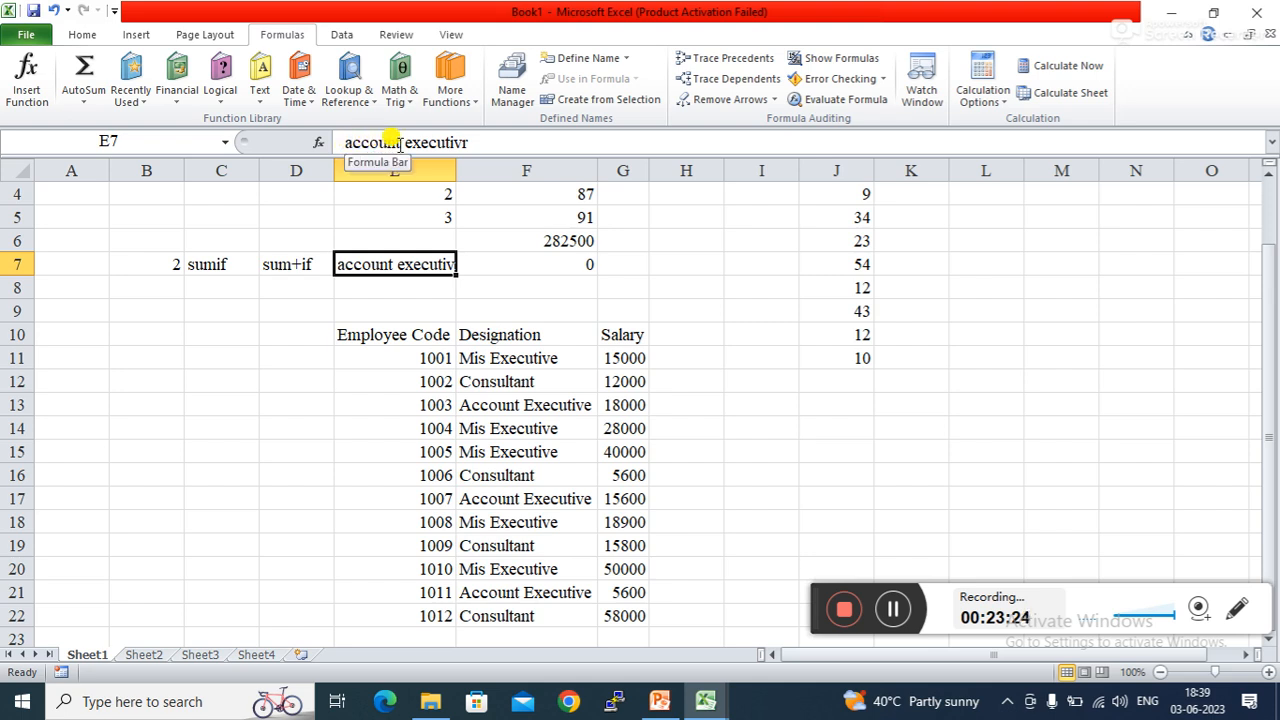
{"action": "left_click", "coordinate": [473, 142]}
{"action": "type", "text": "e"}
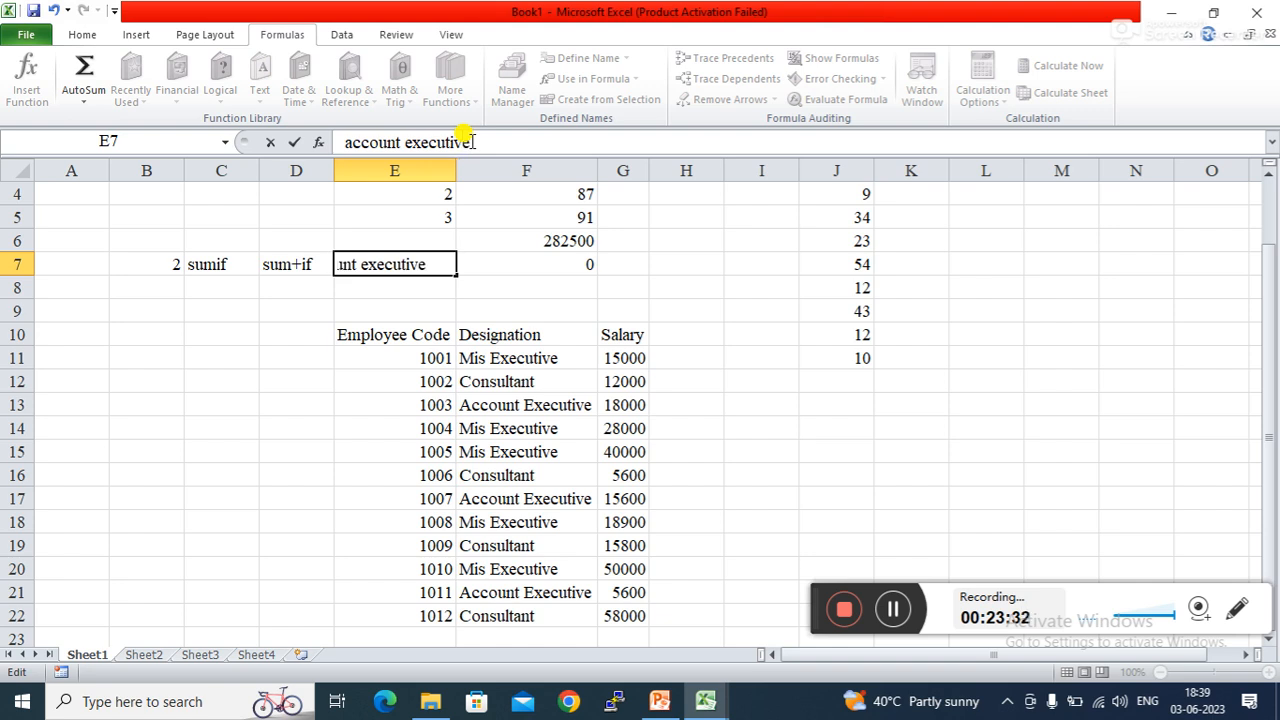
{"action": "key", "text": "Return"}
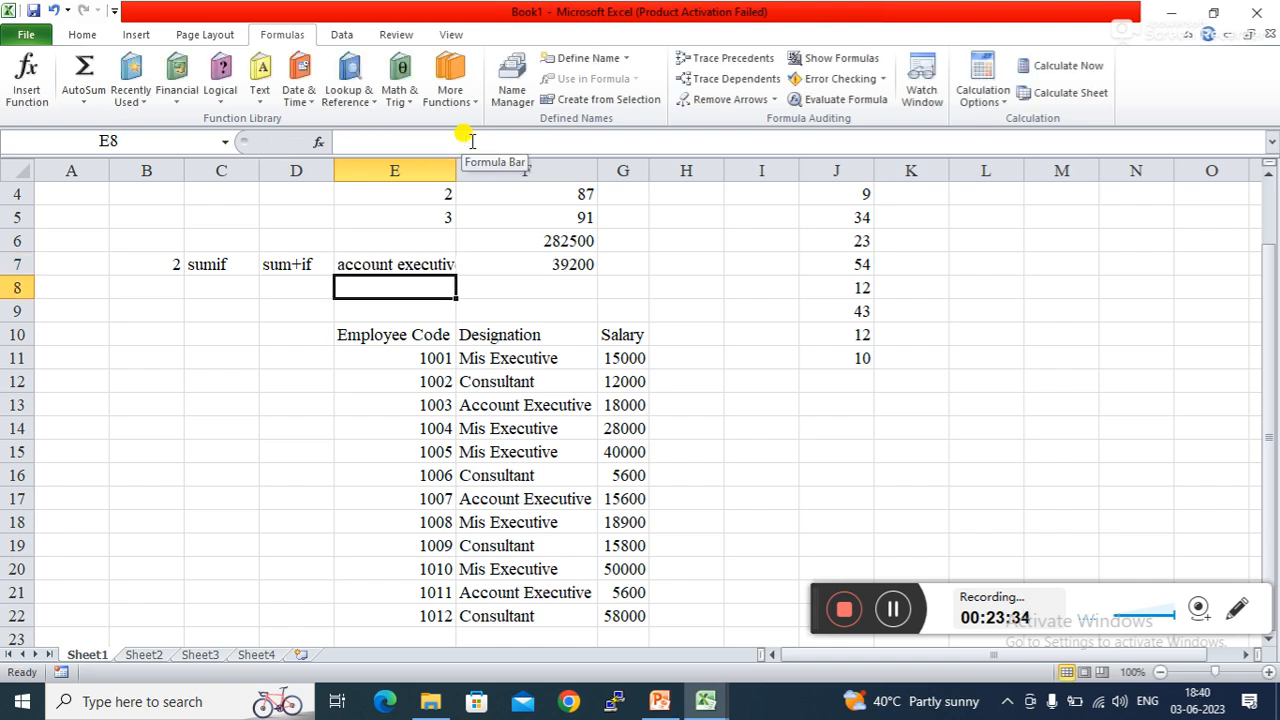
{"action": "left_click_drag", "start_coordinate": [456, 173], "coordinate": [468, 173]}
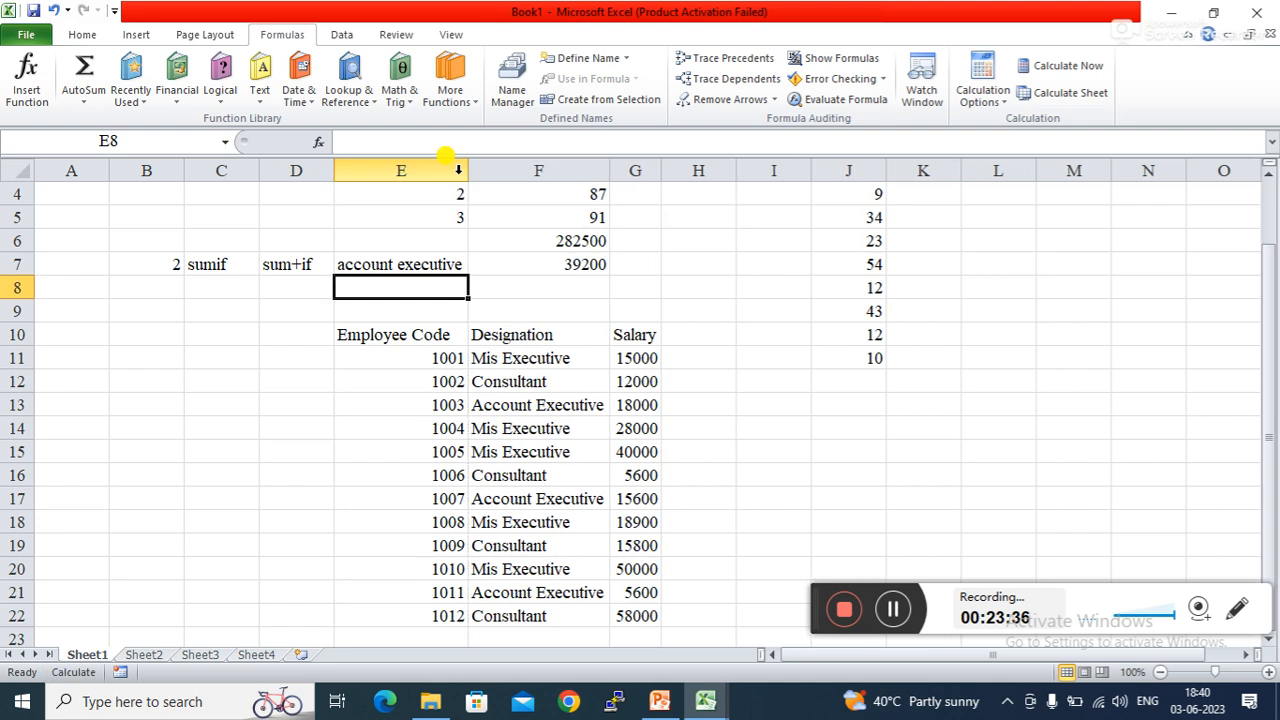
- Clear the criterion text from cell E7
{"action": "left_click", "coordinate": [371, 260]}
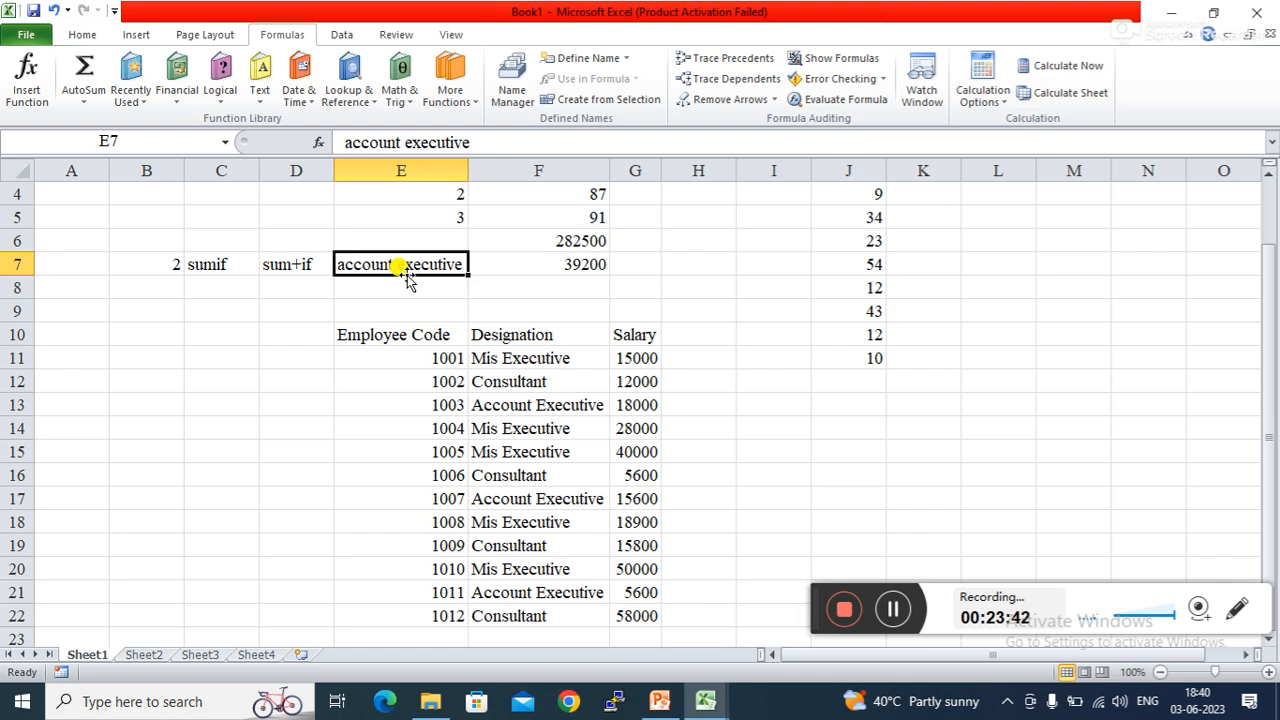
{"action": "key", "text": "BackSpace"}
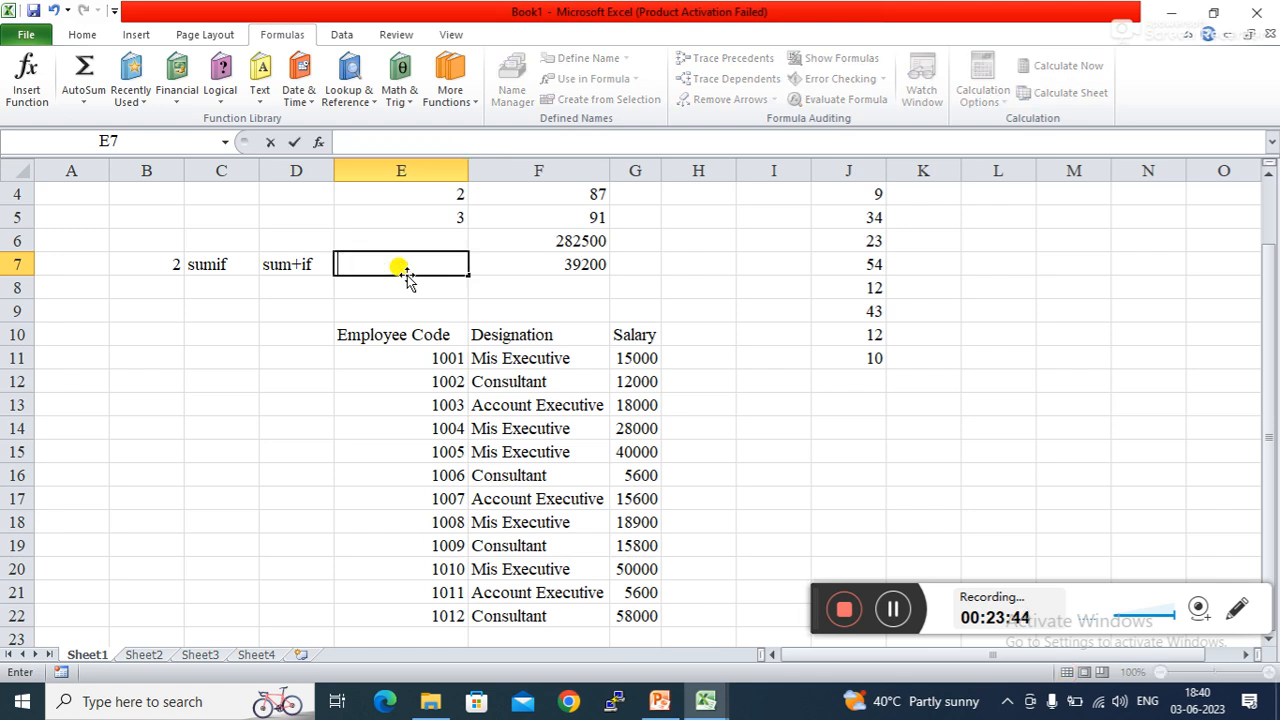
{"action": "key", "text": "Return"}
{"action": "left_click", "coordinate": [391, 261]}
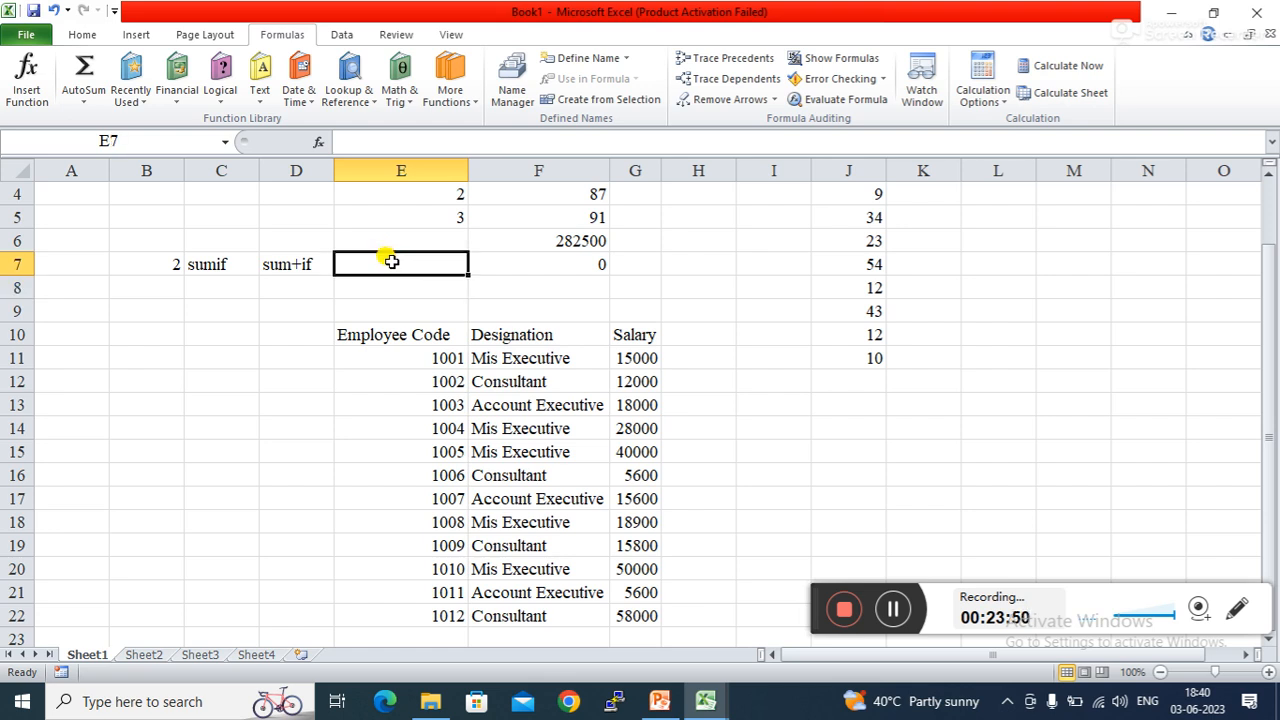
- Copy the designations in F11:F22 and paste them into column B starting at B11
{"action": "left_click", "coordinate": [520, 357]}
{"action": "left_click_drag", "start_coordinate": [500, 357], "coordinate": [495, 541]}
{"action": "key", "text": "ctrl+c"}
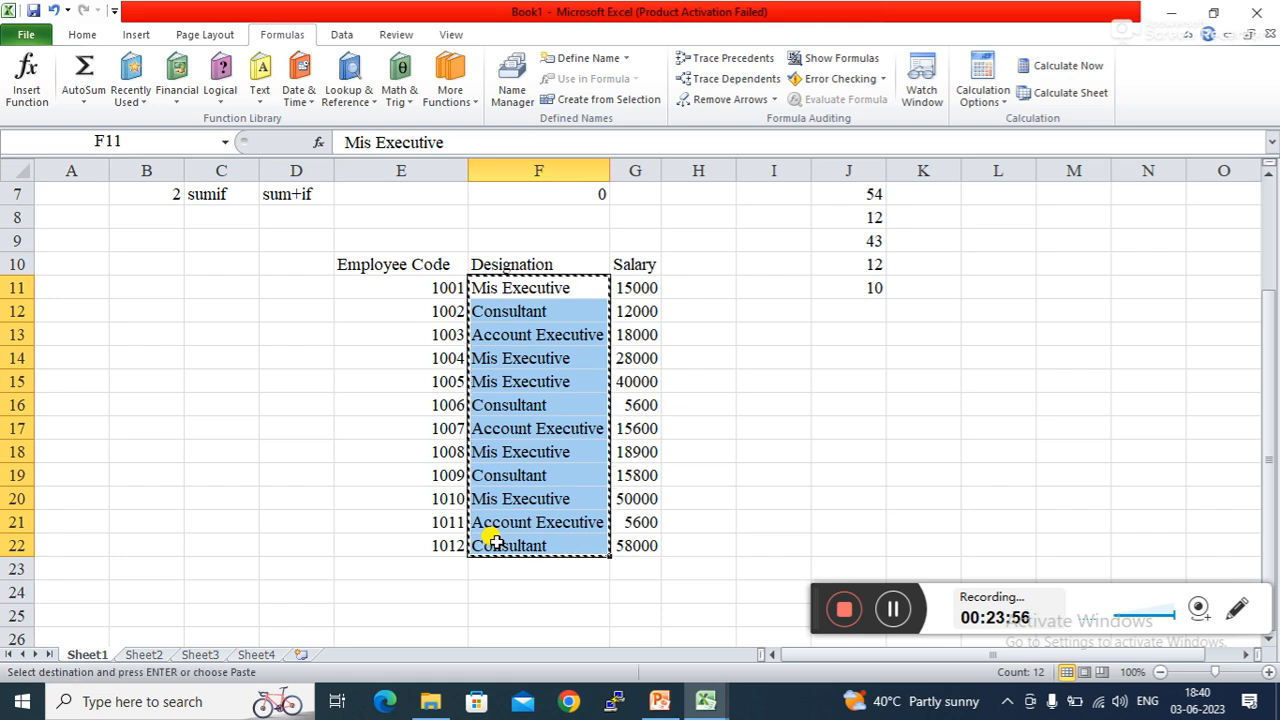
{"action": "left_click", "coordinate": [1268, 180]}
{"action": "left_click", "coordinate": [1268, 180]}
{"action": "left_click", "coordinate": [1268, 180]}
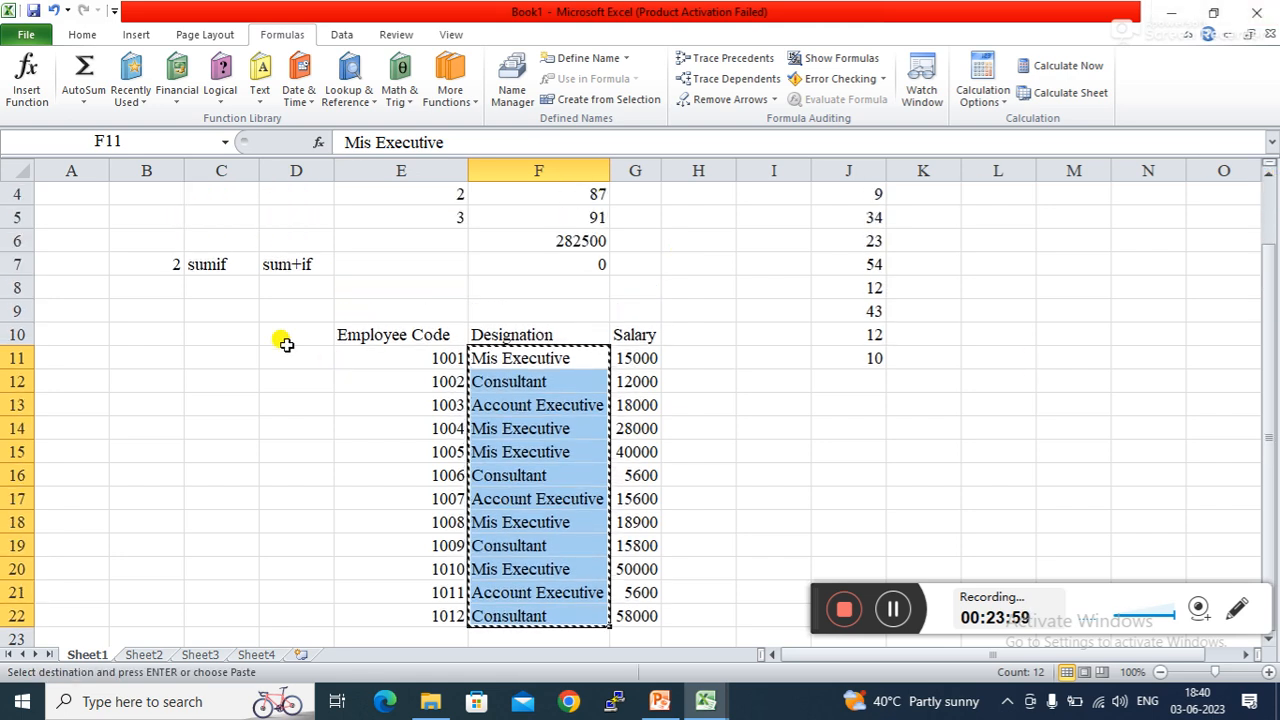
{"action": "left_click", "coordinate": [121, 356]}
{"action": "key", "text": "Return"}
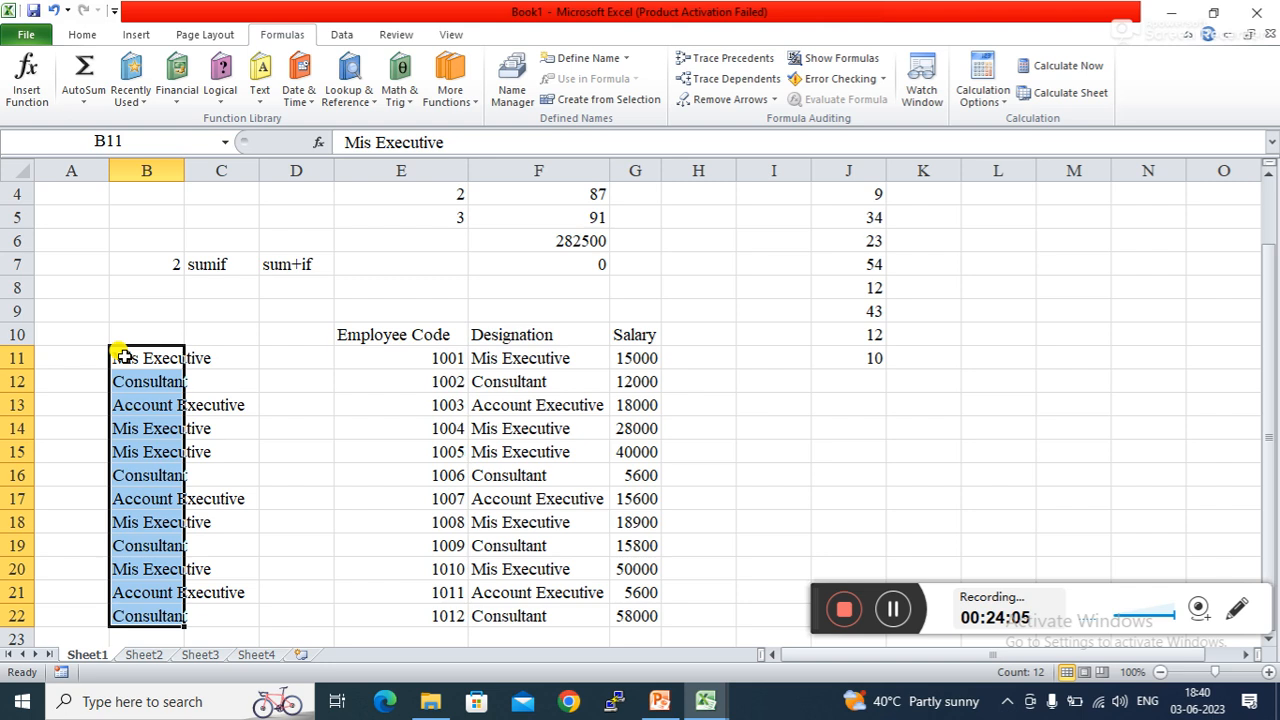
- Remove the duplicate values from the copied designations in B11:B22, treating the data as having no headers
{"action": "left_click", "coordinate": [343, 35]}
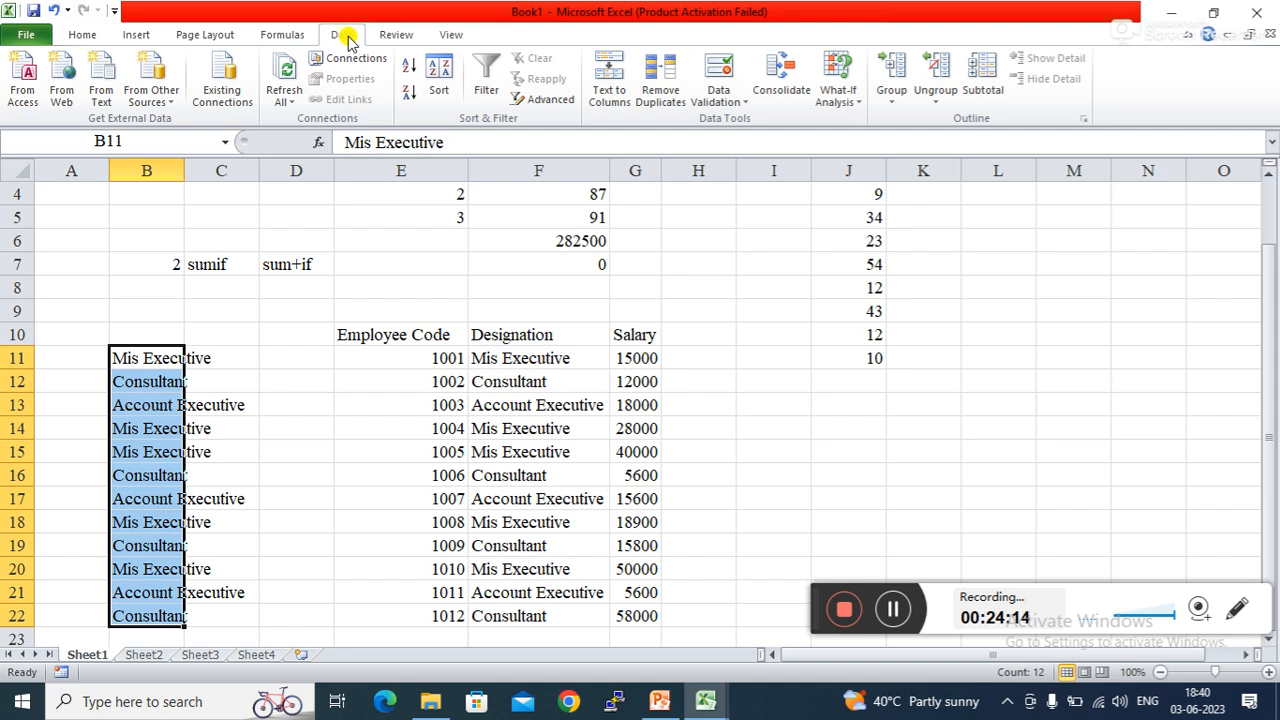
{"action": "left_click", "coordinate": [661, 88]}
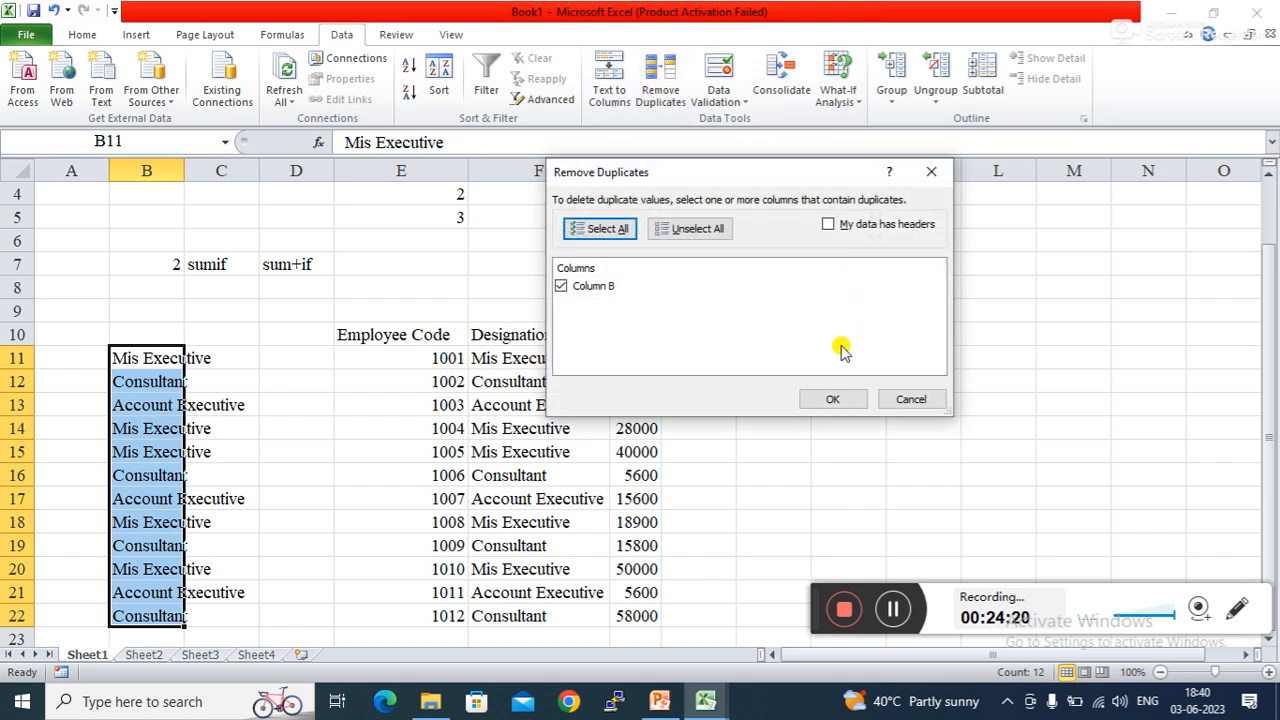
{"action": "left_click", "coordinate": [822, 399]}
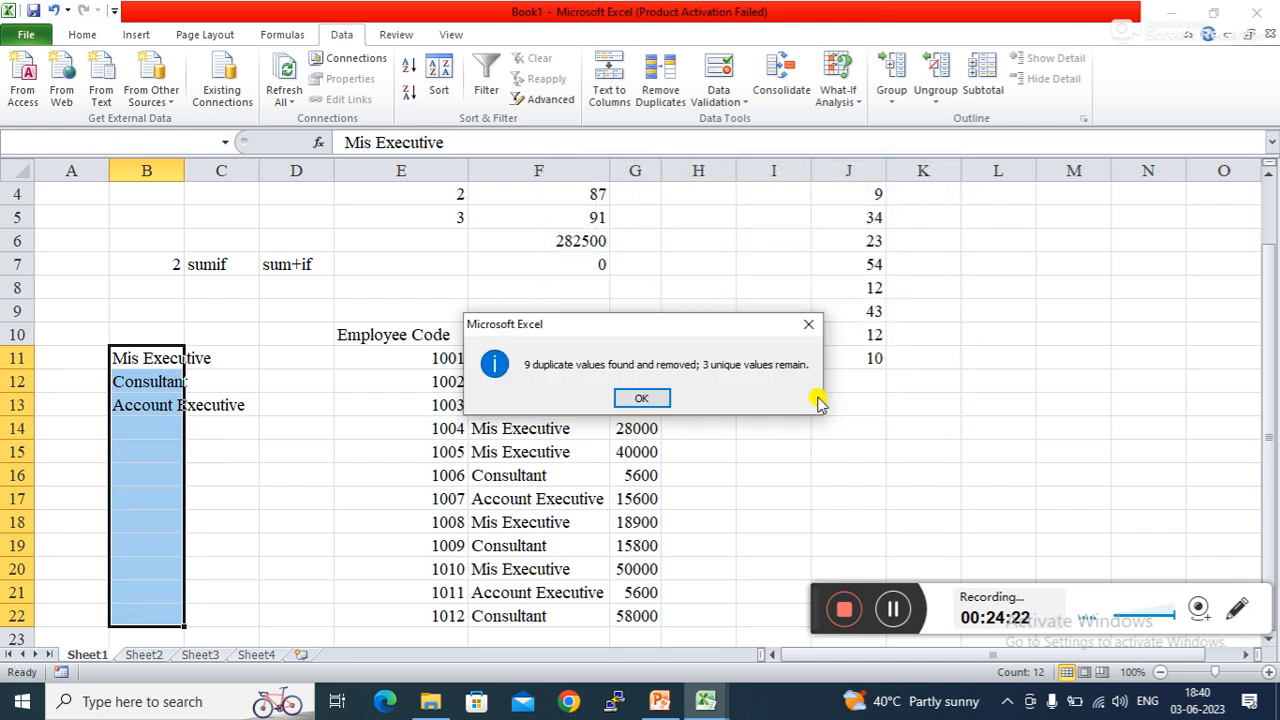
{"action": "left_click", "coordinate": [648, 400]}
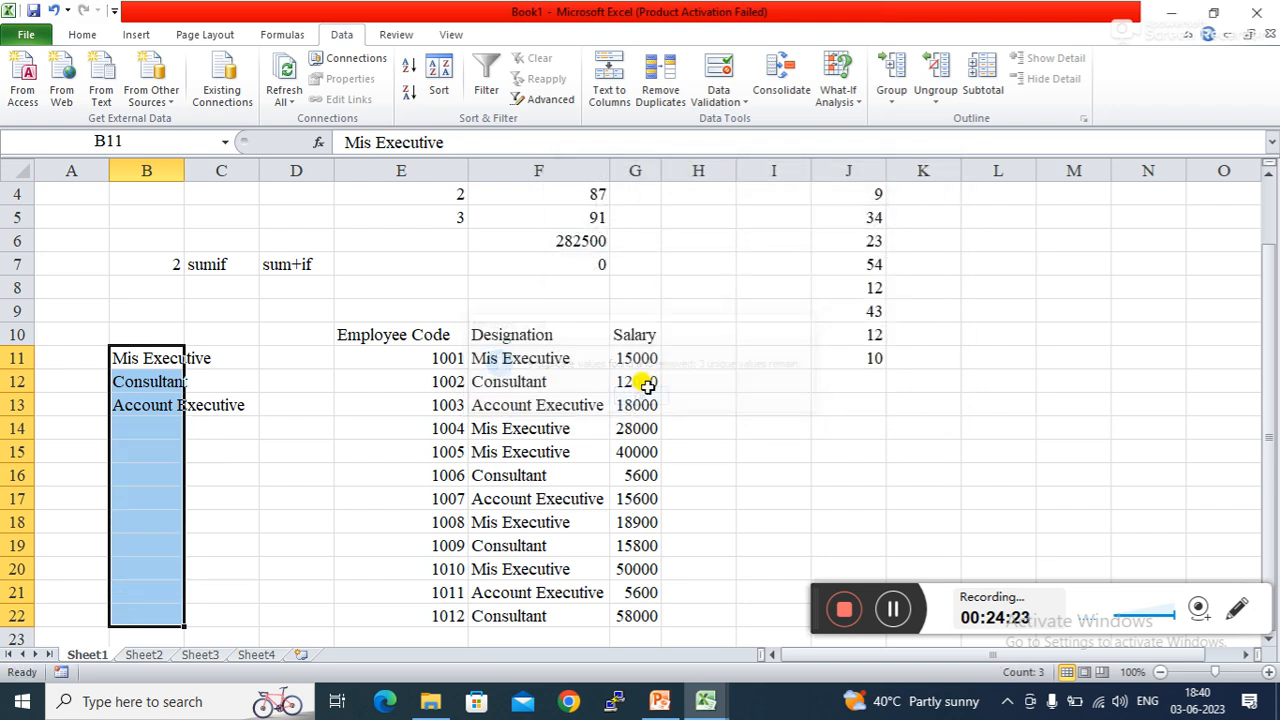
{"action": "left_click", "coordinate": [207, 466]}
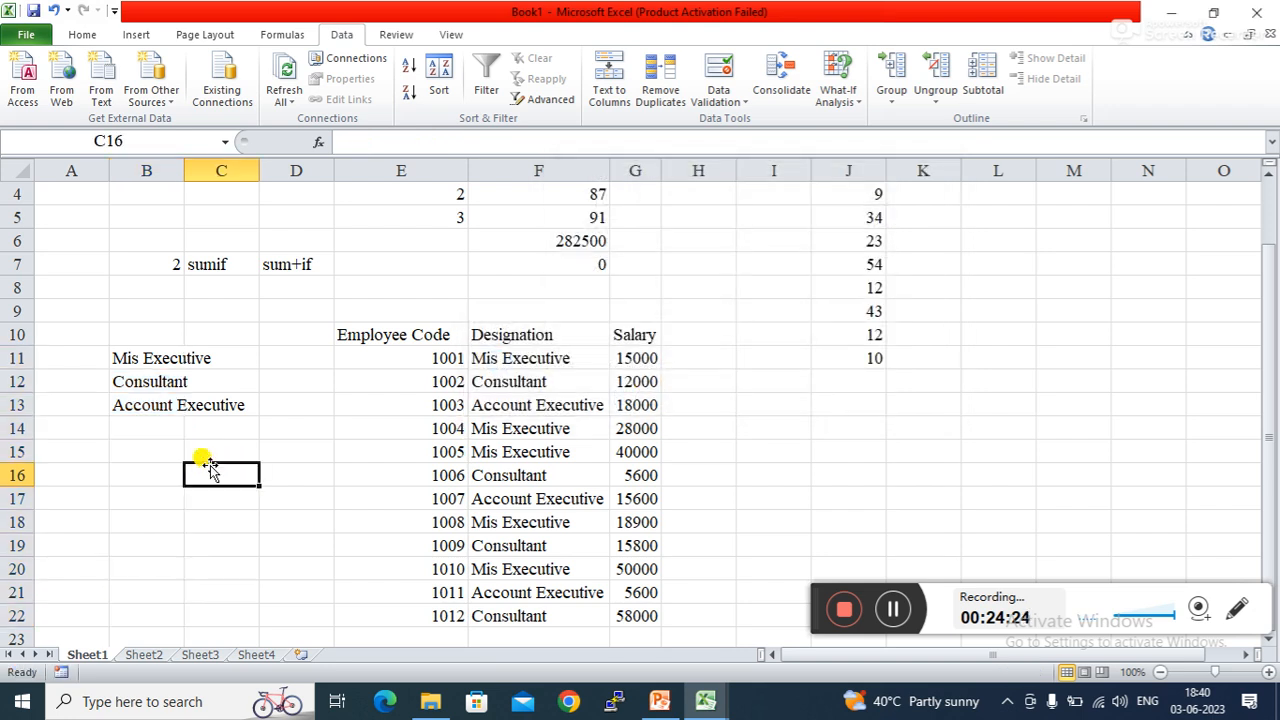
- Compare the list of unique designations in column B with the Designation entries in F11:F14
{"action": "left_click", "coordinate": [148, 422]}
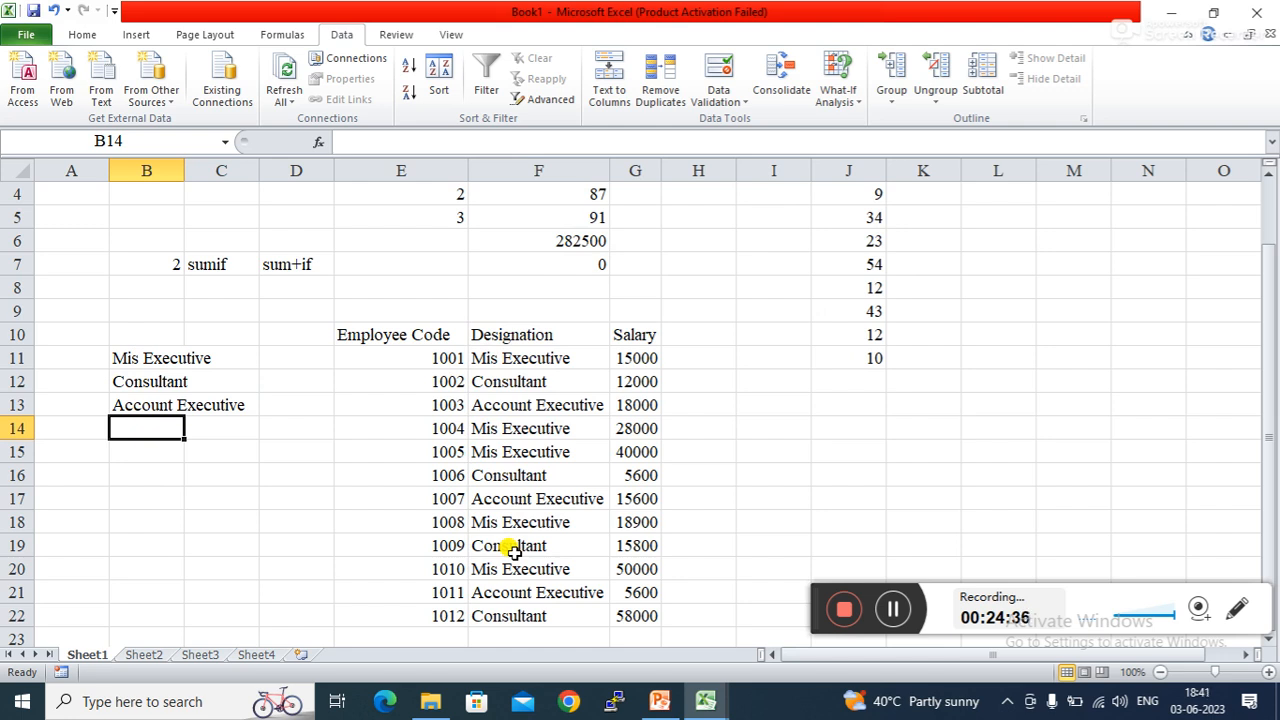
{"action": "left_click", "coordinate": [520, 359]}
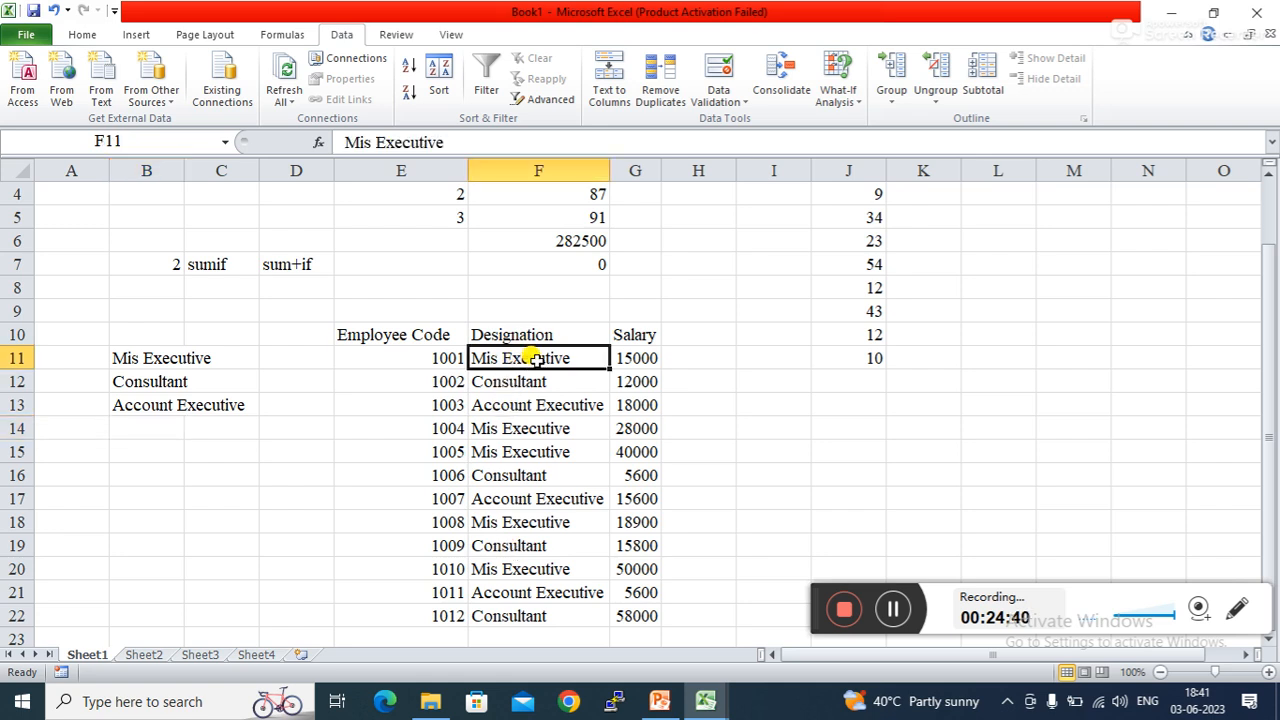
{"action": "left_click", "coordinate": [538, 388]}
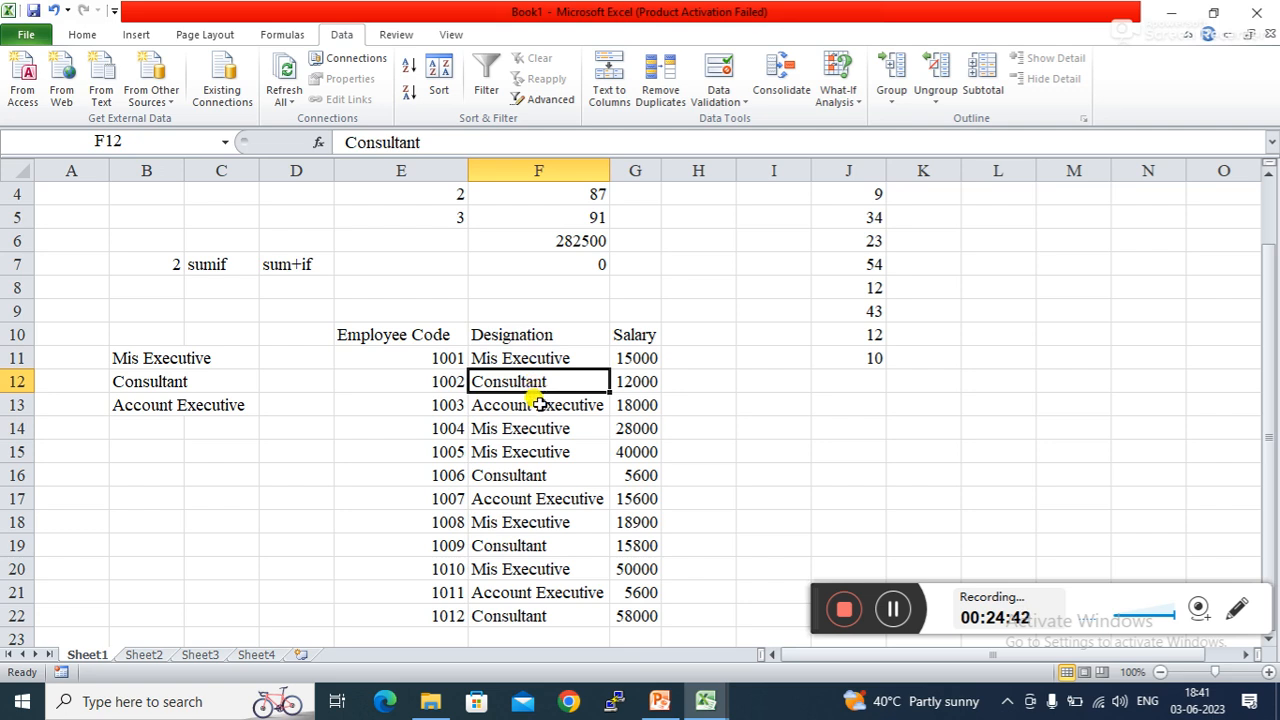
{"action": "left_click", "coordinate": [540, 405]}
{"action": "left_click", "coordinate": [540, 429]}
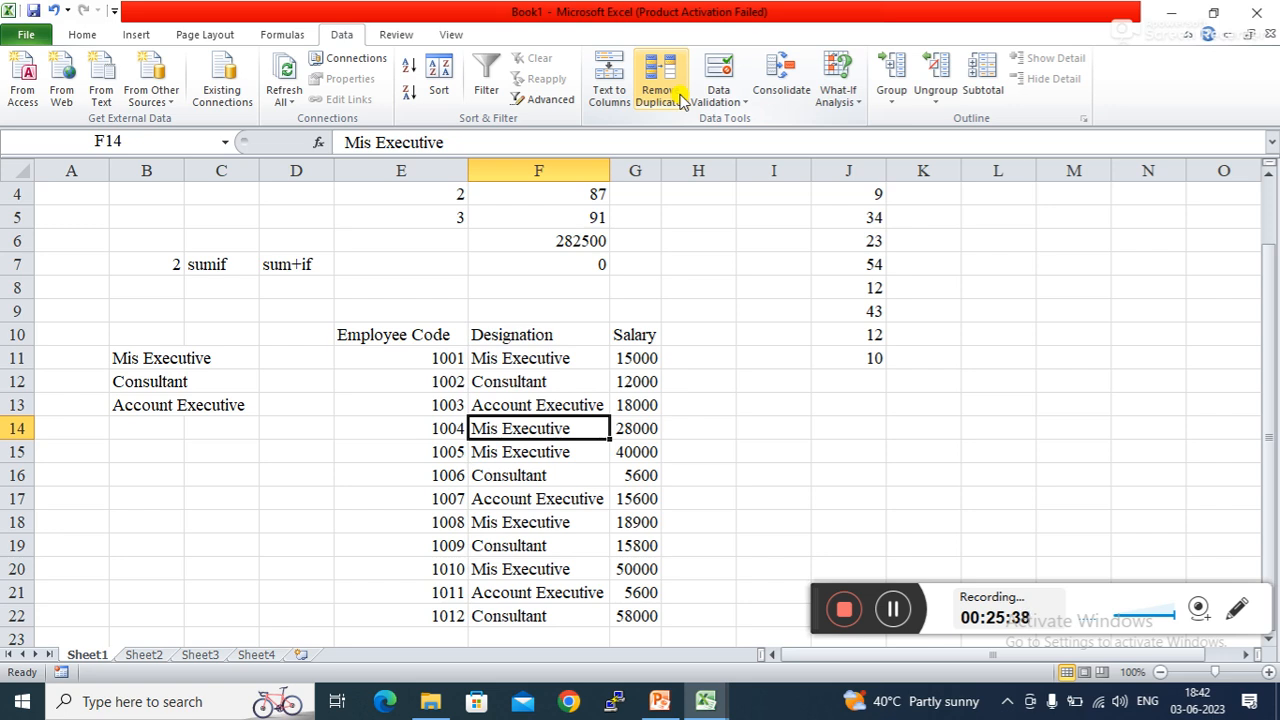
{"action": "left_click", "coordinate": [152, 350]}
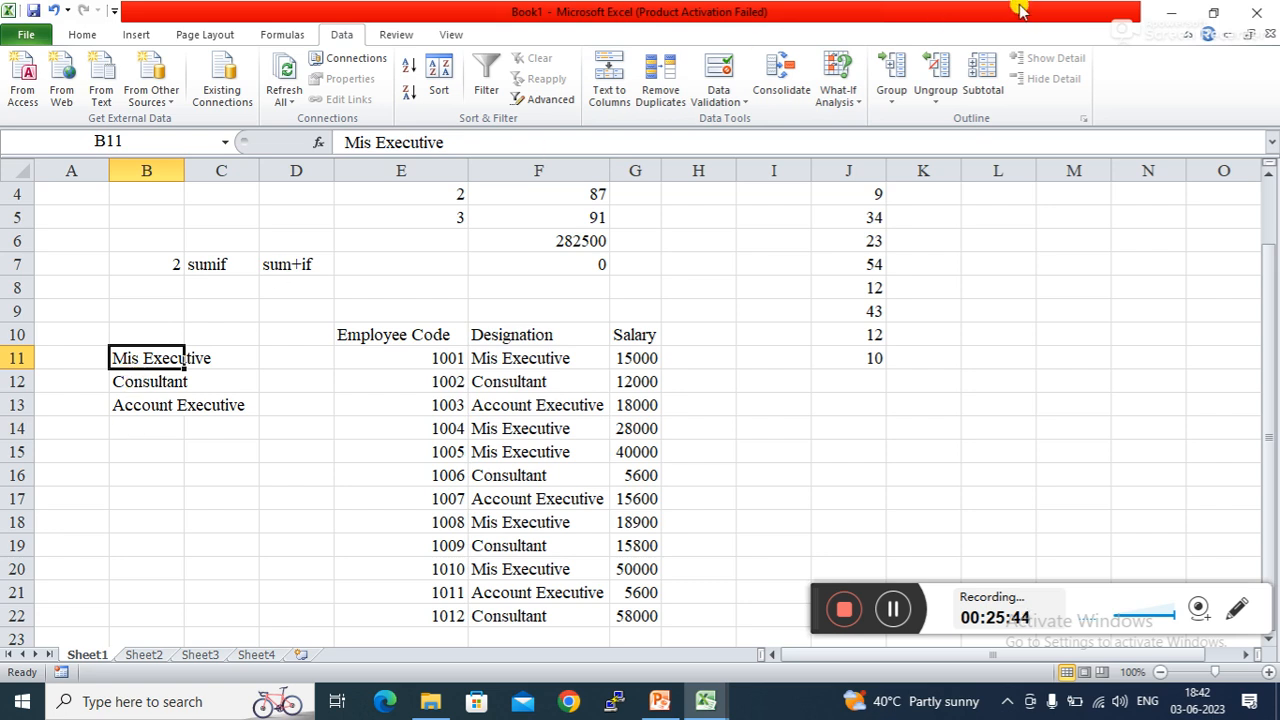
{"action": "left_click", "coordinate": [737, 108]}
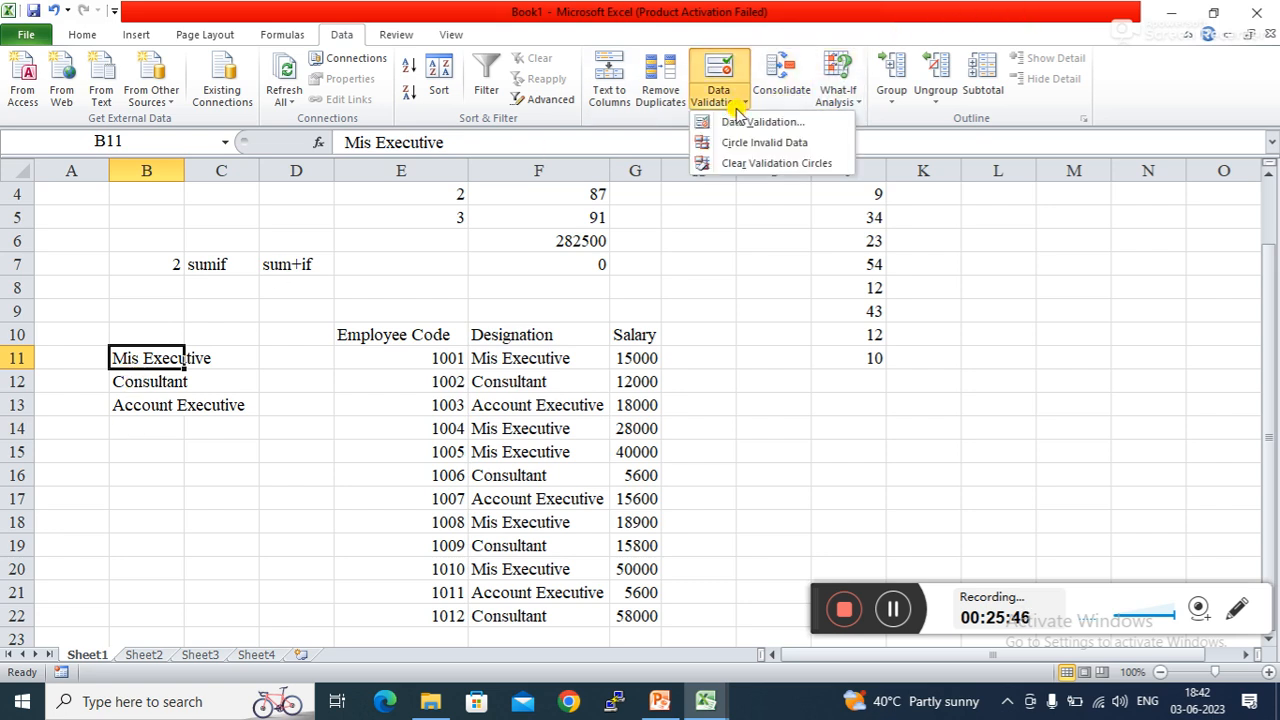
{"action": "left_click", "coordinate": [735, 122]}
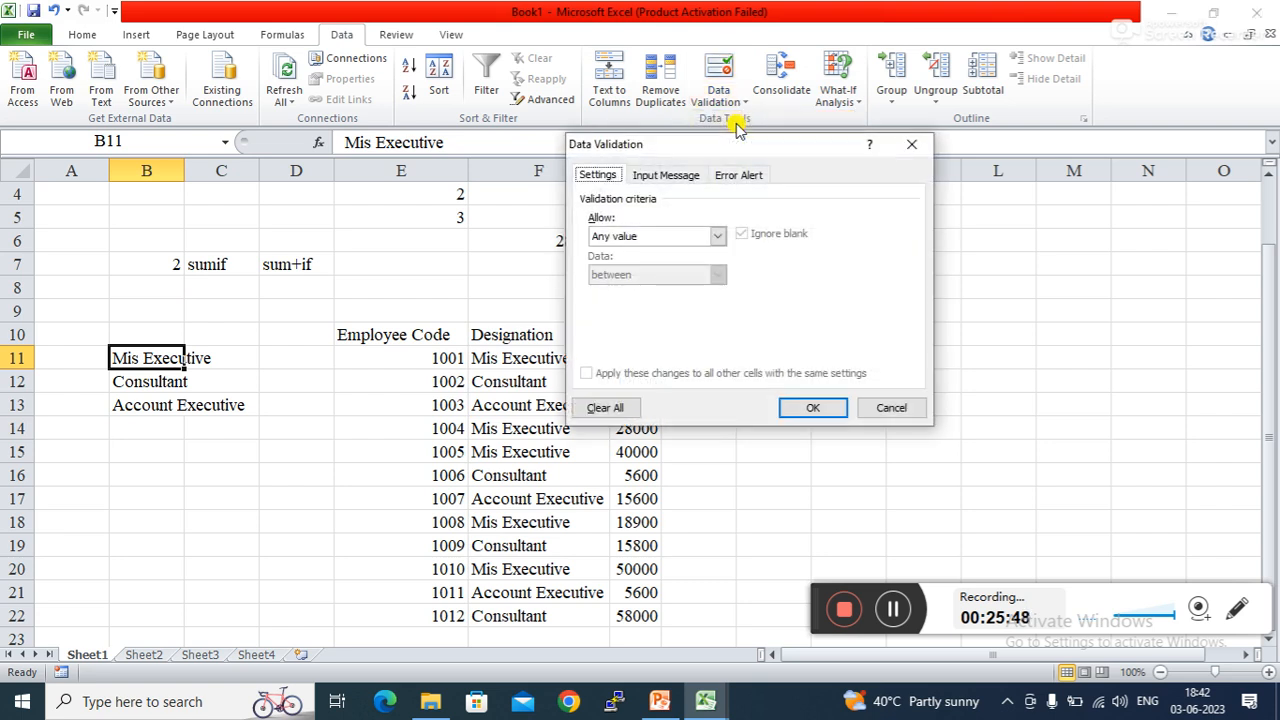
{"action": "left_click", "coordinate": [717, 236]}
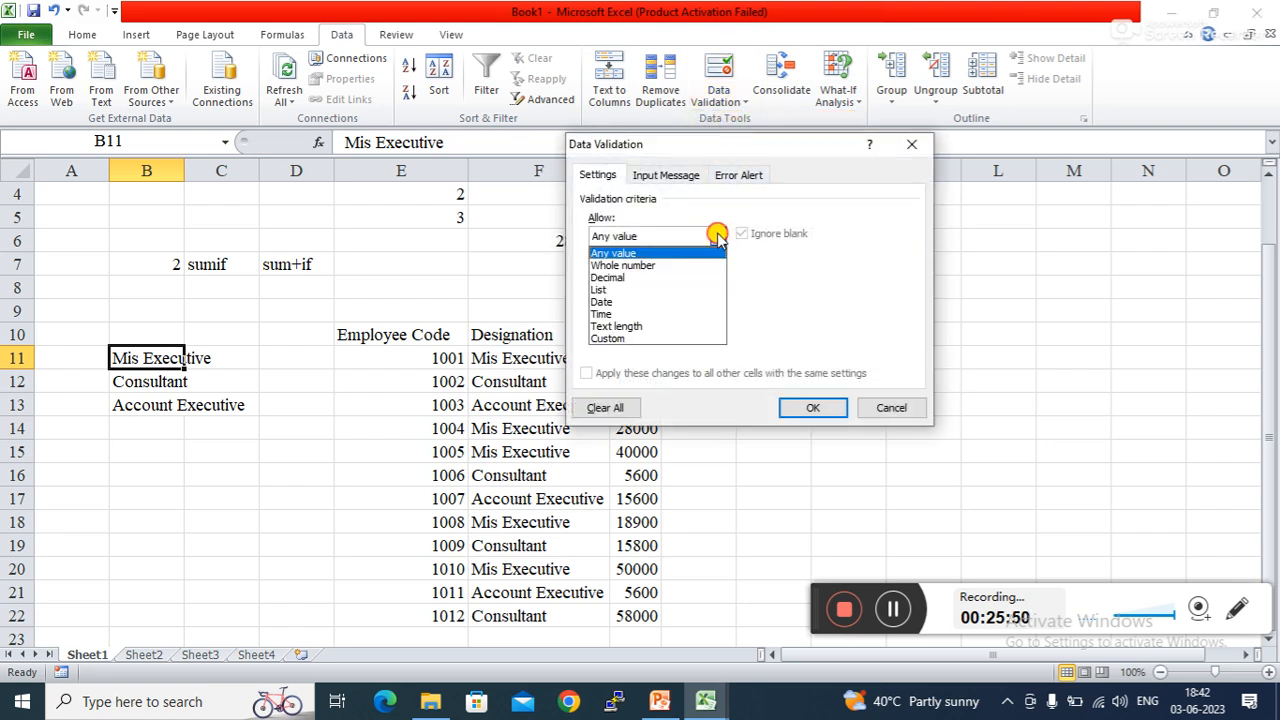
{"action": "left_click", "coordinate": [615, 290]}
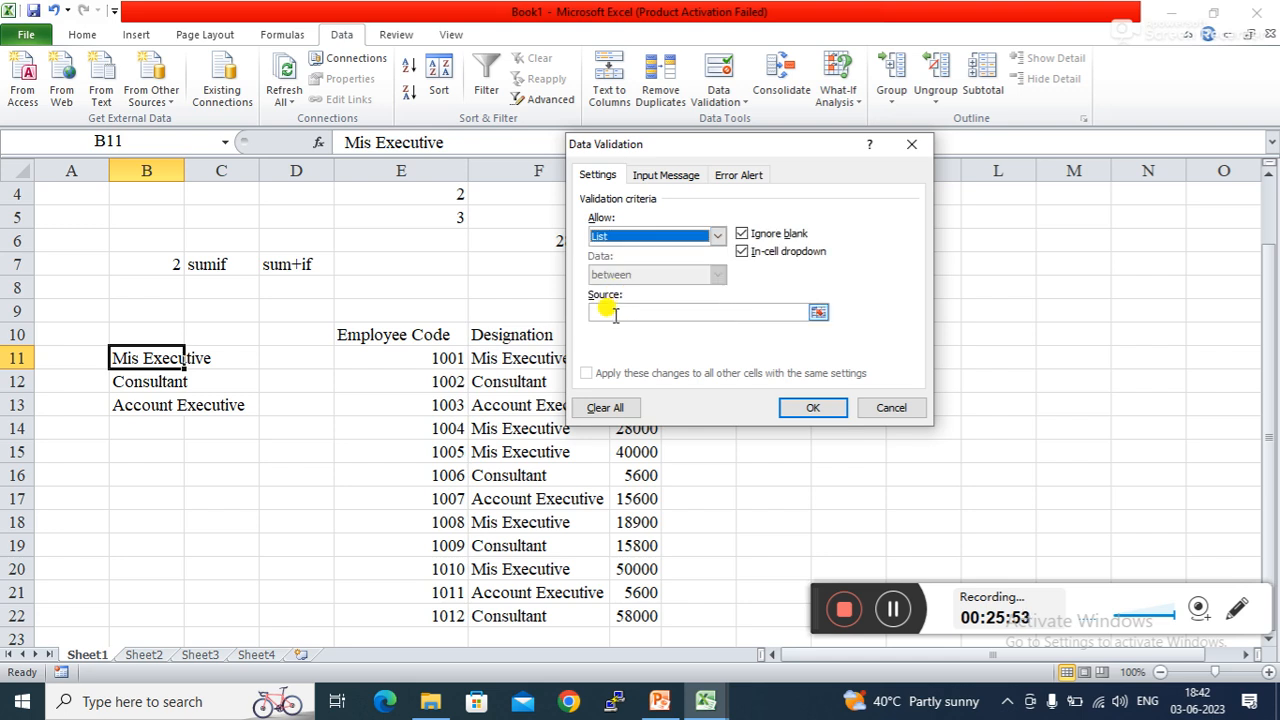
{"action": "left_click", "coordinate": [615, 313]}
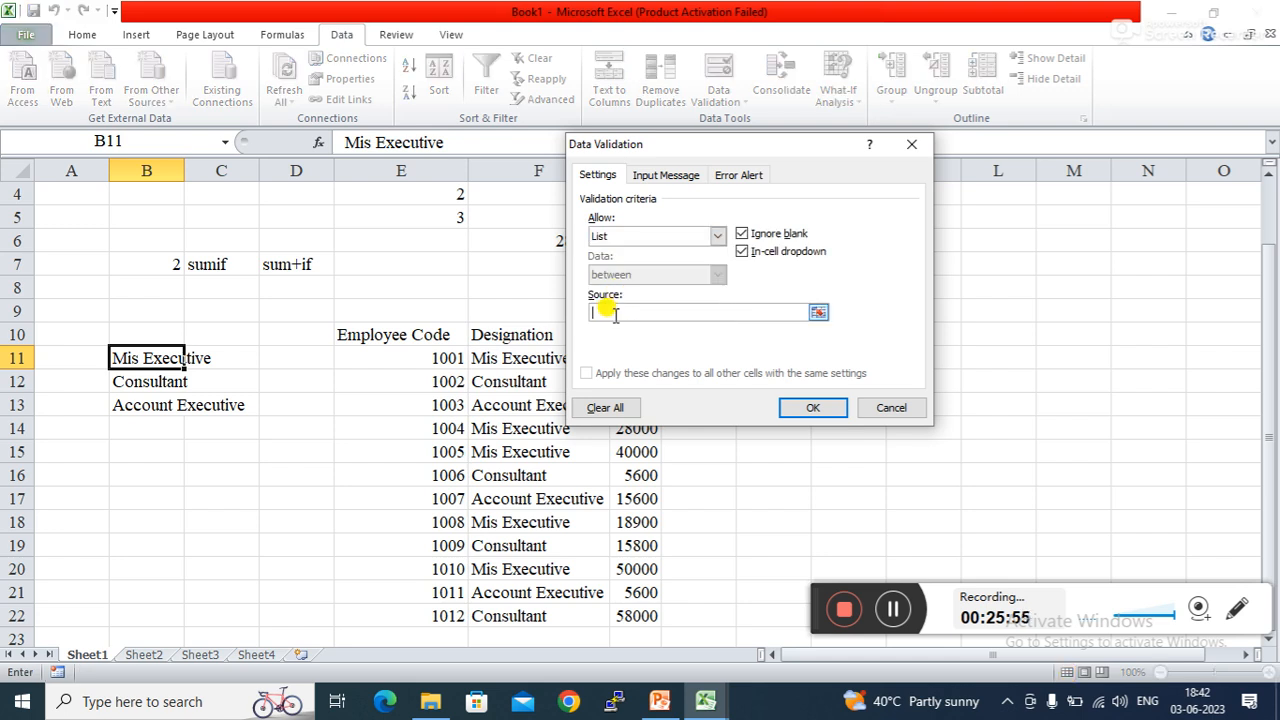
{"action": "left_click_drag", "start_coordinate": [146, 356], "coordinate": [130, 392]}
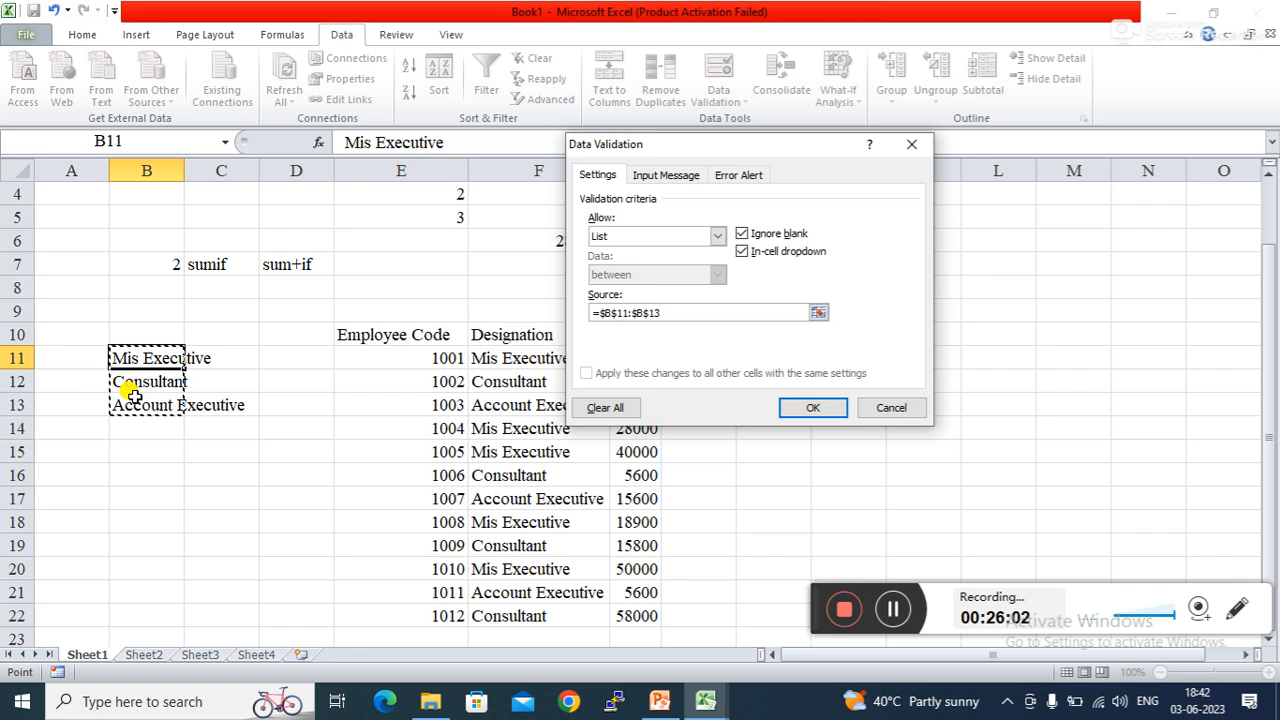
{"action": "left_click", "coordinate": [910, 143]}
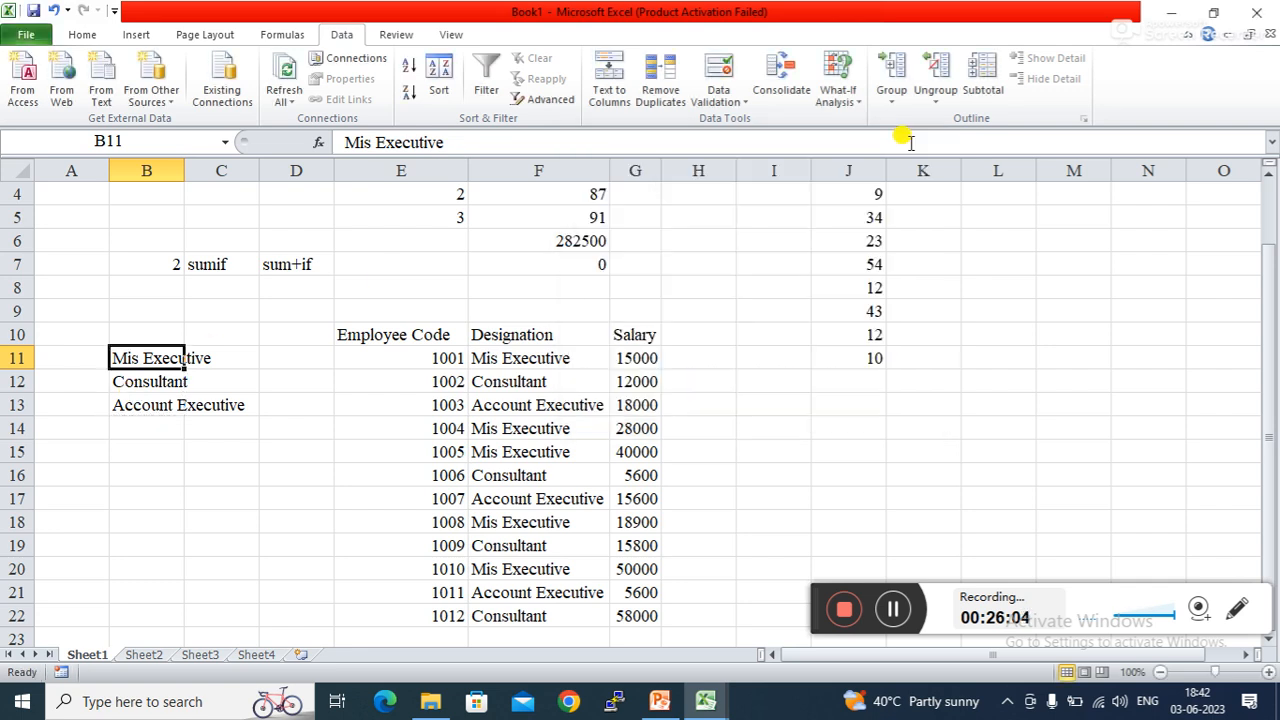
- Add list data validation to the SUMIF criterion cell E7, using the unique designations =$B$11:$B$13 as the source
{"action": "left_click", "coordinate": [503, 264]}
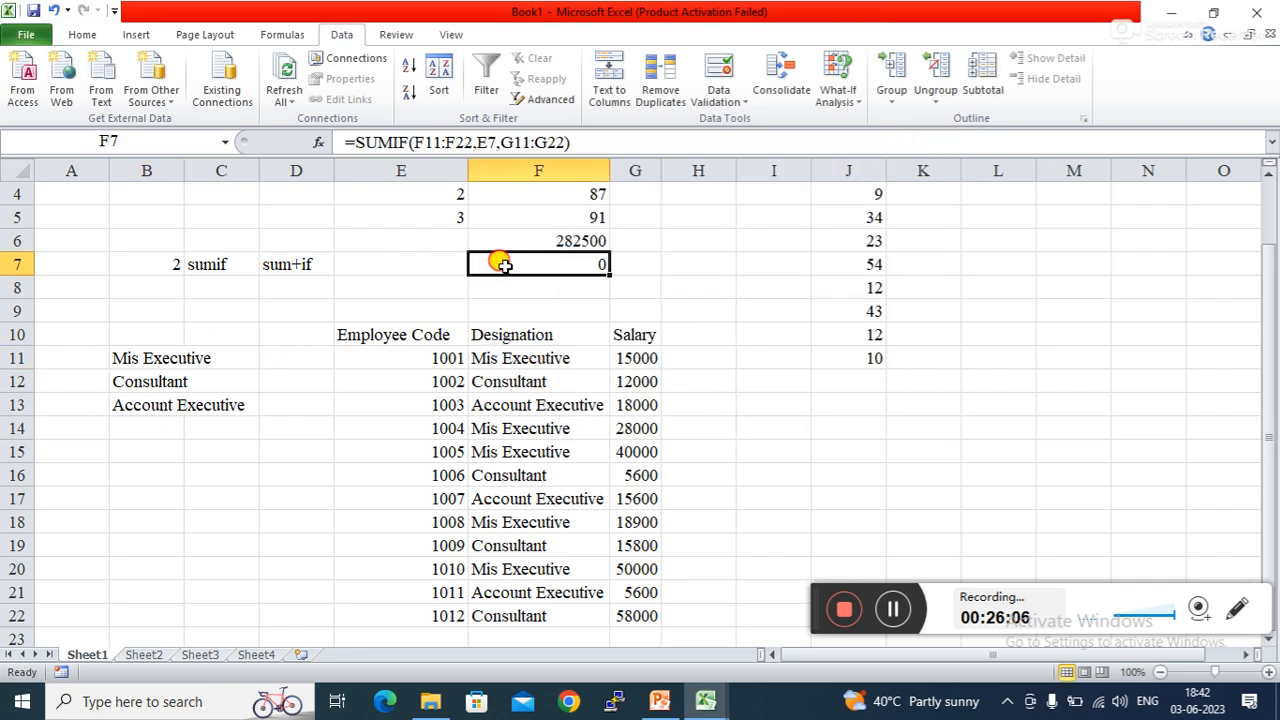
{"action": "left_click", "coordinate": [428, 263]}
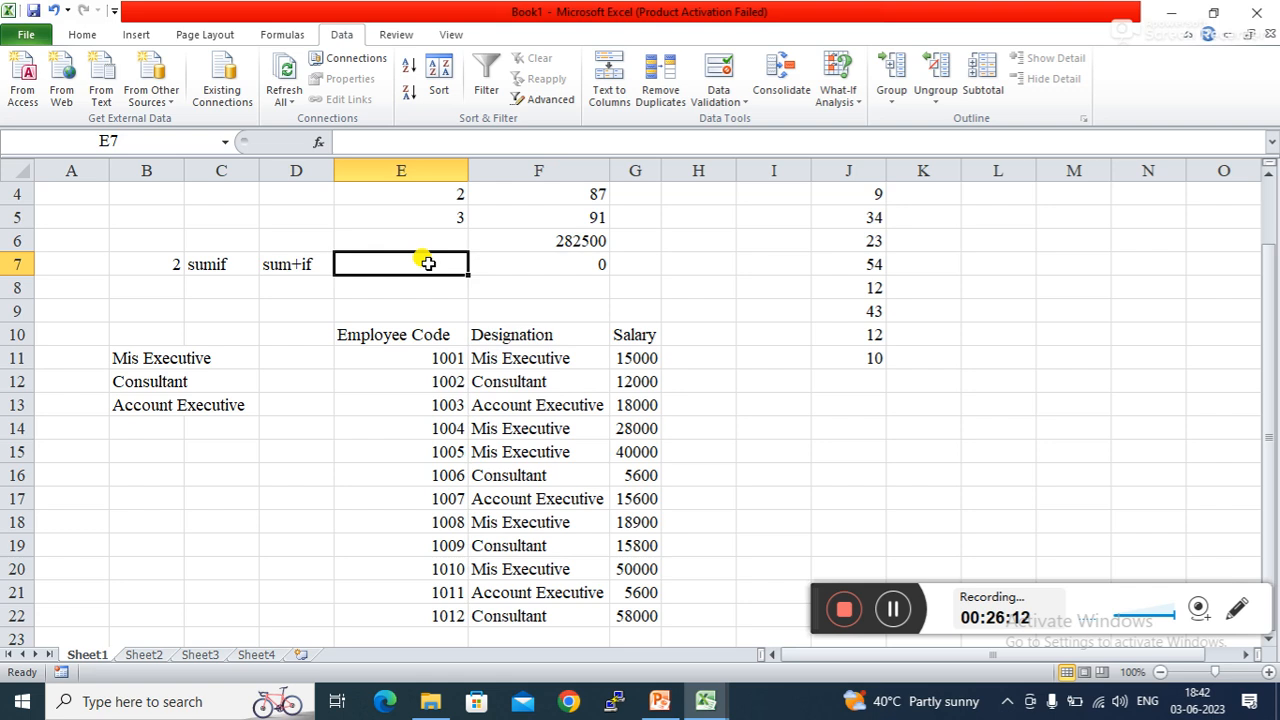
{"action": "left_click", "coordinate": [735, 100]}
{"action": "left_click", "coordinate": [748, 122]}
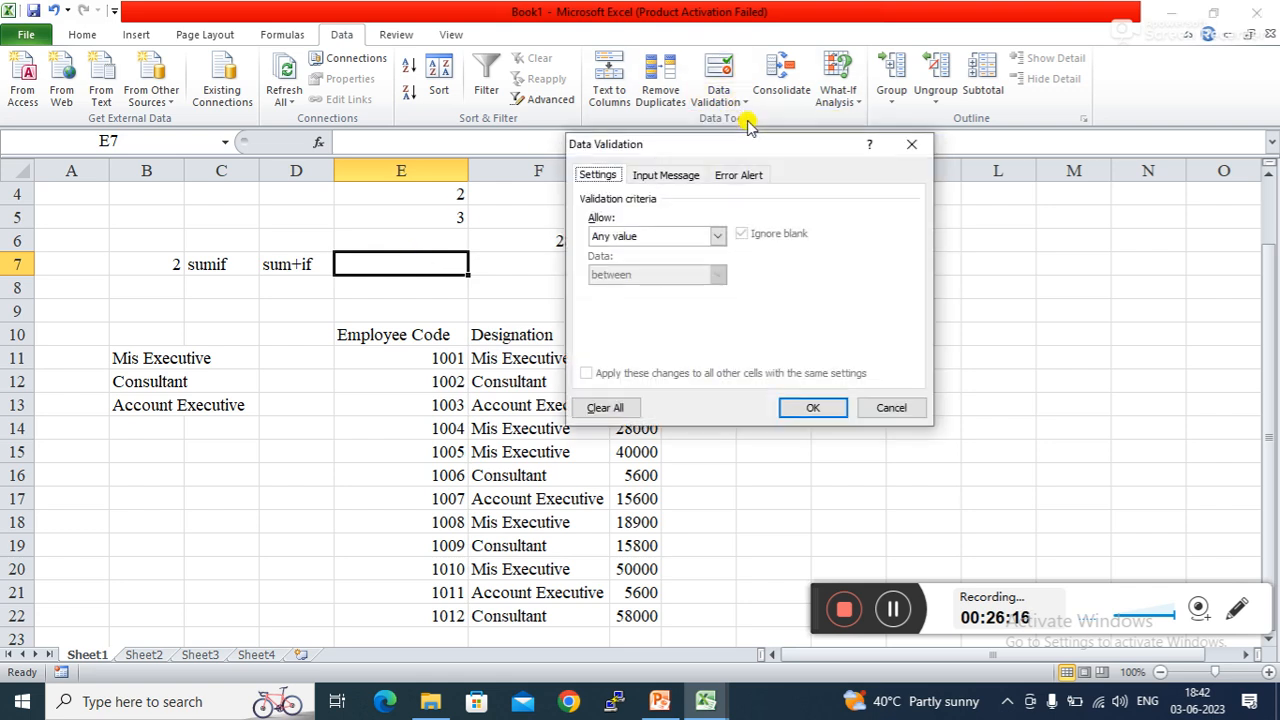
{"action": "left_click", "coordinate": [716, 237]}
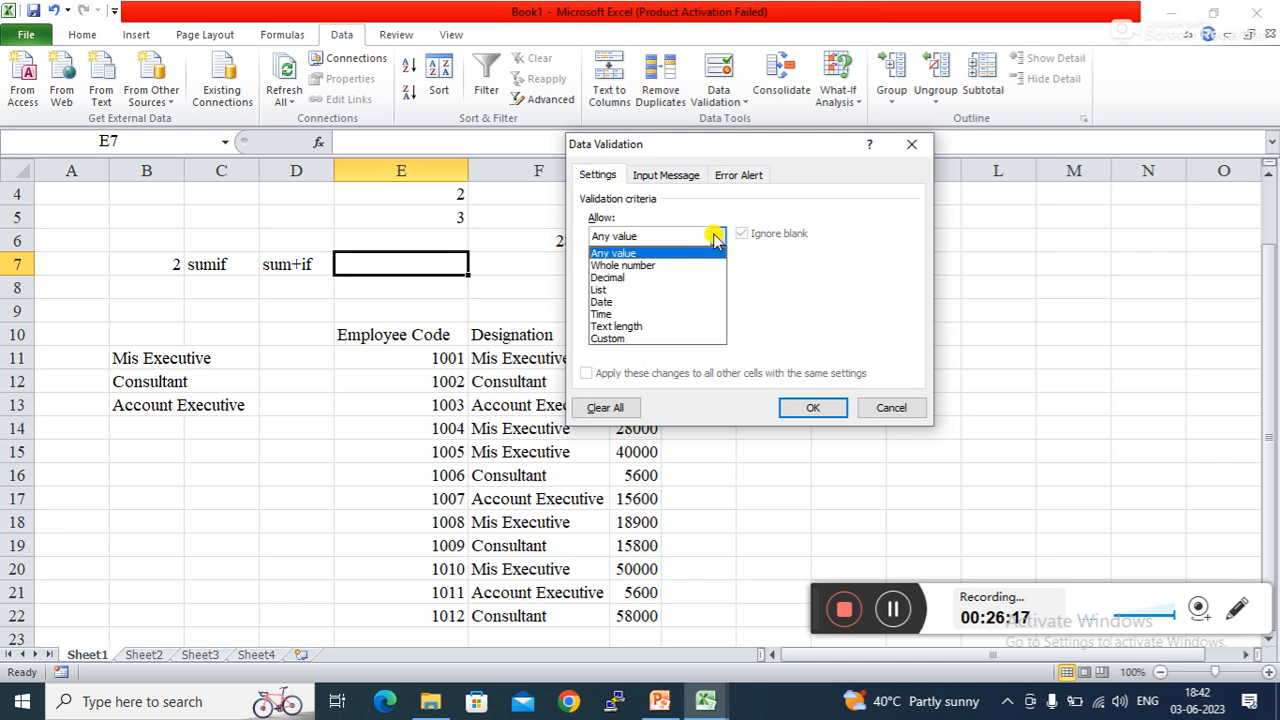
{"action": "left_click", "coordinate": [600, 290]}
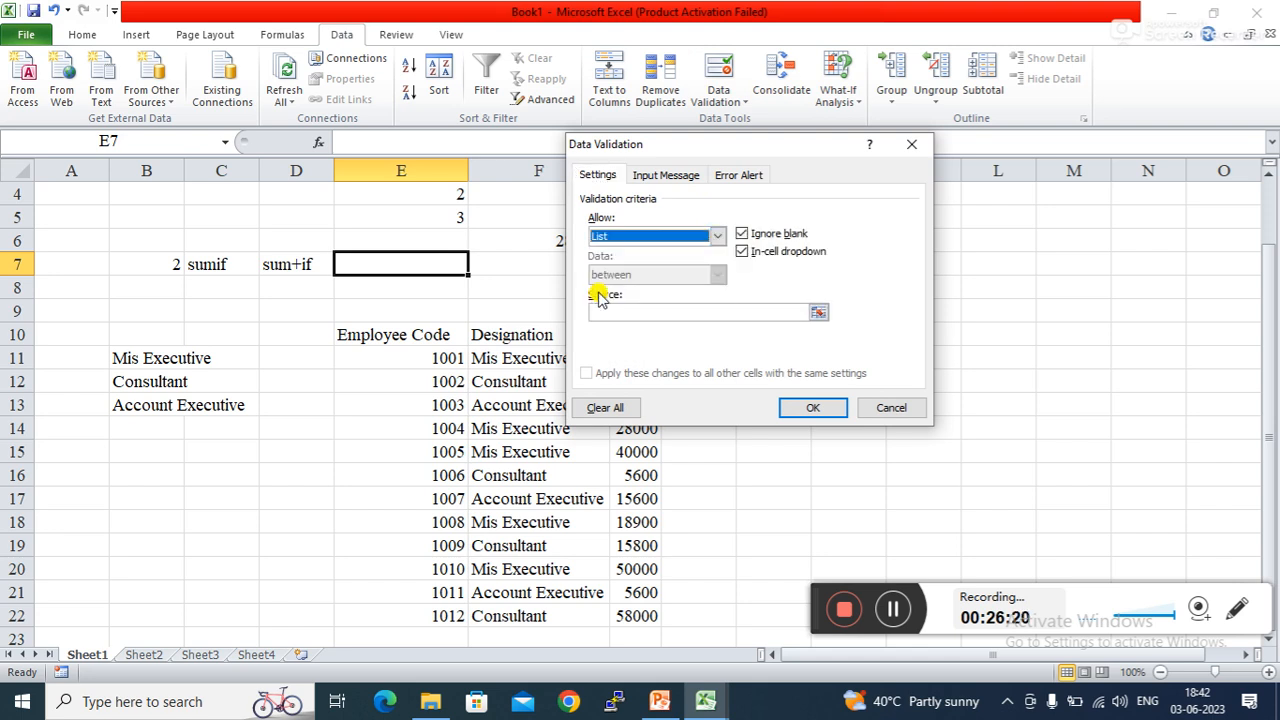
{"action": "left_click", "coordinate": [614, 310]}
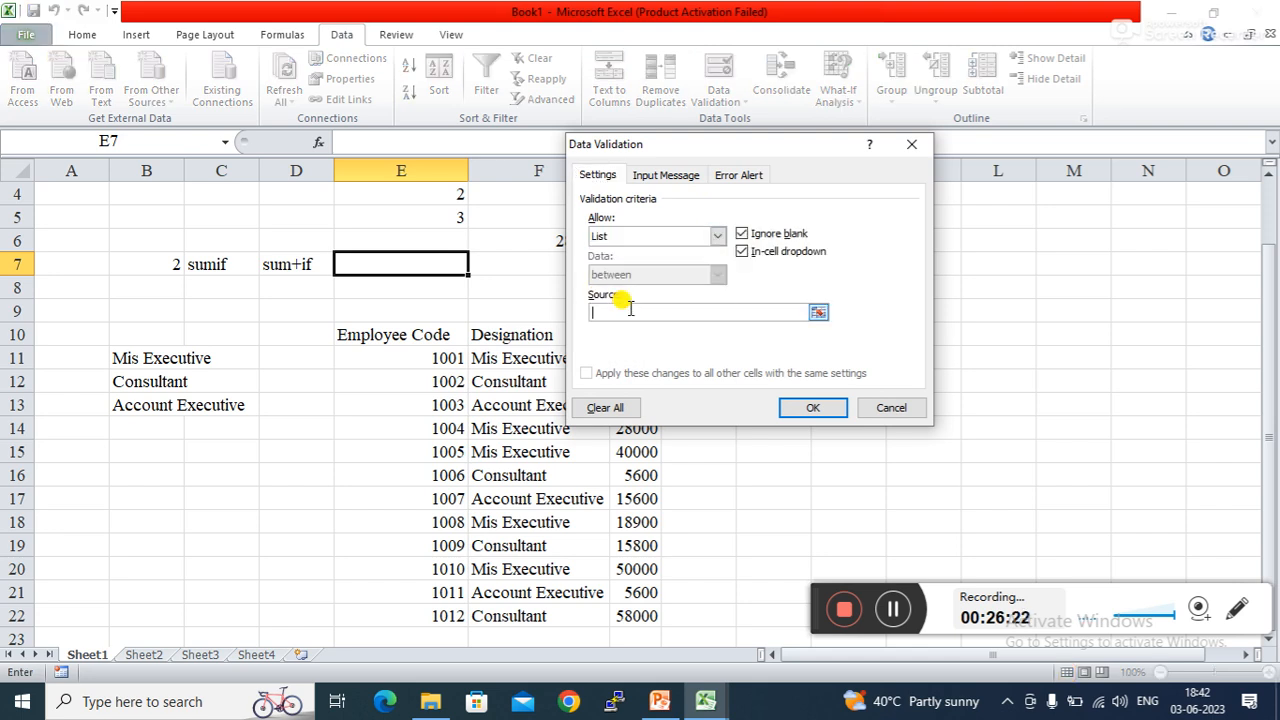
{"action": "left_click", "coordinate": [134, 357]}
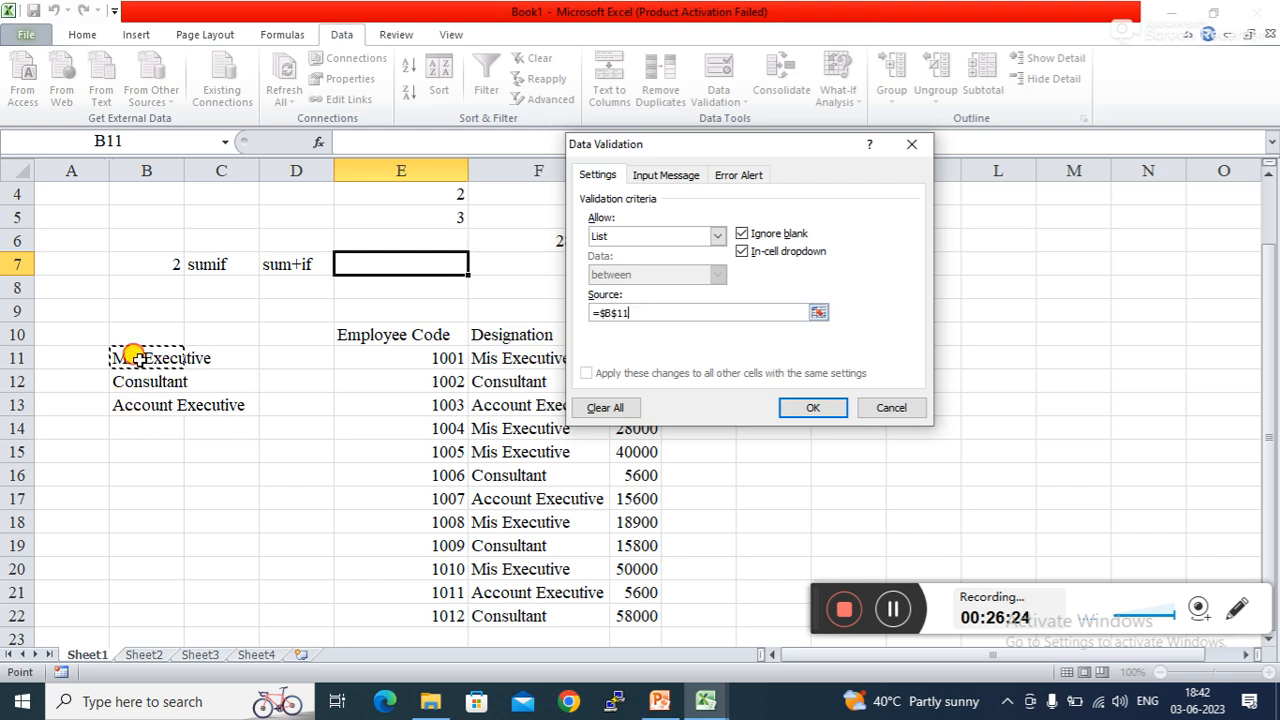
{"action": "left_click_drag", "start_coordinate": [134, 357], "coordinate": [120, 403]}
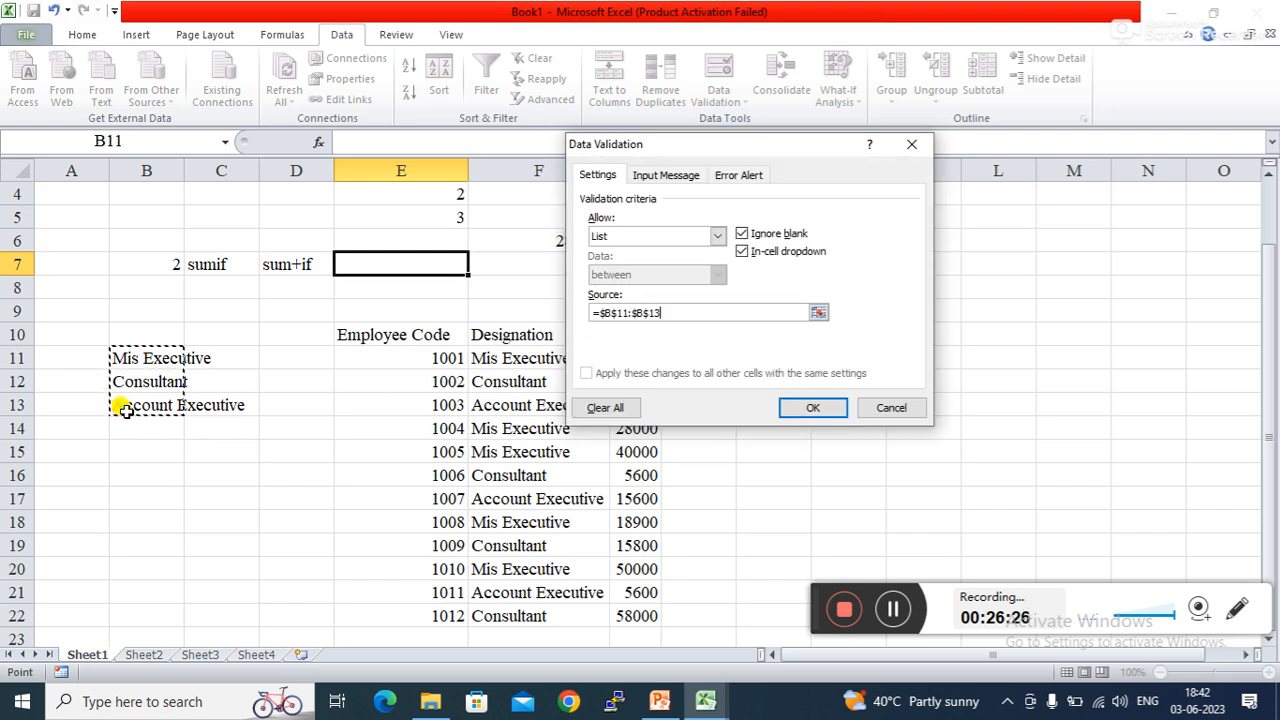
{"action": "left_click", "coordinate": [800, 408]}
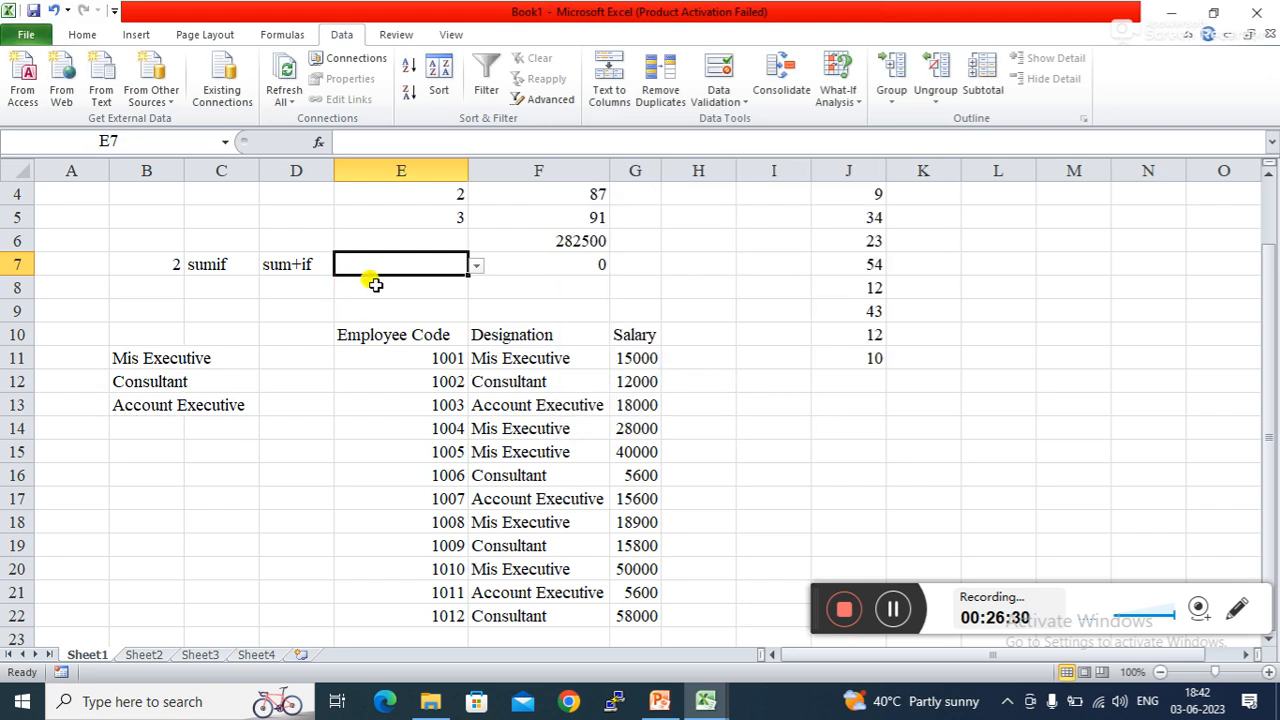
- Test the drop-down list in E7 by choosing Mis Executive, Consultant and finally Account Executive as the SUMIF criterion
{"action": "left_click", "coordinate": [477, 268]}
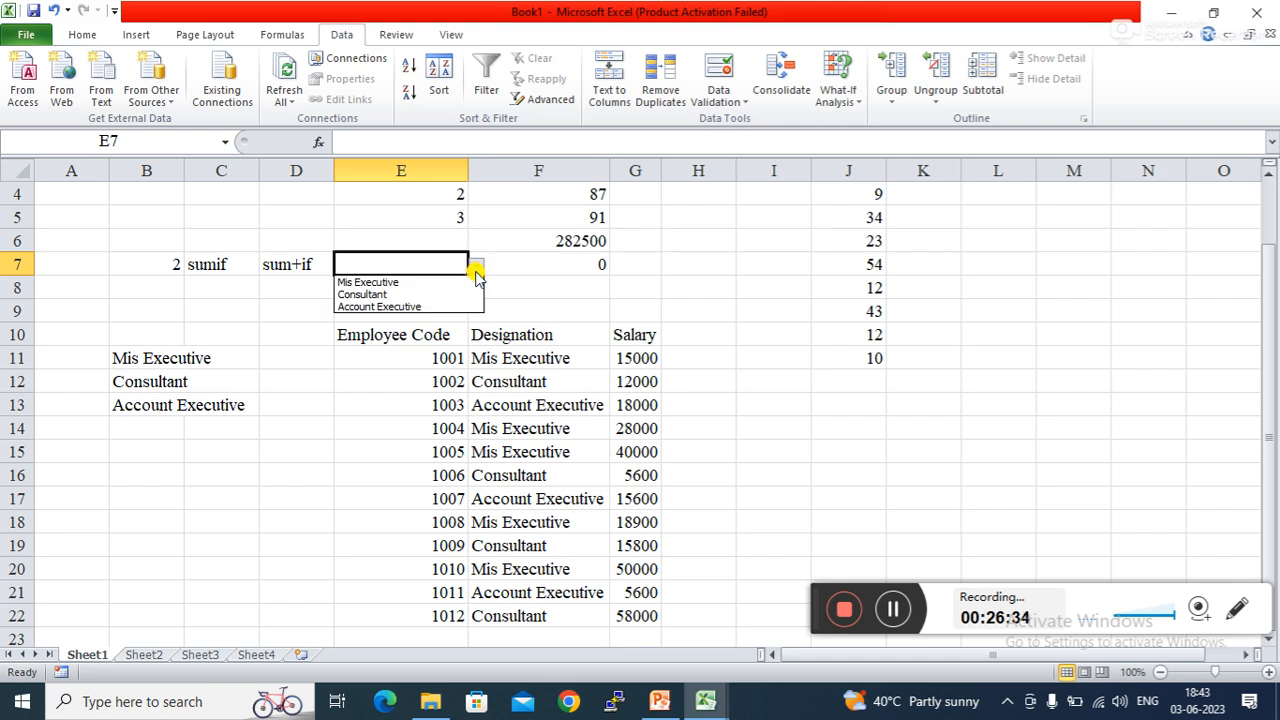
{"action": "left_click", "coordinate": [422, 281]}
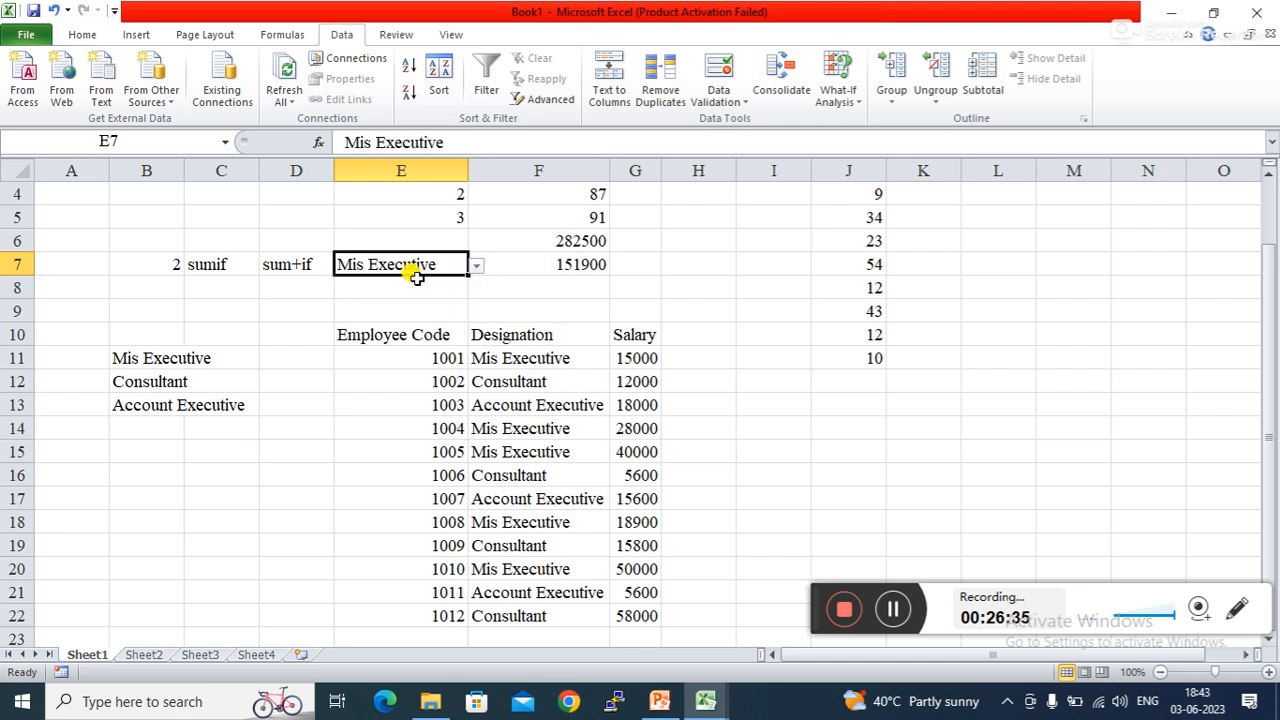
{"action": "left_click", "coordinate": [478, 266]}
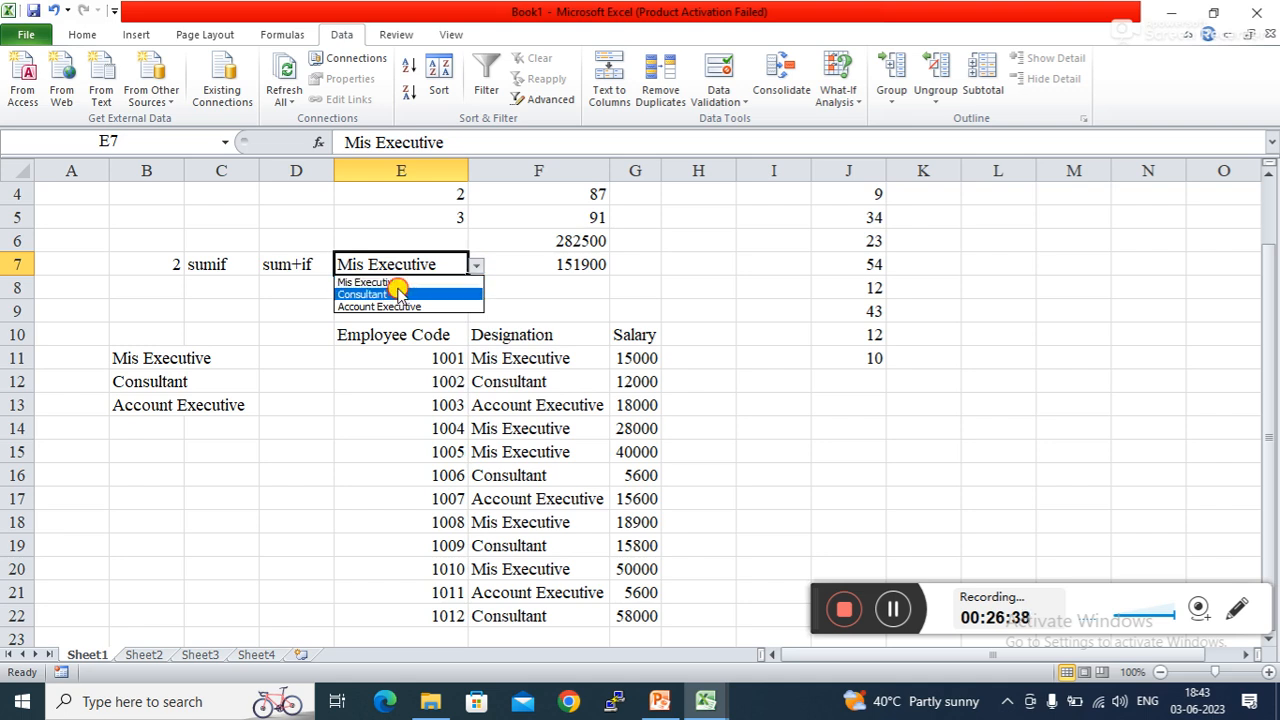
{"action": "left_click", "coordinate": [398, 292]}
{"action": "left_click", "coordinate": [477, 267]}
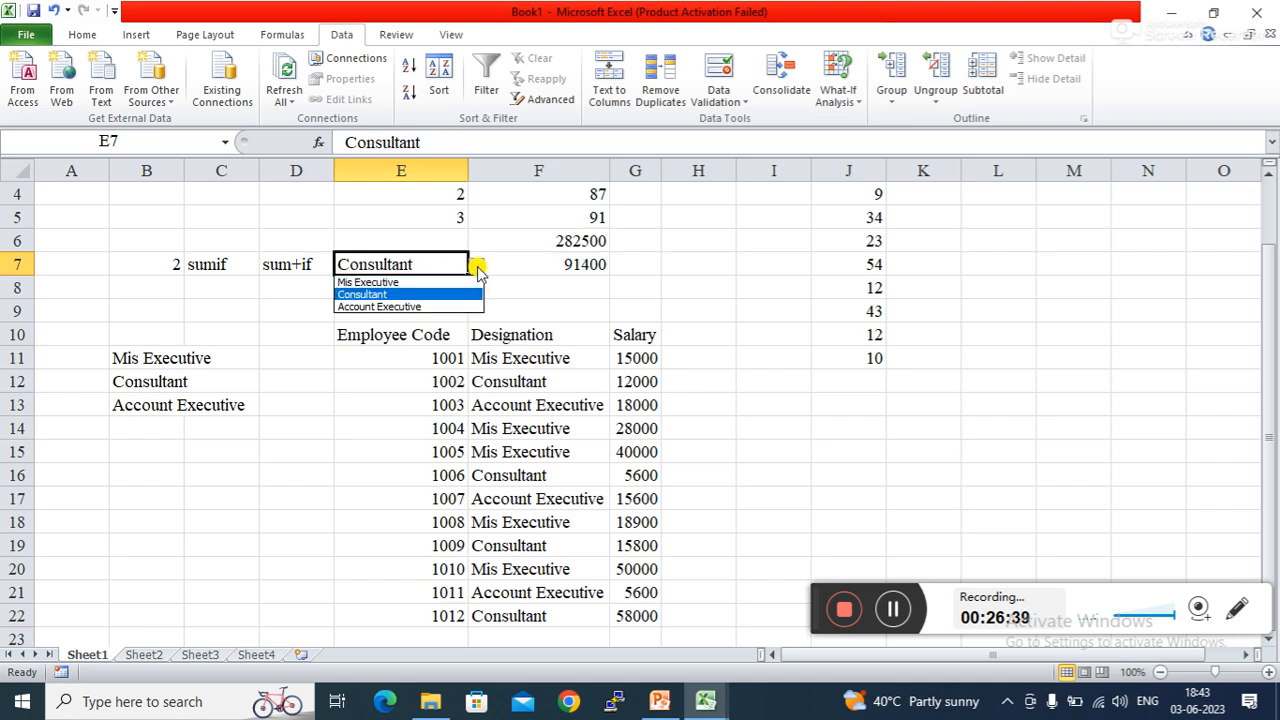
{"action": "left_click", "coordinate": [410, 306]}
{"action": "left_click", "coordinate": [305, 330]}
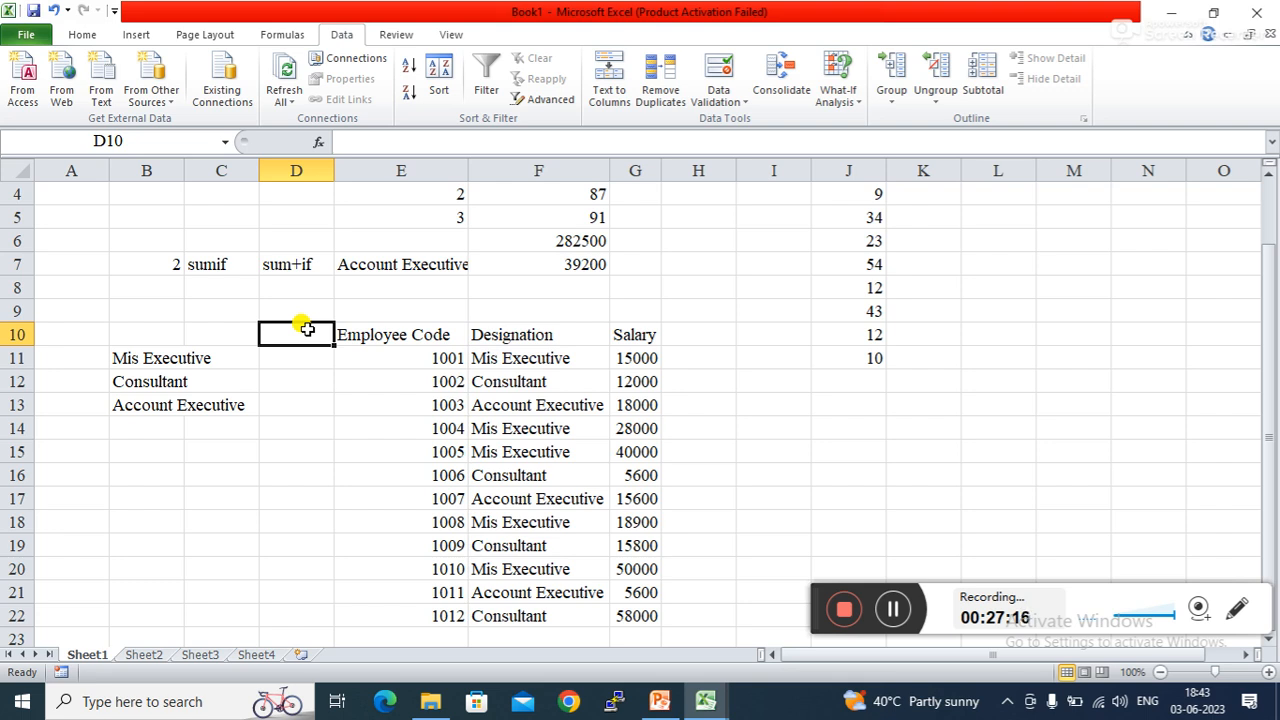
{"action": "left_click", "coordinate": [771, 347]}
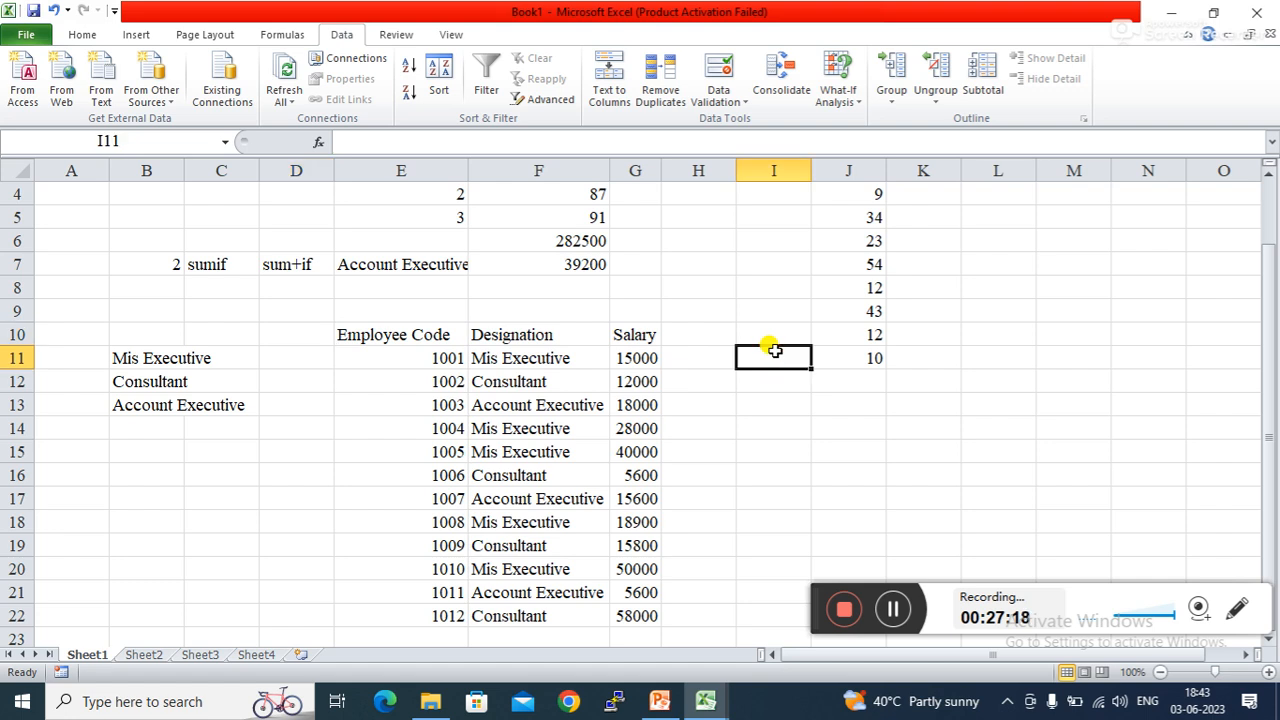
{"action": "left_click", "coordinate": [765, 396]}
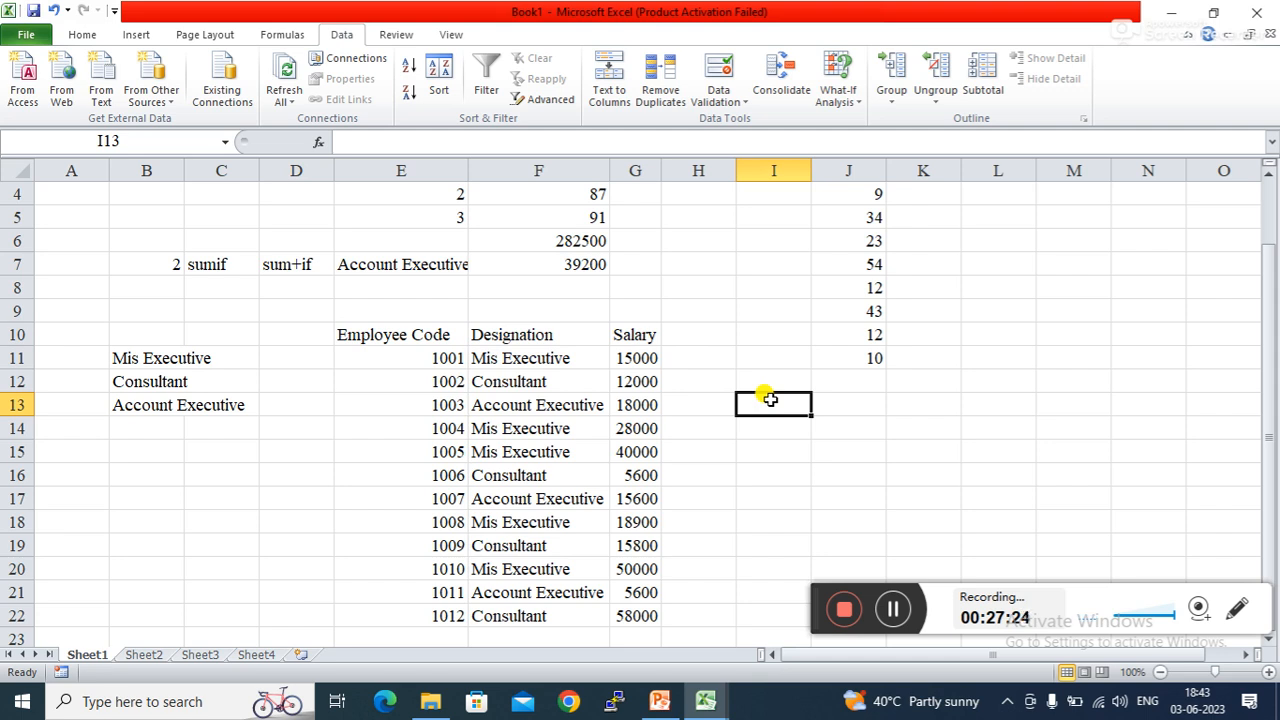
{"action": "left_click", "coordinate": [523, 403]}
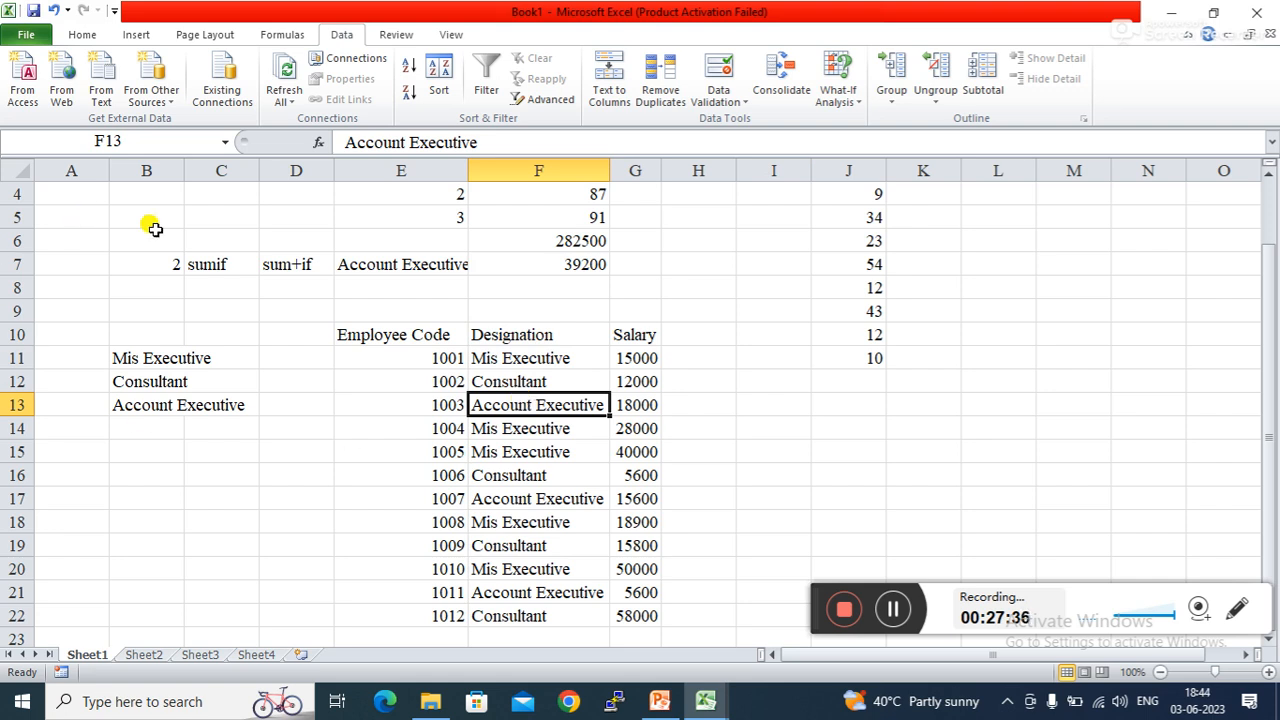
{"action": "left_click", "coordinate": [140, 258]}
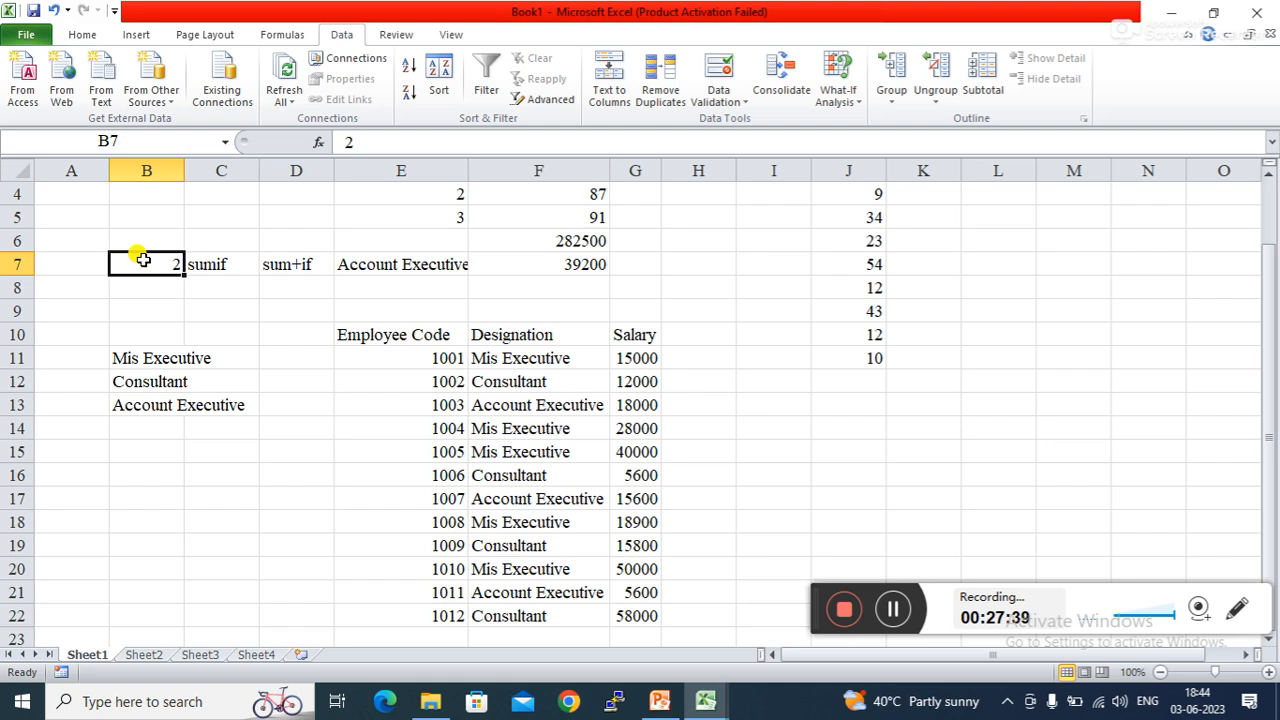
- Start a new function entry below the salary table with 3 in B24 and sumifs in C24
{"action": "left_click", "coordinate": [206, 593]}
{"action": "key", "text": "Down"}
{"action": "key", "text": "Down"}
{"action": "key", "text": "Down"}
{"action": "key", "text": "Down"}
{"action": "key", "text": "Down"}
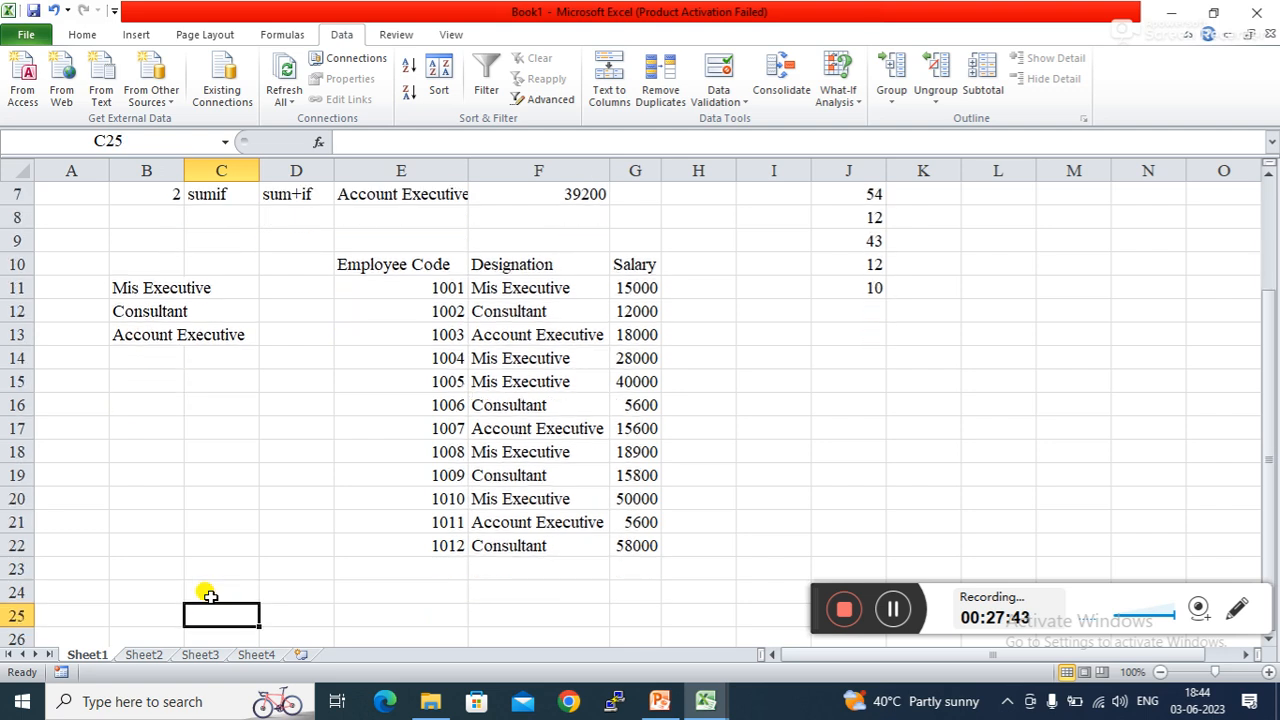
{"action": "key", "text": "Up"}
{"action": "key", "text": "Left"}
{"action": "key", "text": "Up"}
{"action": "type", "text": "3"}
{"action": "key", "text": "Right"}
{"action": "type", "text": "sumifs"}
{"action": "key", "text": "Right"}
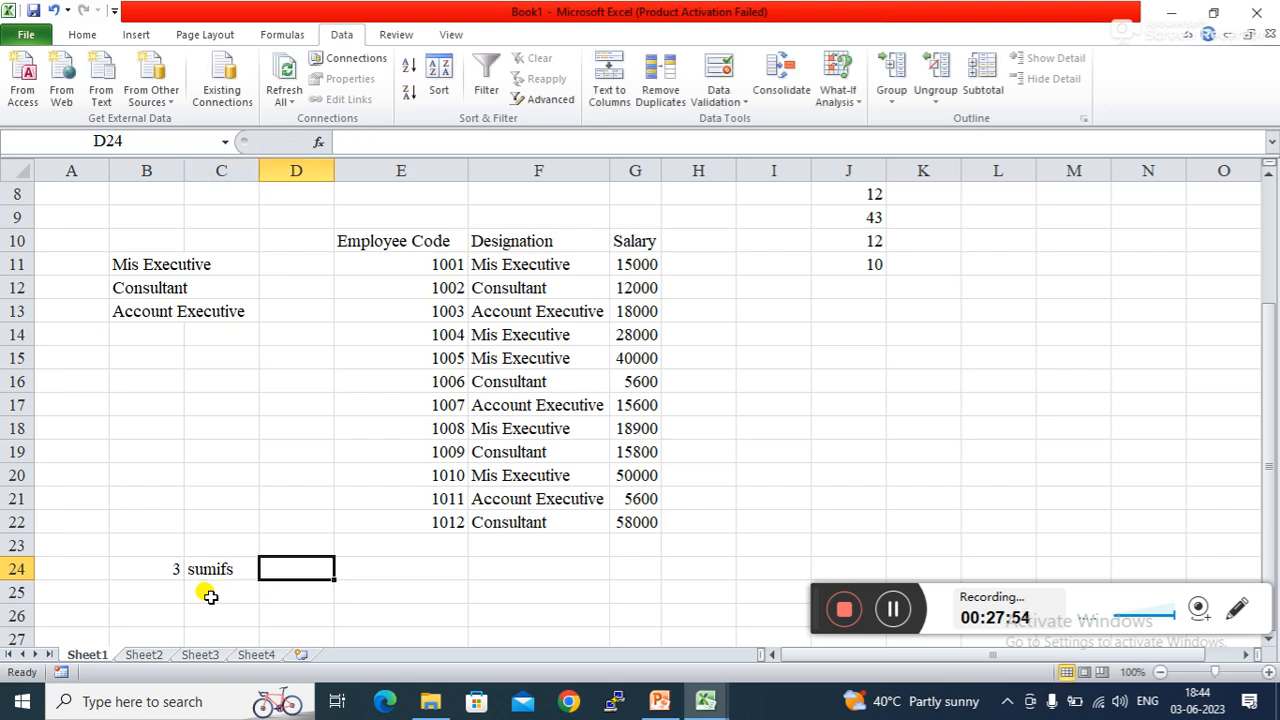
- Enter the function name breakdown sumif+s in cell D24
{"action": "type", "text": "s"}
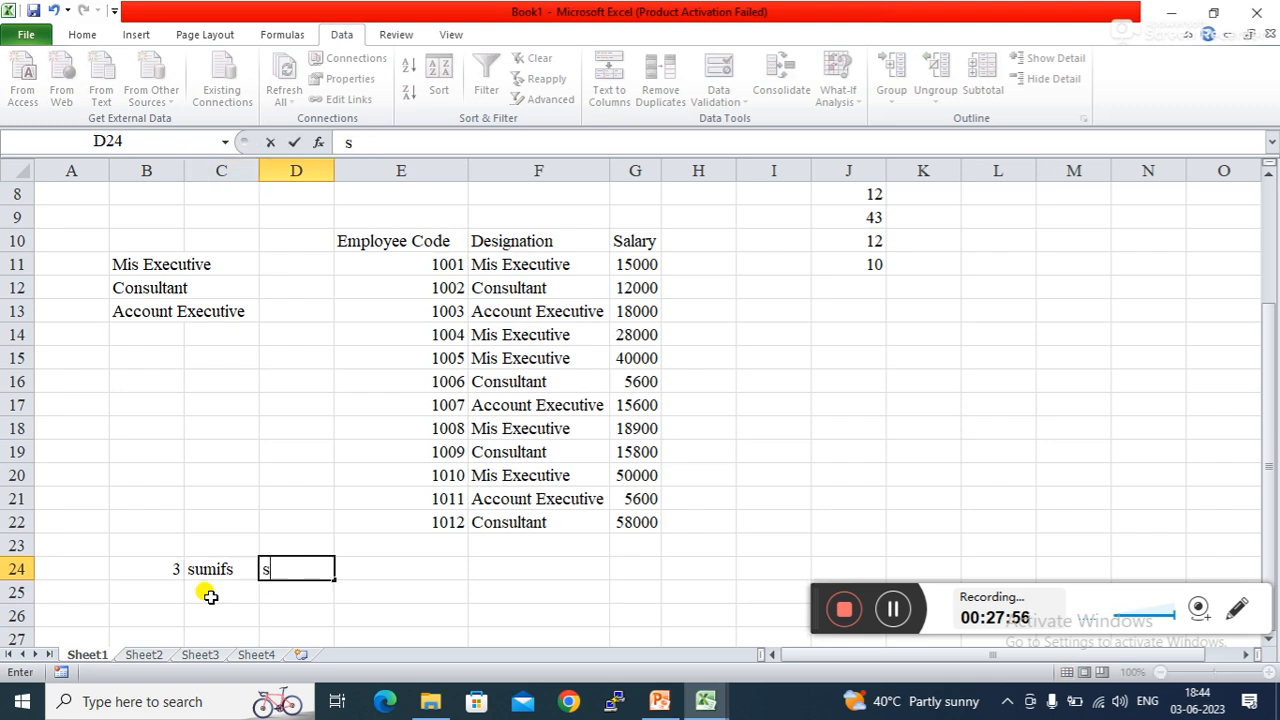
{"action": "type", "text": "umif+s"}
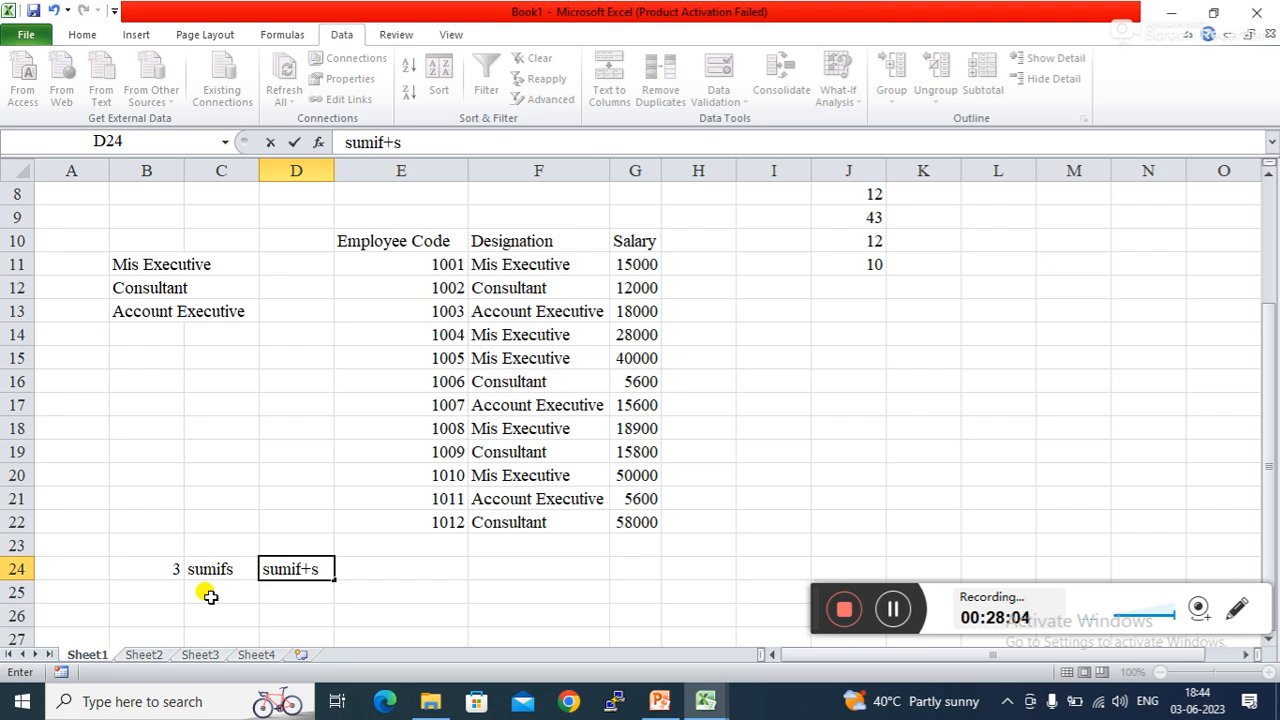
{"action": "key", "text": "Tab"}
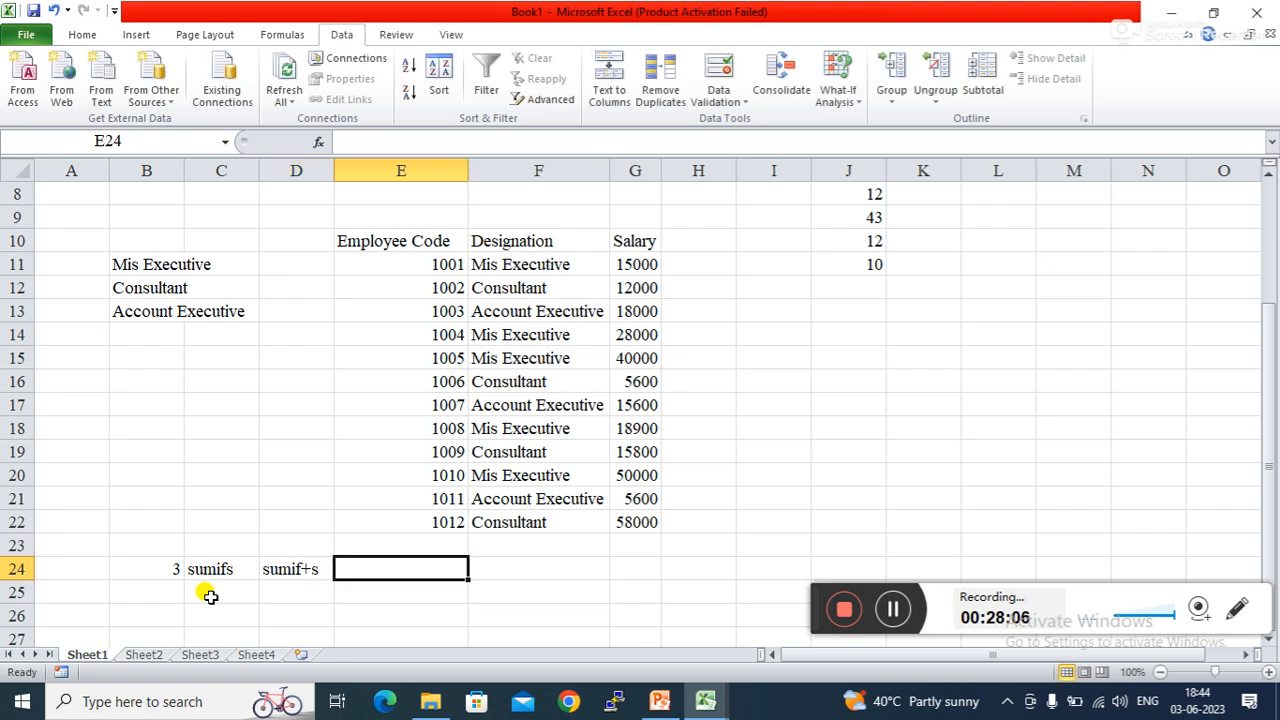
{"action": "key", "text": "Left"}
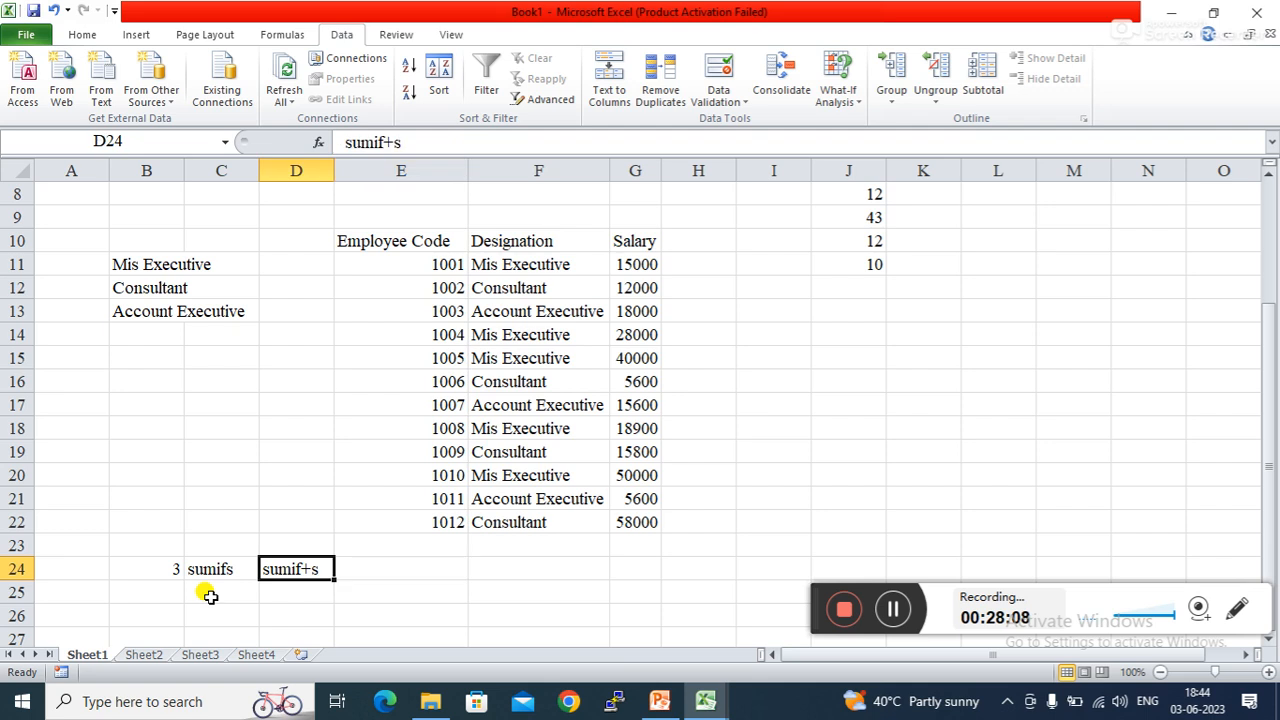
{"action": "key", "text": "Right"}
{"action": "key", "text": "Left"}
{"action": "key", "text": "Left"}
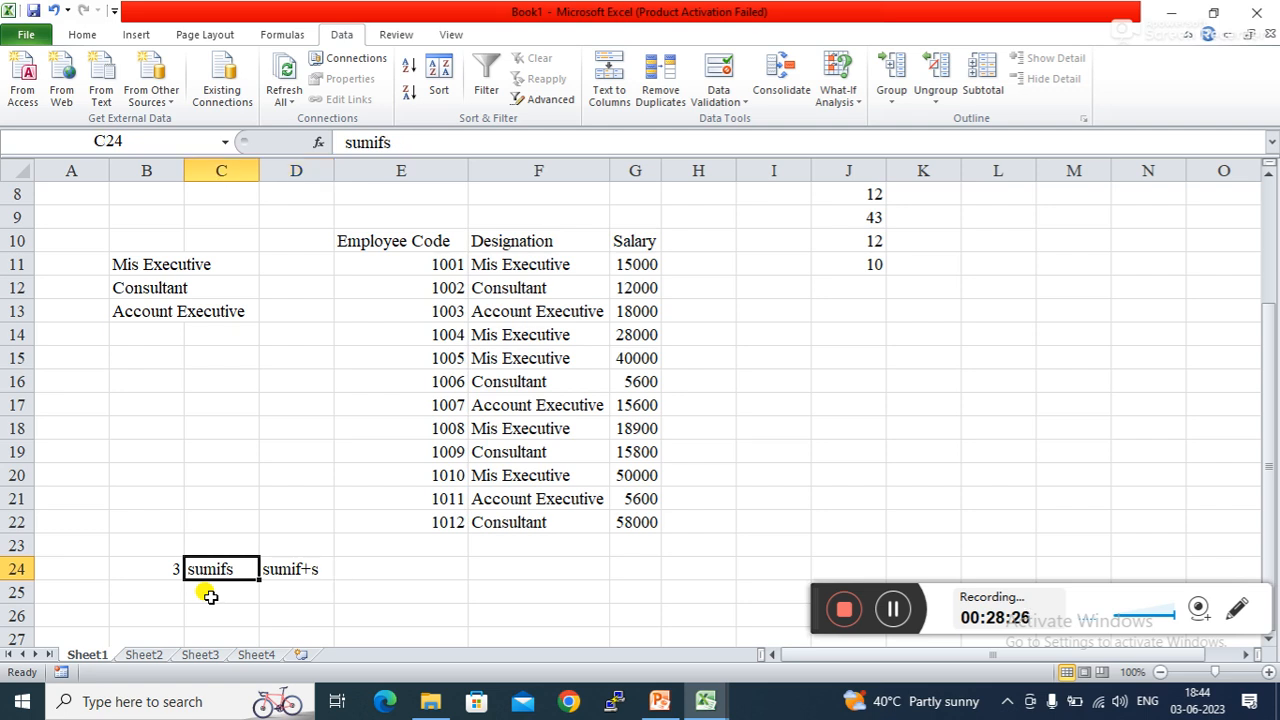
{"action": "key", "text": "Up"}
{"action": "key", "text": "Down"}
{"action": "key", "text": "Up"}
{"action": "key", "text": "Down"}
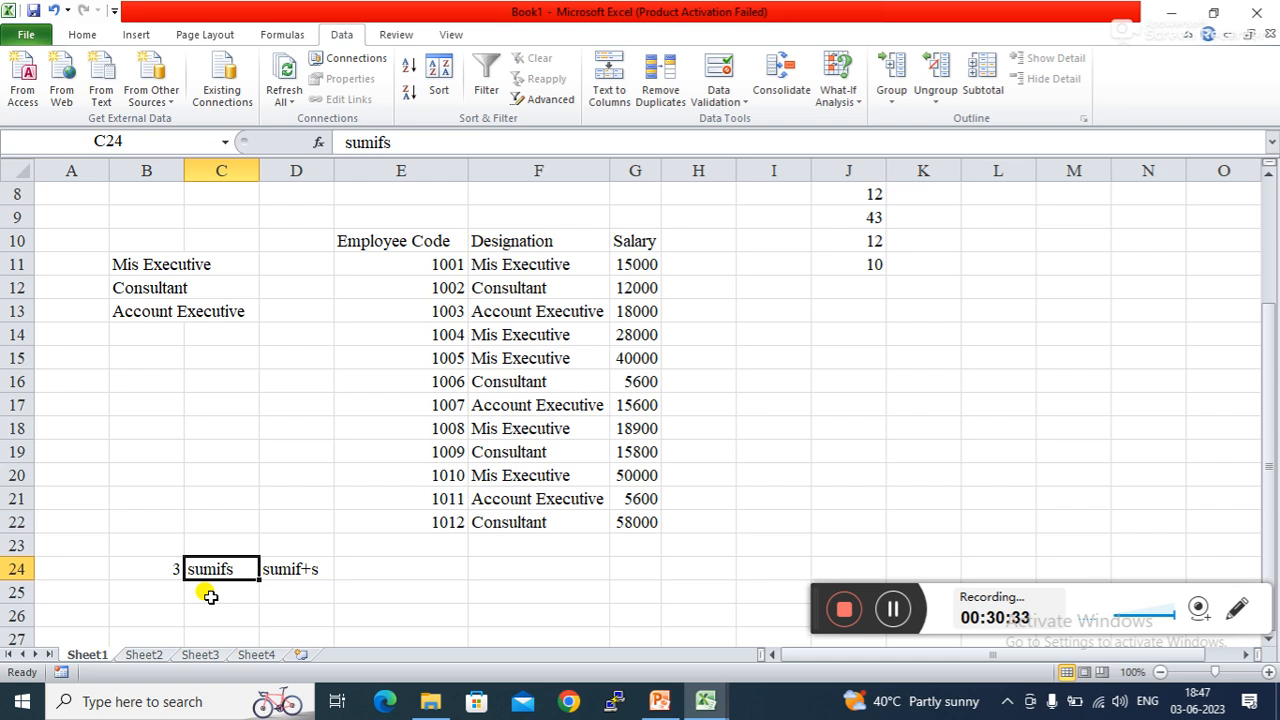
{"action": "left_click", "coordinate": [290, 568]}
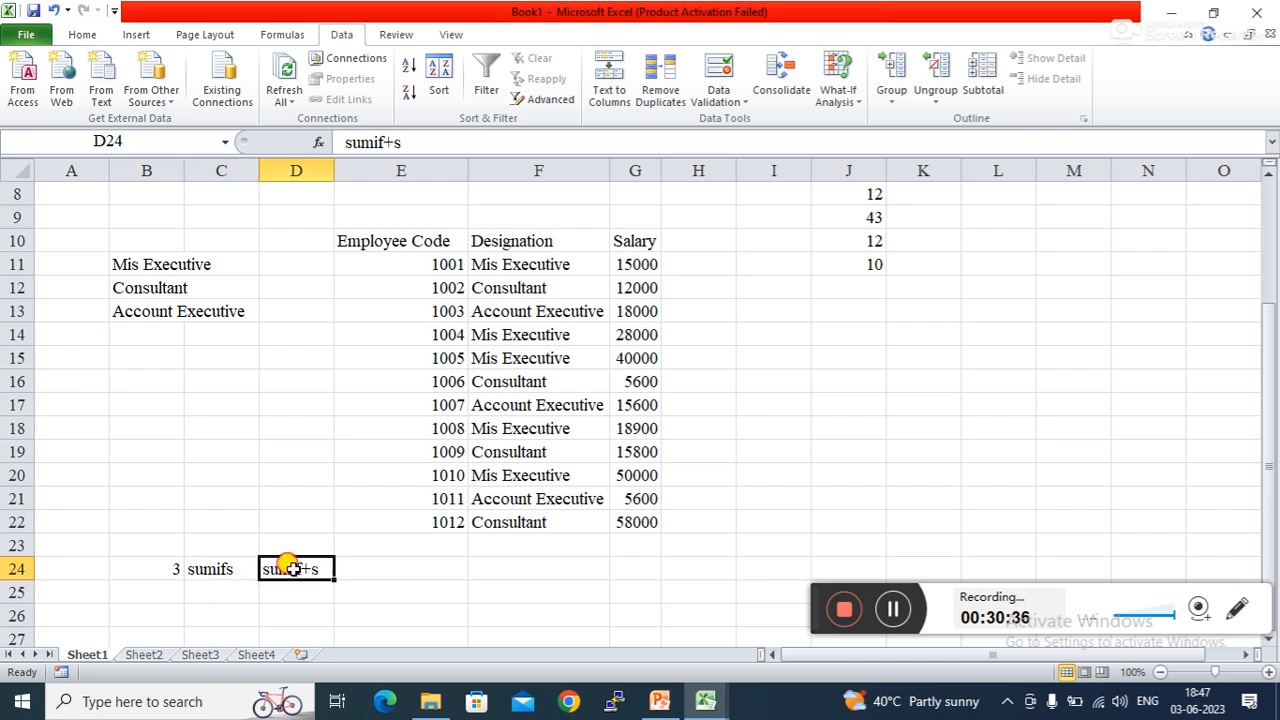
- Switch to the Function DCA workbook and locate the transaction table below the SUMIF example on Sheet3
{"action": "left_click", "coordinate": [393, 574]}
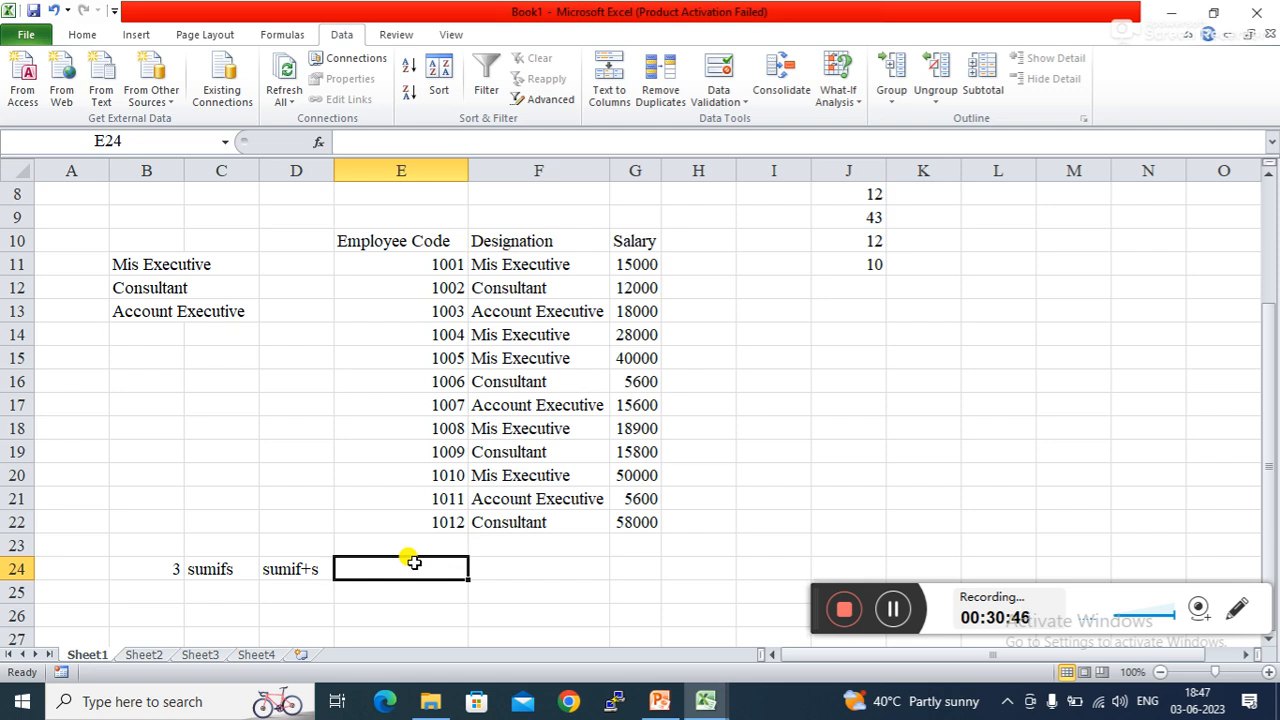
{"action": "left_click", "coordinate": [700, 706]}
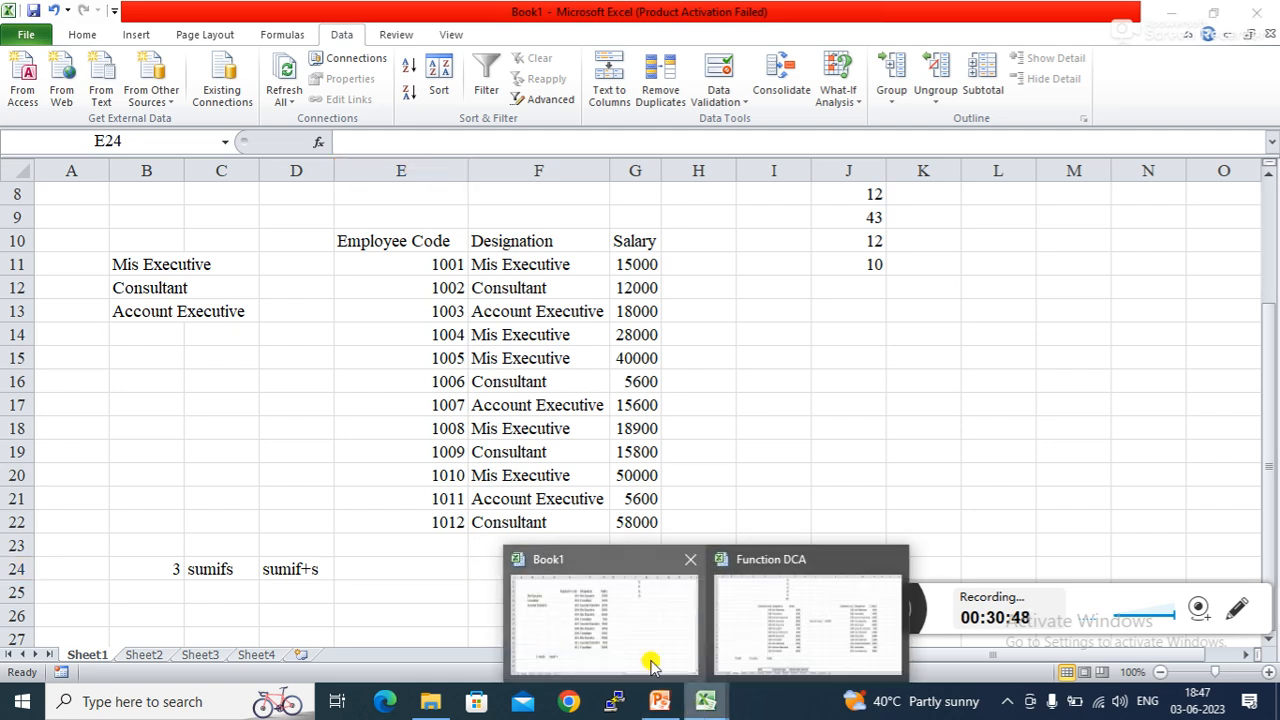
{"action": "left_click", "coordinate": [757, 623]}
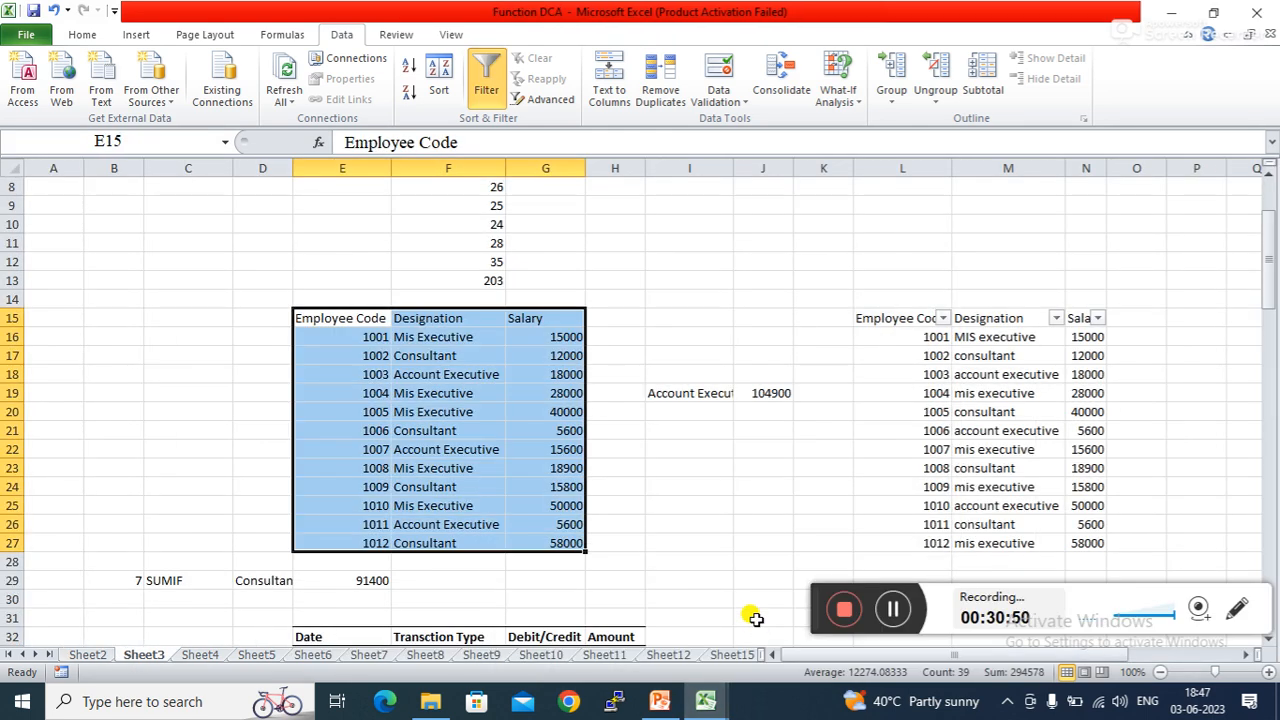
{"action": "left_click", "coordinate": [651, 540]}
{"action": "key", "text": "Down"}
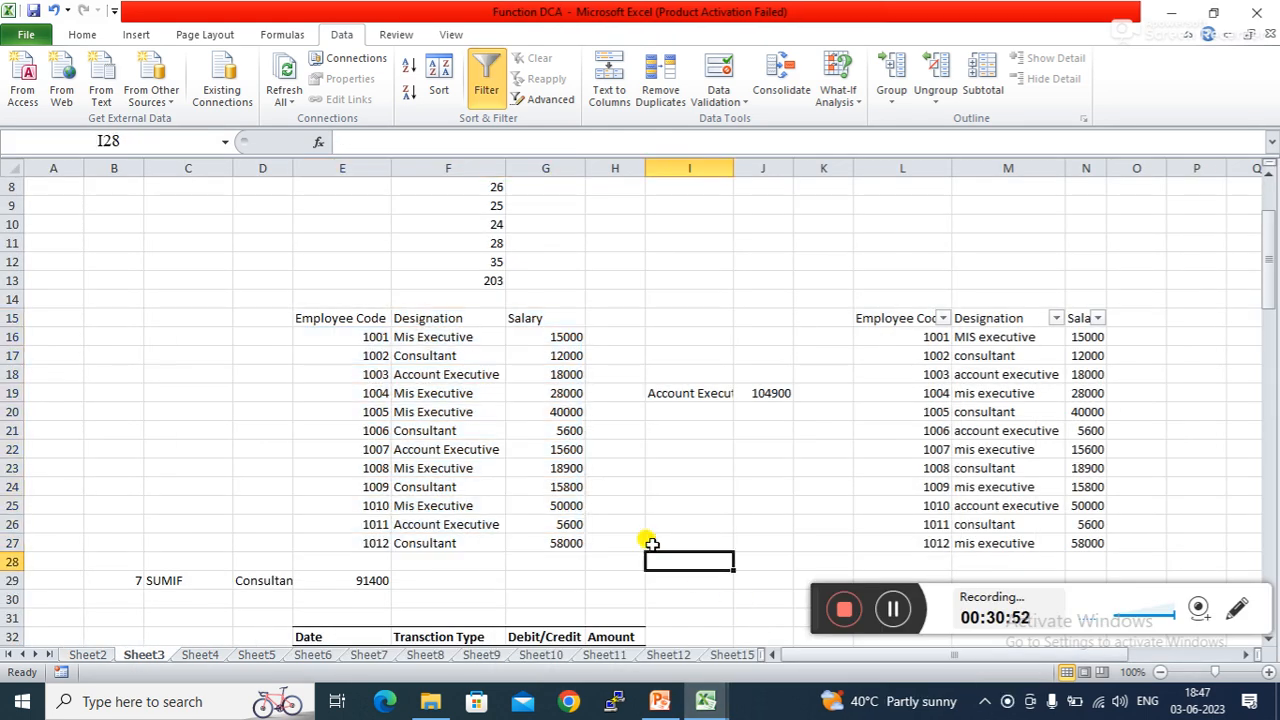
{"action": "key", "text": "Down"}
{"action": "key", "text": "Down"}
{"action": "key", "text": "Down"}
{"action": "key", "text": "Down"}
{"action": "key", "text": "Down"}
{"action": "key", "text": "Down"}
{"action": "key", "text": "Down"}
{"action": "key", "text": "Down"}
{"action": "key", "text": "Down"}
{"action": "key", "text": "Down"}
{"action": "key", "text": "Down"}
{"action": "key", "text": "Down"}
{"action": "key", "text": "Down"}
{"action": "key", "text": "Down"}
{"action": "key", "text": "Down"}
{"action": "key", "text": "Down"}
{"action": "key", "text": "Down"}
{"action": "key", "text": "Down"}
{"action": "key", "text": "Down"}
{"action": "key", "text": "Down"}
{"action": "key", "text": "Up"}
{"action": "key", "text": "Up"}
{"action": "key", "text": "Up"}
{"action": "key", "text": "Up"}
{"action": "key", "text": "Up"}
{"action": "key", "text": "Up"}
{"action": "key", "text": "Up"}
{"action": "key", "text": "Up"}
{"action": "key", "text": "Up"}
{"action": "key", "text": "Up"}
{"action": "key", "text": "Up"}
{"action": "key", "text": "Up"}
{"action": "key", "text": "Up"}
{"action": "key", "text": "Up"}
{"action": "key", "text": "Up"}
{"action": "key", "text": "Up"}
{"action": "key", "text": "Up"}
{"action": "key", "text": "Up"}
{"action": "key", "text": "Up"}
{"action": "key", "text": "Up"}
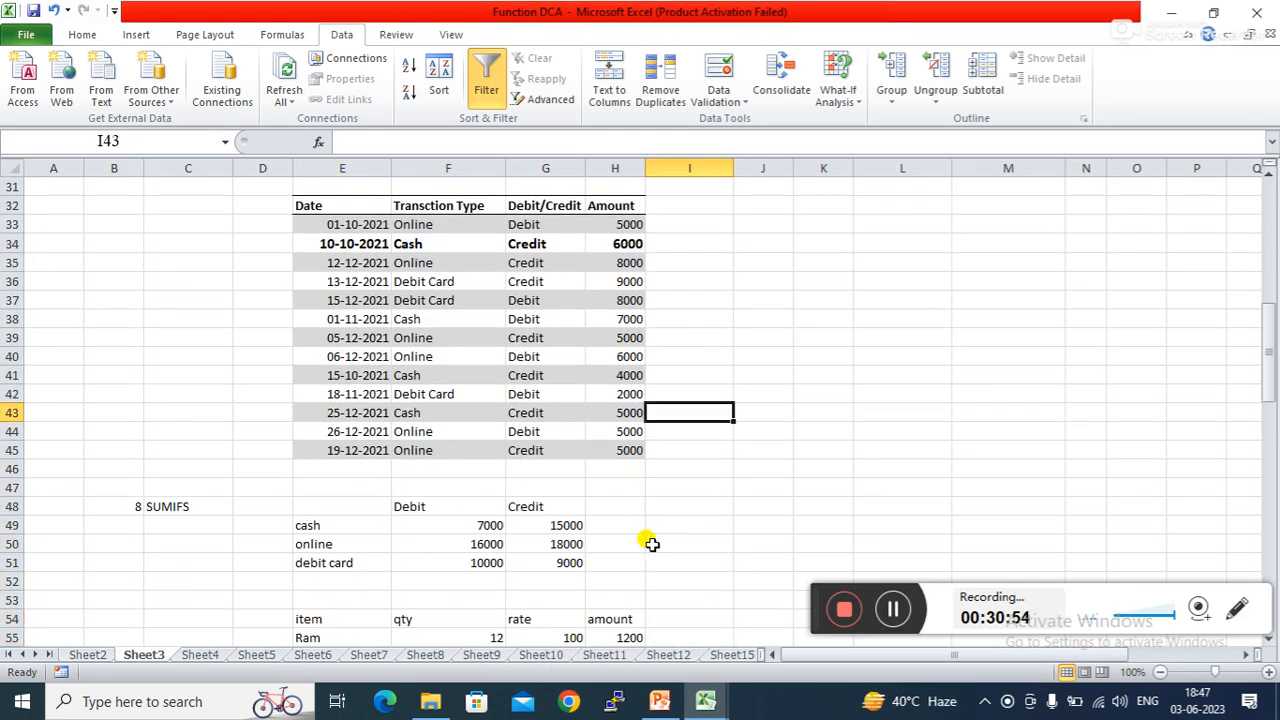
{"action": "key", "text": "Down"}
{"action": "key", "text": "Down"}
{"action": "key", "text": "Down"}
{"action": "key", "text": "Down"}
{"action": "key", "text": "Down"}
{"action": "key", "text": "Down"}
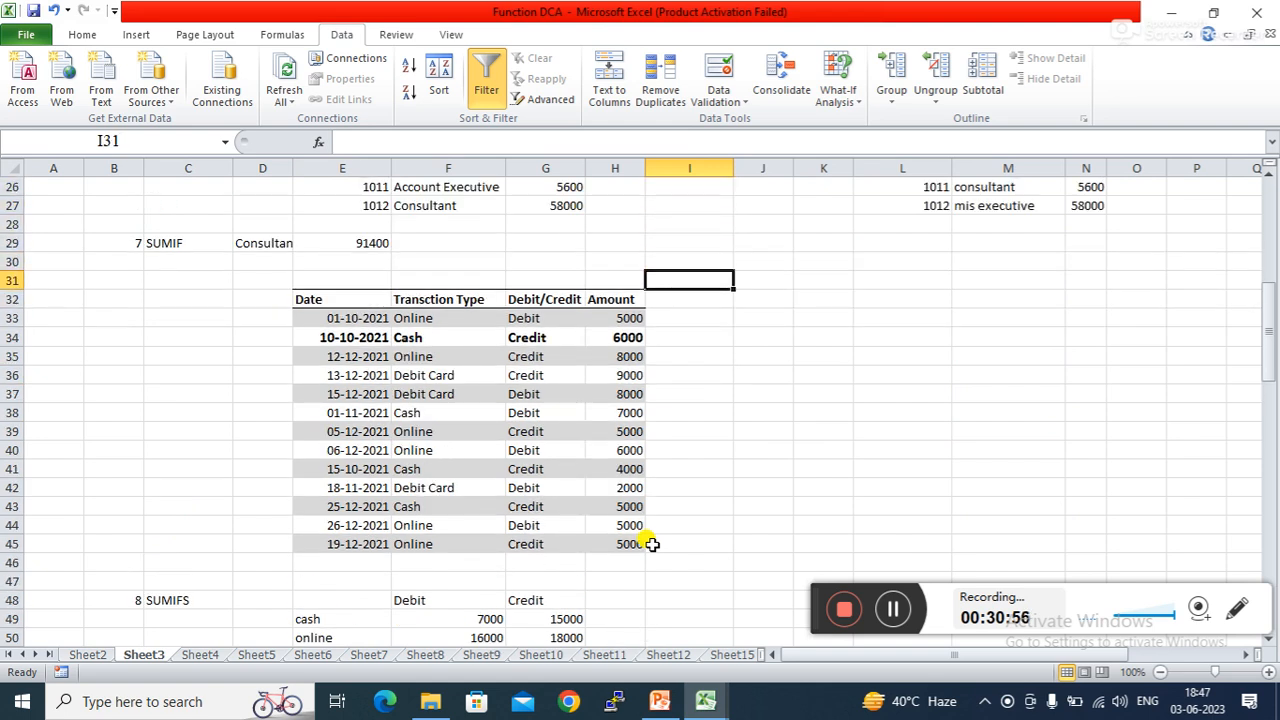
- Copy the transaction table with its Date, Transction Type, Debit/Credit and Amount columns, taking the range E32:I46
{"action": "key", "text": "shift+Left"}
{"action": "key", "text": "shift+Left"}
{"action": "key", "text": "shift+Left"}
{"action": "key", "text": "shift+Left"}
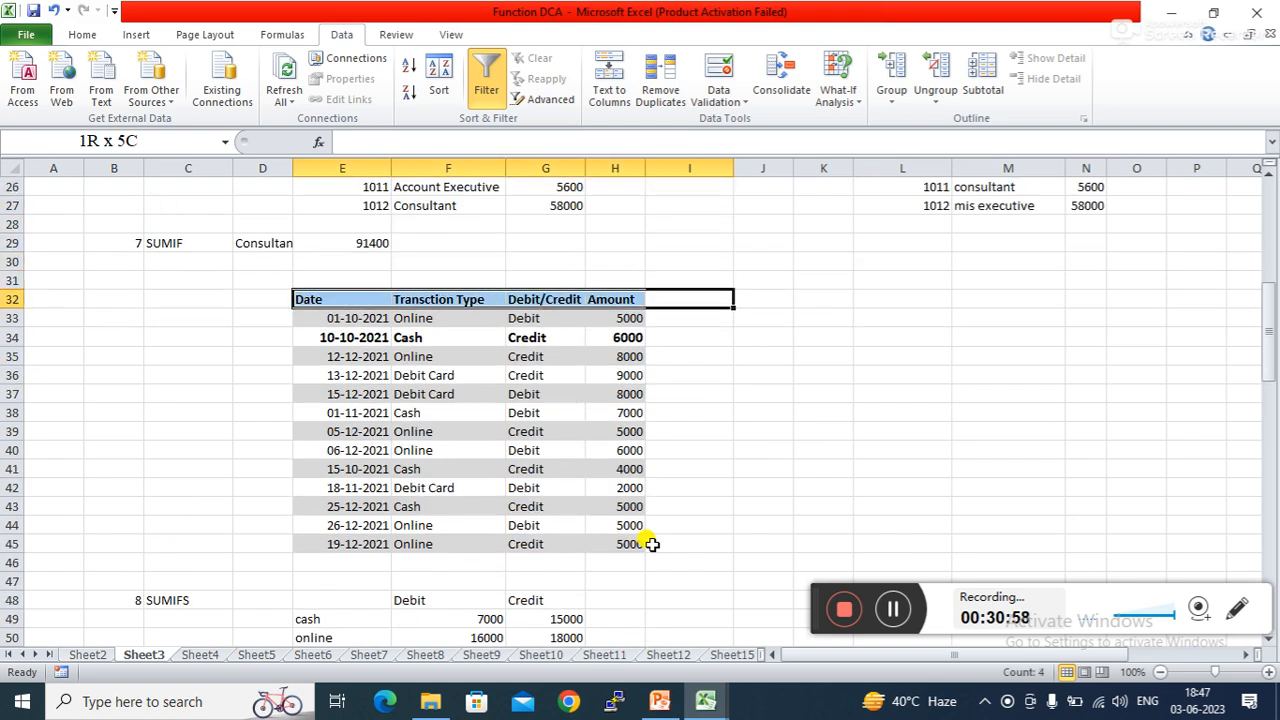
{"action": "key", "text": "shift+Down"}
{"action": "key", "text": "shift+Down"}
{"action": "key", "text": "shift+Down"}
{"action": "key", "text": "shift+Down"}
{"action": "key", "text": "shift+Down"}
{"action": "key", "text": "shift+Down"}
{"action": "key", "text": "shift+Down"}
{"action": "key", "text": "shift+Down"}
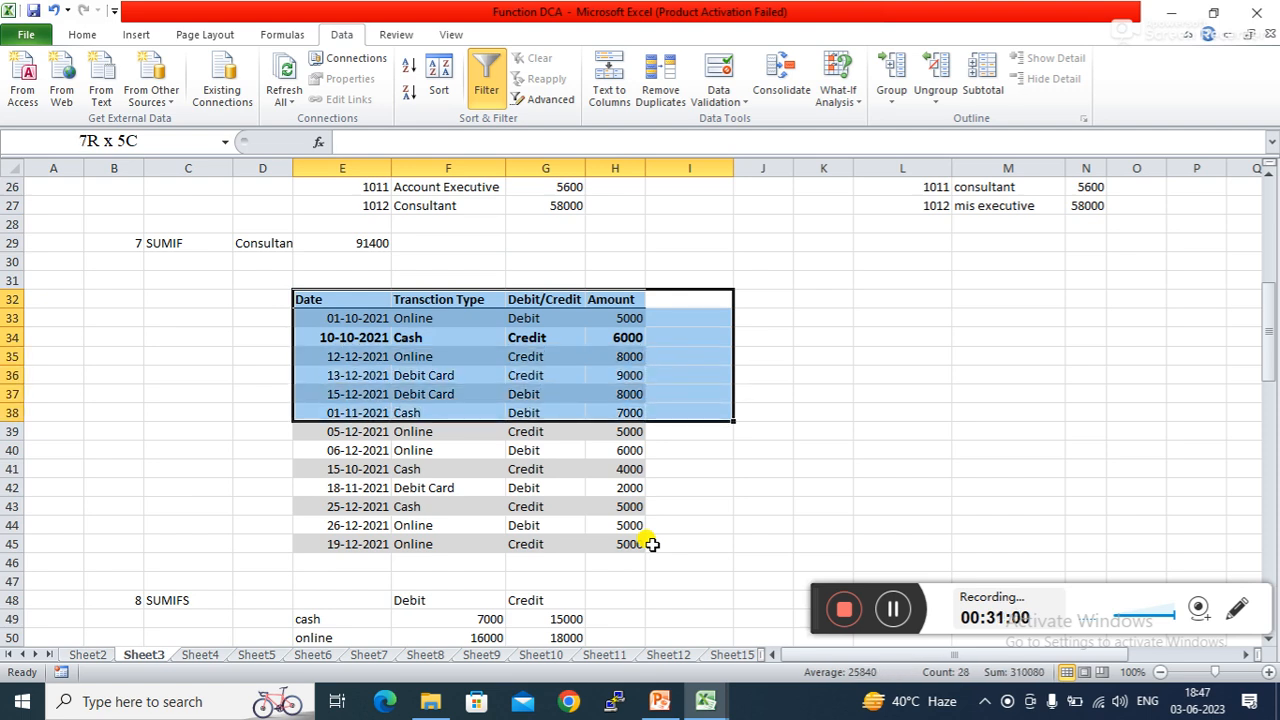
{"action": "key", "text": "shift+Down"}
{"action": "key", "text": "shift+Down"}
{"action": "key", "text": "shift+Down"}
{"action": "key", "text": "shift+Down"}
{"action": "key", "text": "shift+Down"}
{"action": "key", "text": "shift+Down"}
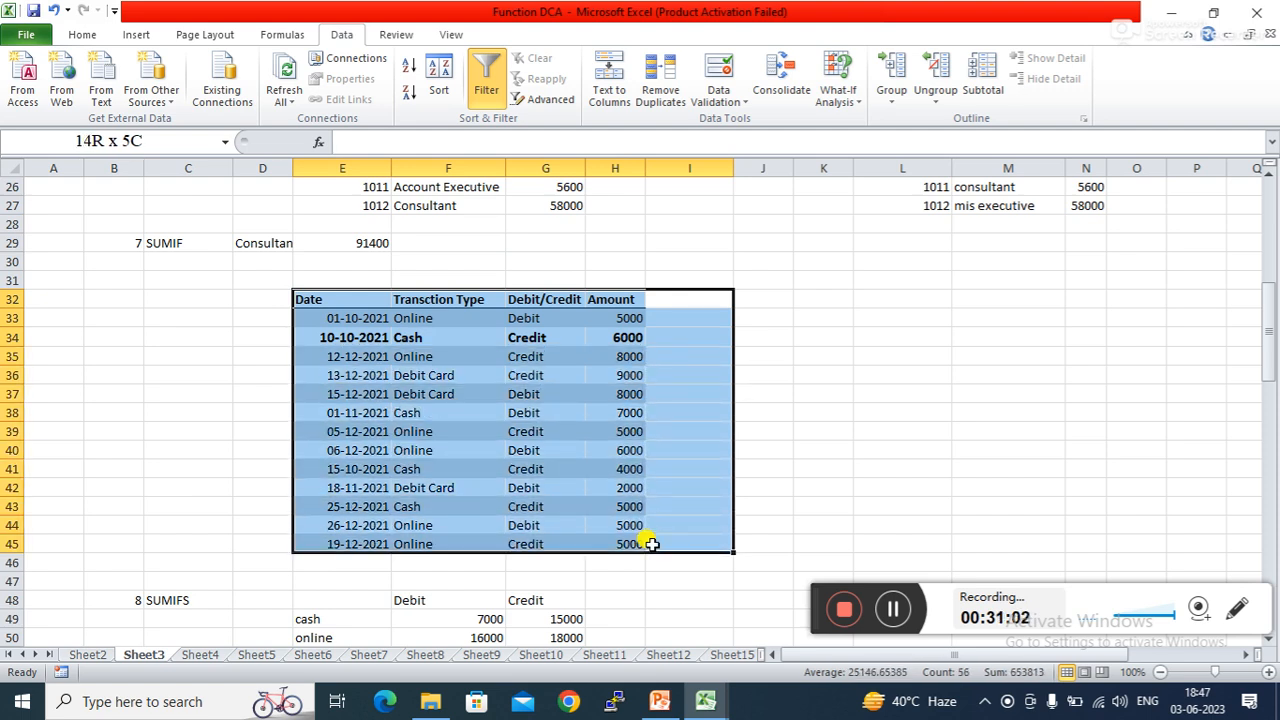
{"action": "key", "text": "ctrl+c"}
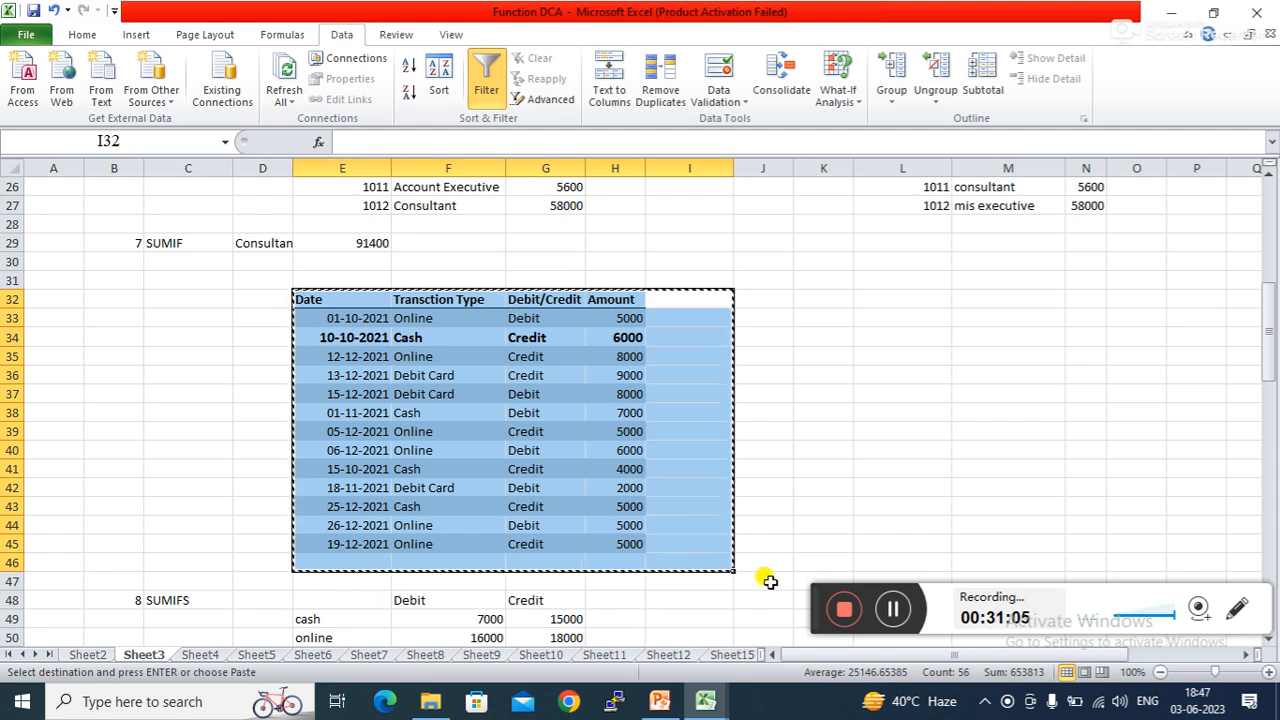
- Switch back to Book1 and paste the copied transaction table on Sheet1 starting at cell E25
{"action": "left_click", "coordinate": [705, 700]}
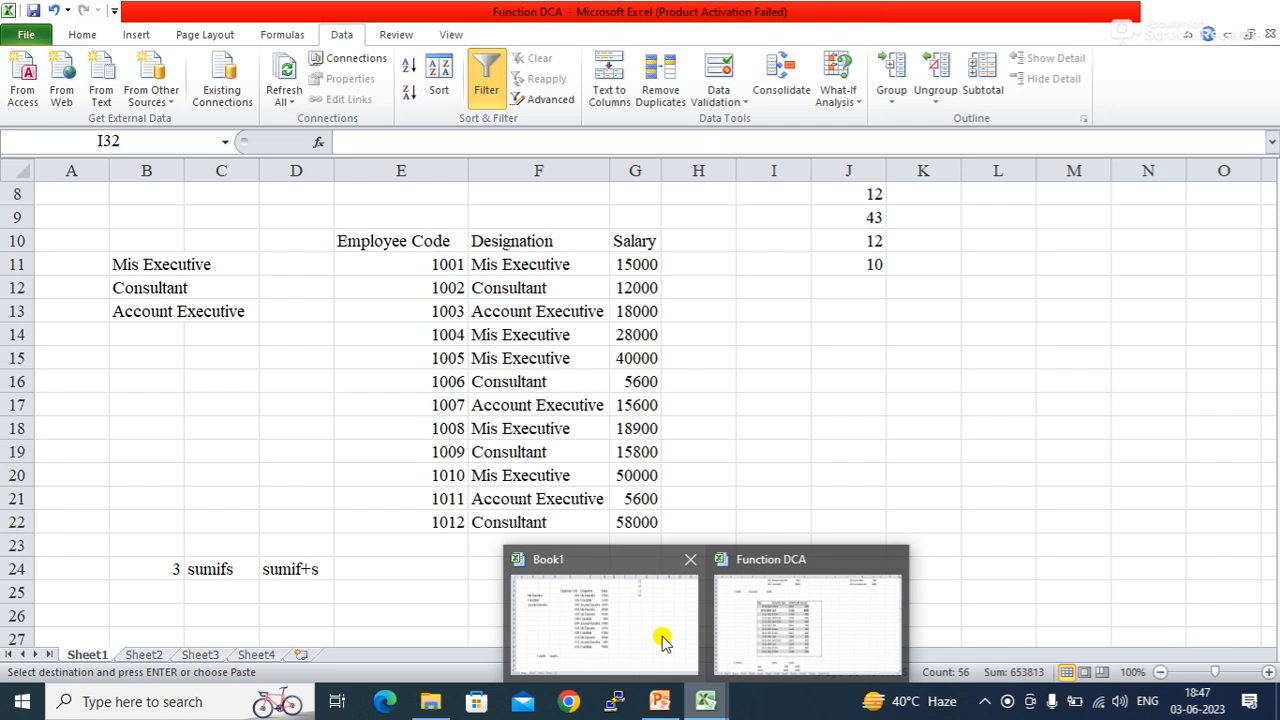
{"action": "left_click", "coordinate": [660, 635]}
{"action": "left_click", "coordinate": [413, 596]}
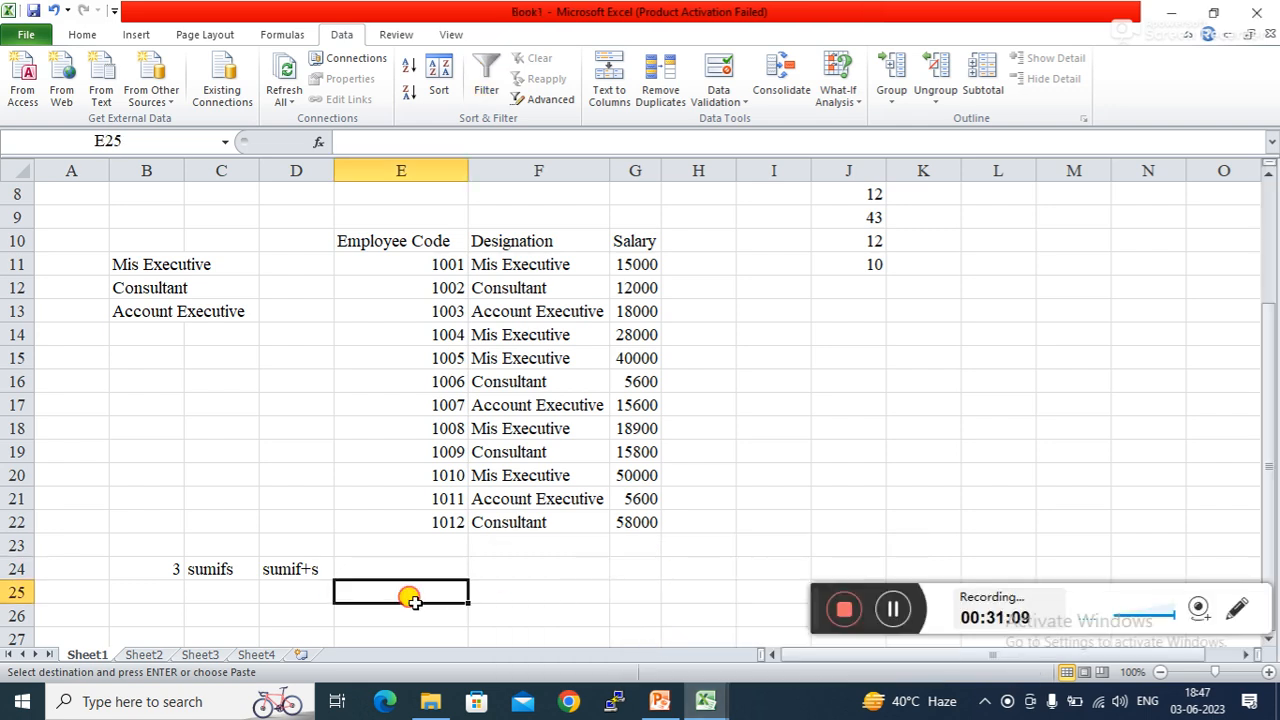
{"action": "left_click_drag", "start_coordinate": [1266, 453], "coordinate": [1266, 482]}
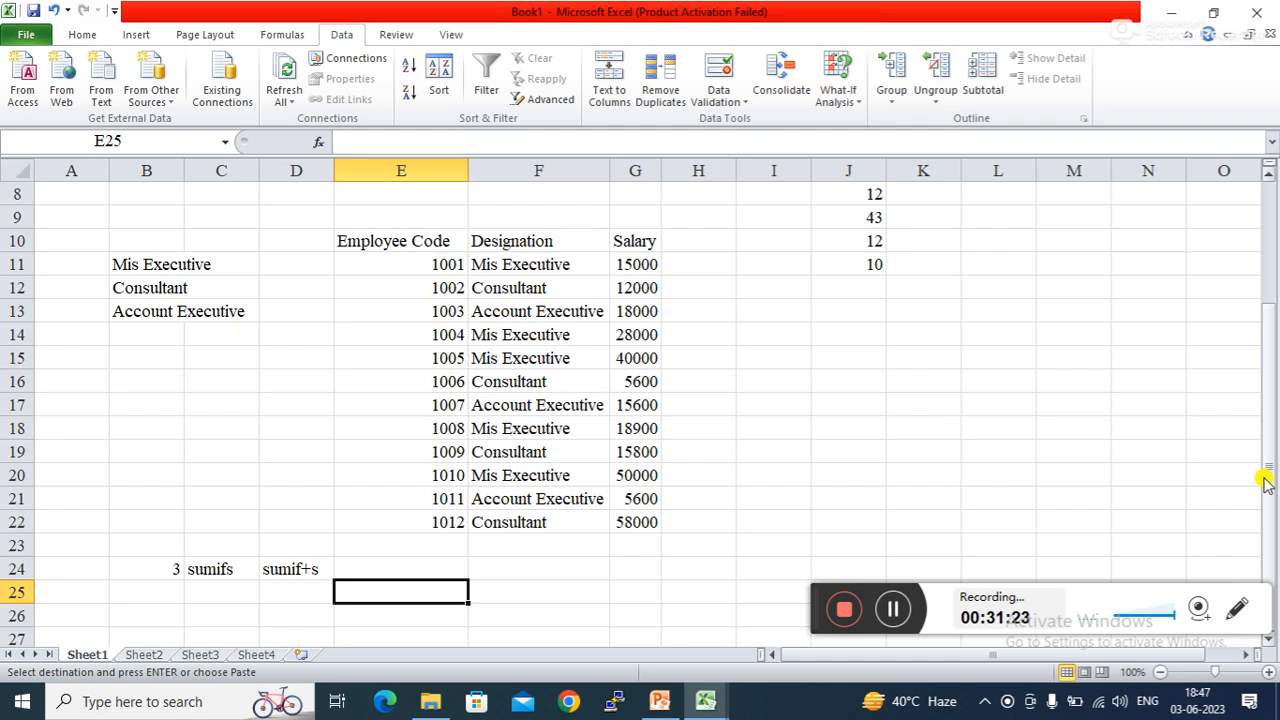
{"action": "key", "text": "Return"}
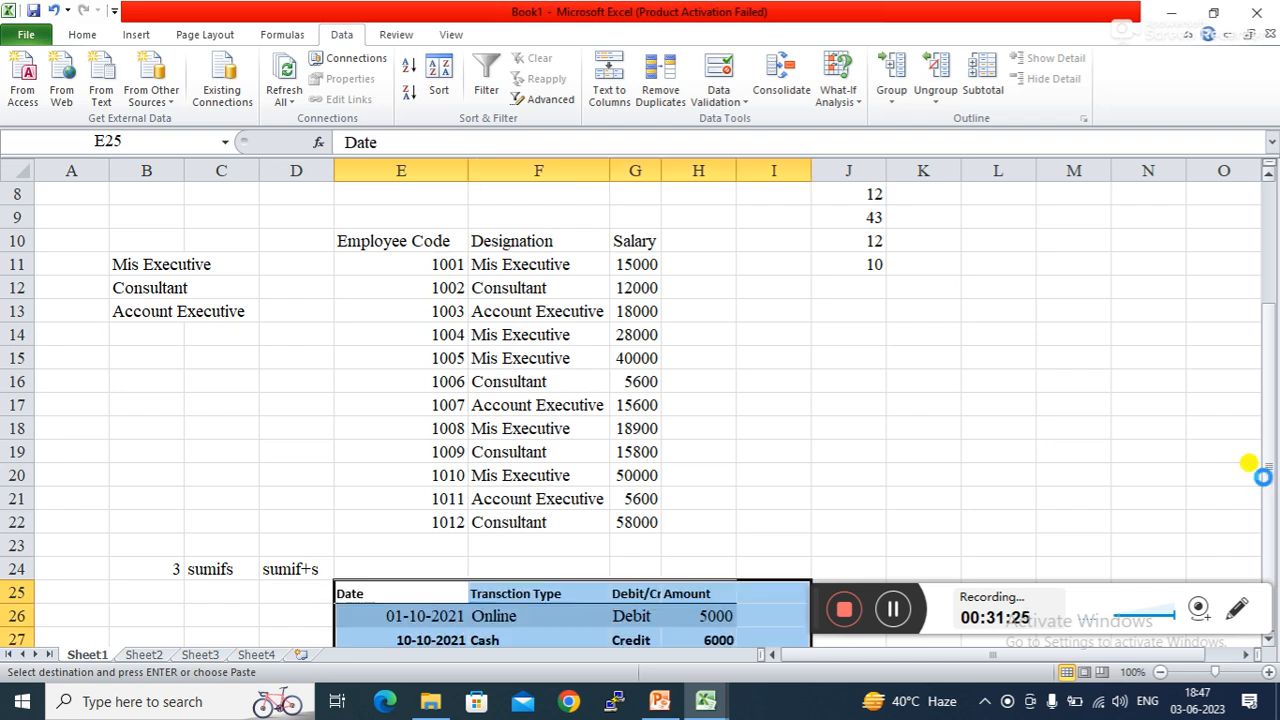
{"action": "left_click_drag", "start_coordinate": [1267, 322], "coordinate": [1275, 486]}
- Go through the pasted table's headers and fit column G to the width of its Debit/Credit heading
{"action": "left_click", "coordinate": [345, 279]}
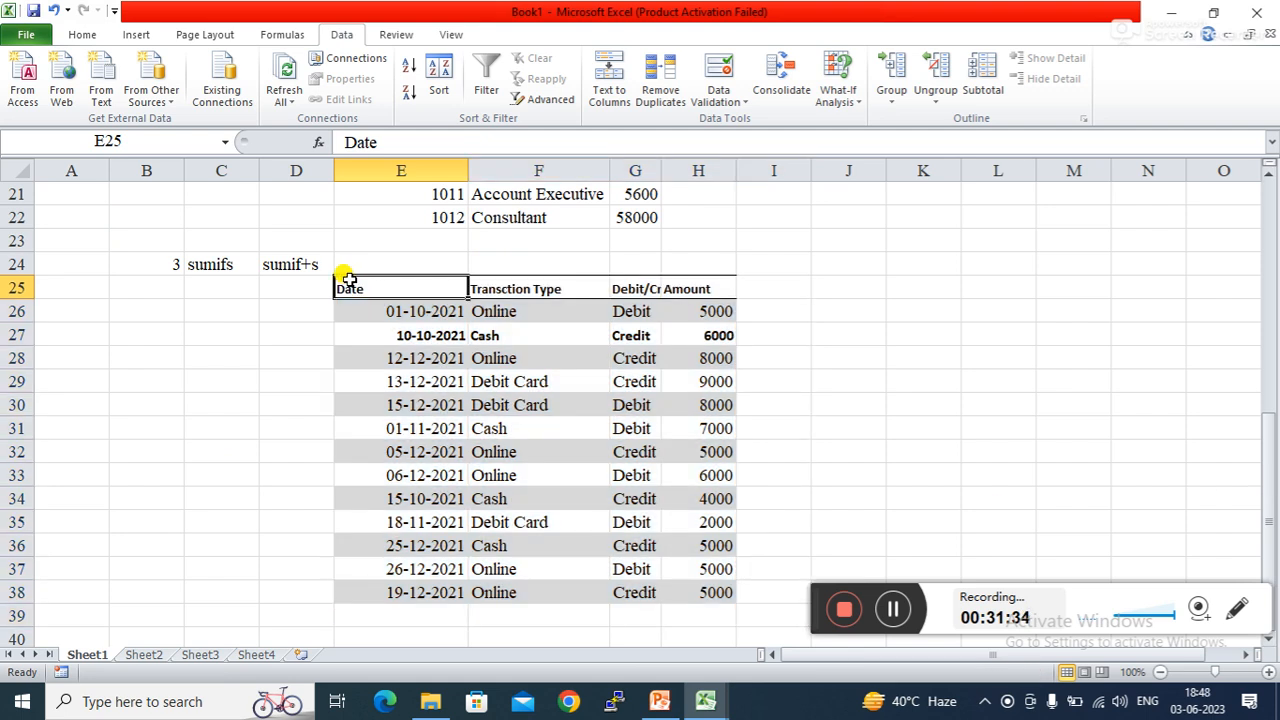
{"action": "left_click", "coordinate": [403, 380]}
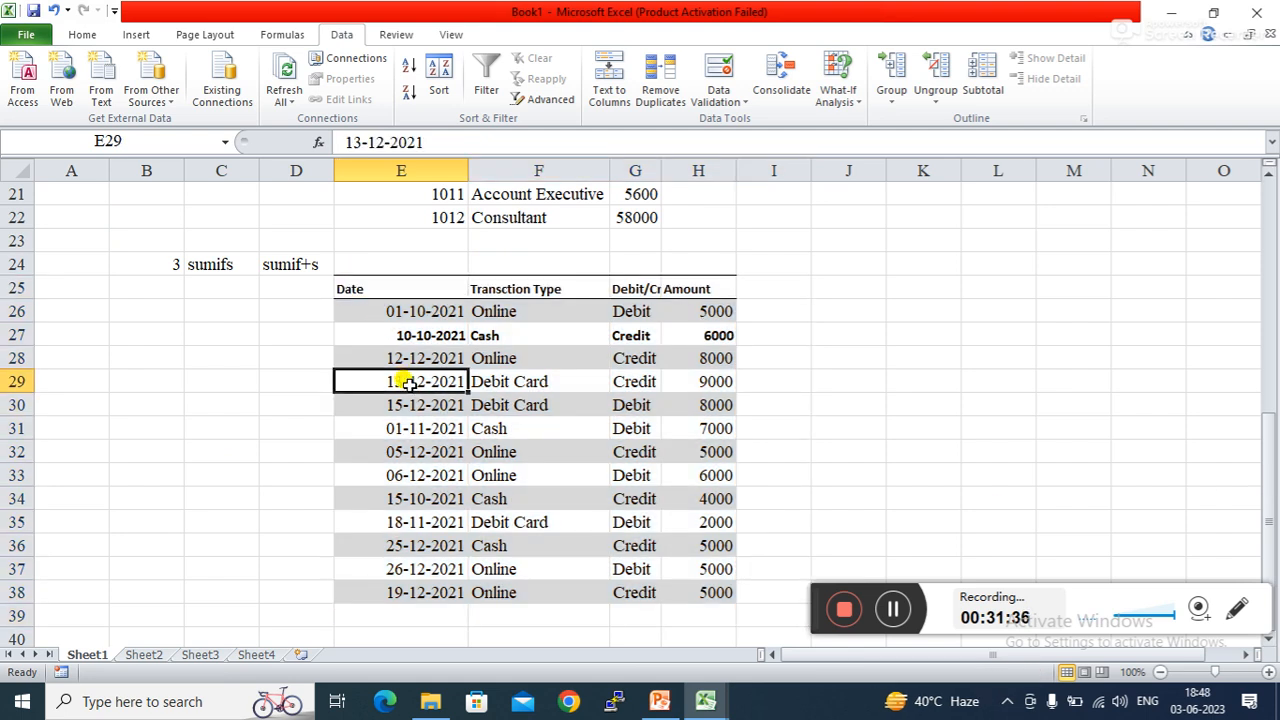
{"action": "left_click", "coordinate": [533, 283]}
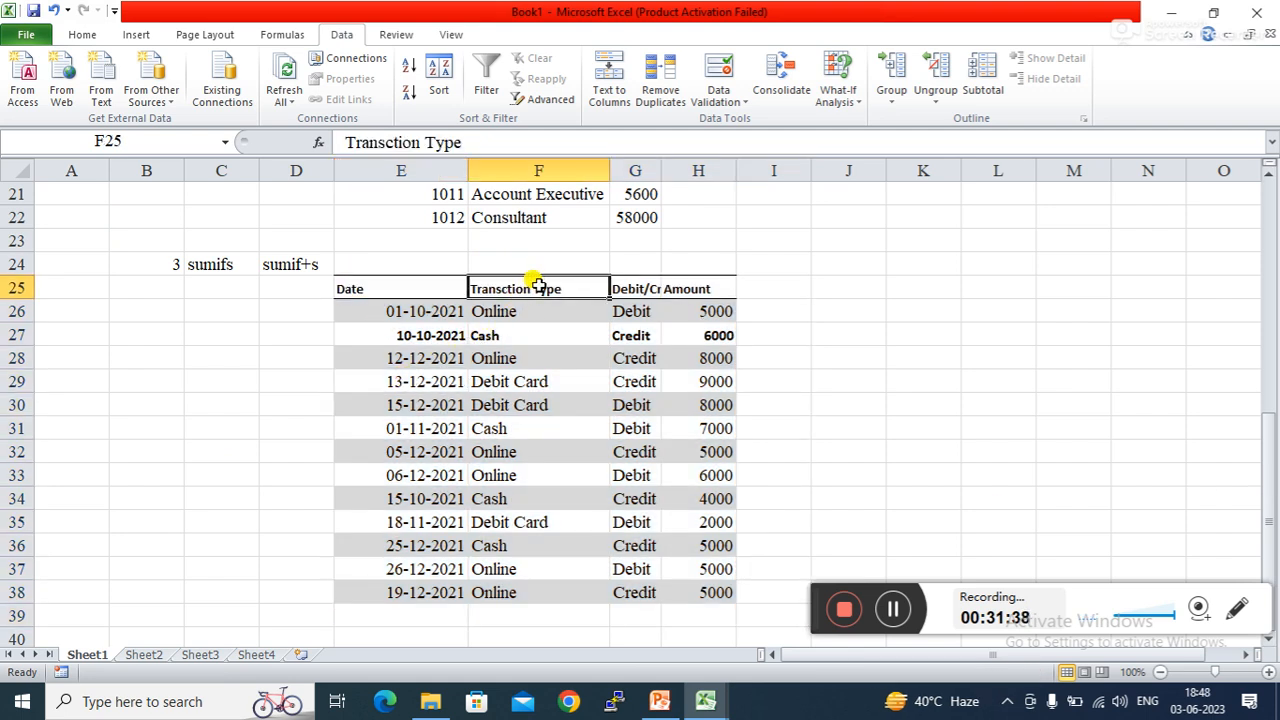
{"action": "left_click", "coordinate": [625, 285]}
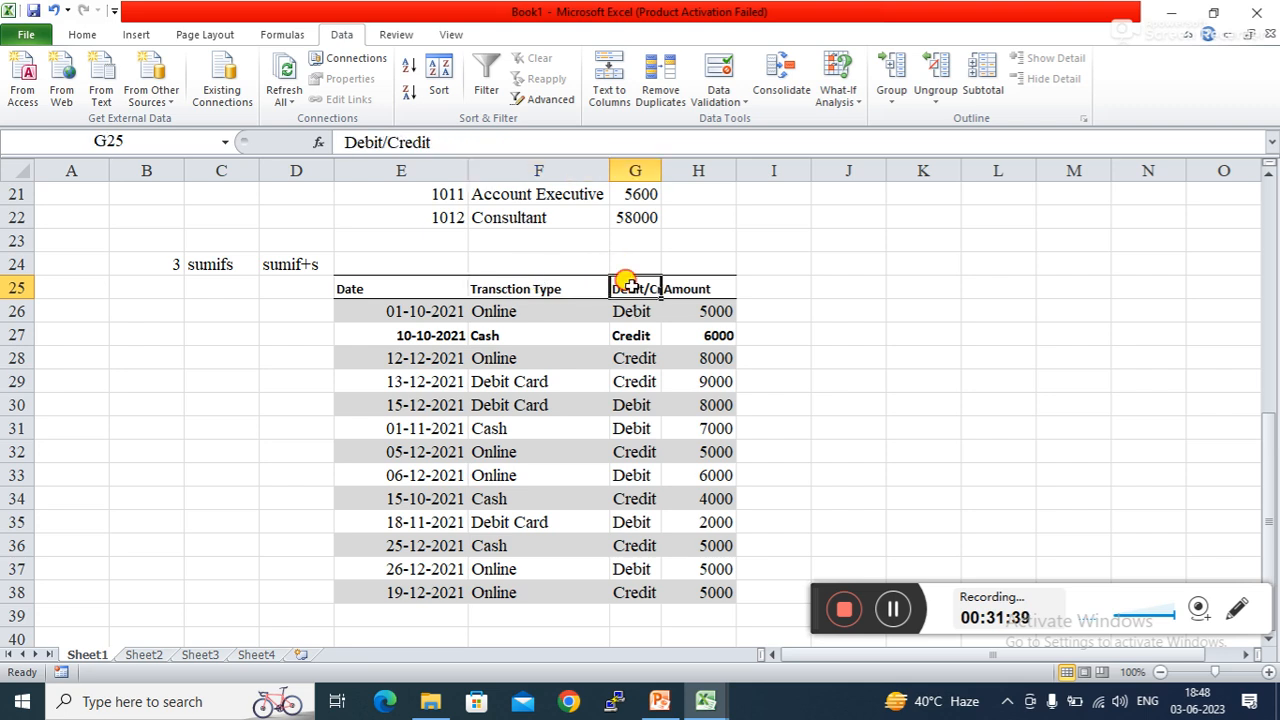
{"action": "double_click", "coordinate": [662, 162]}
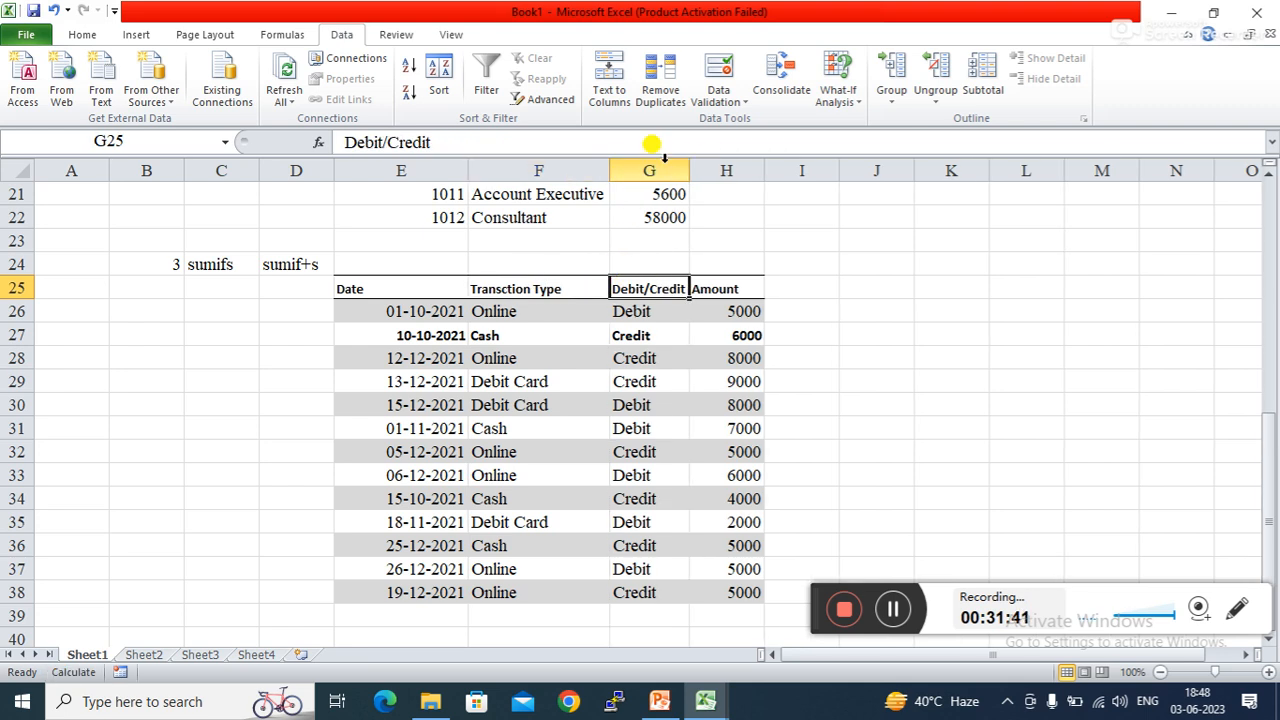
- Examine the table's transaction types, debit or credit entries and amounts as the criteria and sum values for SUMIFS
{"action": "left_click", "coordinate": [738, 288]}
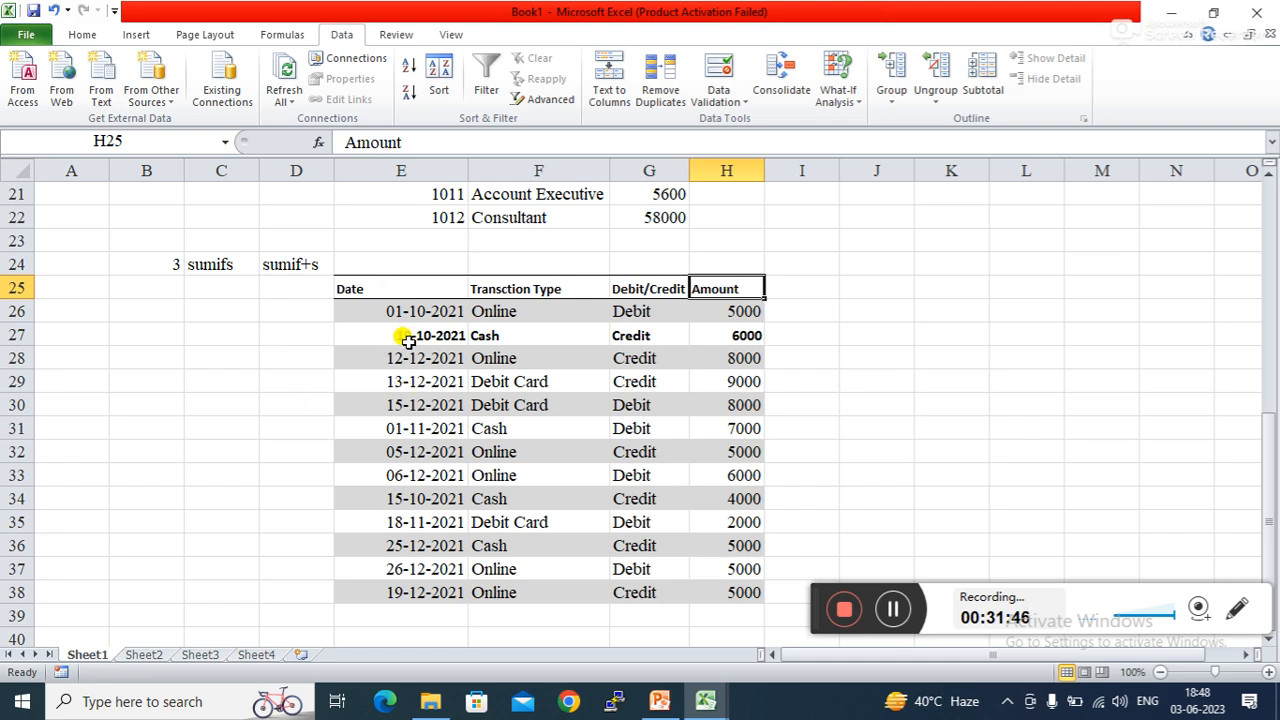
{"action": "left_click", "coordinate": [482, 313]}
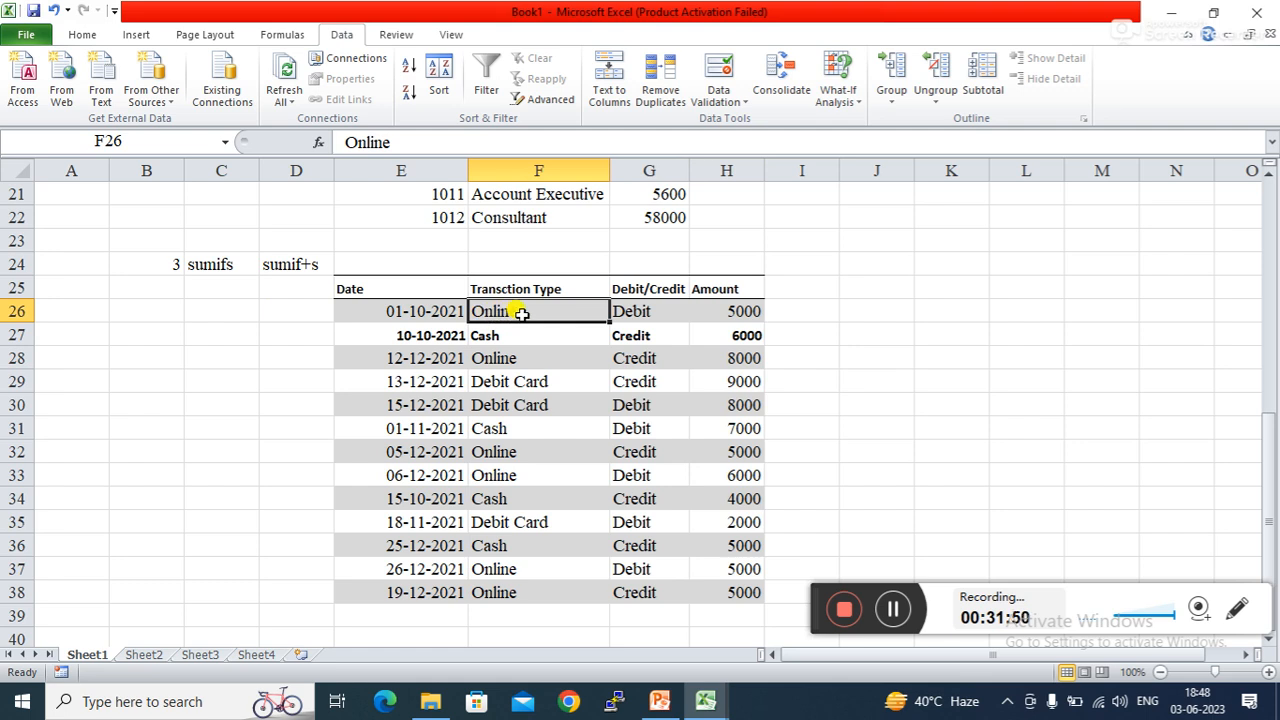
{"action": "left_click", "coordinate": [632, 312]}
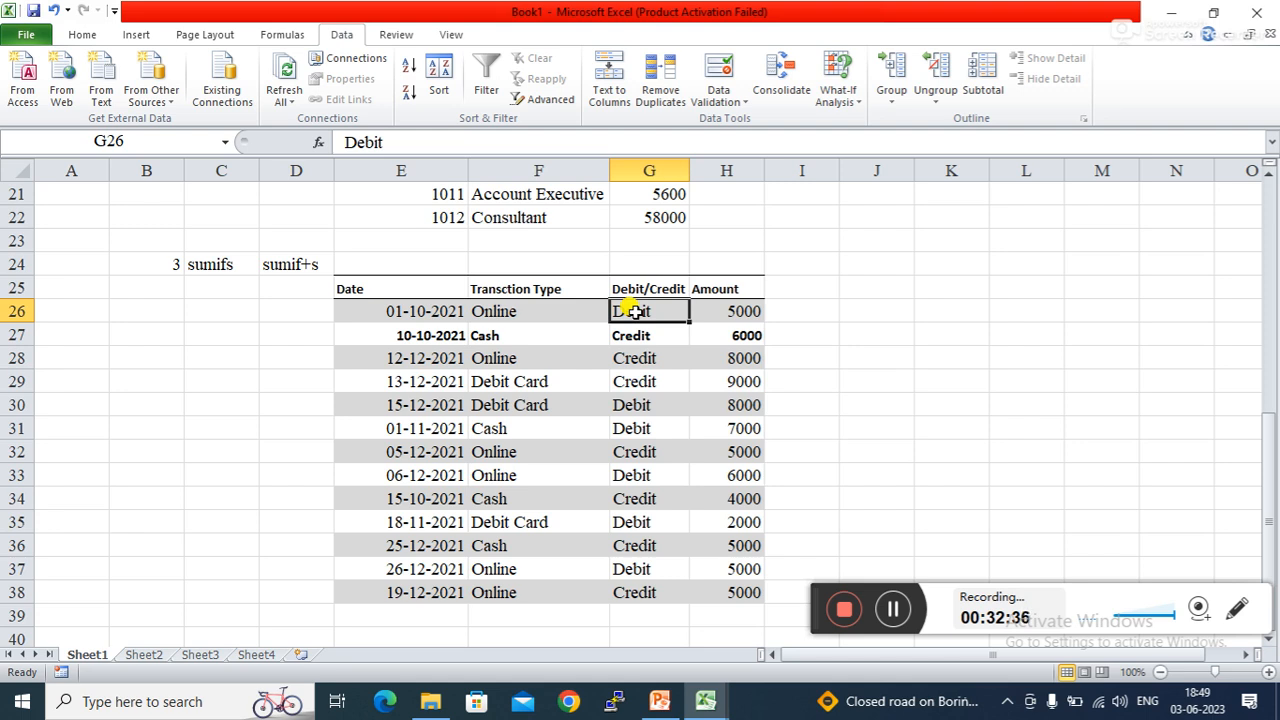
{"action": "left_click", "coordinate": [545, 313]}
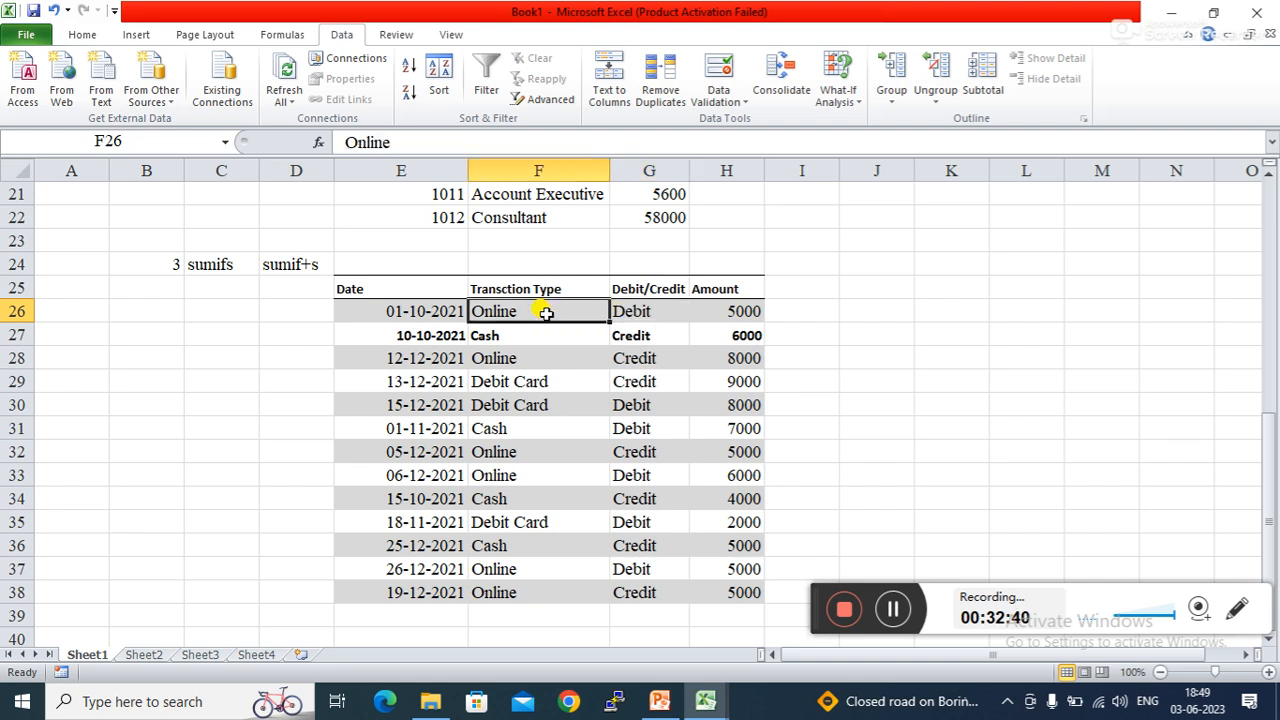
{"action": "left_click", "coordinate": [645, 318]}
{"action": "left_click", "coordinate": [735, 312]}
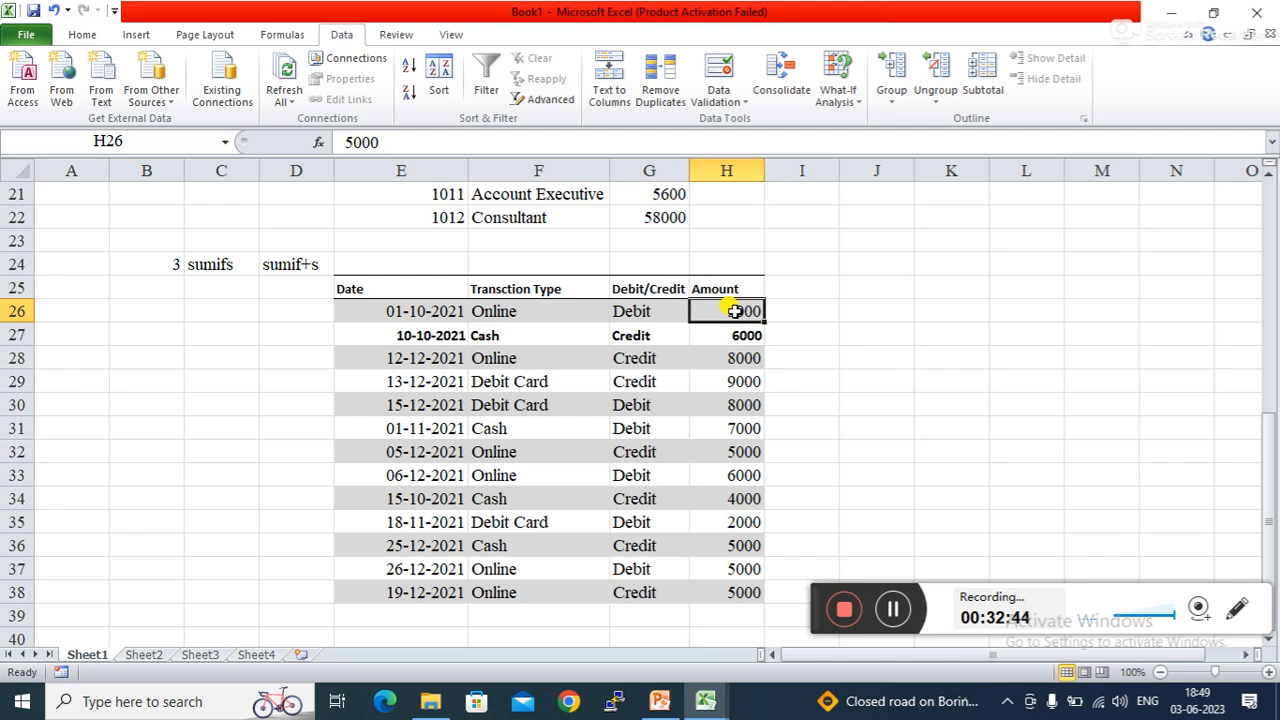
{"action": "left_click", "coordinate": [526, 326]}
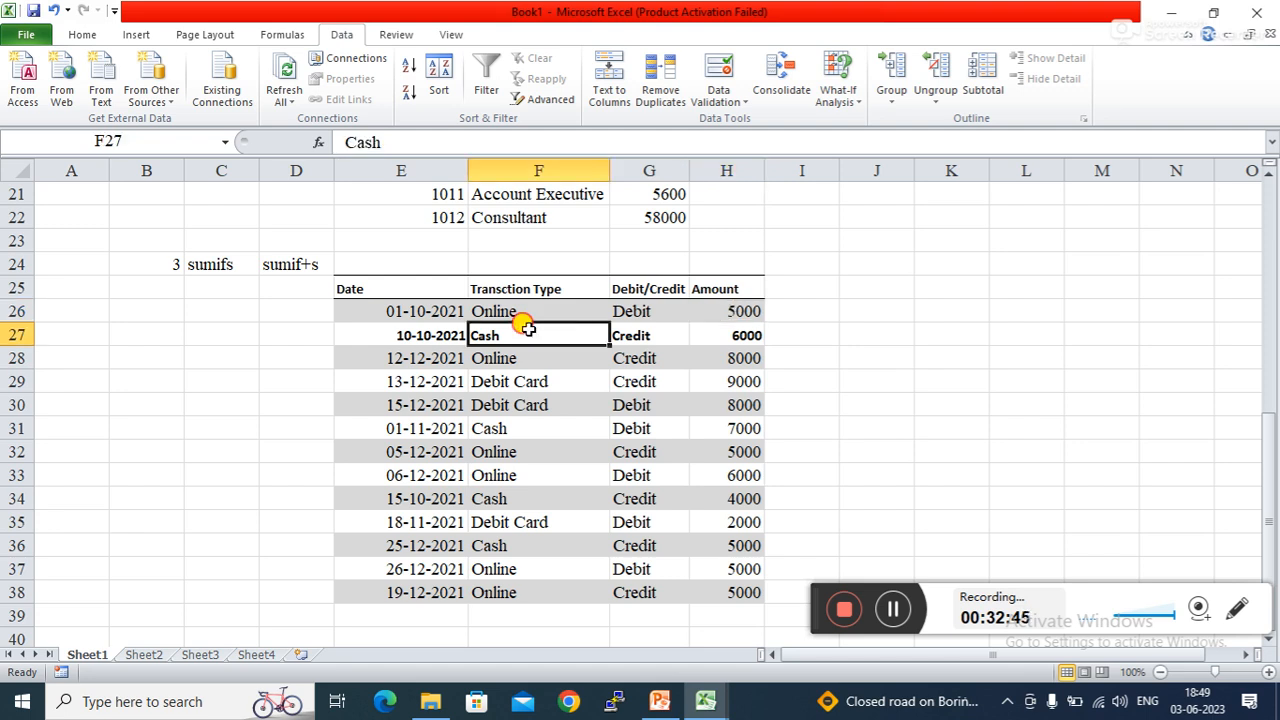
{"action": "left_click", "coordinate": [629, 335]}
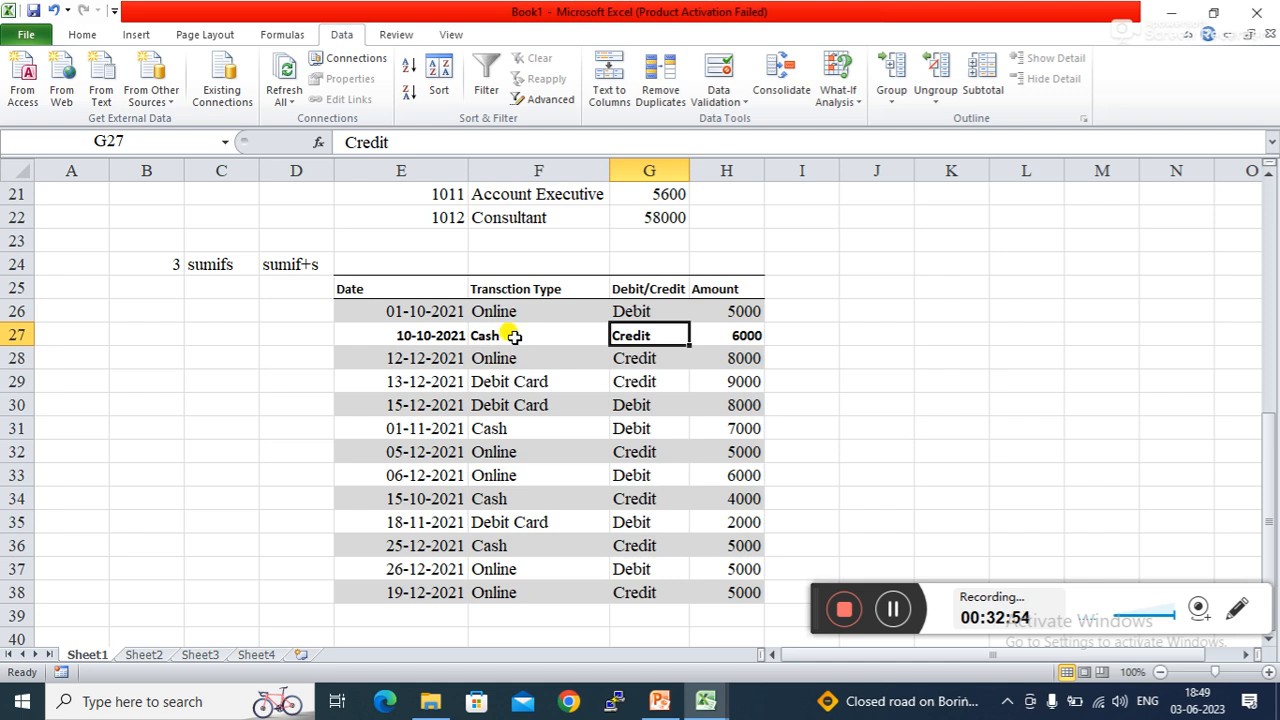
{"action": "left_click", "coordinate": [512, 378]}
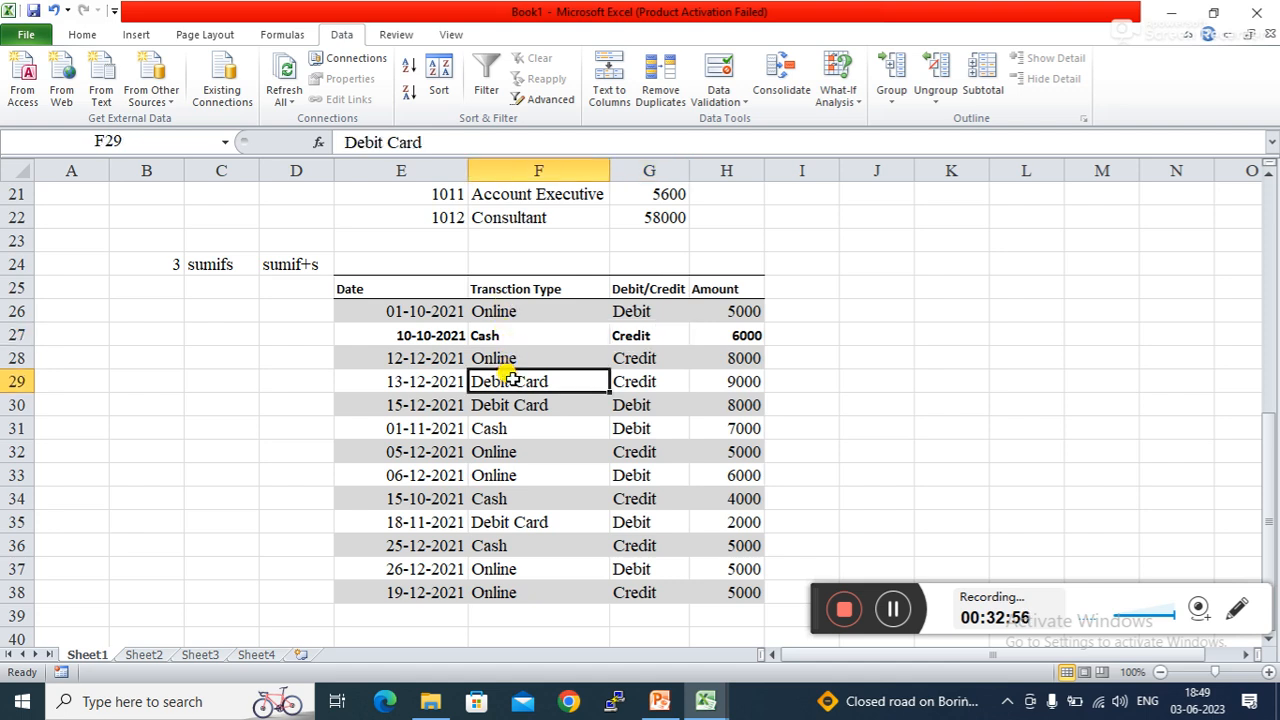
{"action": "left_click", "coordinate": [636, 316]}
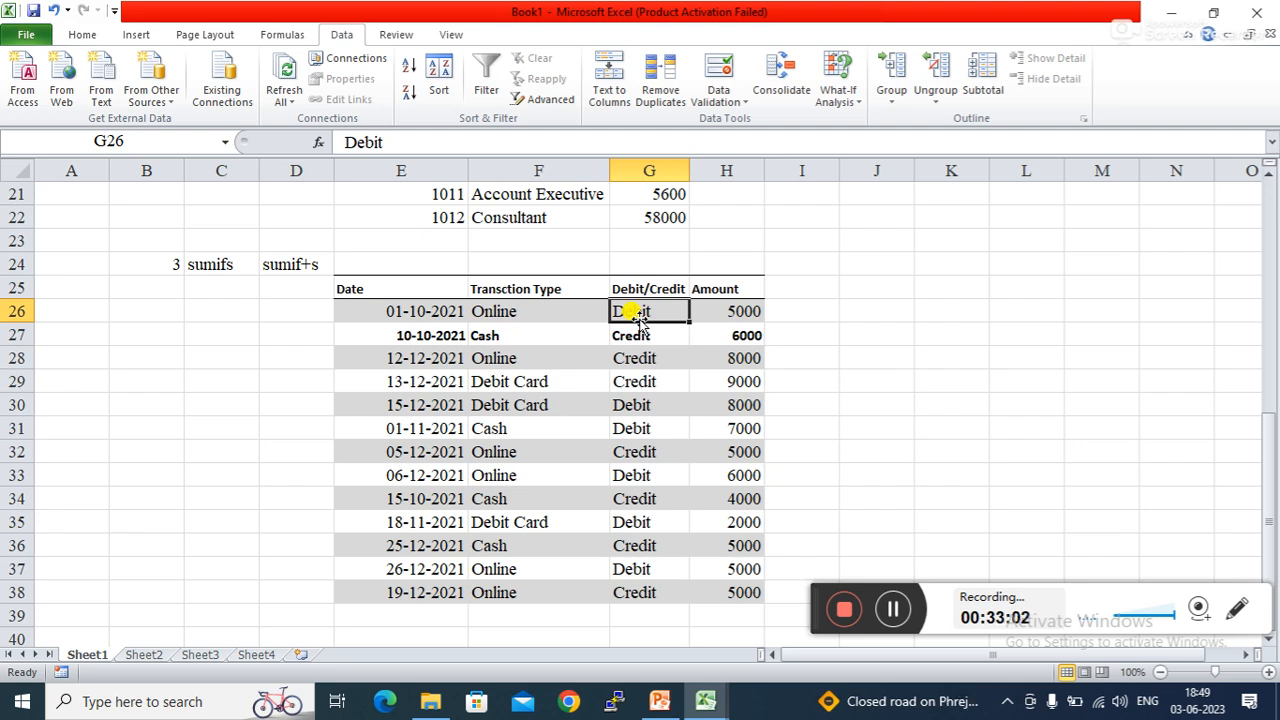
{"action": "left_click", "coordinate": [730, 304]}
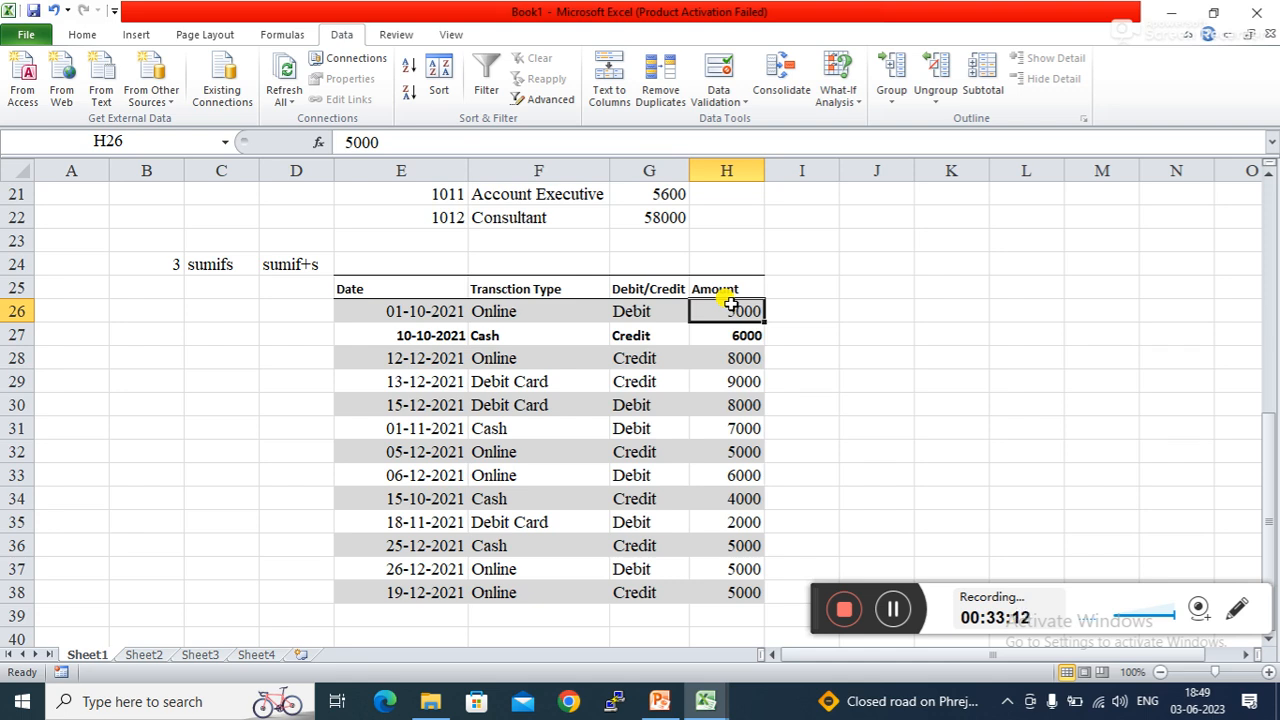
{"action": "left_click", "coordinate": [555, 336]}
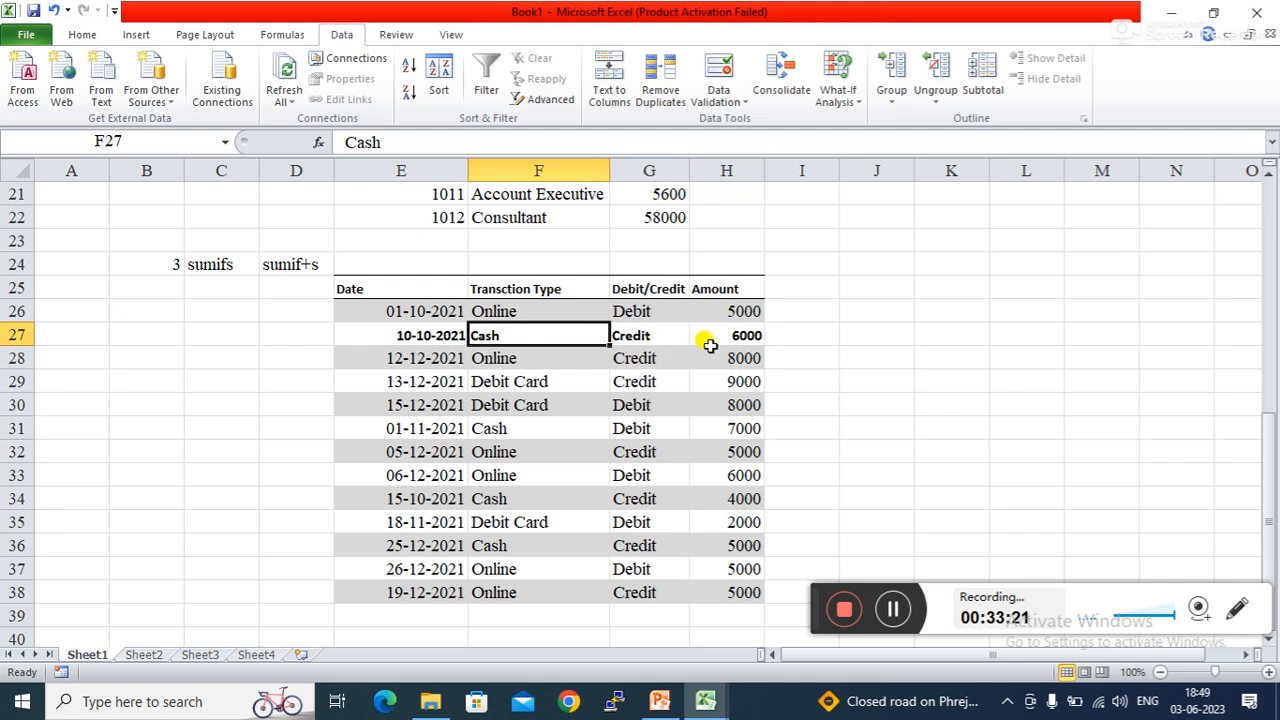
- Start a summary grid beside the transaction table with the row label cash in K25 and the column heading debit in L24
{"action": "left_click", "coordinate": [921, 279]}
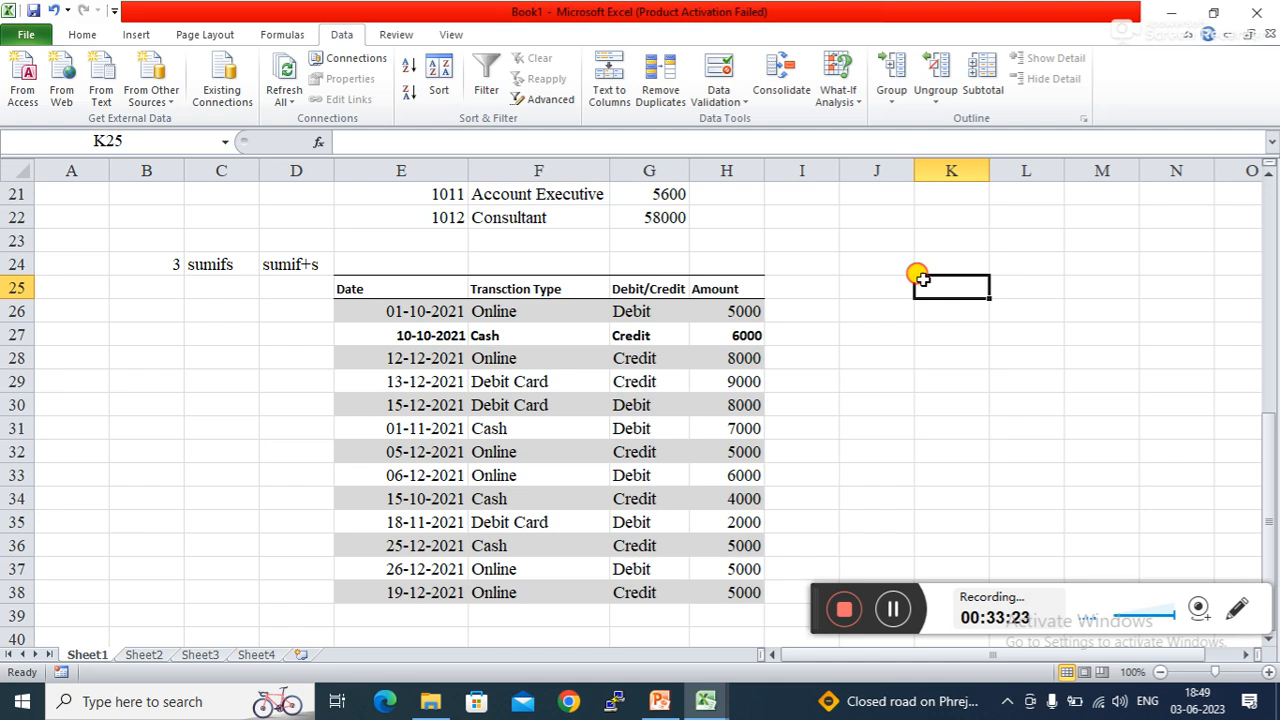
{"action": "type", "text": "cas"}
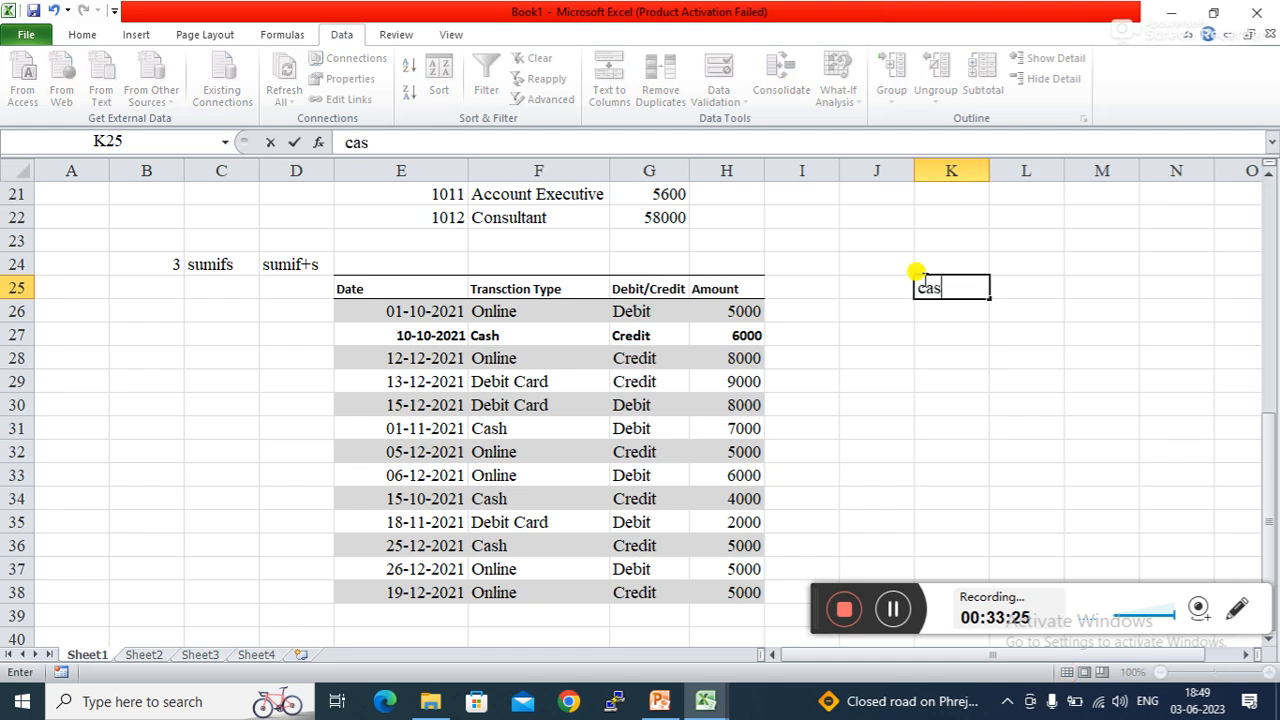
{"action": "type", "text": "h"}
{"action": "key", "text": "Up"}
{"action": "key", "text": "Right"}
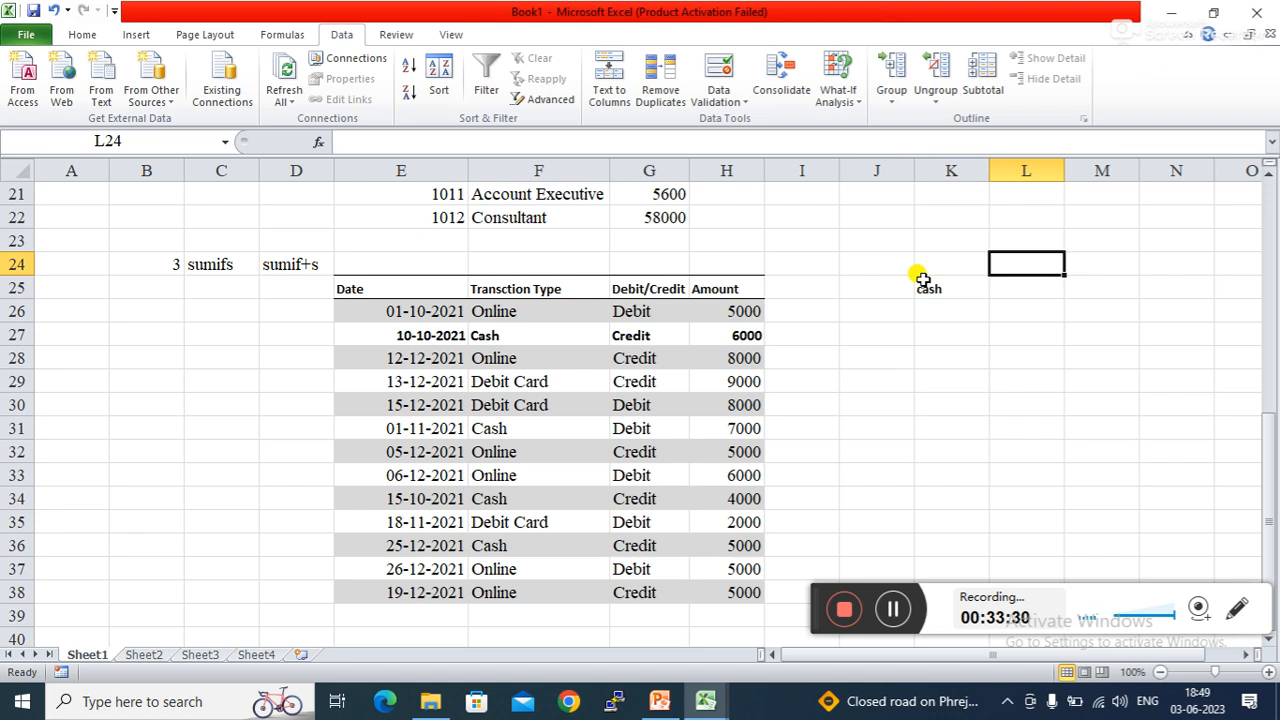
{"action": "type", "text": "debit"}
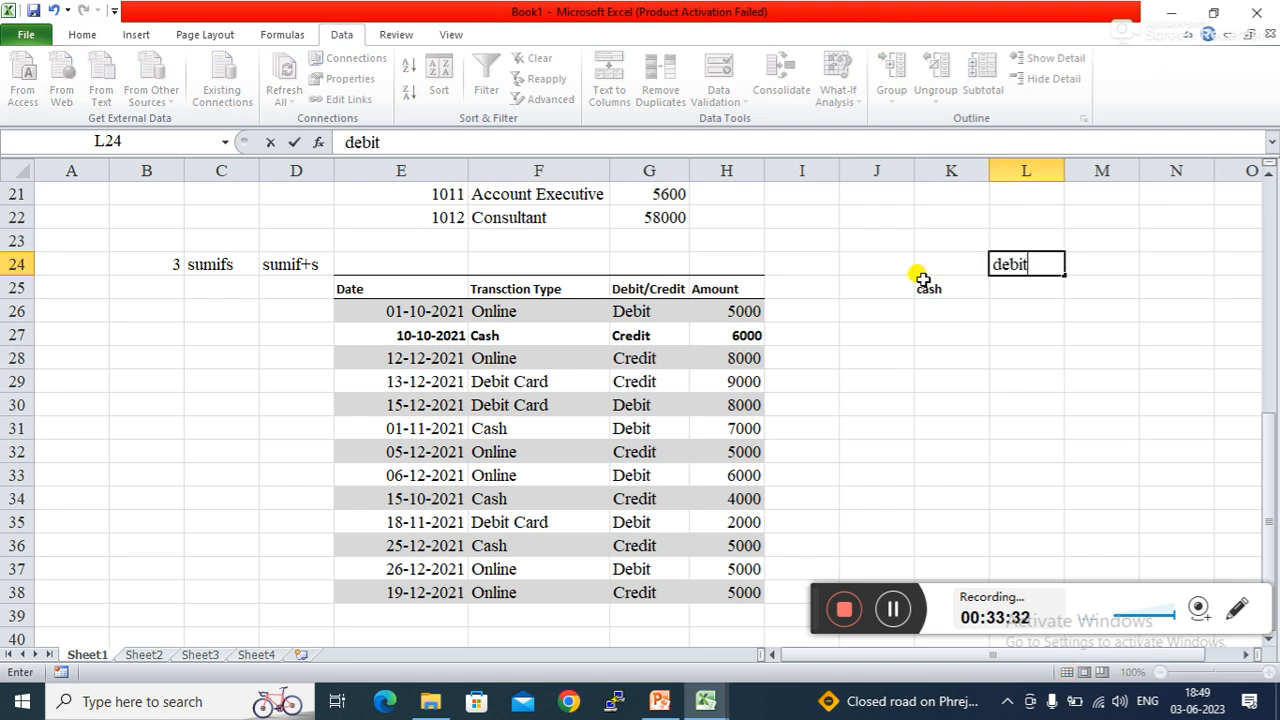
{"action": "key", "text": "Tab"}
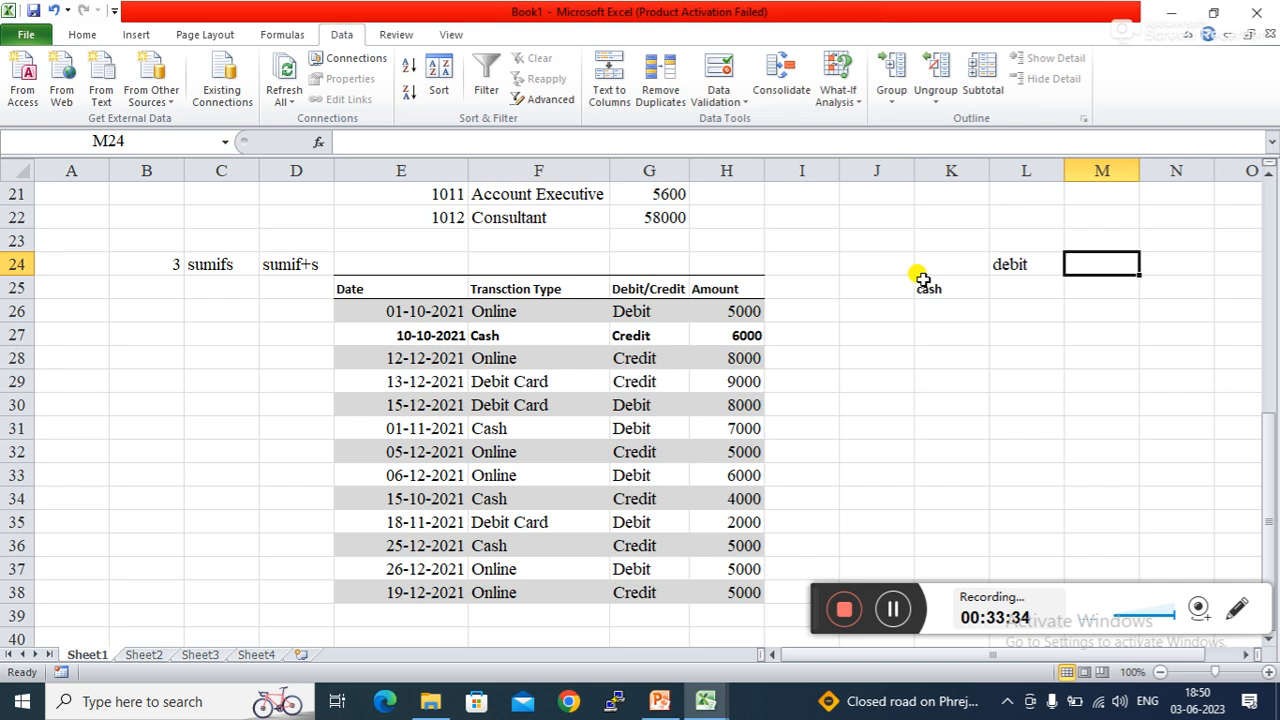
- Add the column heading credit in M24 of the summary grid, beside debit
{"action": "type", "text": "credit"}
{"action": "key", "text": "Return"}
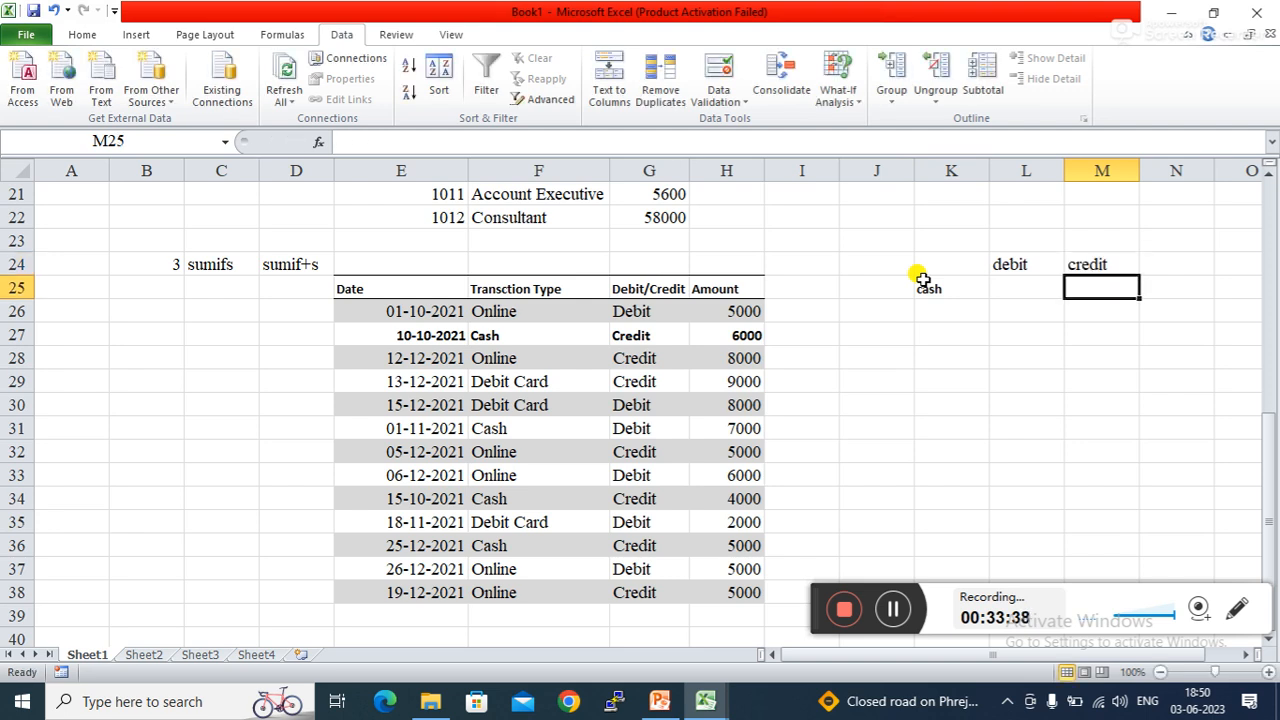
{"action": "left_click", "coordinate": [1022, 289]}
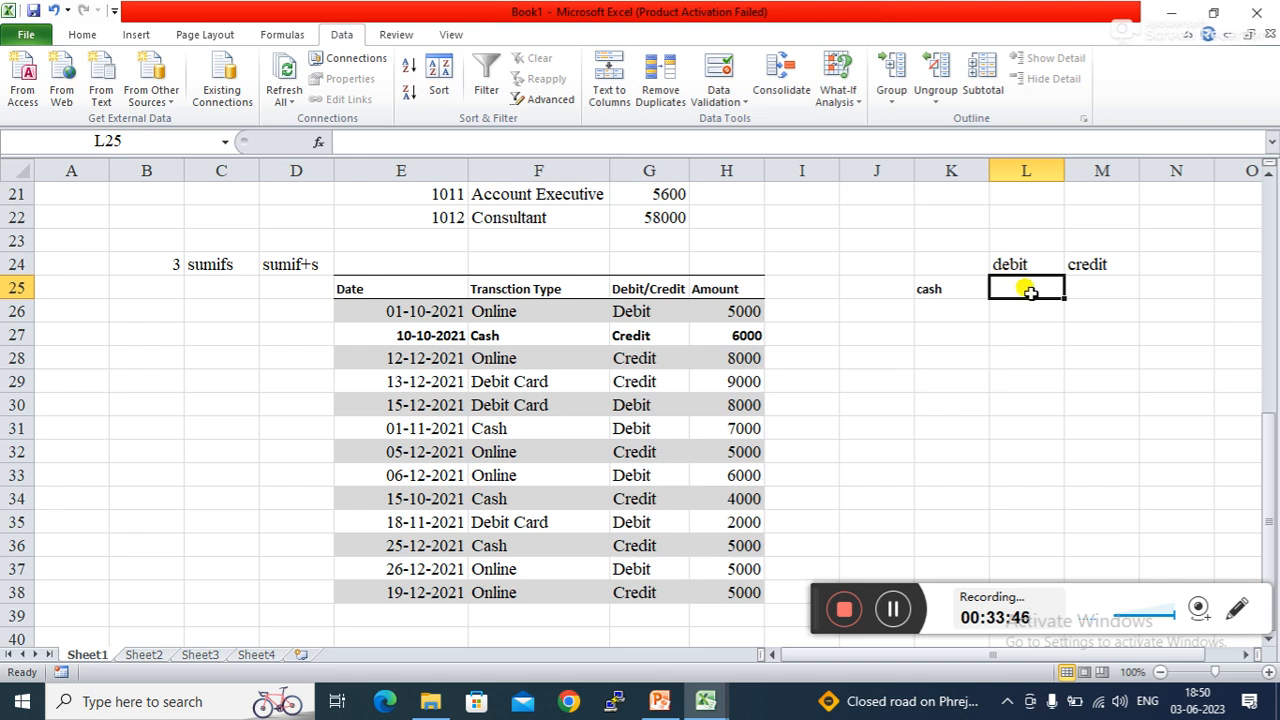
{"action": "left_click", "coordinate": [1080, 287]}
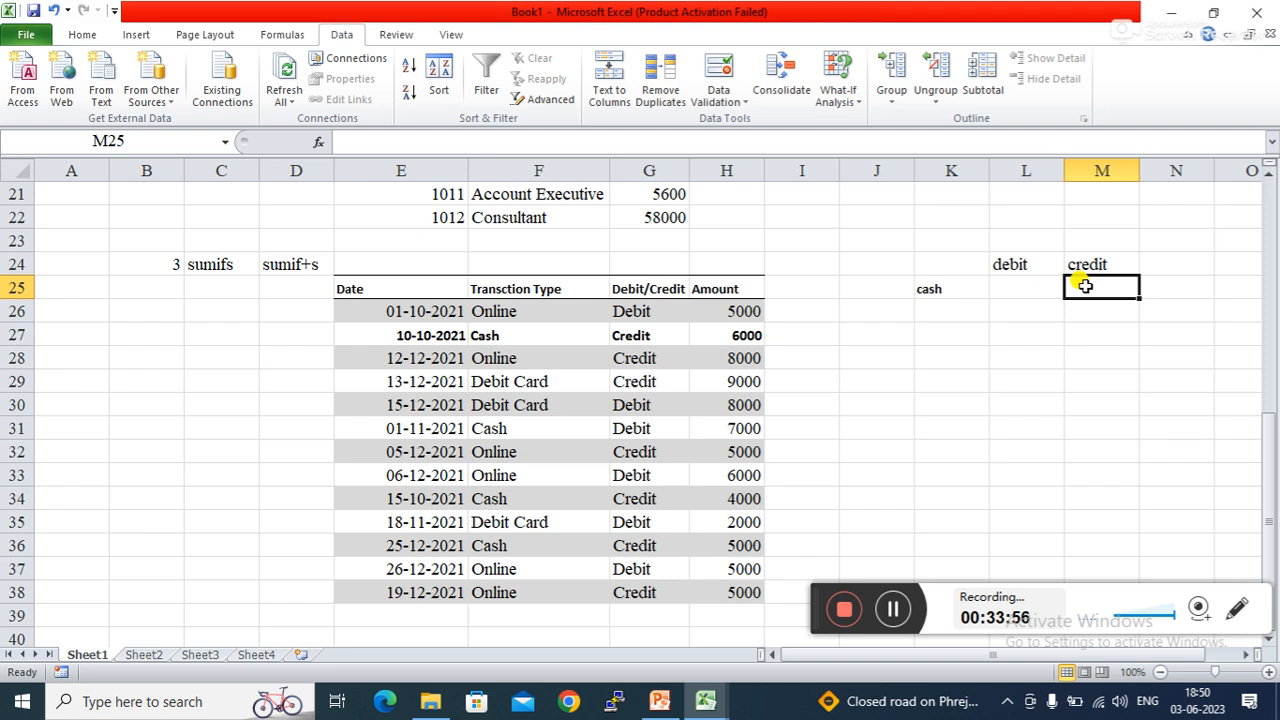
- Start a SUMIFS formula in L25 for cash debits, with the amounts H26:H38 as the sum range
{"action": "left_click", "coordinate": [1026, 287]}
{"action": "type", "text": "="}
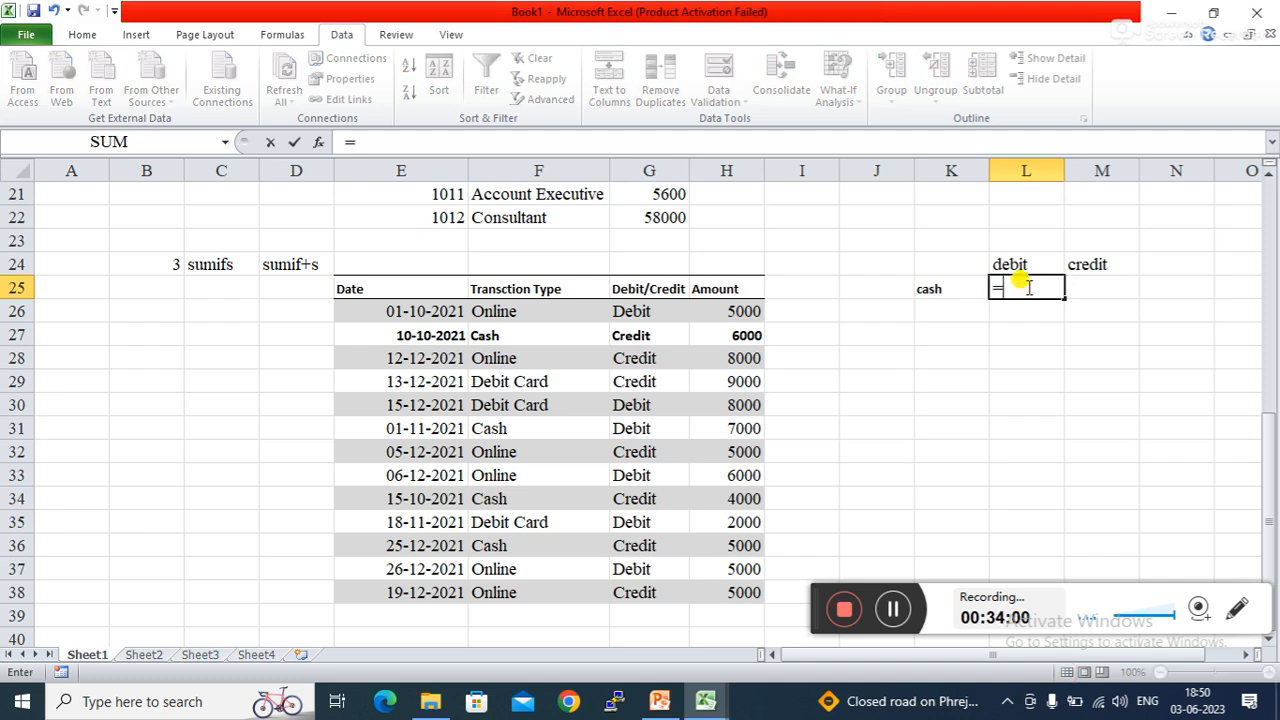
{"action": "type", "text": "sum"}
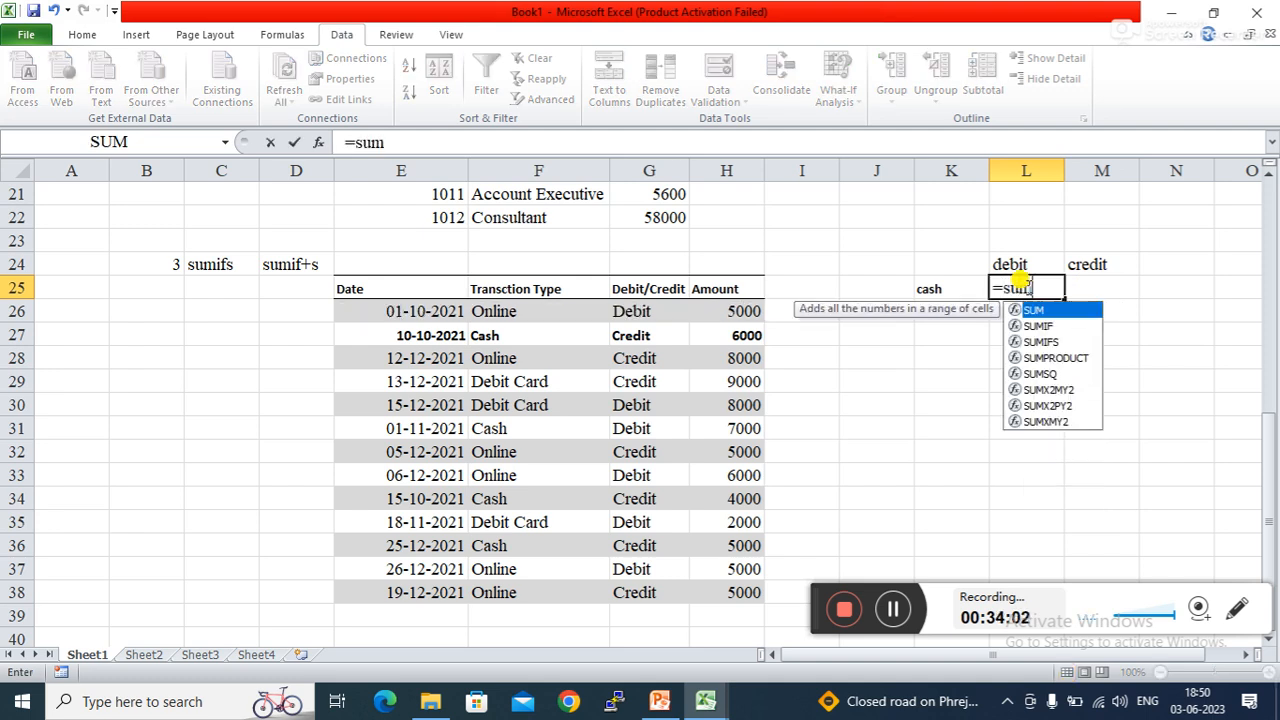
{"action": "key", "text": "Down"}
{"action": "key", "text": "Down"}
{"action": "key", "text": "Tab"}
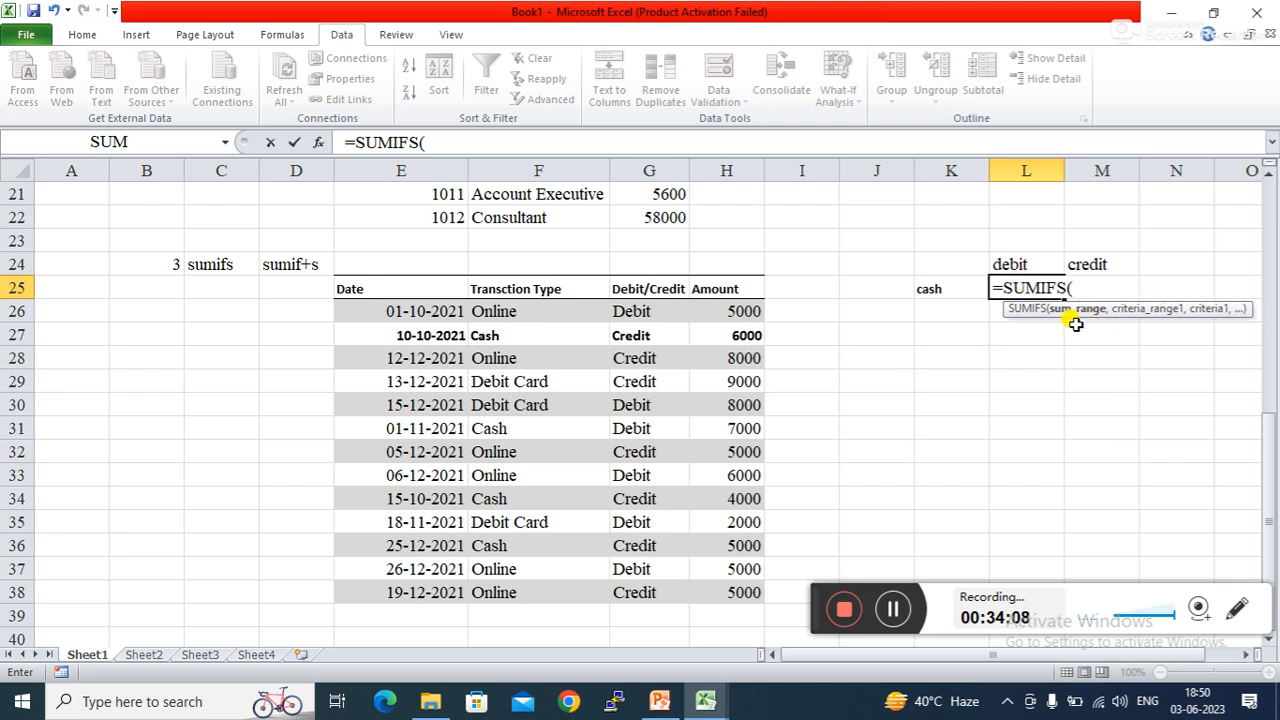
{"action": "left_click", "coordinate": [726, 304]}
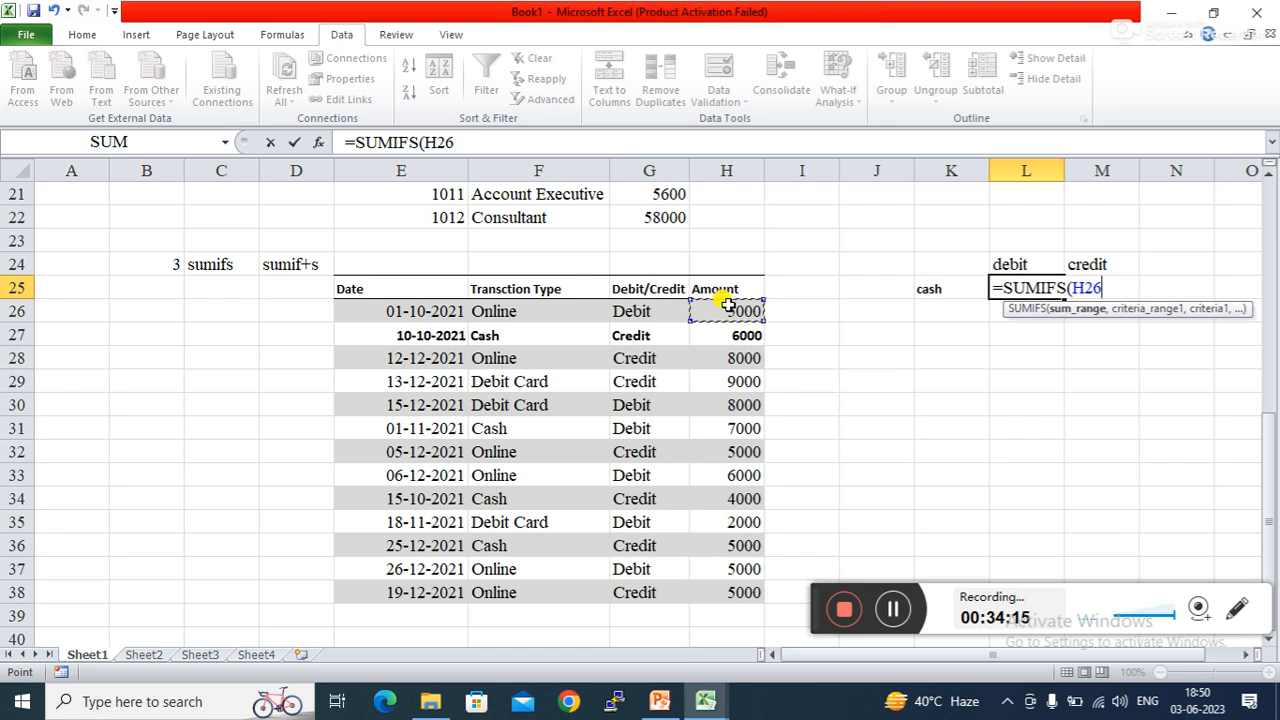
{"action": "left_click_drag", "start_coordinate": [728, 305], "coordinate": [730, 590]}
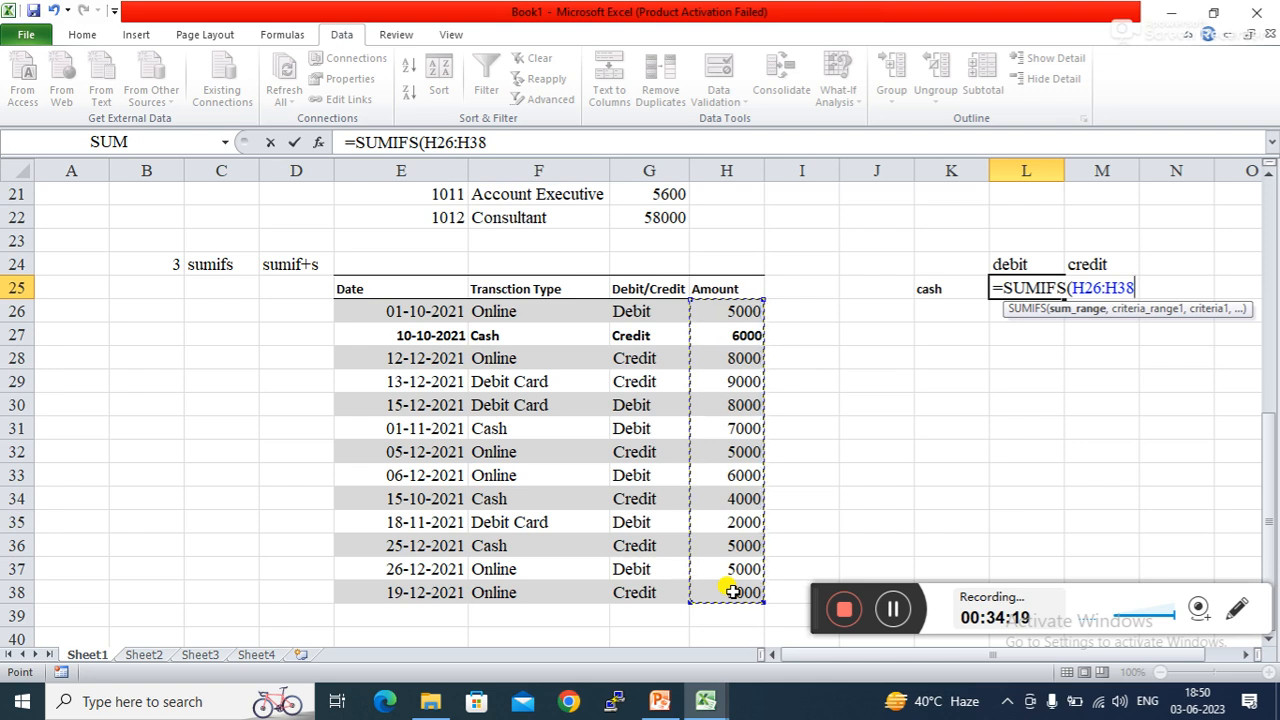
{"action": "type", "text": ","}
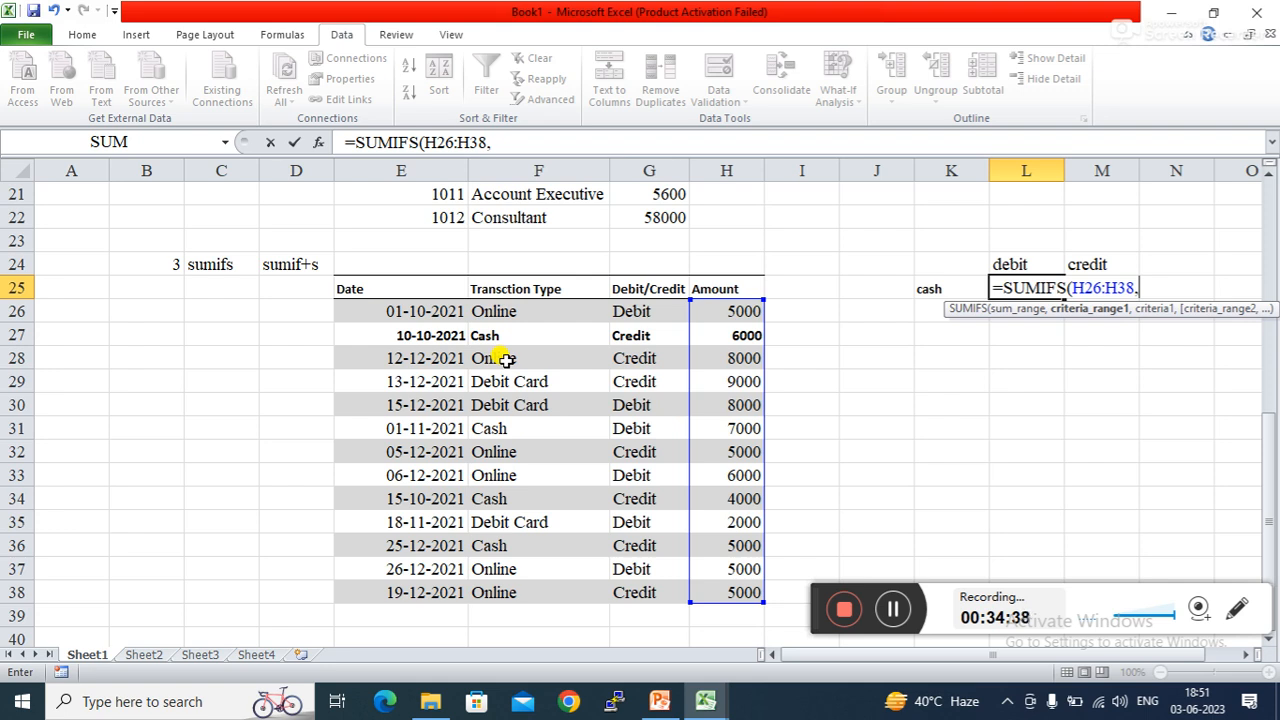
- Add the transaction types F26:F38 as the first criteria range, with the cash label K25 as its criterion
{"action": "left_click", "coordinate": [508, 311]}
{"action": "left_click_drag", "start_coordinate": [508, 311], "coordinate": [521, 580]}
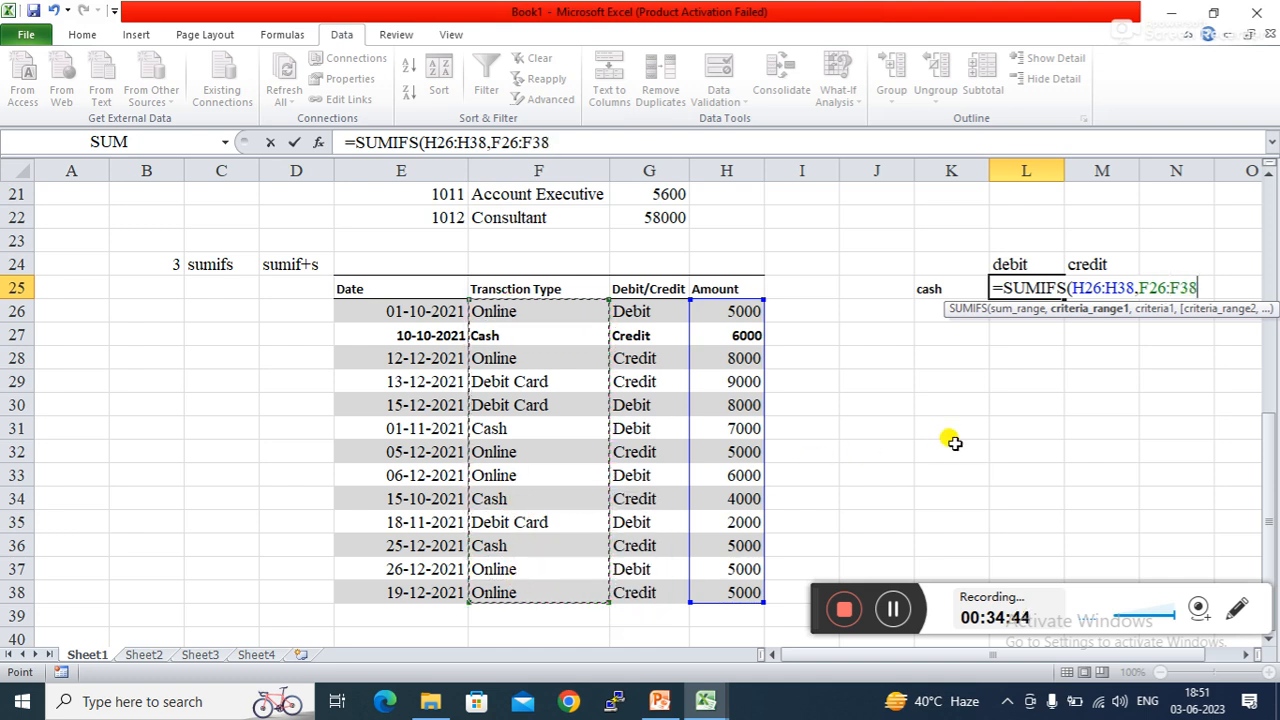
{"action": "type", "text": ","}
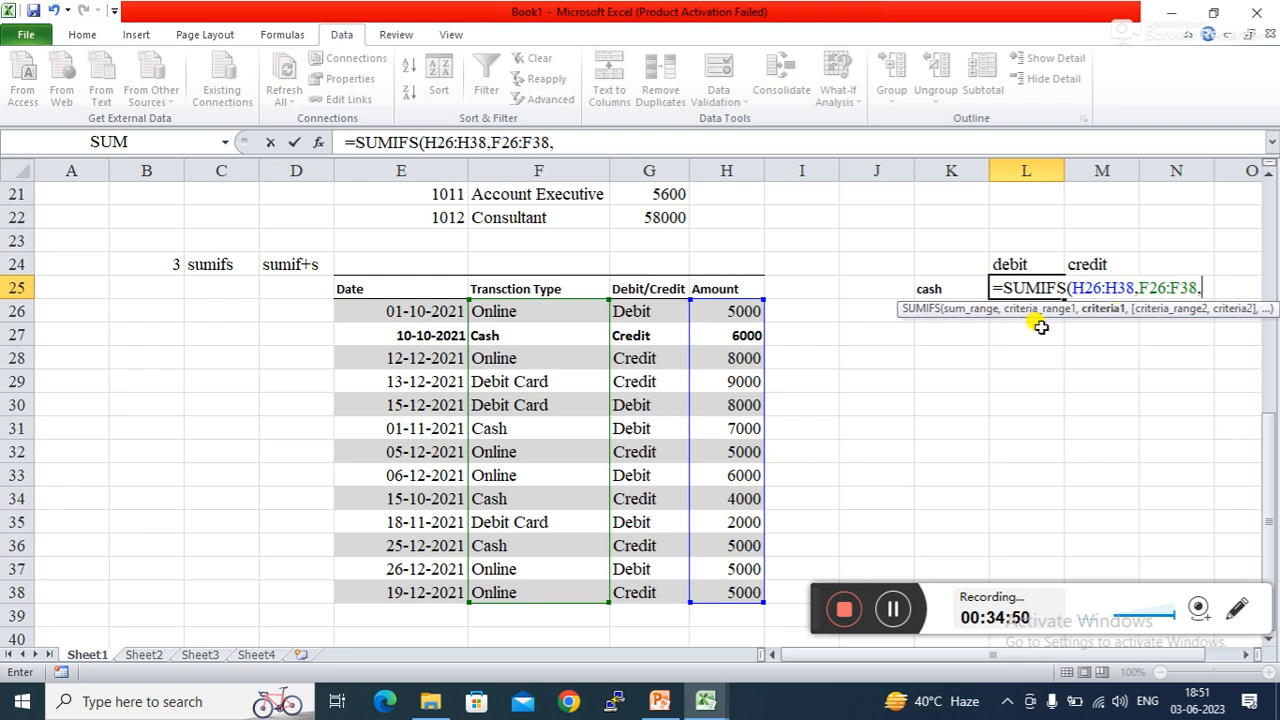
{"action": "left_click", "coordinate": [949, 291]}
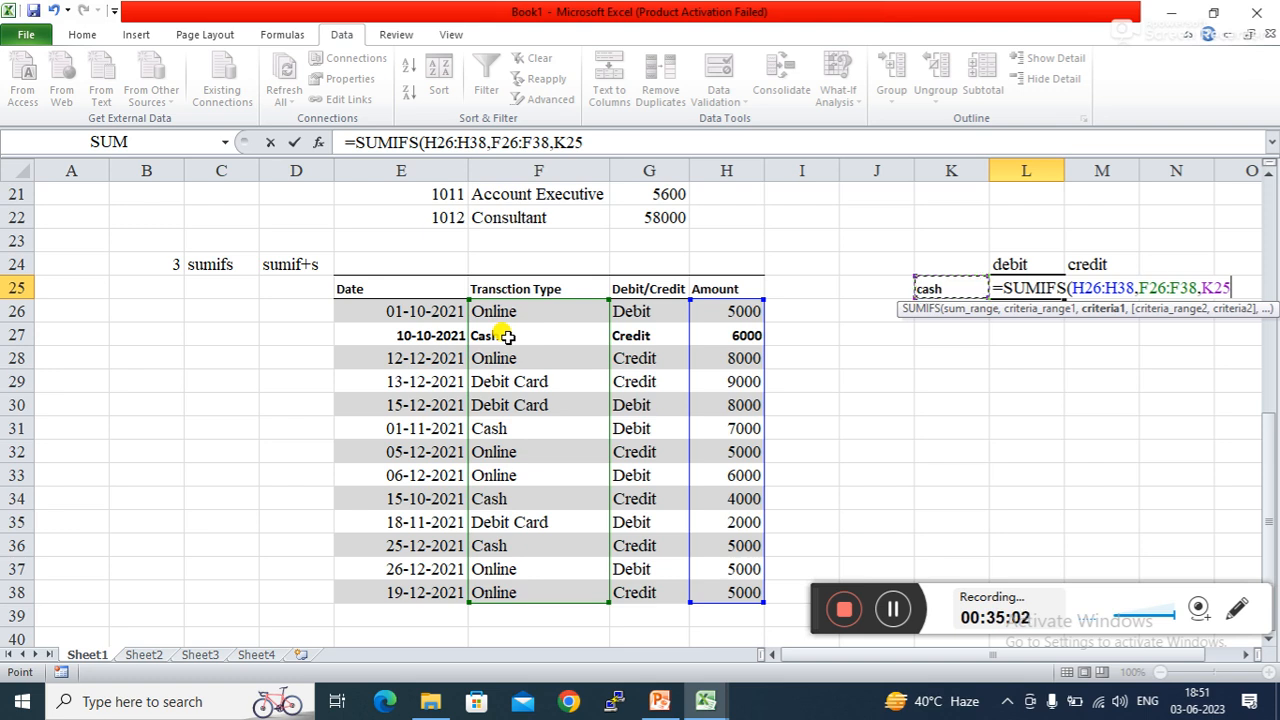
{"action": "type", "text": ","}
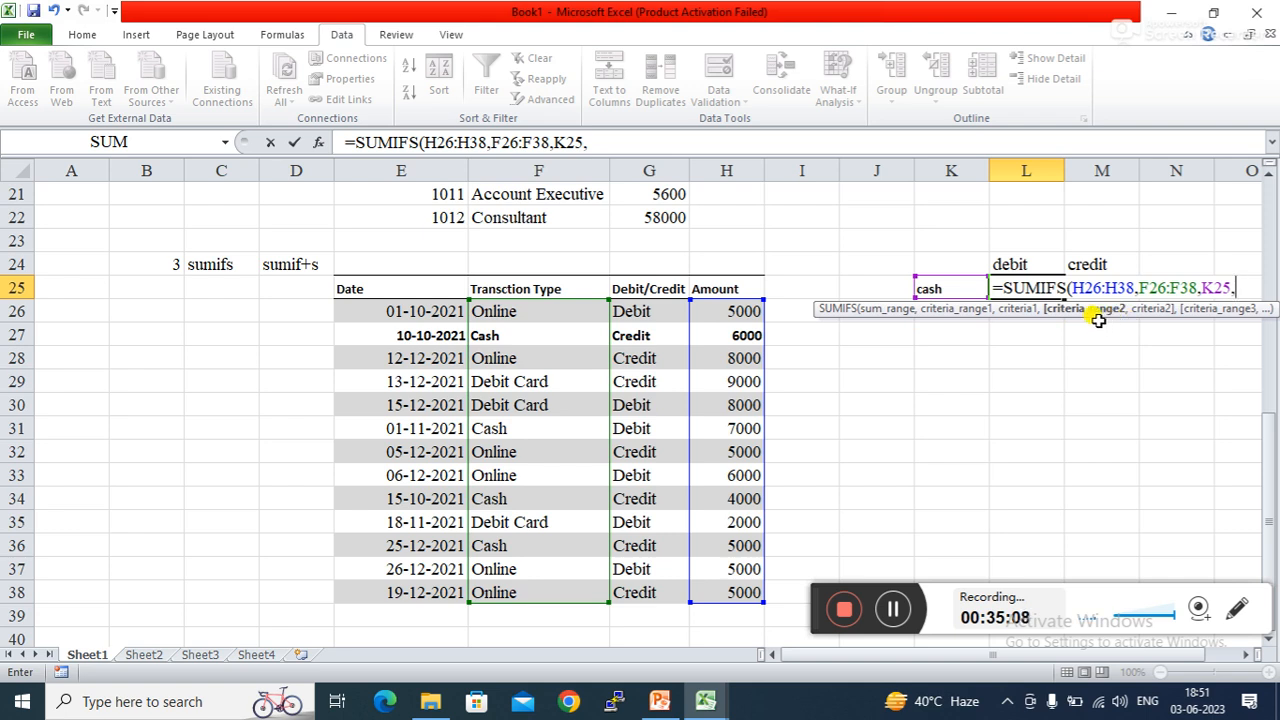
- Complete the L25 formula with the second criteria range G26:G38 and the debit heading L24 as its criterion
{"action": "left_click", "coordinate": [648, 312]}
{"action": "left_click_drag", "start_coordinate": [648, 312], "coordinate": [636, 590]}
{"action": "type", "text": ","}
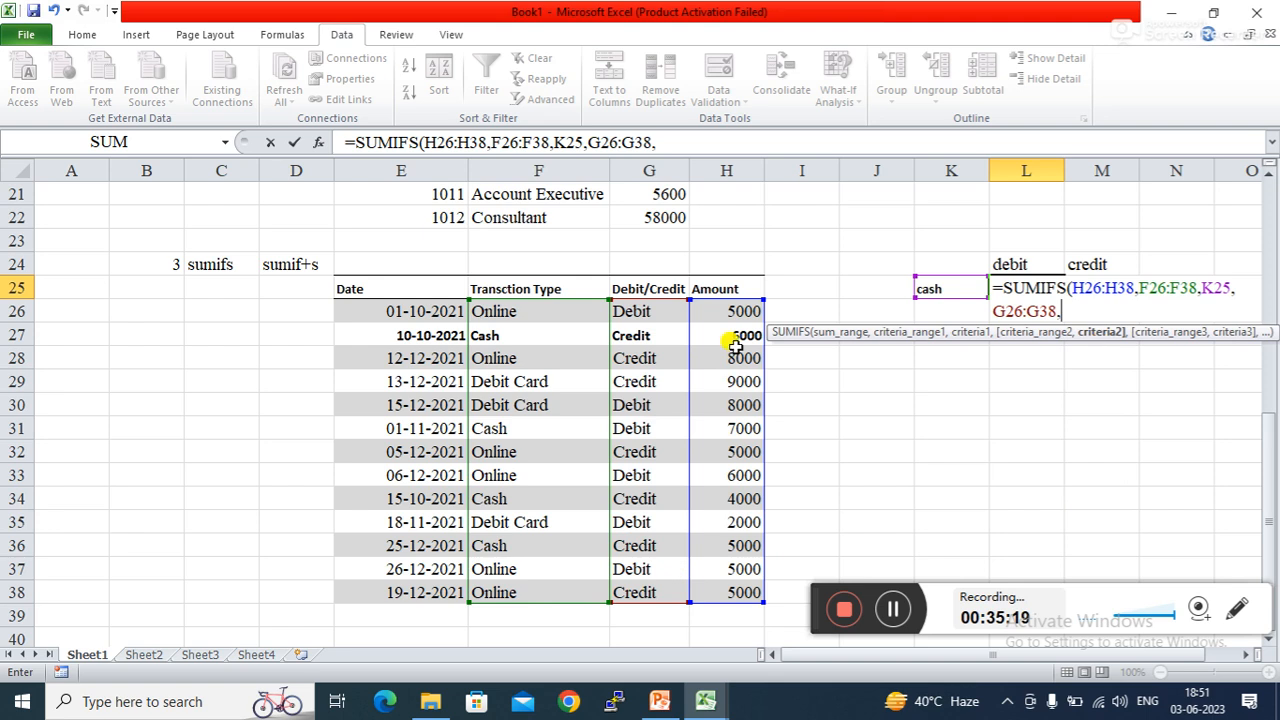
{"action": "left_click", "coordinate": [1013, 257]}
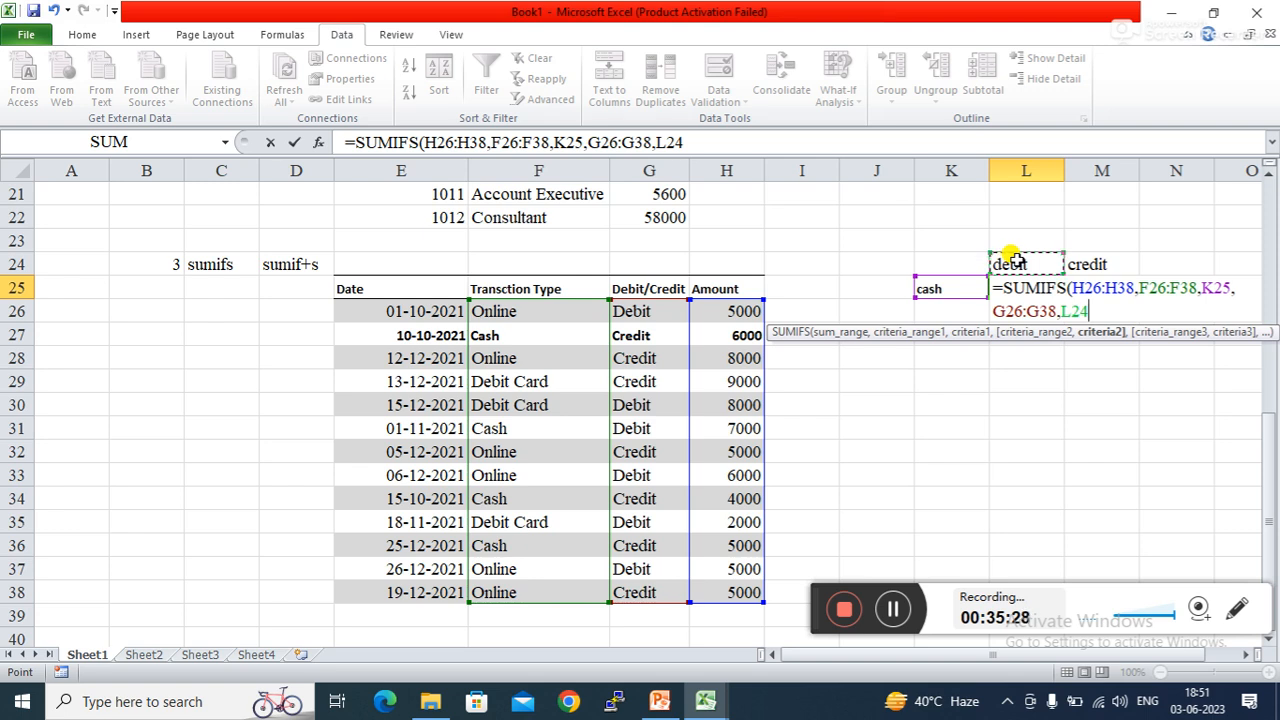
{"action": "key", "text": "Return"}
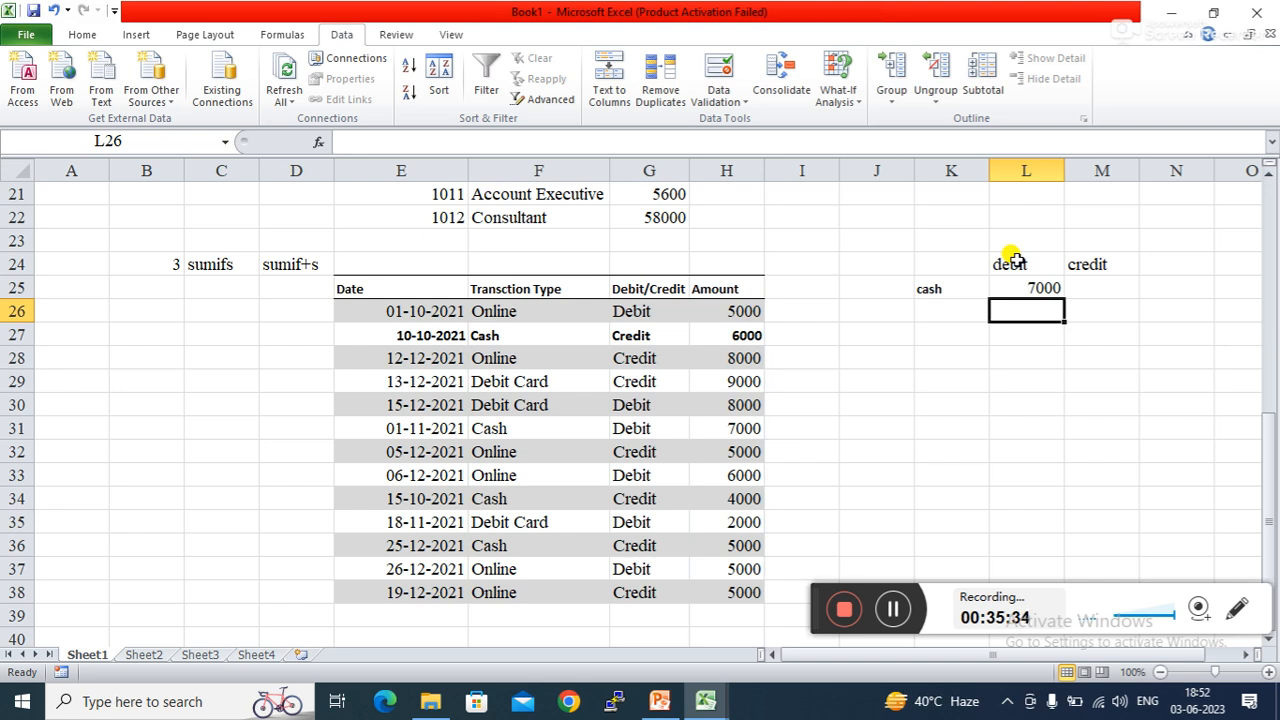
- Check the L25 result against the table's cash rows, comparing their debit or credit entries and amounts
{"action": "left_click", "coordinate": [1025, 284]}
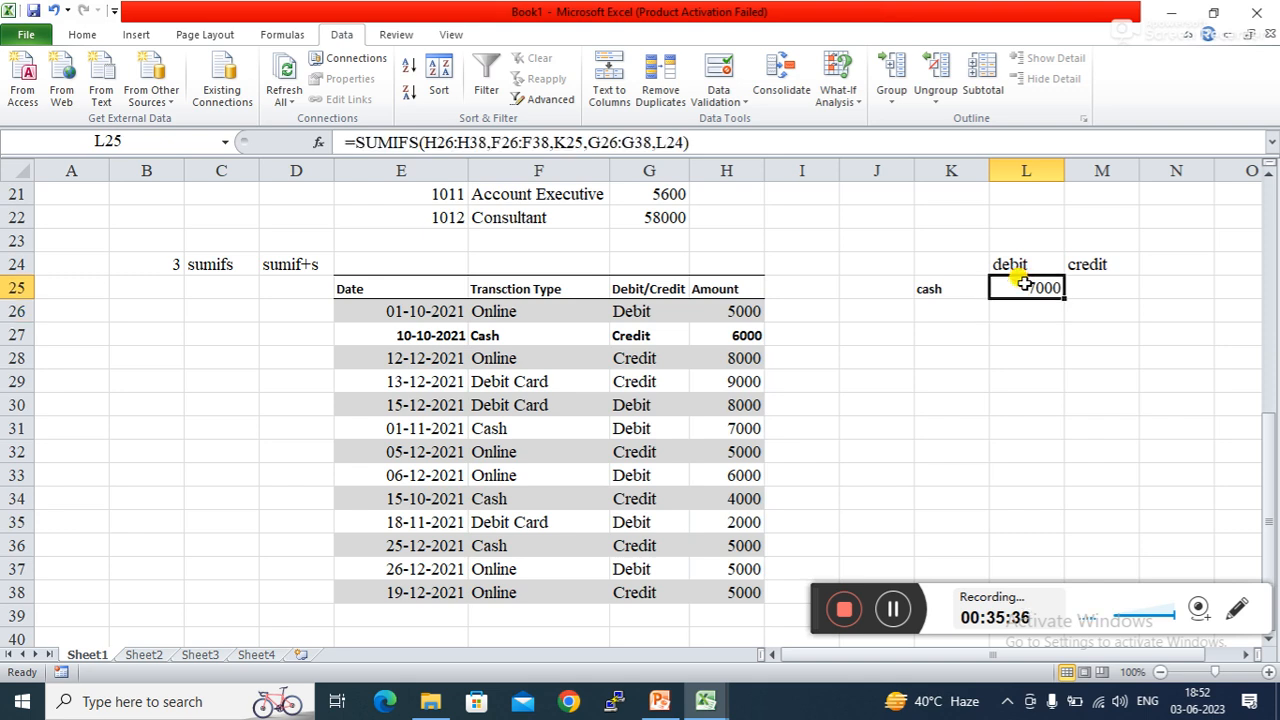
{"action": "left_click", "coordinate": [941, 335]}
{"action": "left_click", "coordinate": [503, 335]}
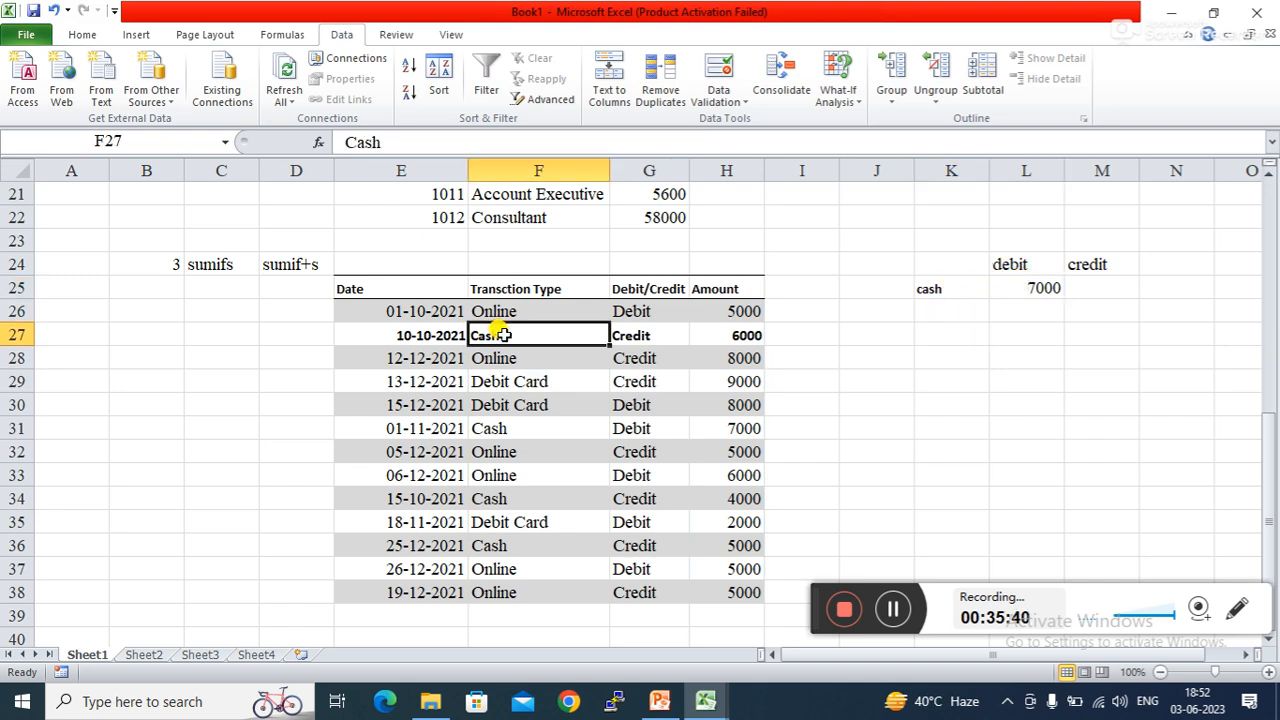
{"action": "left_click", "coordinate": [640, 335]}
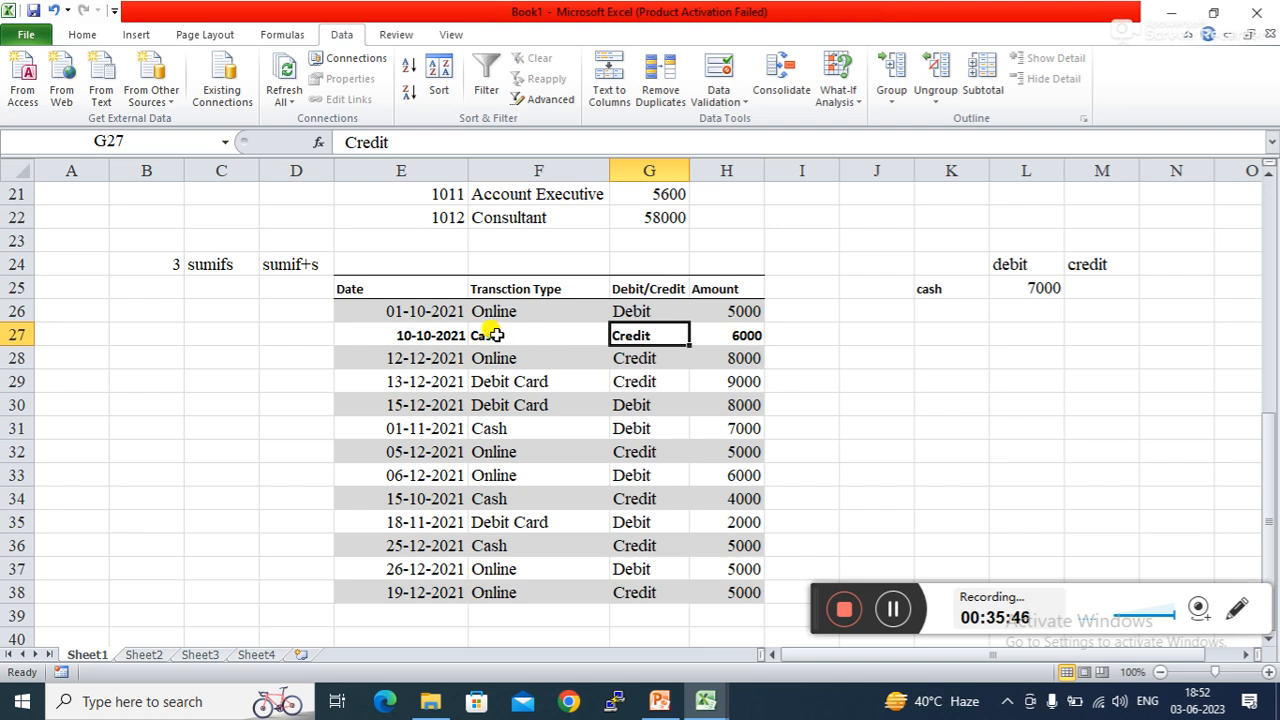
{"action": "left_click", "coordinate": [499, 428]}
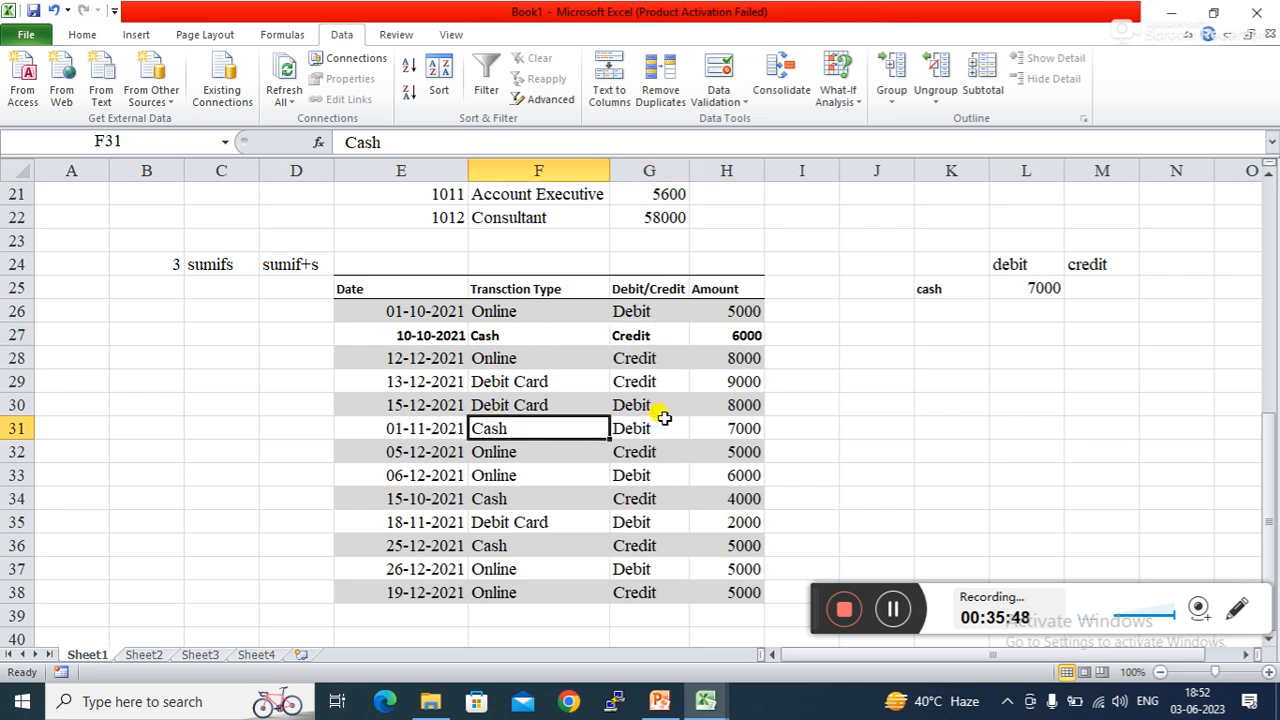
{"action": "left_click", "coordinate": [632, 426]}
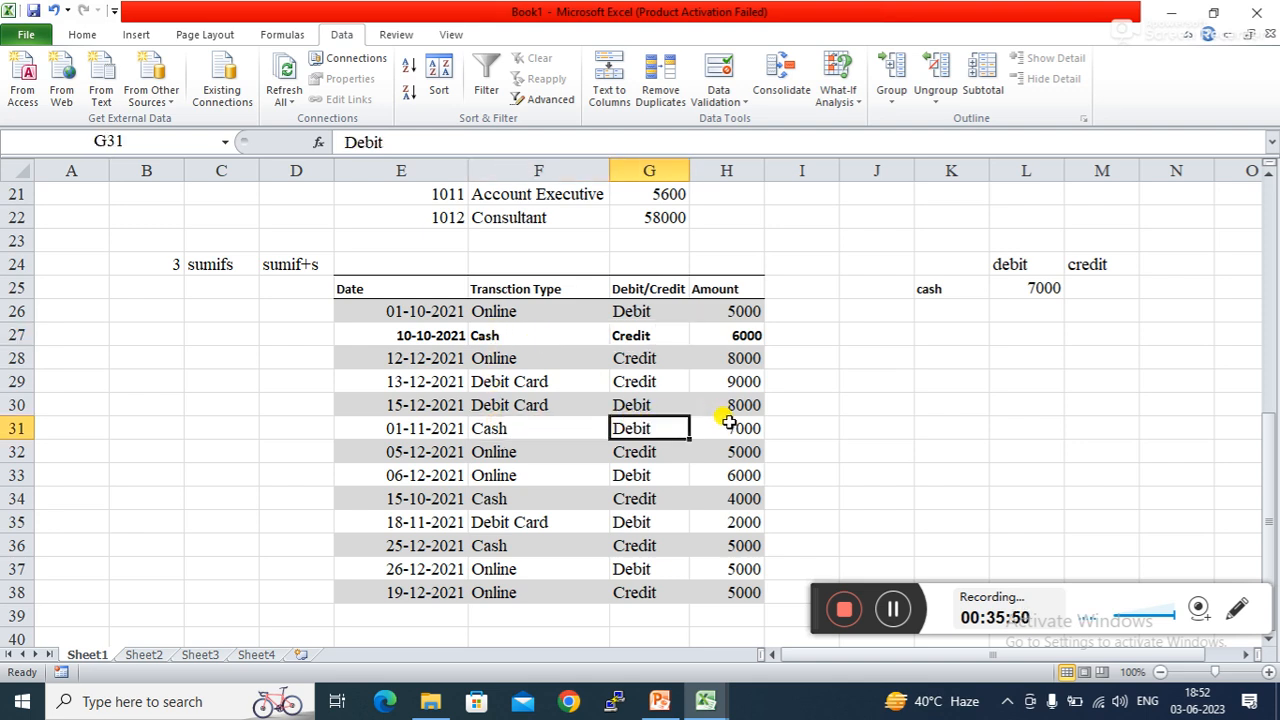
{"action": "left_click", "coordinate": [722, 424]}
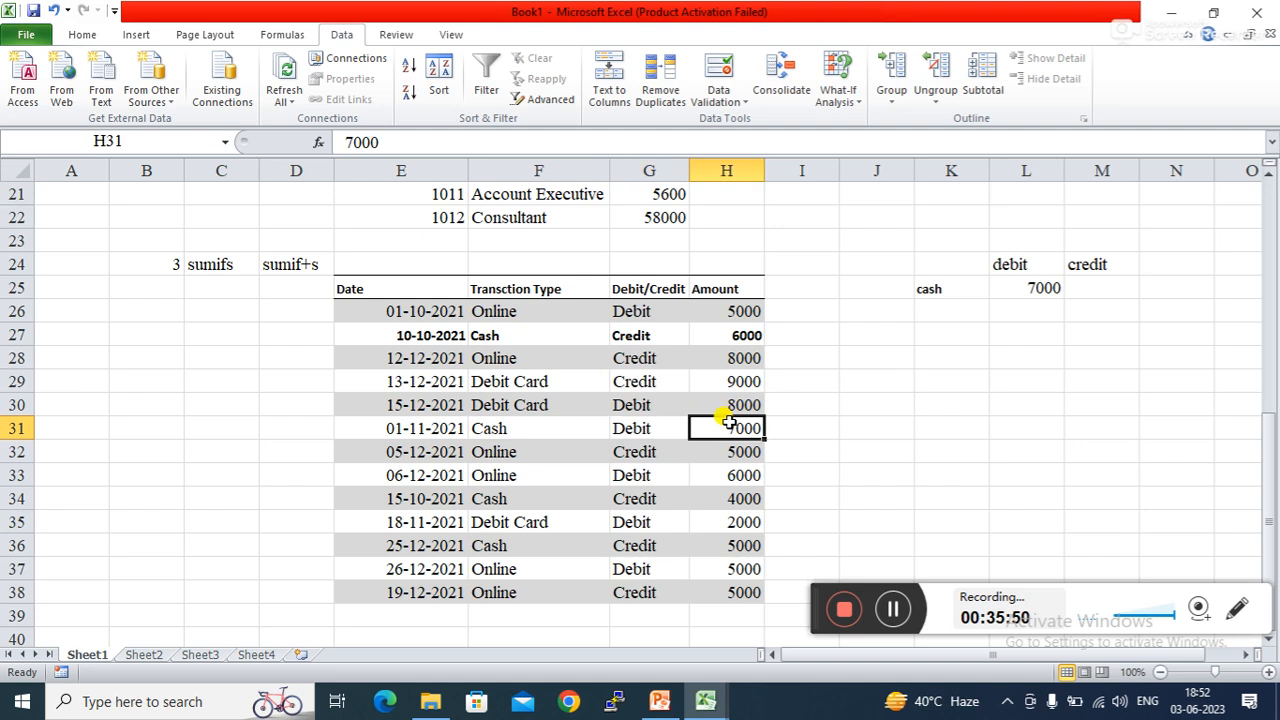
{"action": "left_click", "coordinate": [508, 496]}
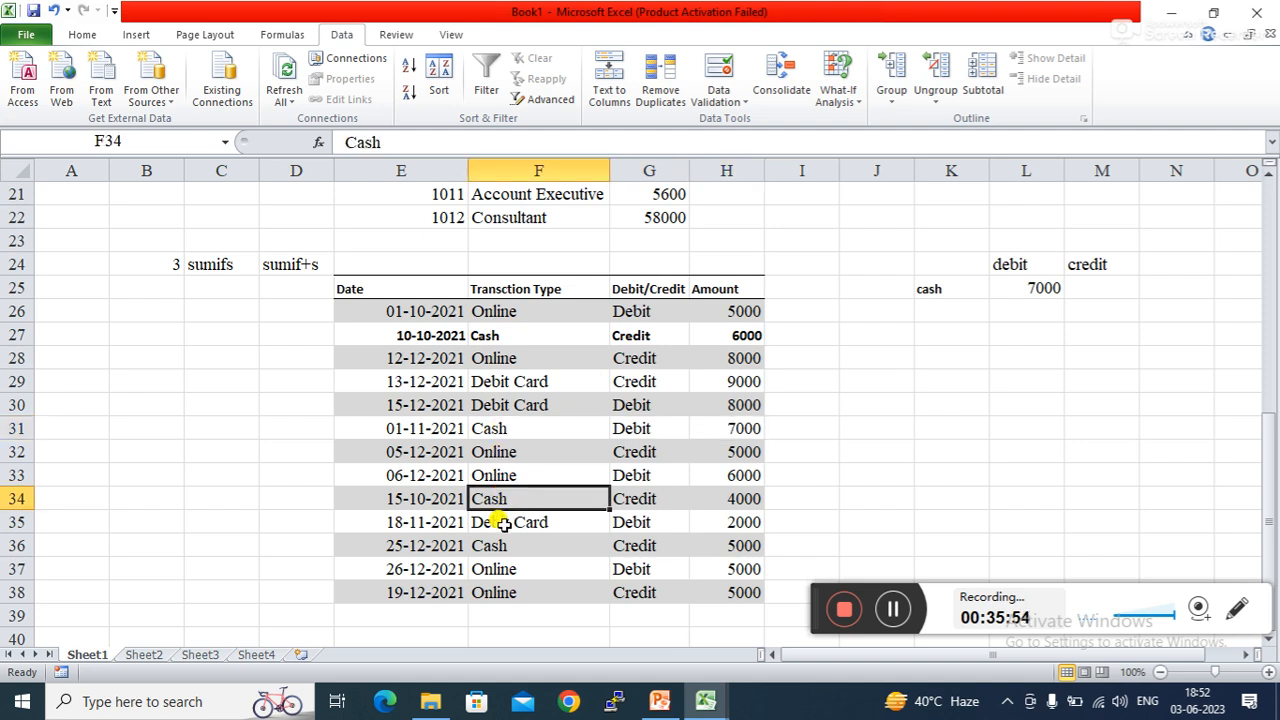
{"action": "left_click", "coordinate": [505, 543]}
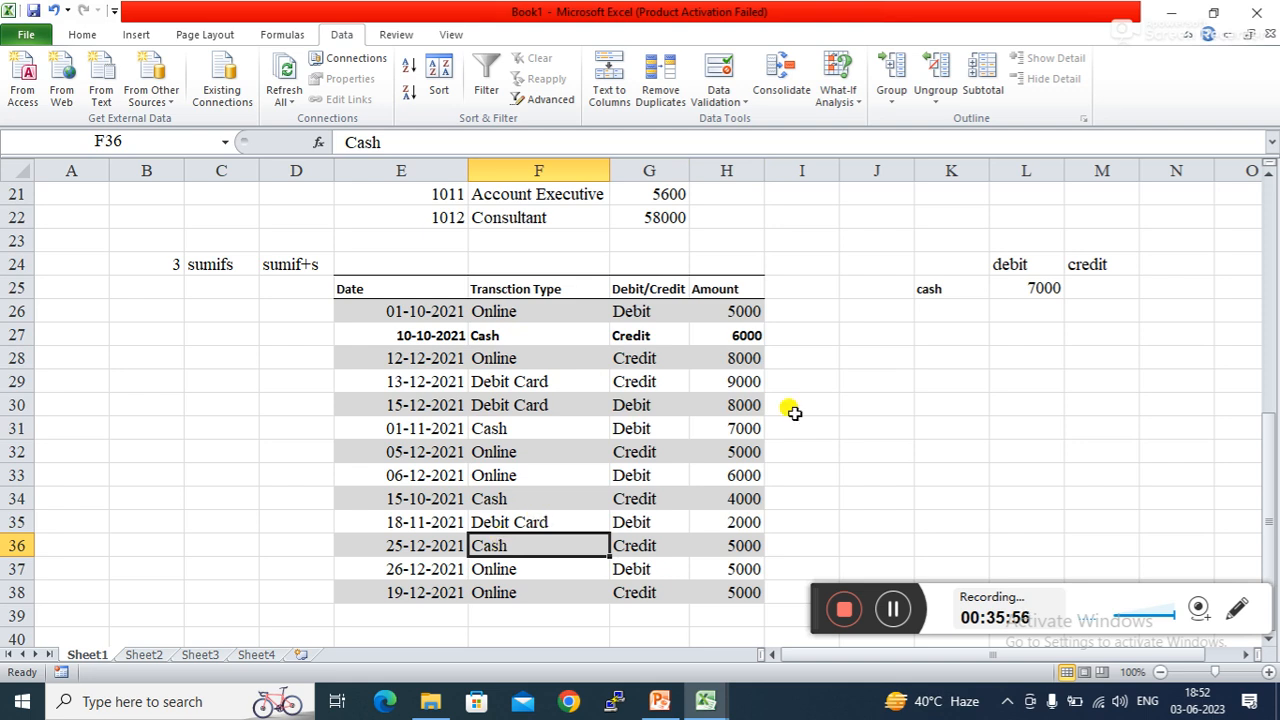
- Start a SUMIFS formula in M25 for cash credits, with the amounts H26:H38 as the sum range
{"action": "left_click", "coordinate": [1097, 286]}
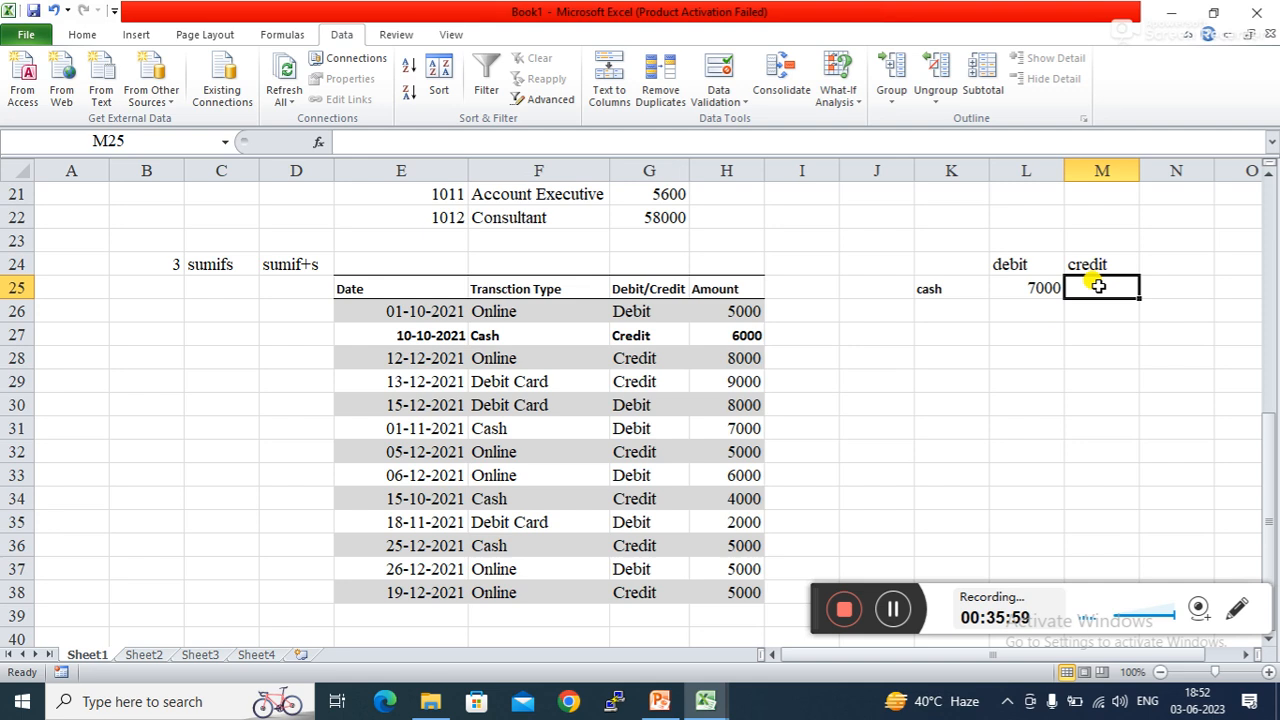
{"action": "type", "text": "=sum"}
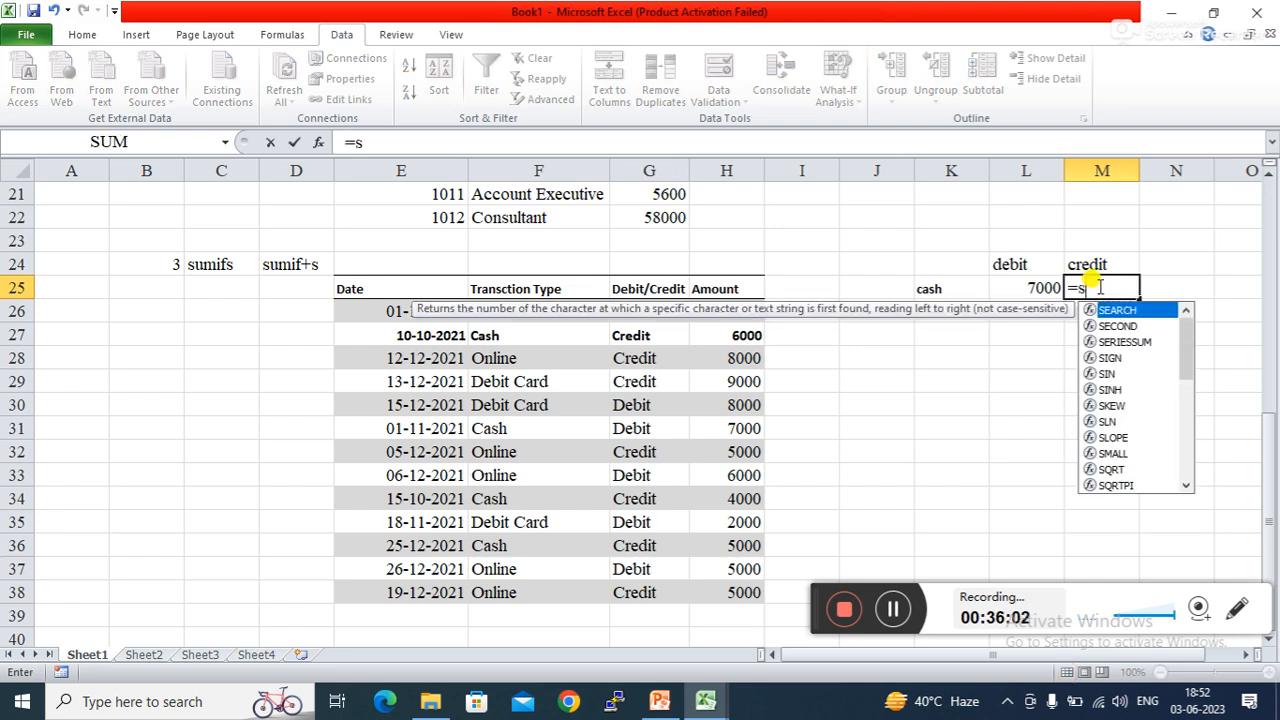
{"action": "key", "text": "Down"}
{"action": "key", "text": "Down"}
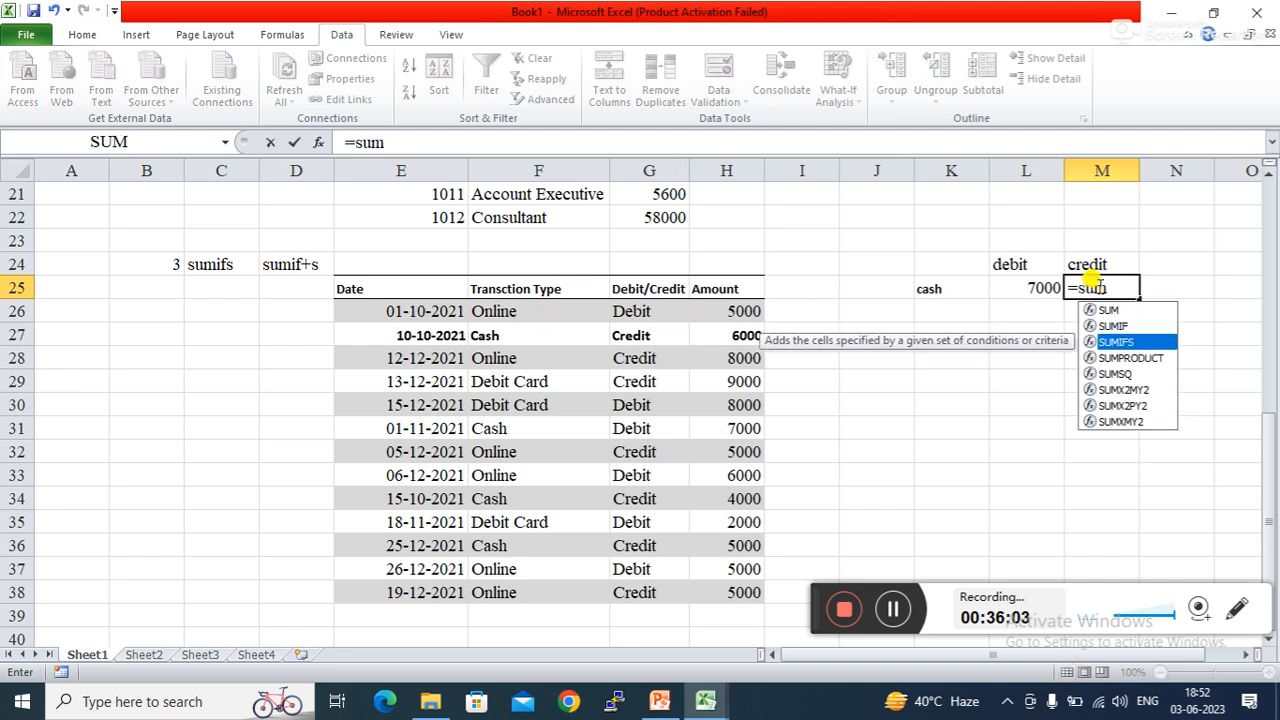
{"action": "key", "text": "Tab"}
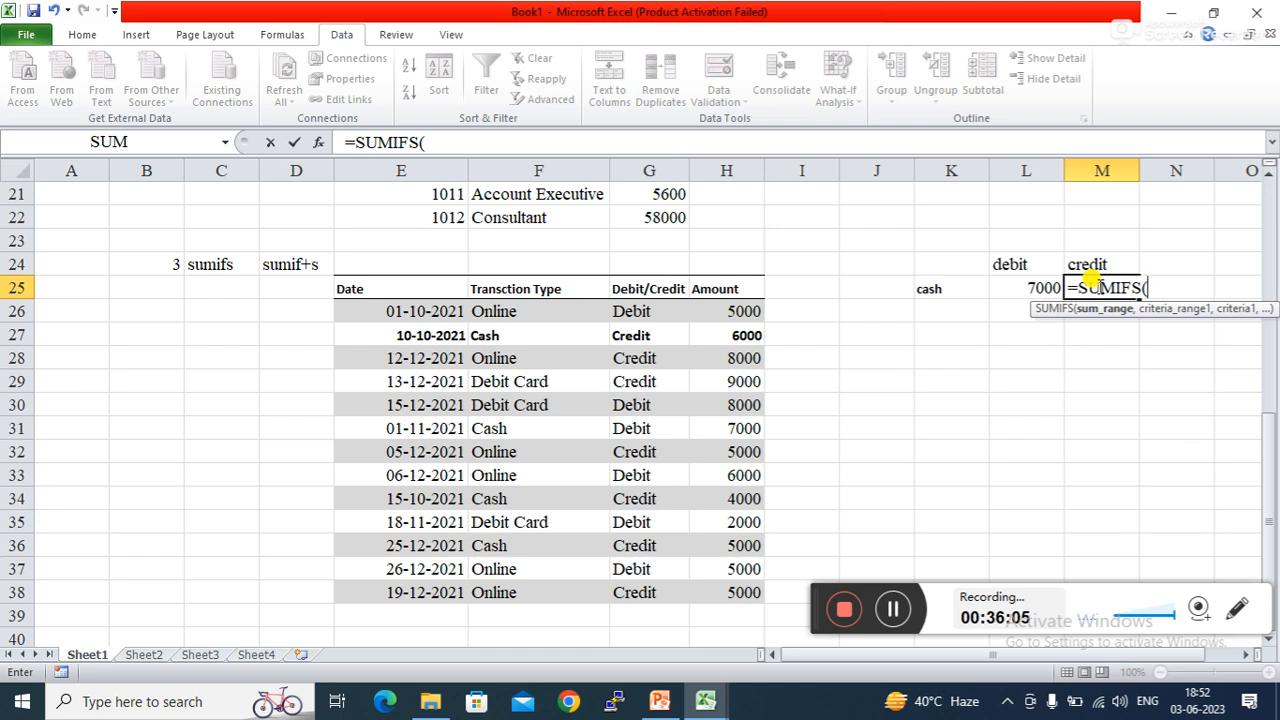
{"action": "left_click", "coordinate": [714, 314]}
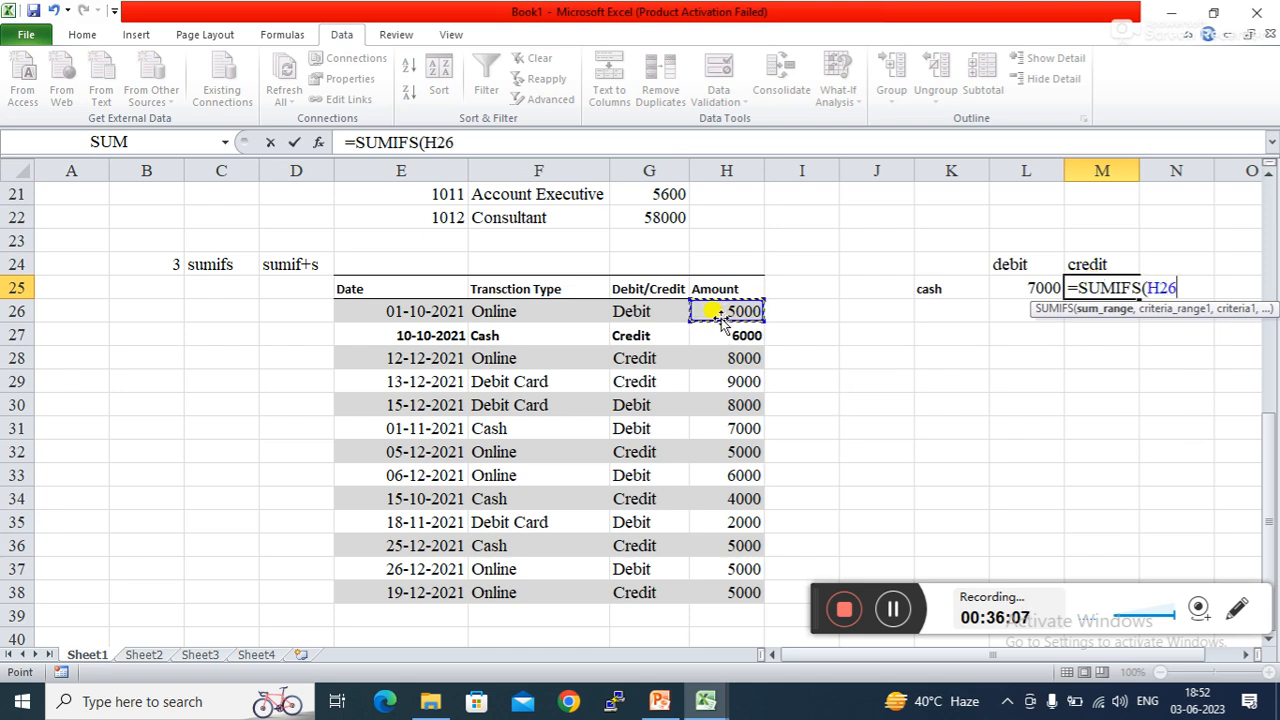
{"action": "left_click_drag", "start_coordinate": [720, 313], "coordinate": [736, 580]}
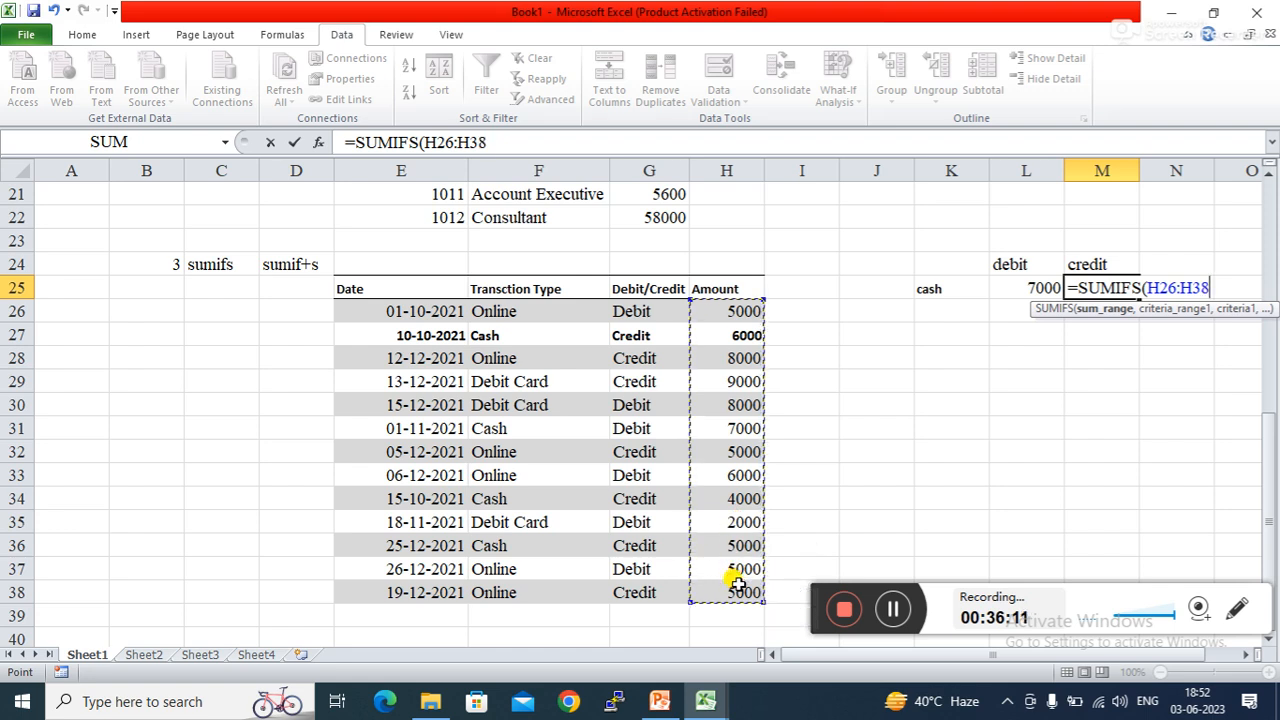
{"action": "type", "text": ","}
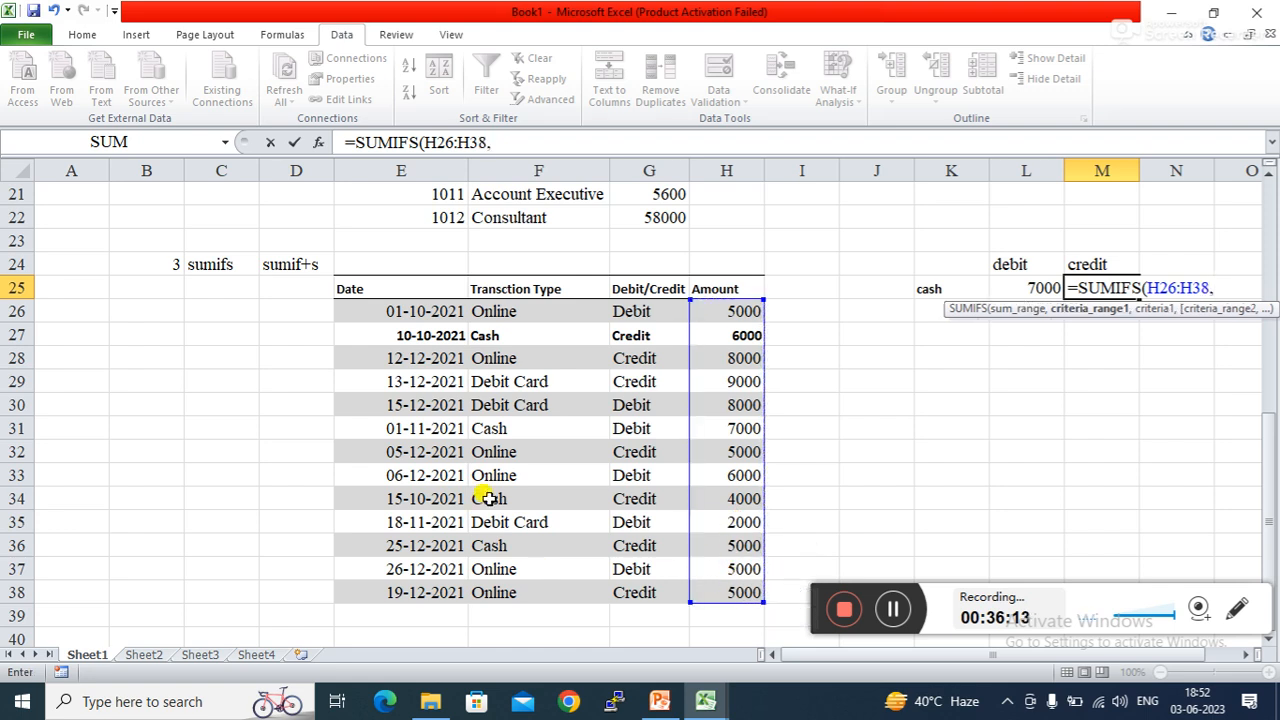
- Give the M25 formula its first criteria pair: transaction types F26:F38 matched to the cash label K25
{"action": "left_click", "coordinate": [512, 311]}
{"action": "left_click_drag", "start_coordinate": [512, 311], "coordinate": [497, 583]}
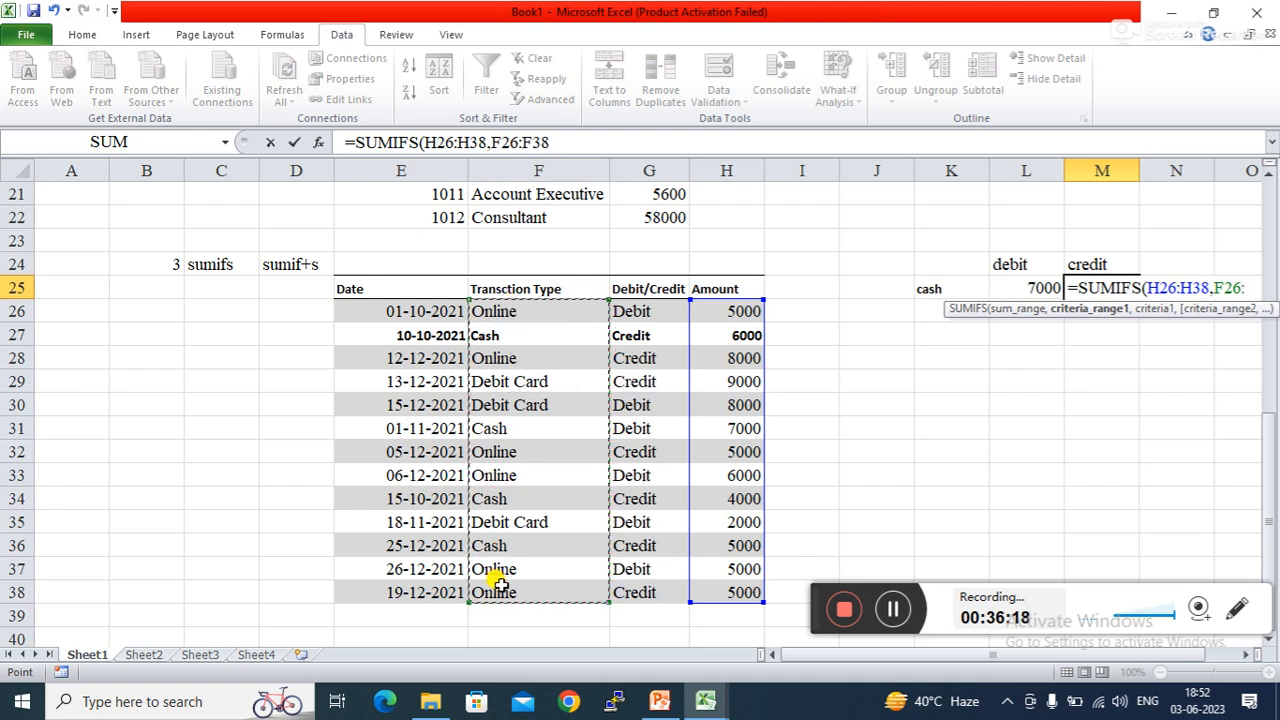
{"action": "type", "text": ","}
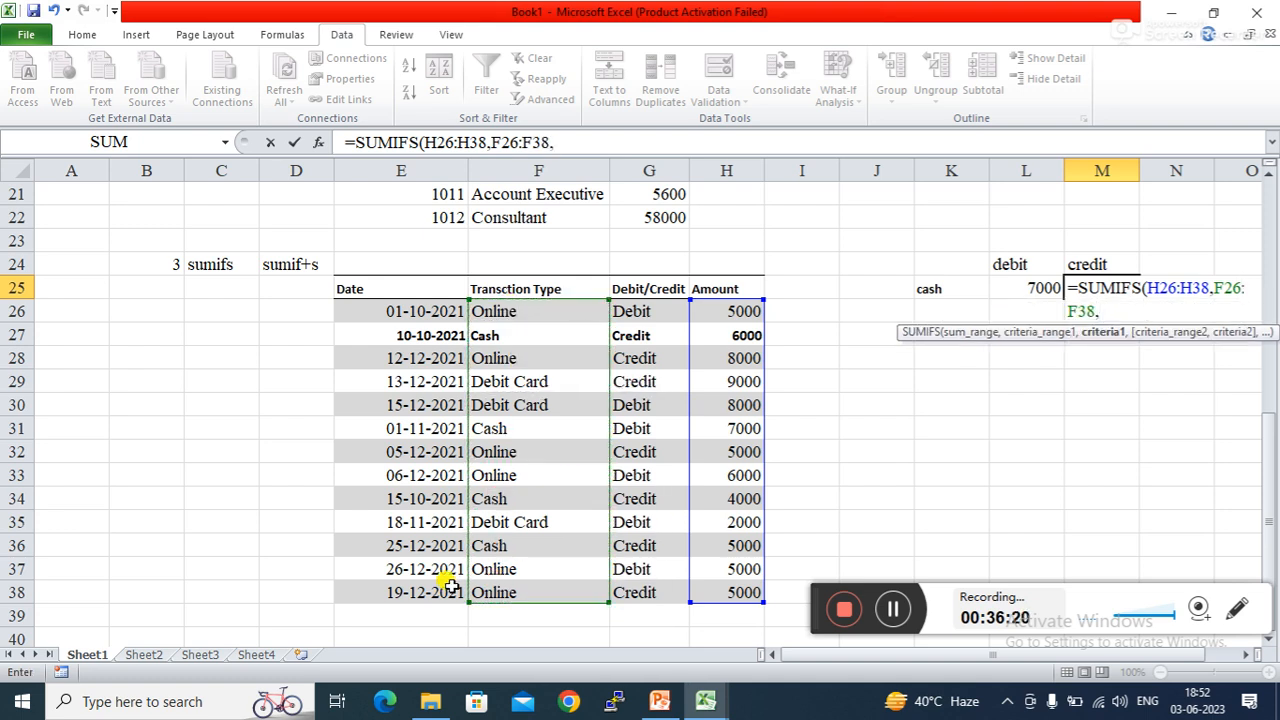
{"action": "left_click", "coordinate": [945, 285]}
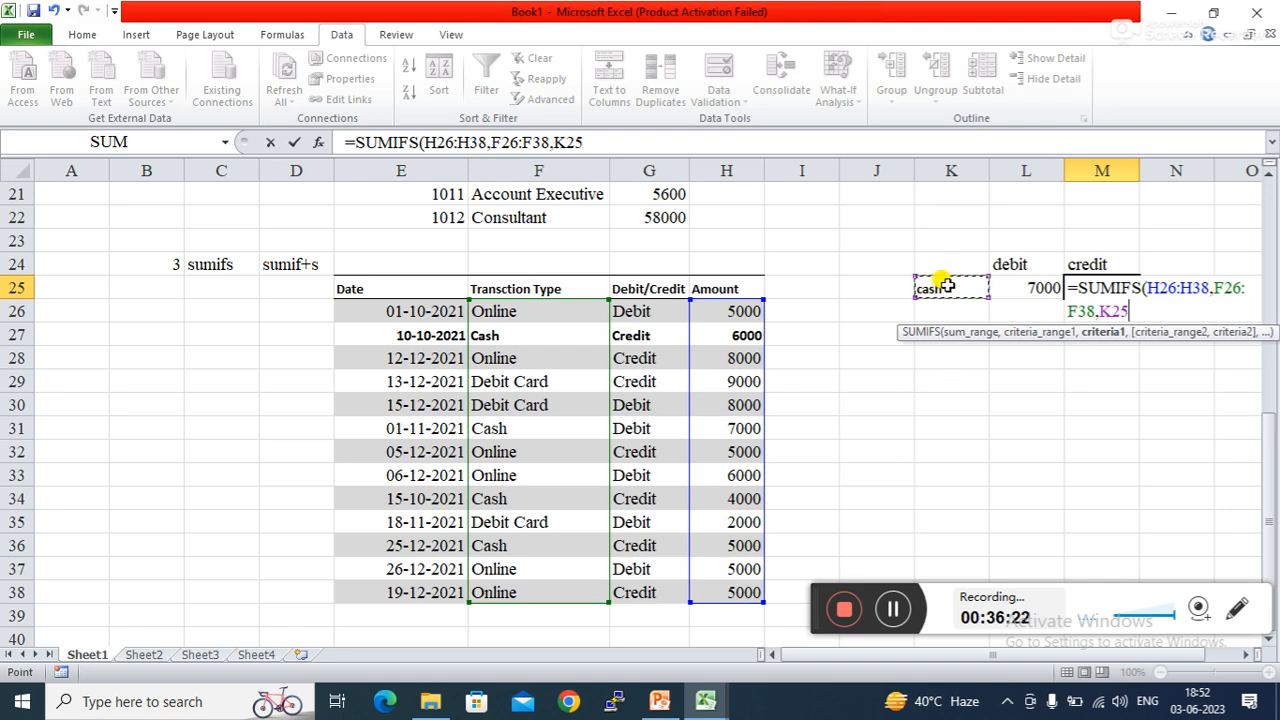
{"action": "type", "text": ","}
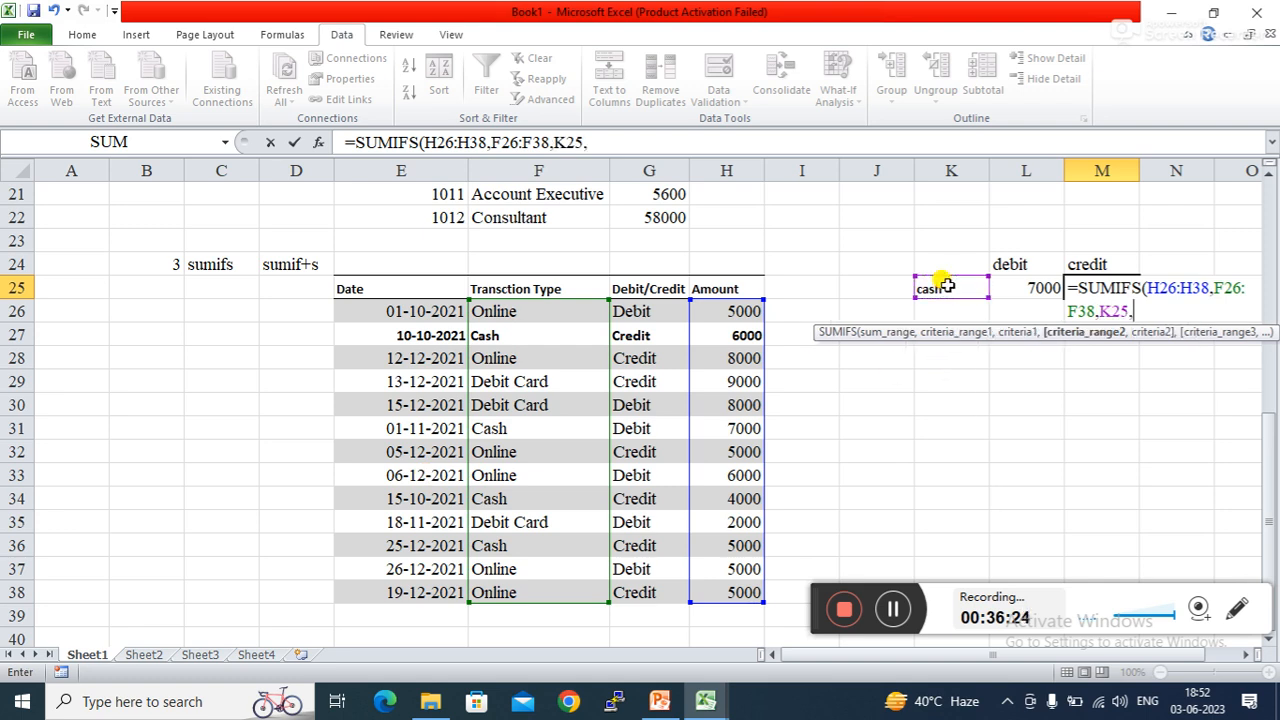
- Complete the M25 formula with the second criteria range G26:G38 and the credit heading M24 as its criterion
{"action": "left_click", "coordinate": [636, 306]}
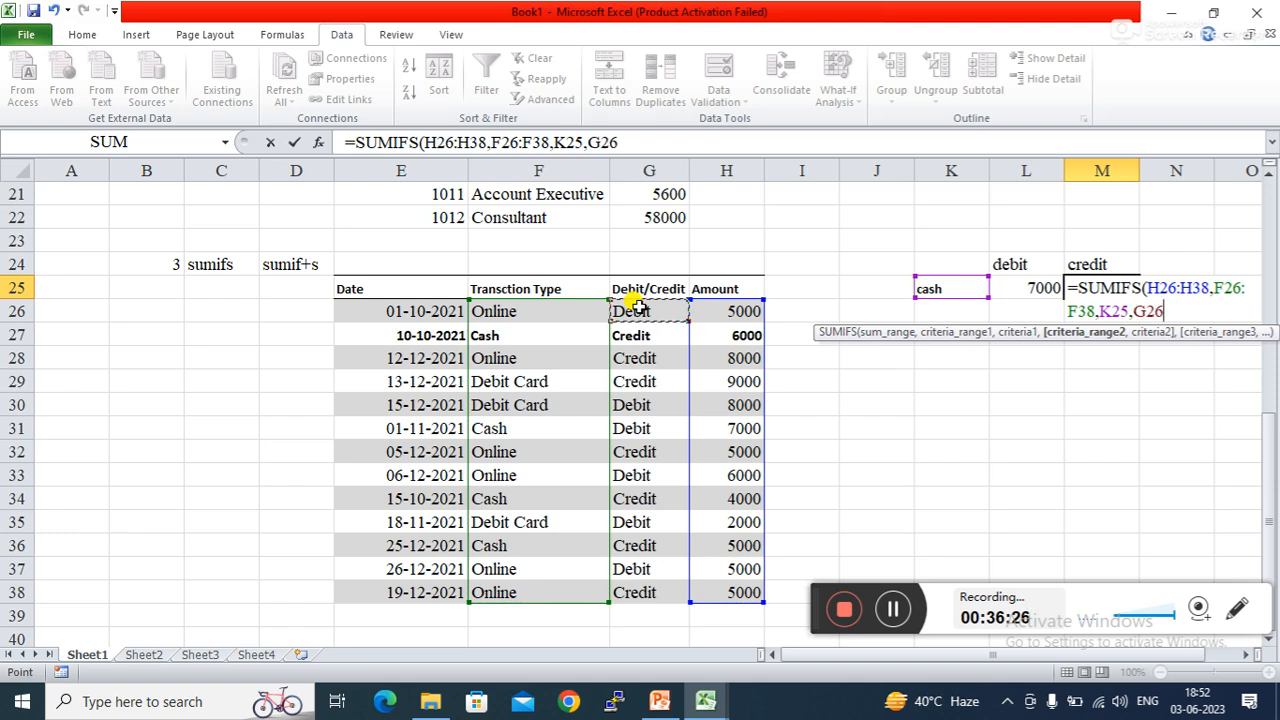
{"action": "left_click_drag", "start_coordinate": [636, 306], "coordinate": [652, 594]}
{"action": "left_click", "coordinate": [651, 592]}
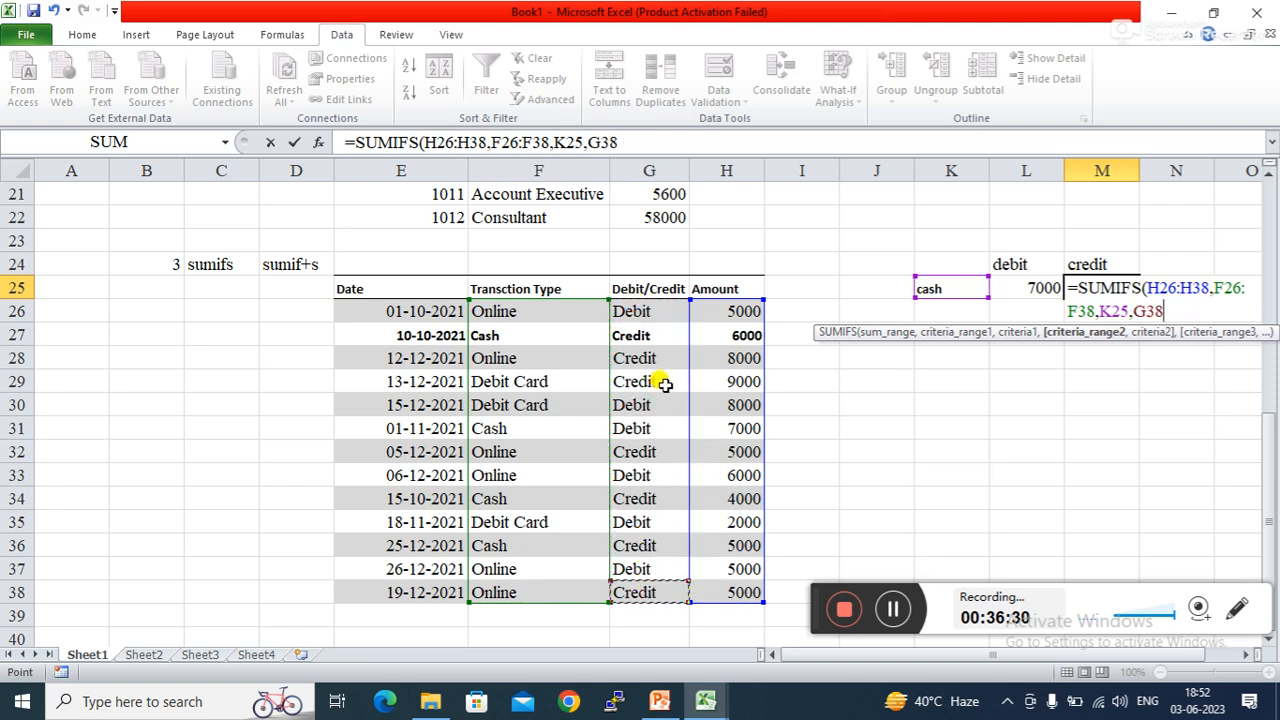
{"action": "left_click_drag", "start_coordinate": [650, 304], "coordinate": [646, 594]}
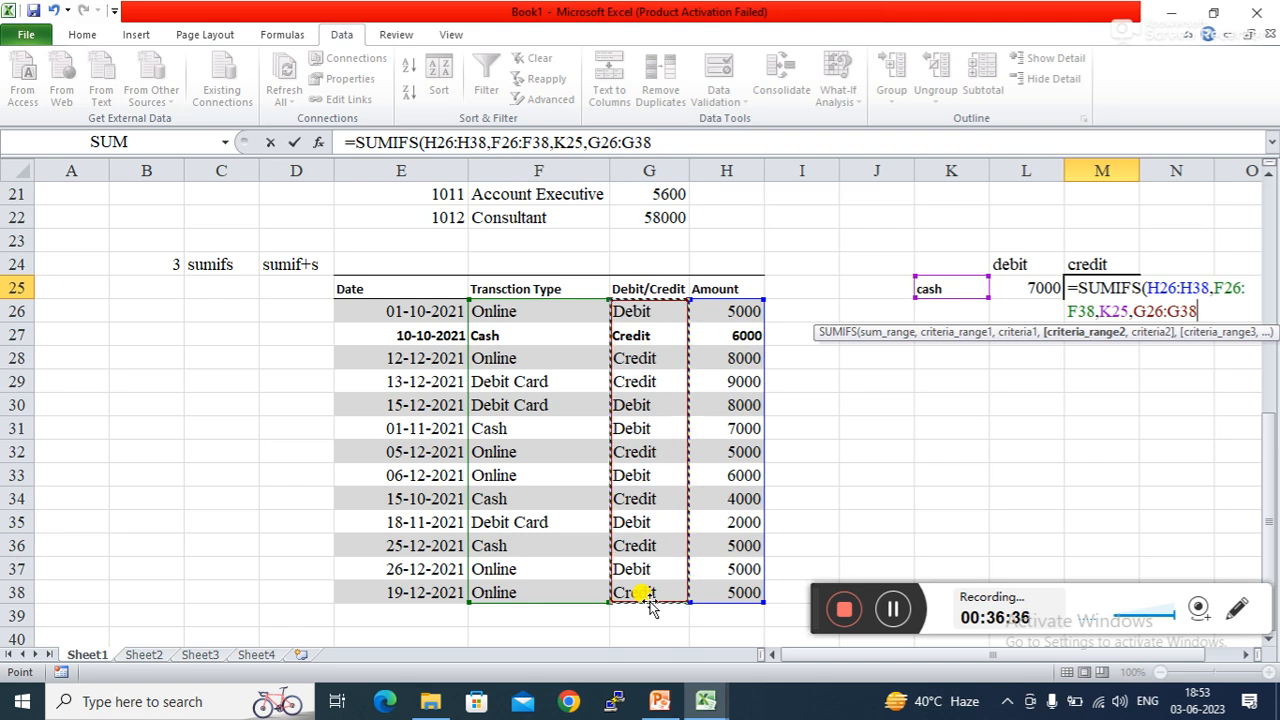
{"action": "type", "text": ","}
{"action": "left_click", "coordinate": [1086, 262]}
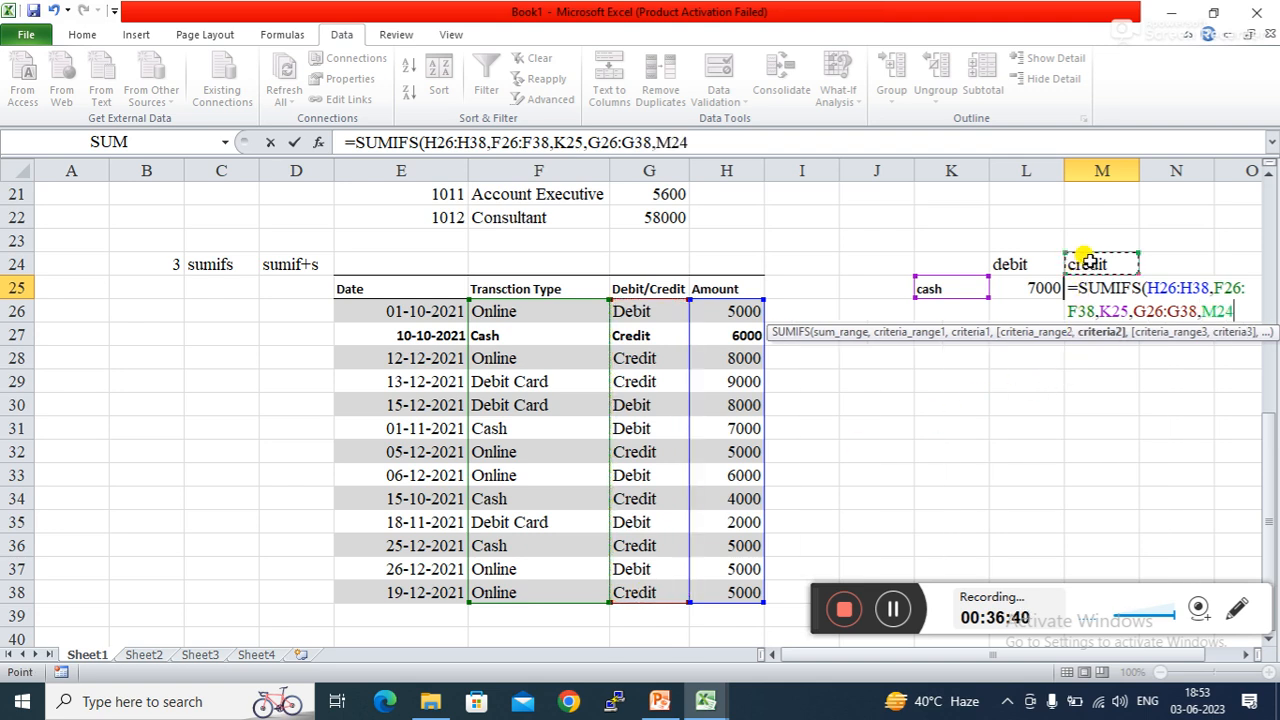
{"action": "key", "text": "Return"}
- Check the M25 result against the table's cash credit rows and their amounts
{"action": "left_click", "coordinate": [1086, 346]}
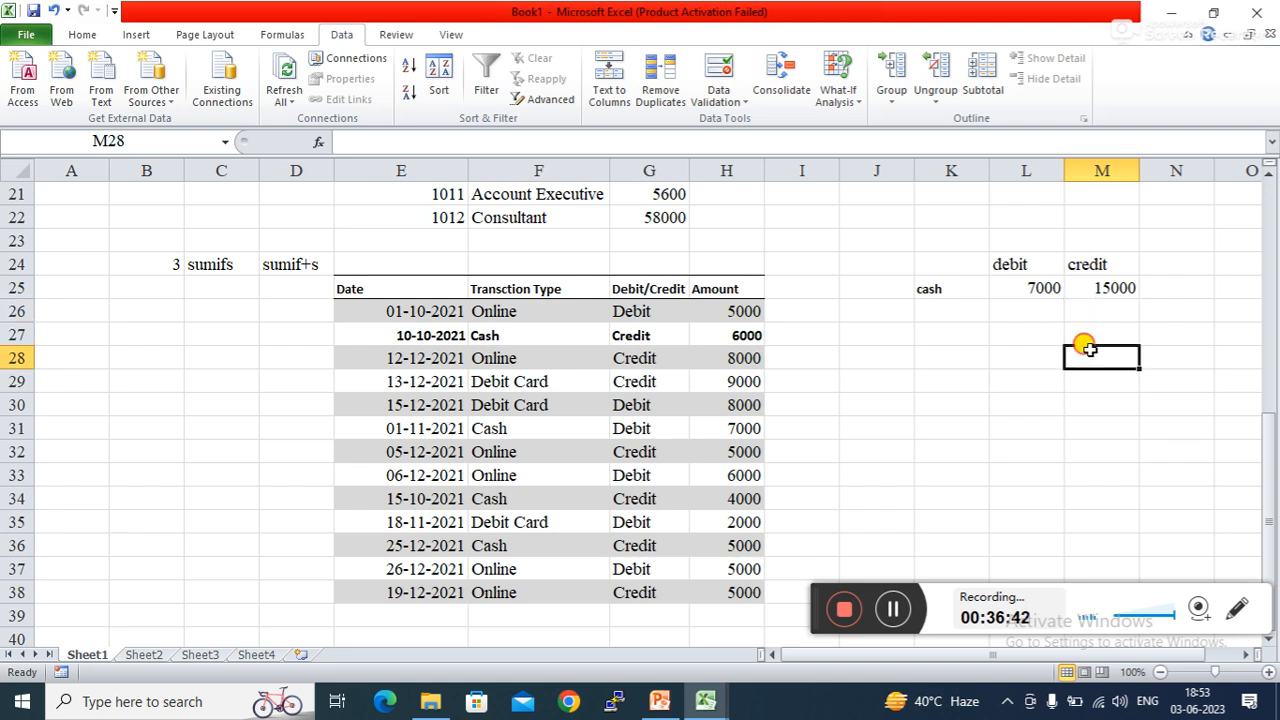
{"action": "left_click", "coordinate": [505, 333]}
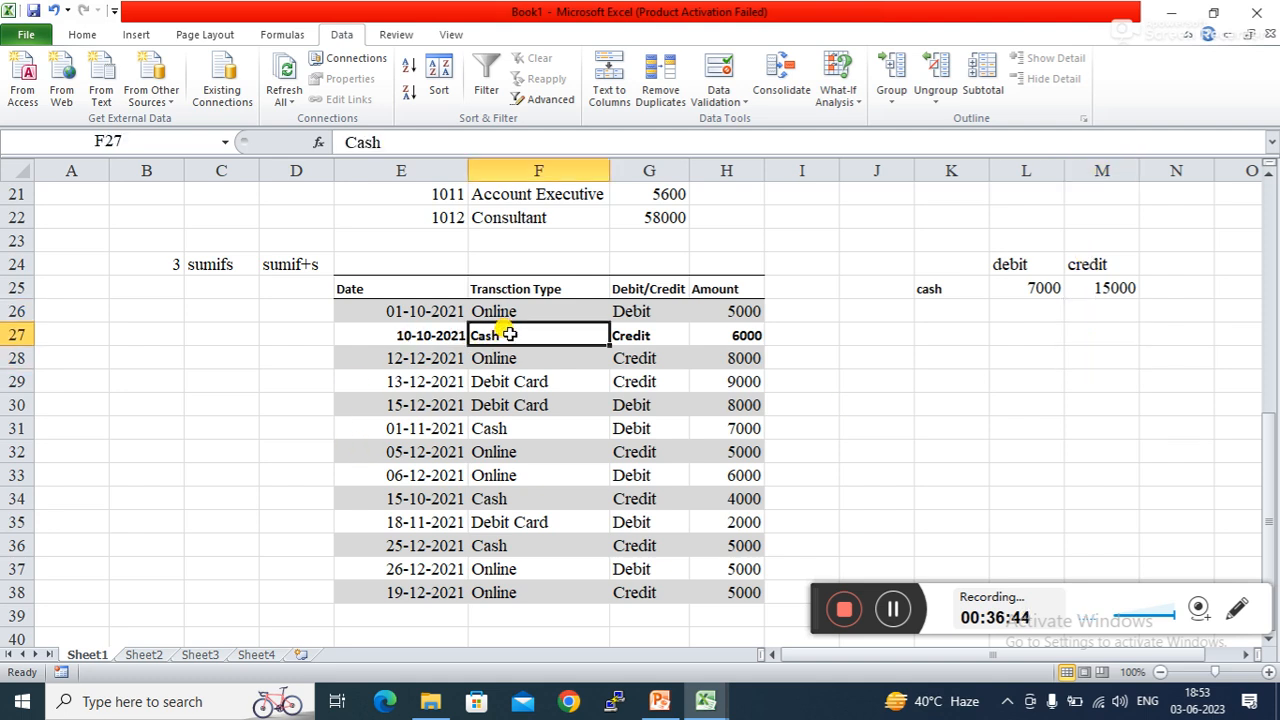
{"action": "left_click", "coordinate": [730, 332]}
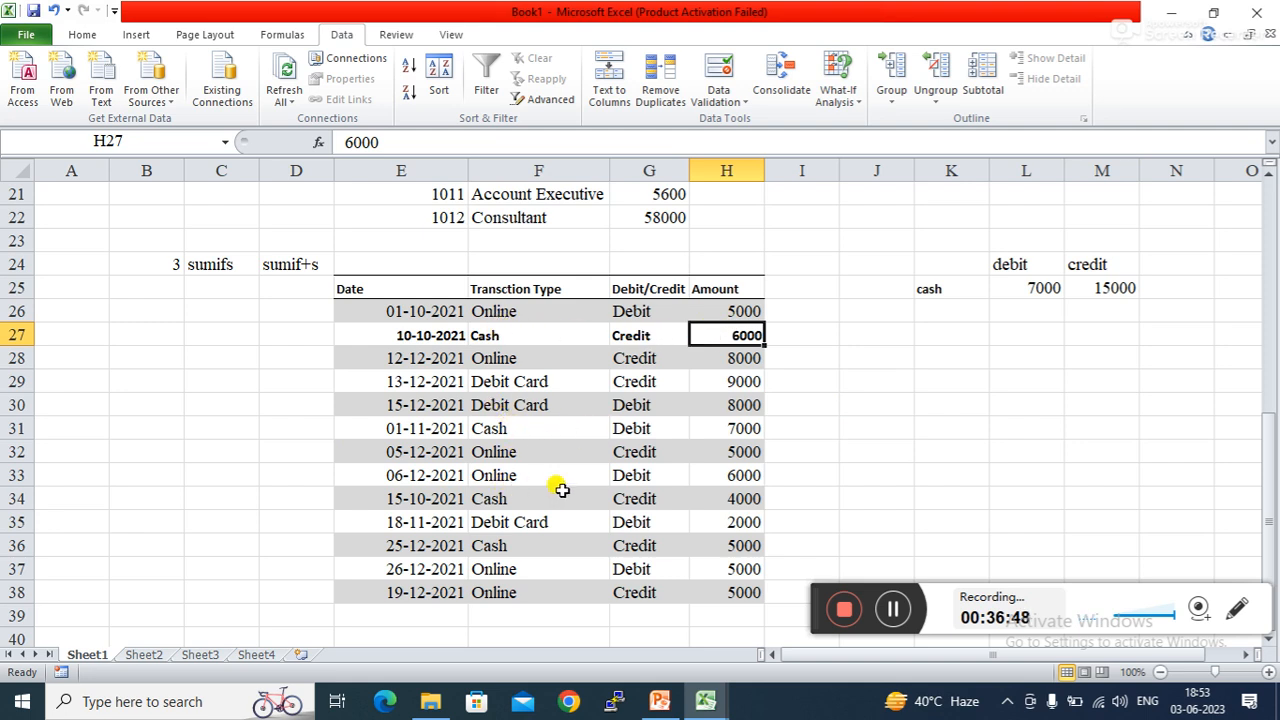
{"action": "left_click", "coordinate": [636, 499]}
{"action": "left_click", "coordinate": [720, 500]}
{"action": "left_click", "coordinate": [643, 548]}
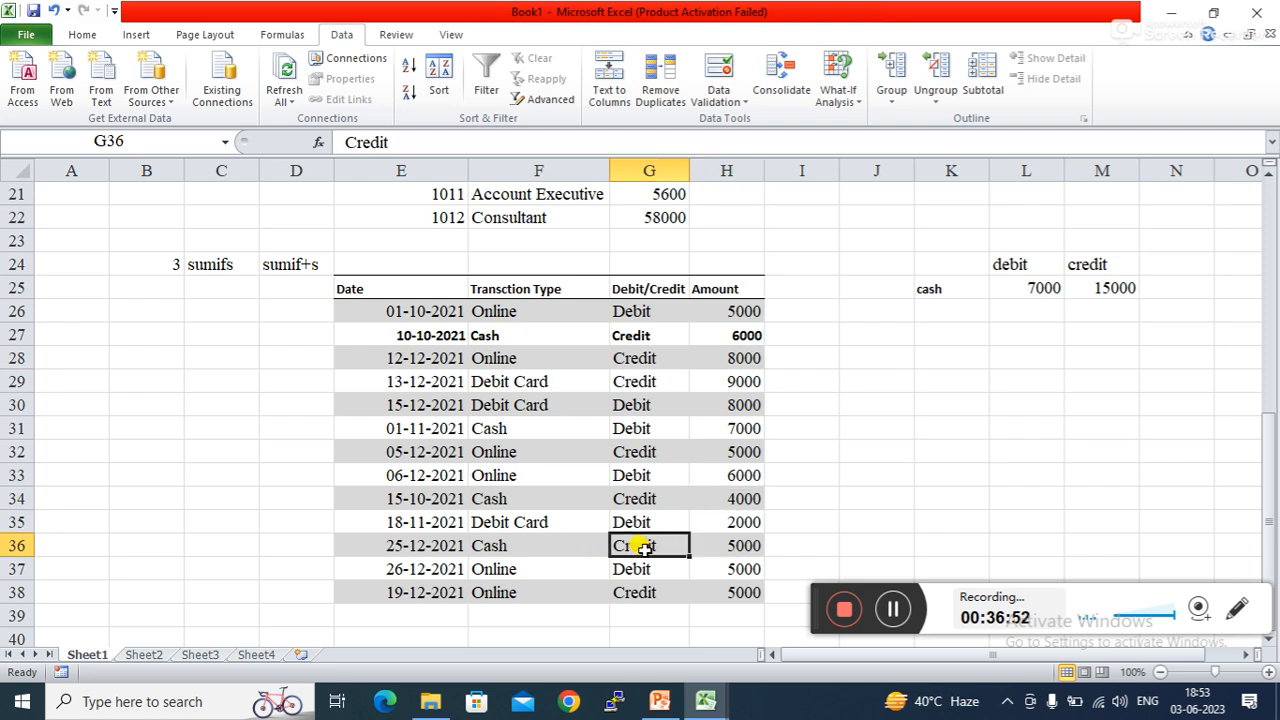
{"action": "left_click", "coordinate": [722, 541]}
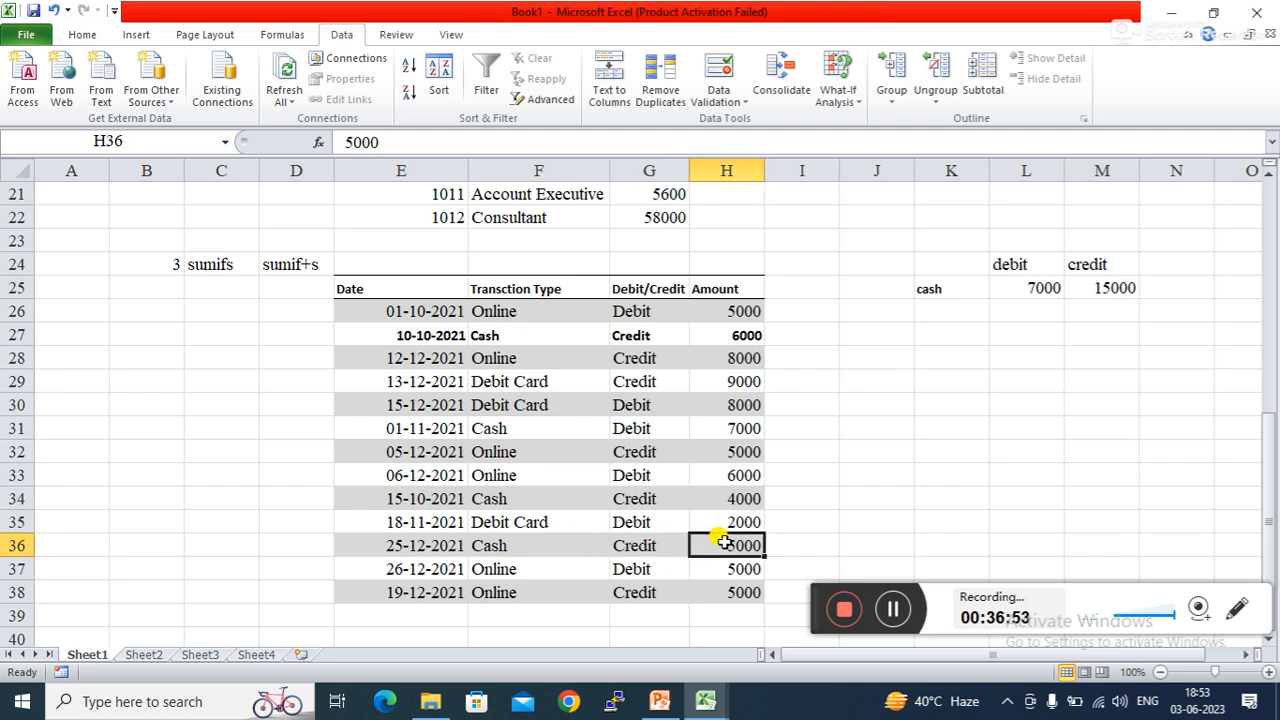
{"action": "left_click", "coordinate": [964, 386]}
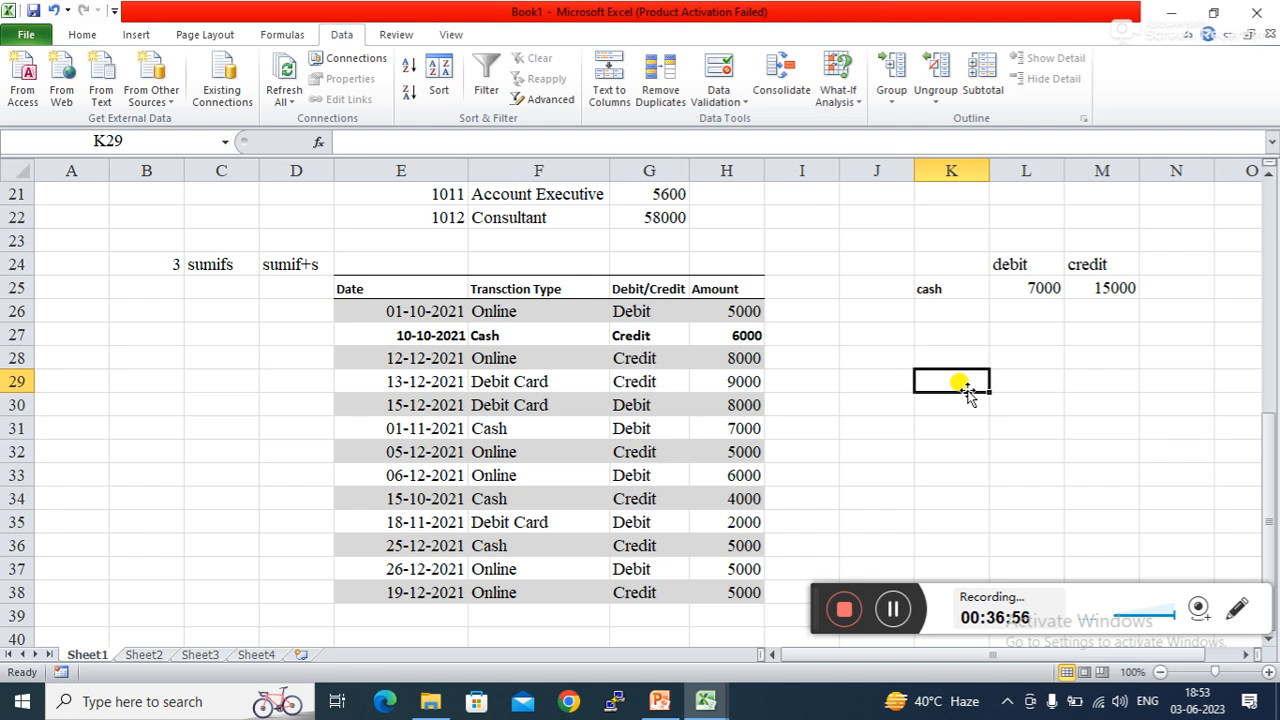
- Change the transaction type label in K25 to online so both SUMIFS totals use it as their criterion
{"action": "left_click", "coordinate": [958, 284]}
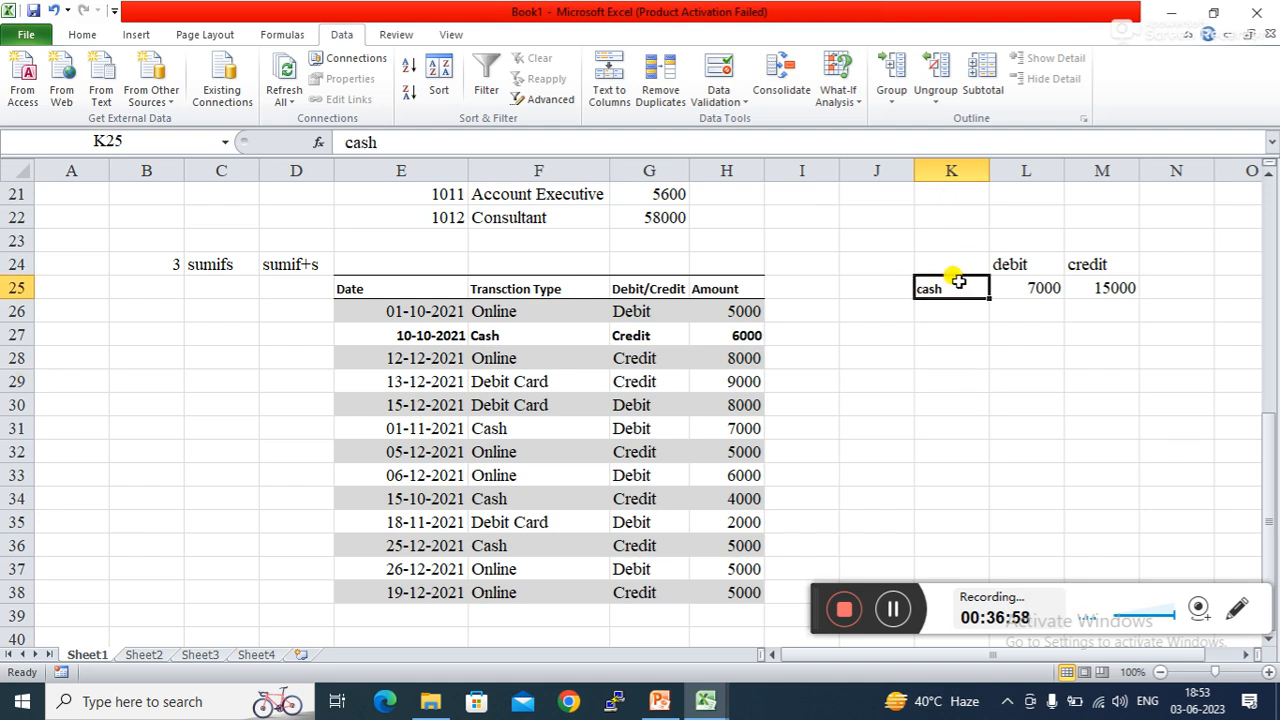
{"action": "type", "text": "onl"}
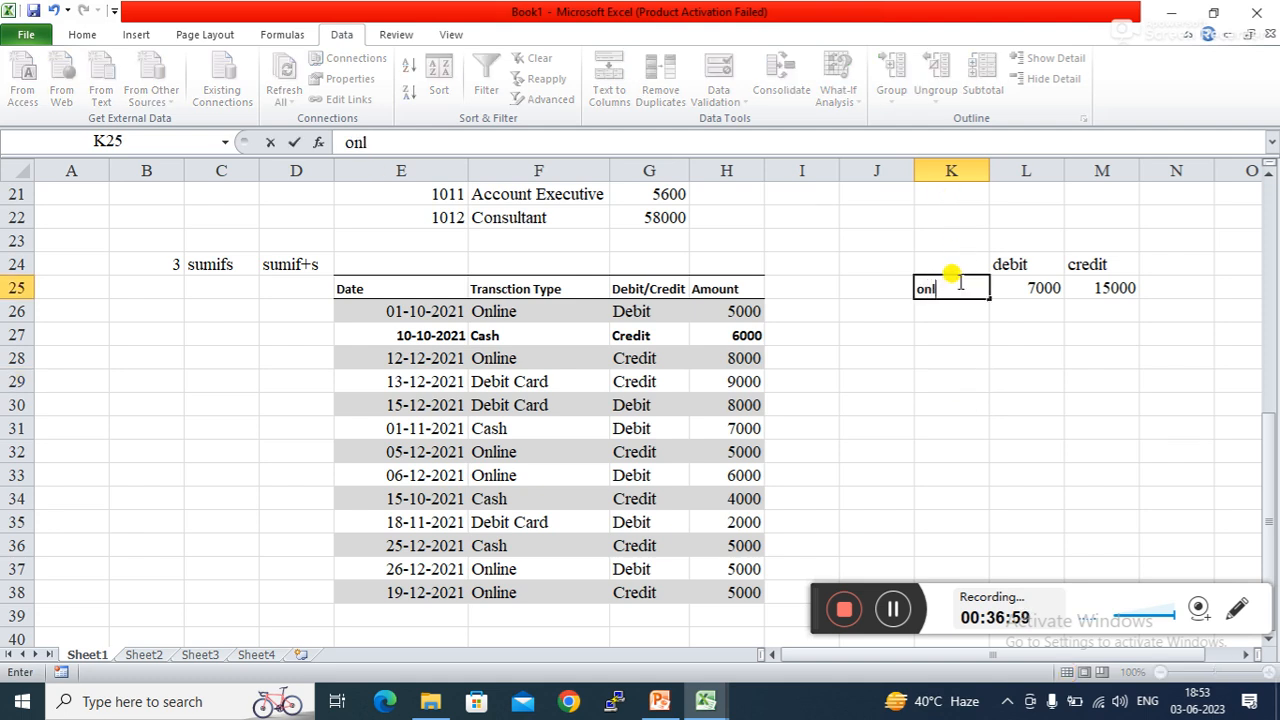
{"action": "type", "text": "ine"}
{"action": "key", "text": "Return"}
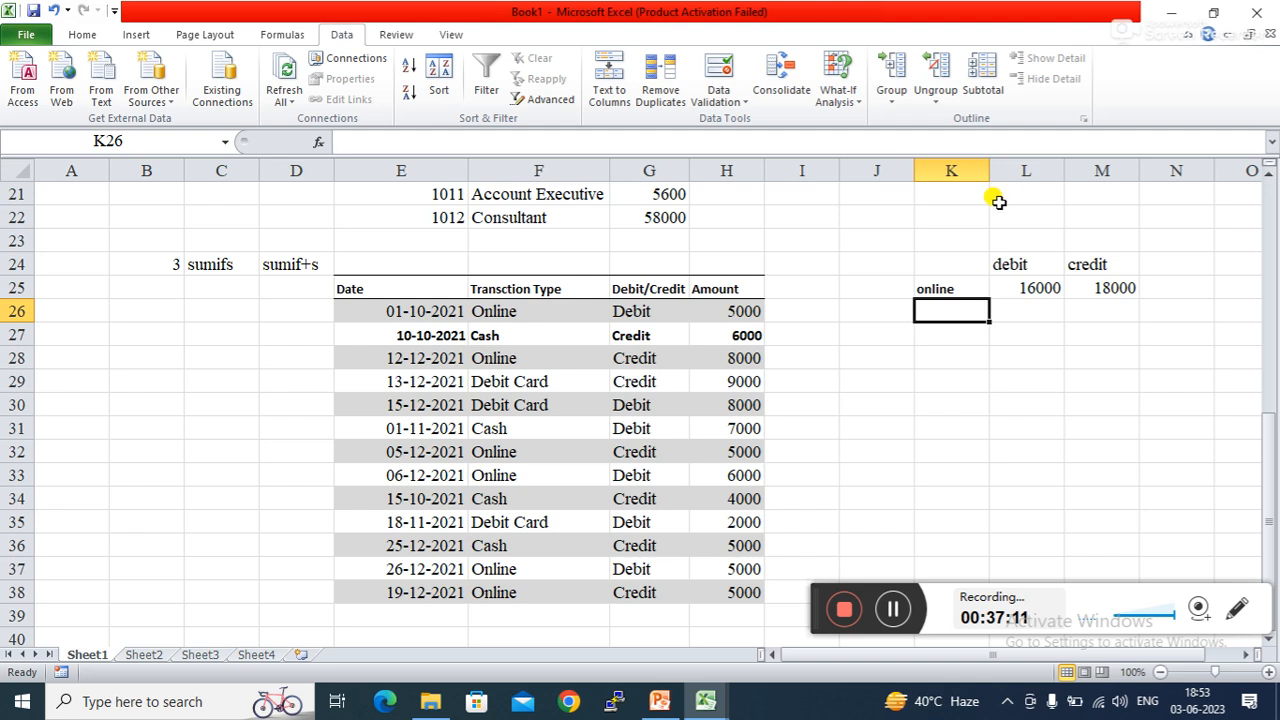
{"action": "left_click", "coordinate": [940, 289]}
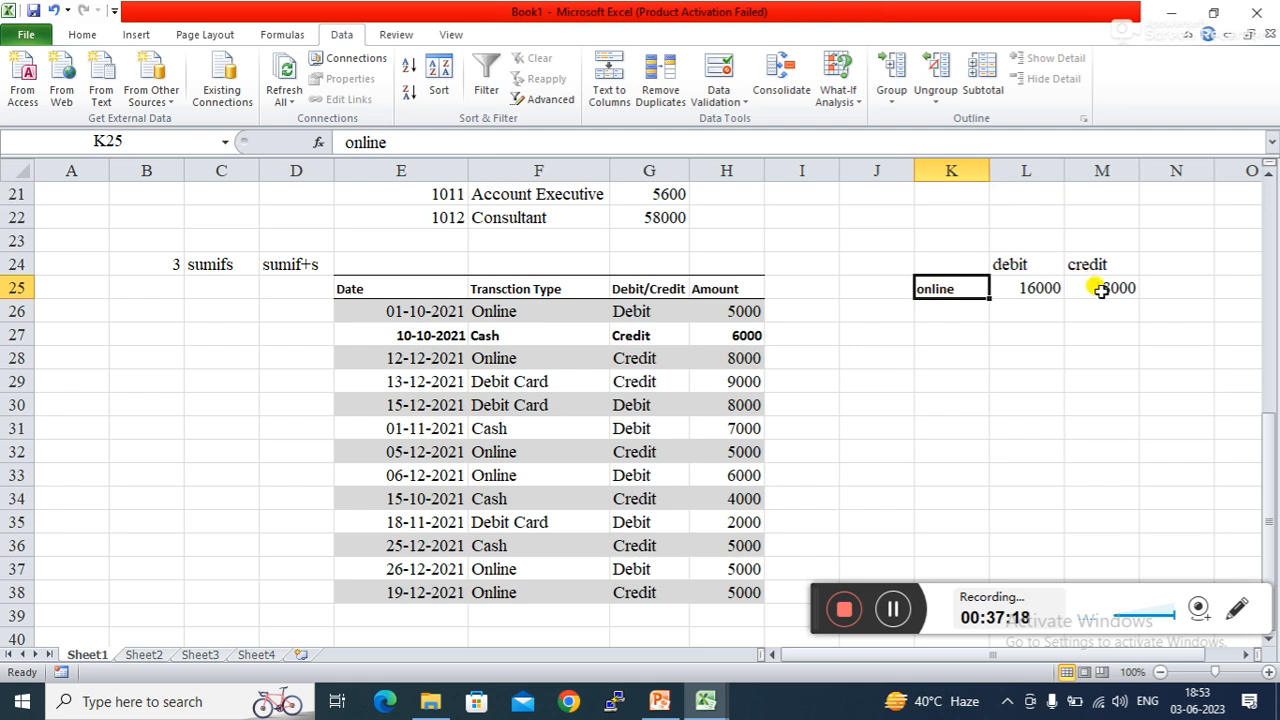
{"action": "left_click", "coordinate": [1046, 362]}
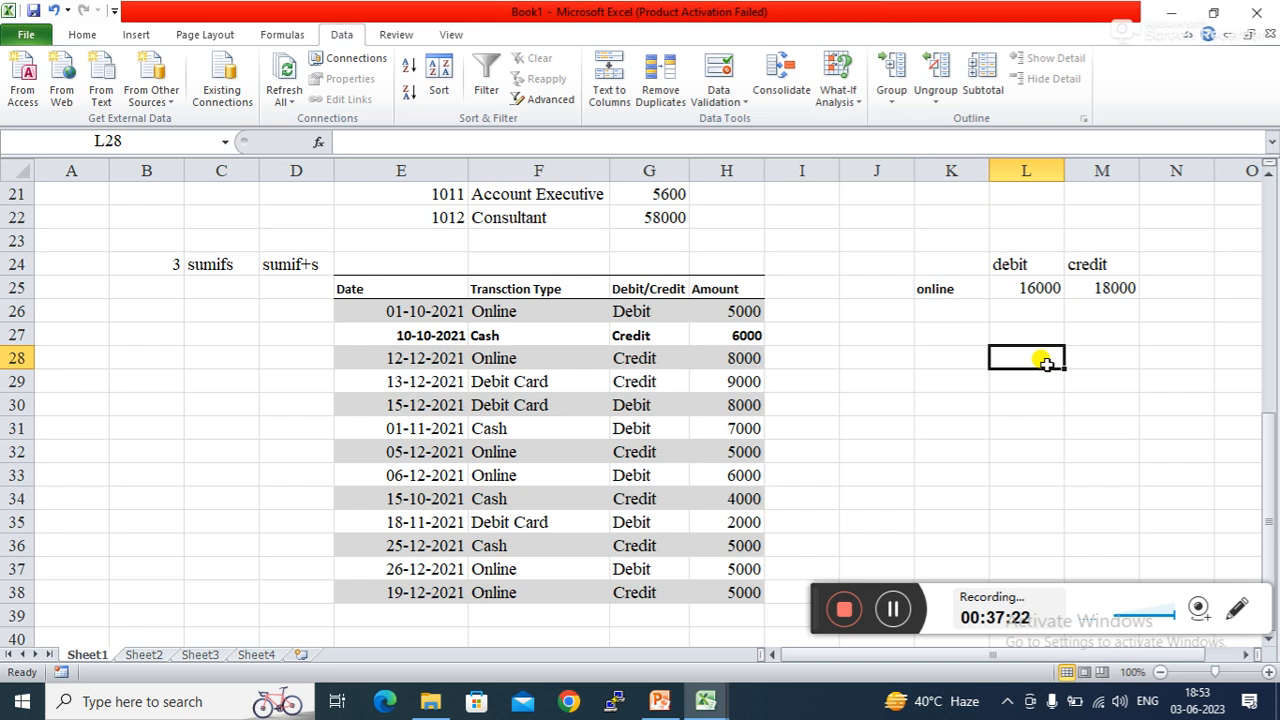